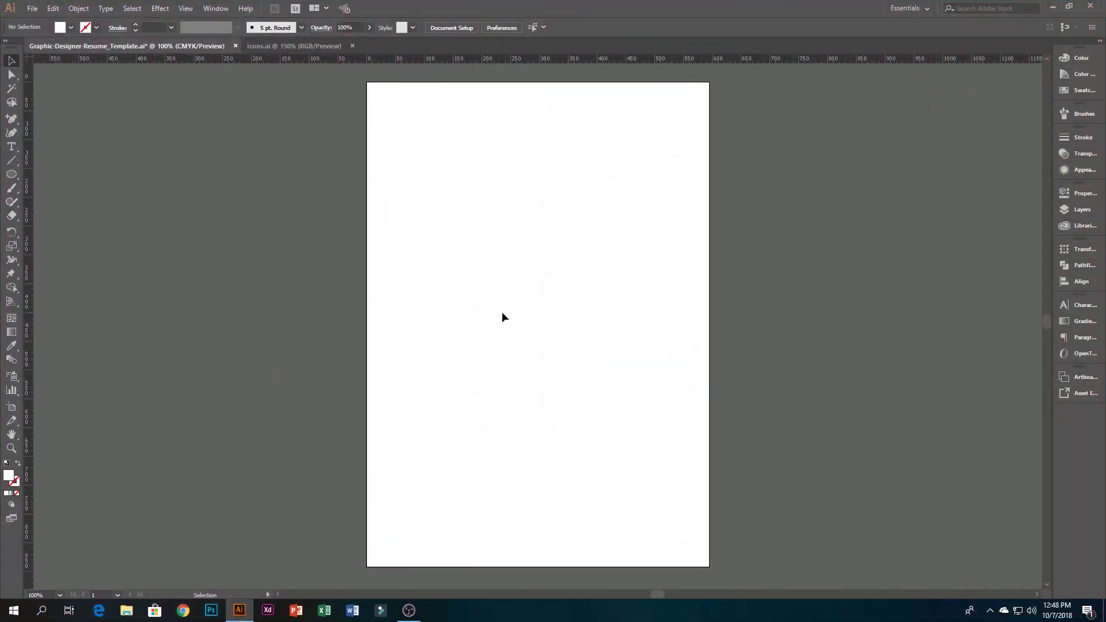
Draw a rectangle covering the whole resume page.
right_click(15, 180)
click(58, 174)
drag(366, 83, 709, 568)
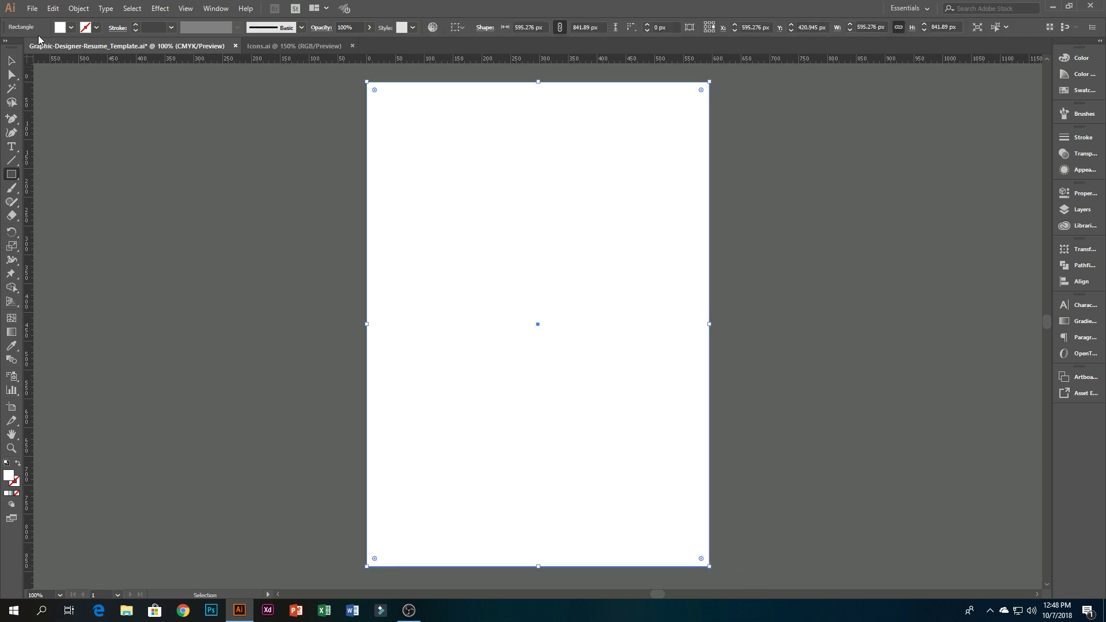
click(11, 64)
Copy the cyan, off-white and grey squares from Icons.ai and place them top-left of the page.
click(302, 46)
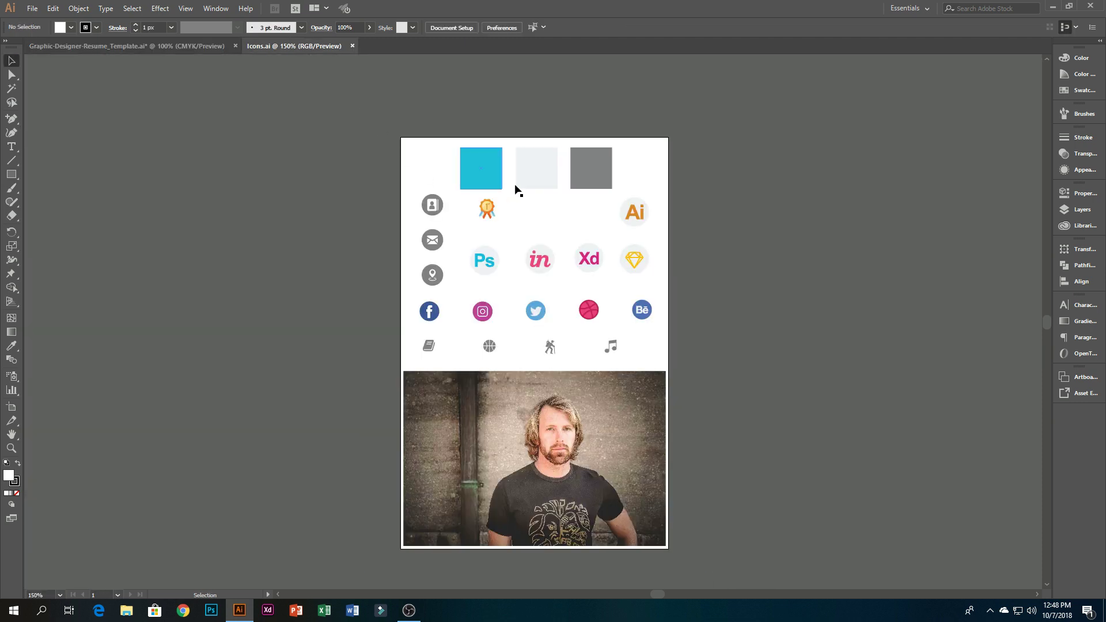
key(ctrl+c)
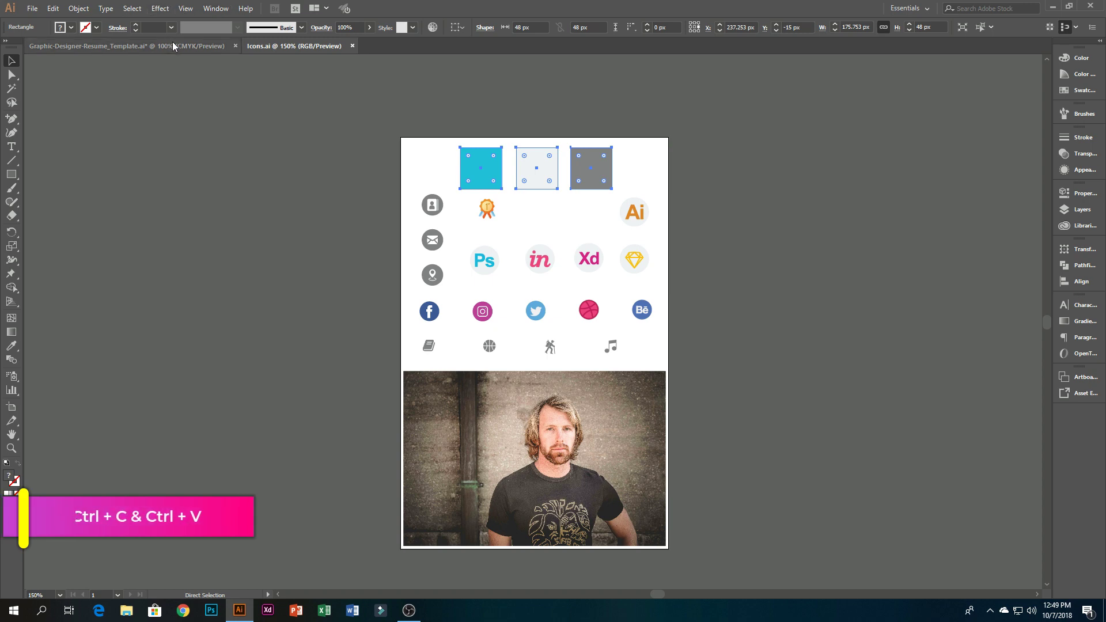
click(126, 46)
key(ctrl+v)
key(ctrl+v)
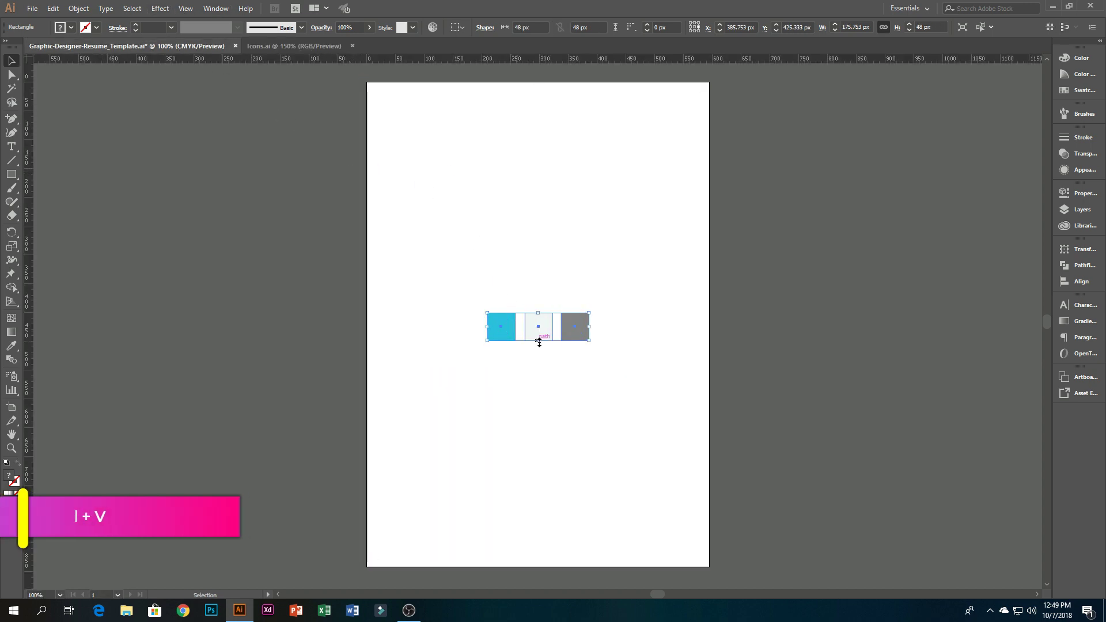
drag(544, 327, 314, 95)
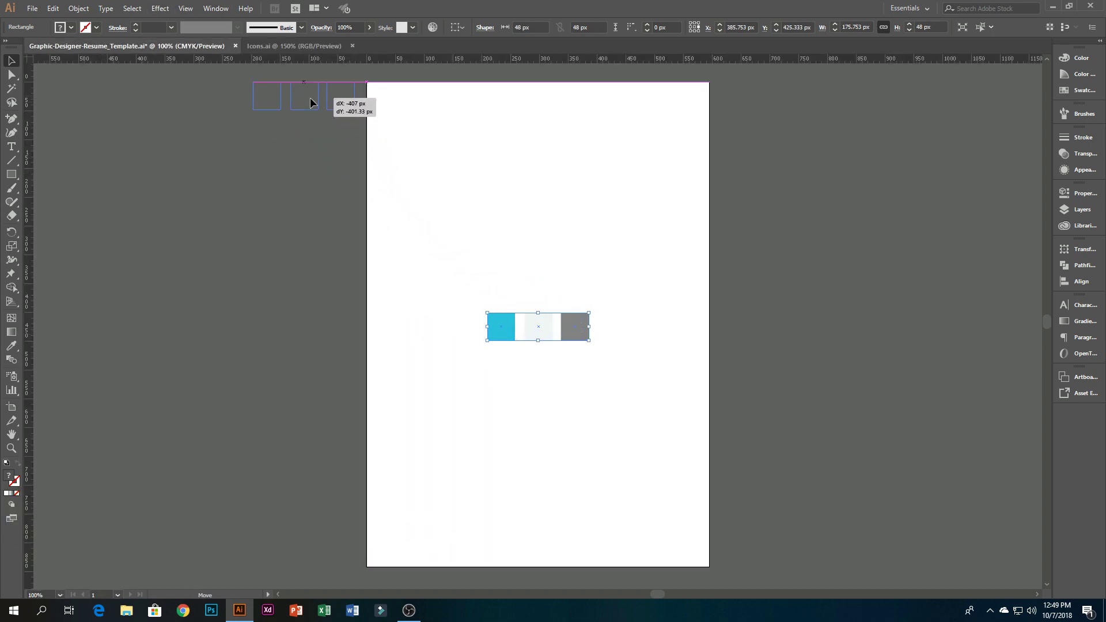
Colour the full-page background with the middle square's off-white.
drag(301, 103, 299, 98)
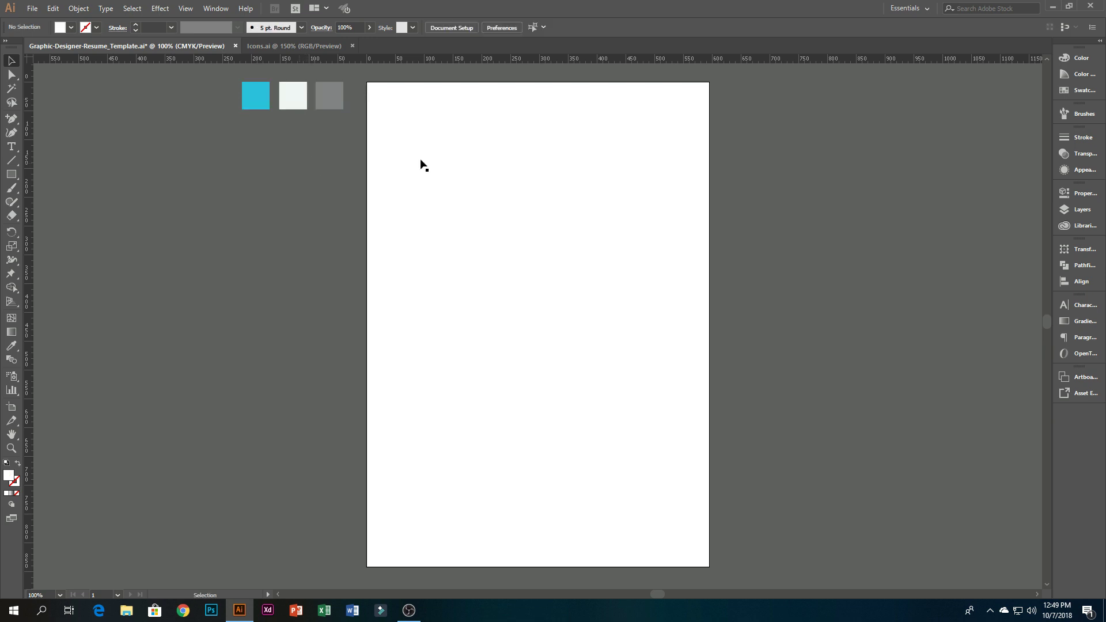
click(427, 163)
key(i)
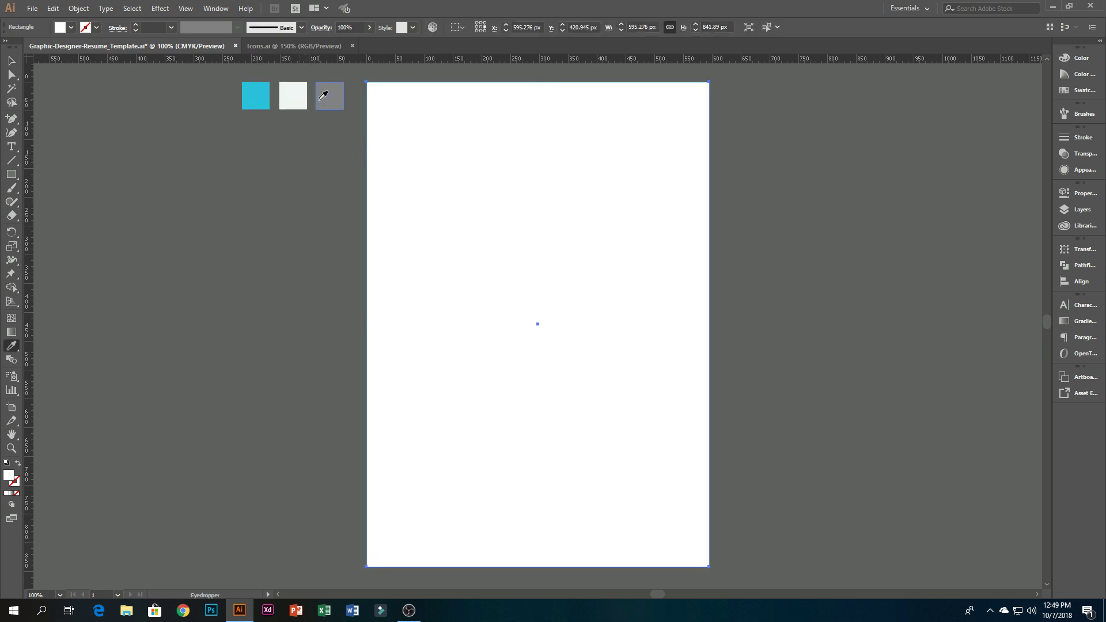
click(292, 95)
click(12, 65)
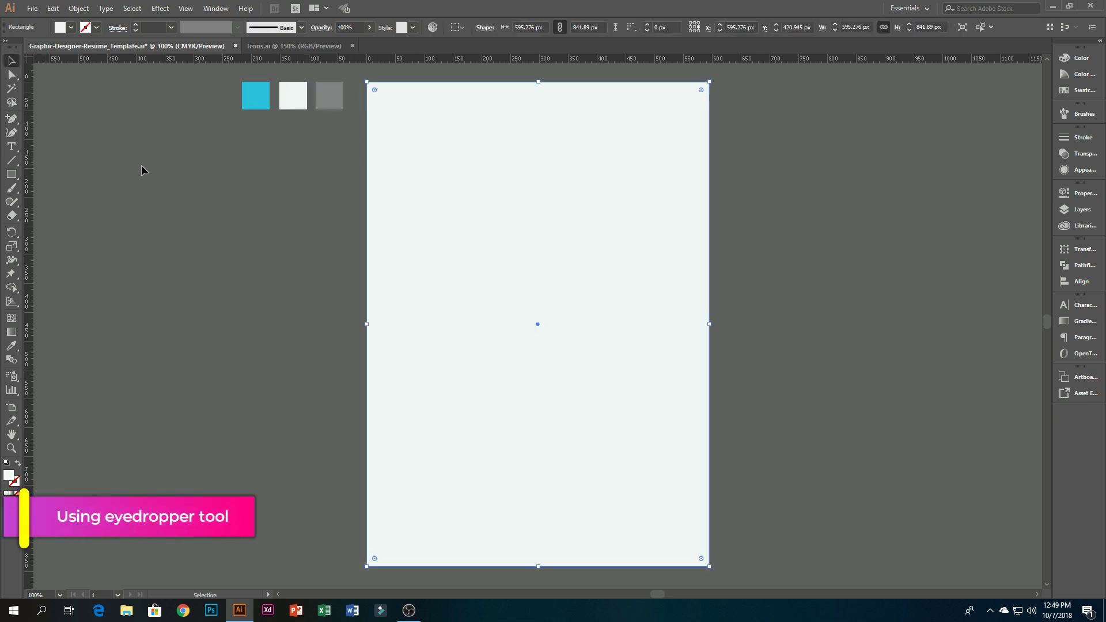
click(200, 208)
Draw a 595 × 186 px header band across the top of the page.
scroll(567, 72, up, 1)
scroll(568, 64, up, 1)
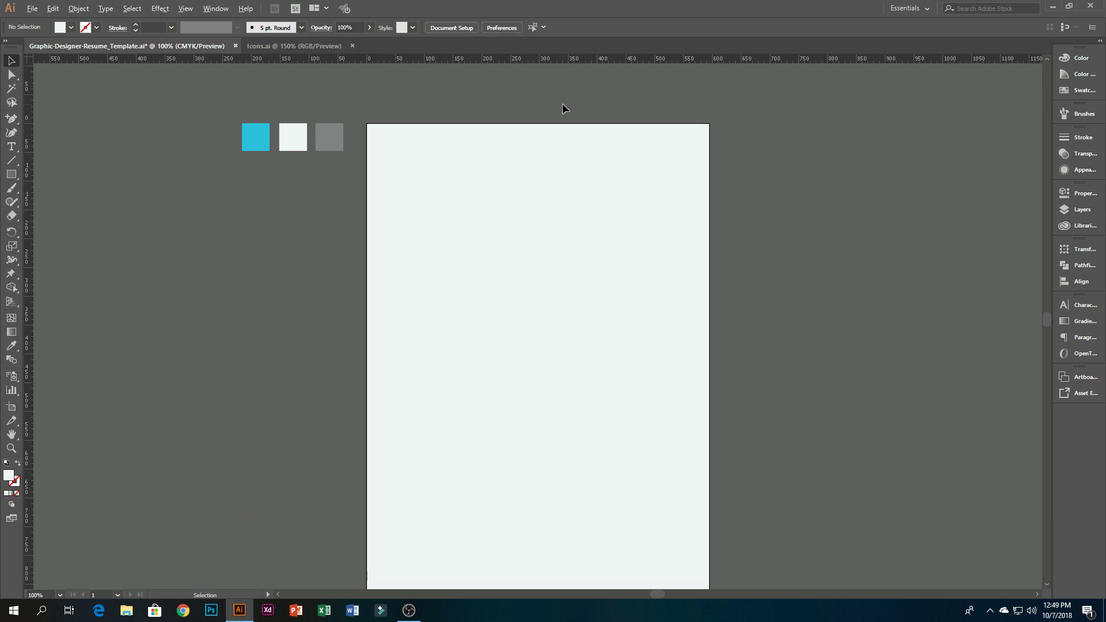
alt+scroll(562, 103, up, 1)
click(9, 176)
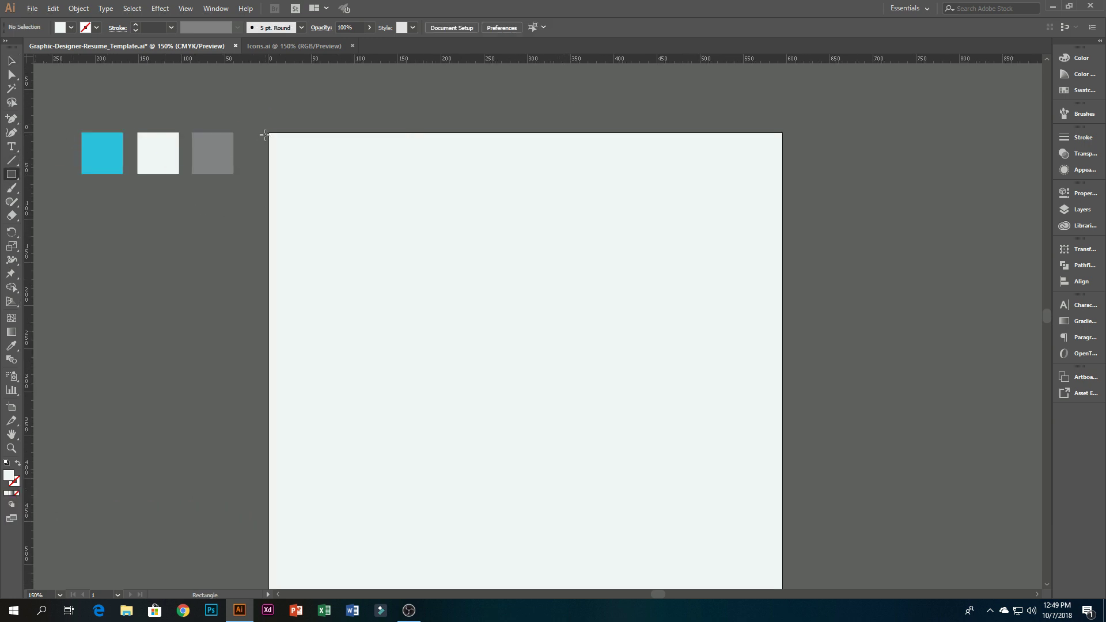
mouse_move(268, 132)
mouse_down()
mouse_move(792, 261)
mouse_move(785, 293)
mouse_up()
click(10, 61)
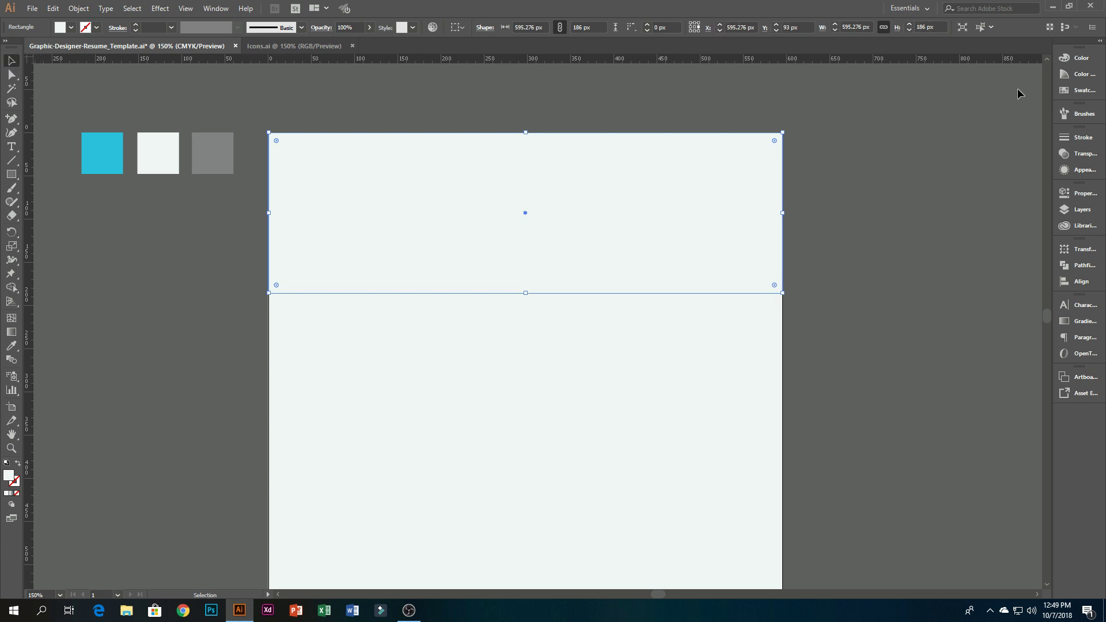
Fill the header band with pure white from the Swatches.
click(1062, 92)
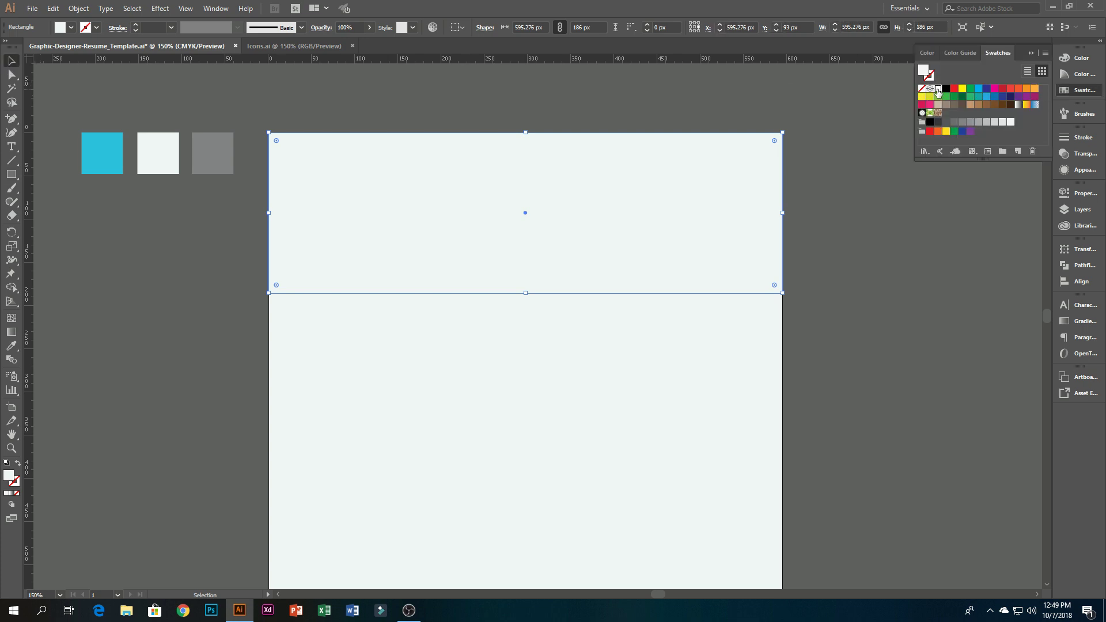
click(938, 89)
click(1031, 53)
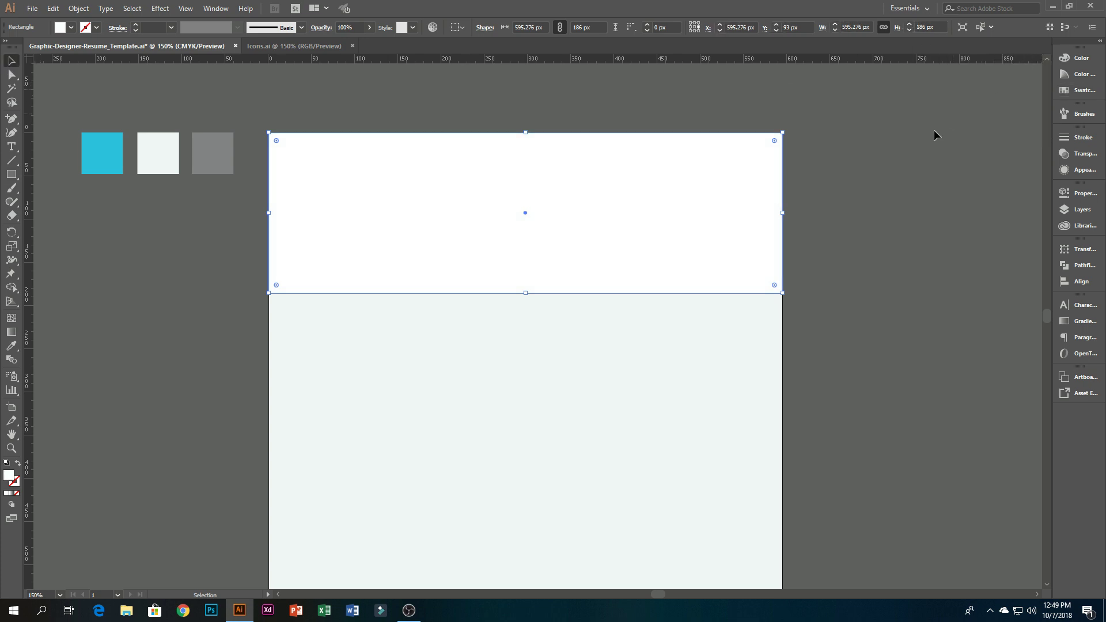
click(883, 165)
click(452, 206)
Add a Multiply drop shadow: 10% opacity, X 1, Y 3, blur 5 px, colour #C9C9C9.
click(160, 8)
mouse_move(212, 139)
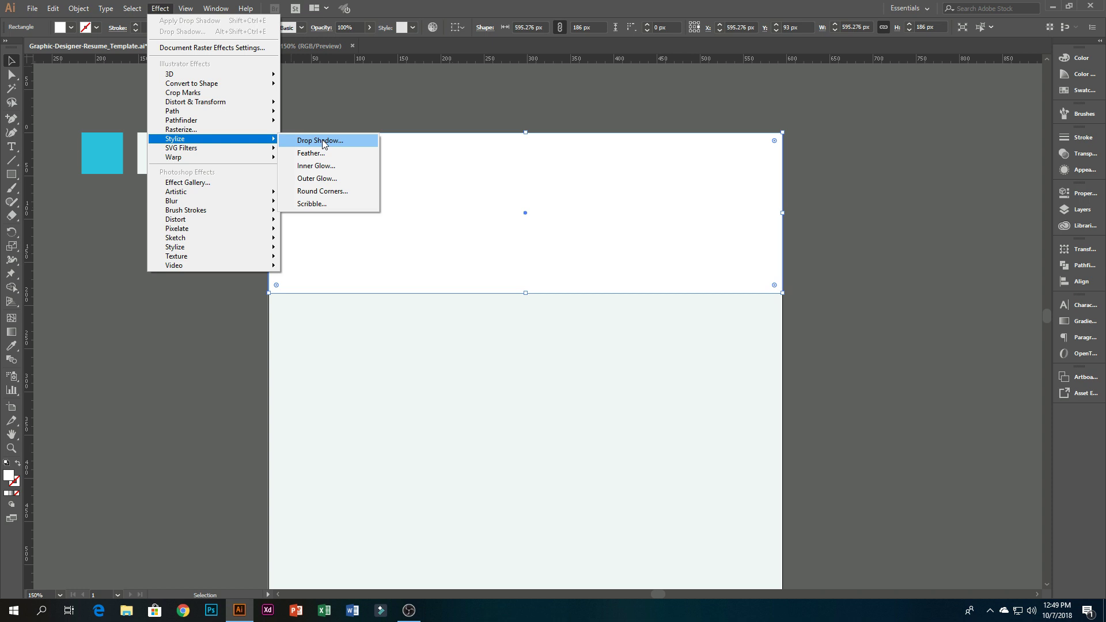
click(323, 142)
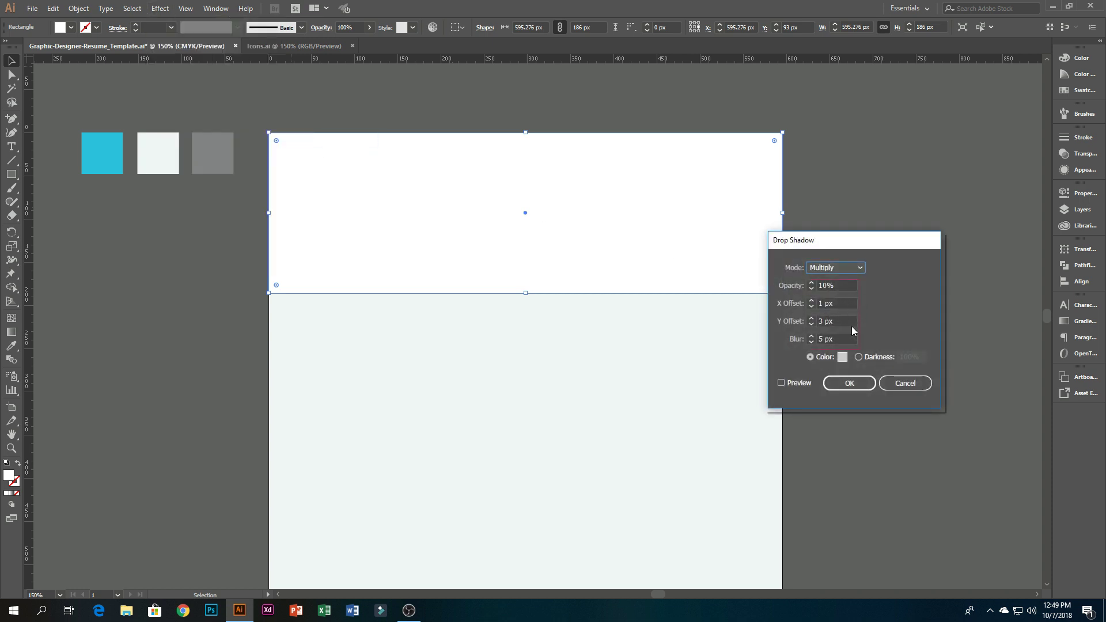
click(842, 357)
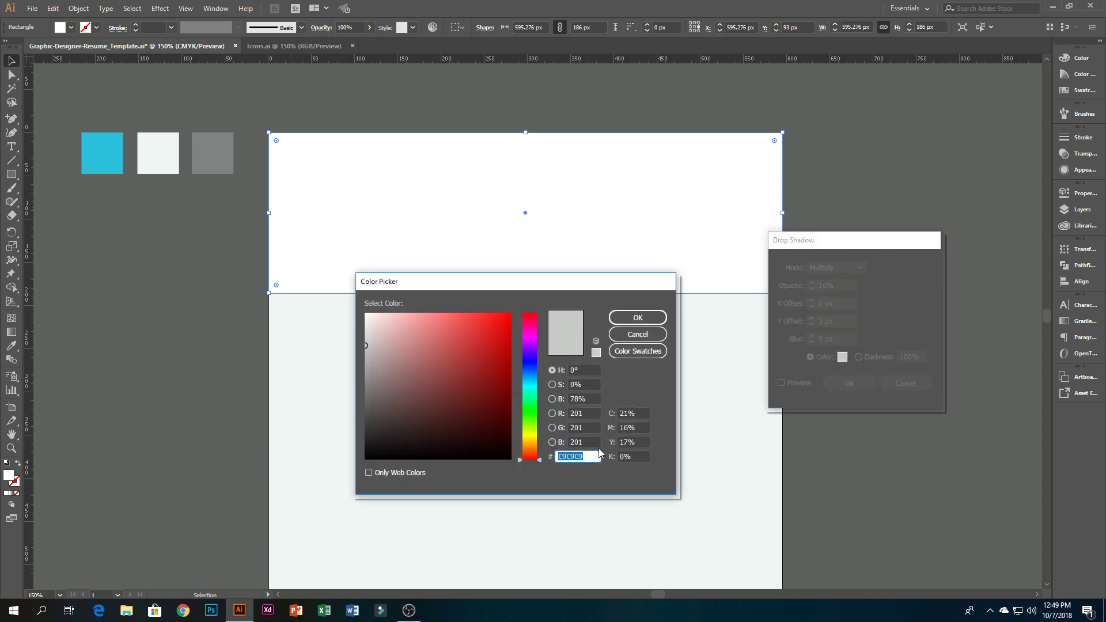
click(642, 325)
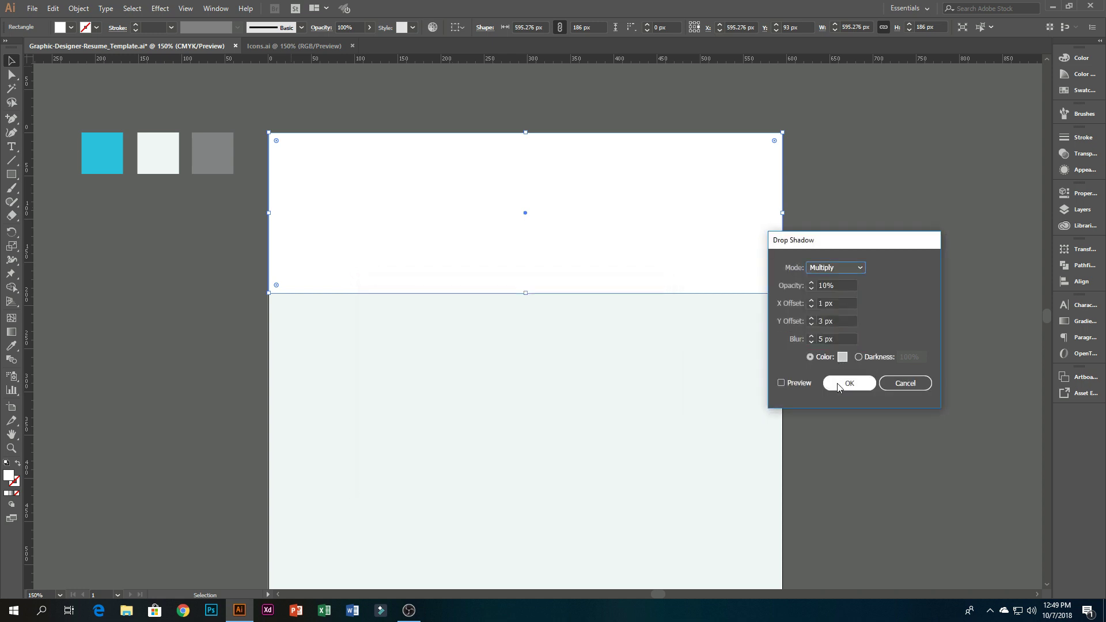
click(839, 383)
click(841, 377)
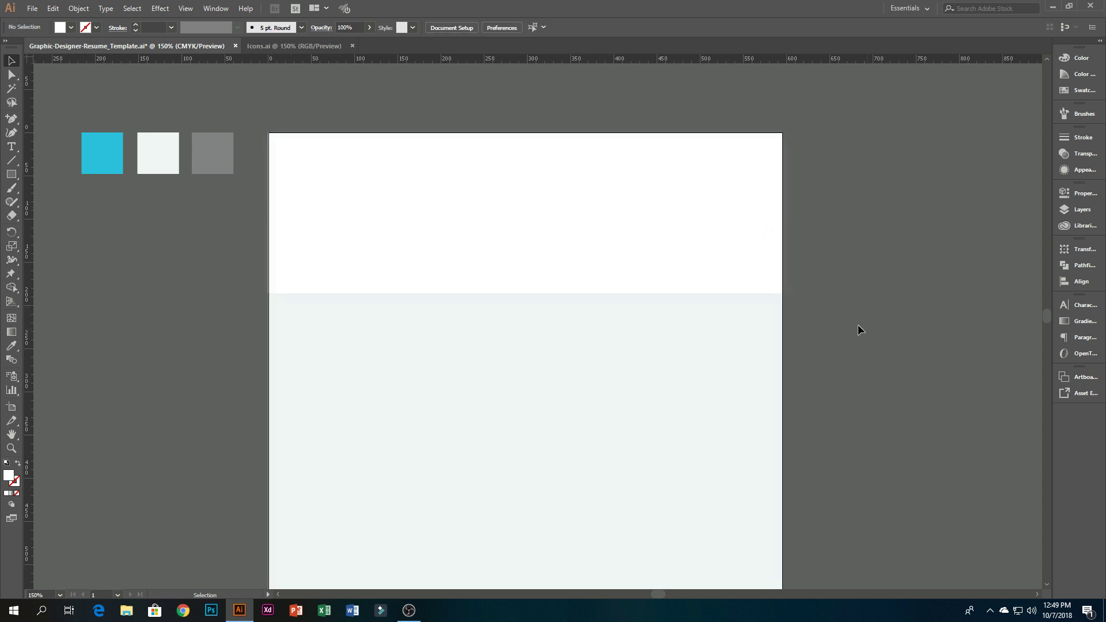
Draw a 110 px circle on the header's left side.
scroll(309, 156, up, 1)
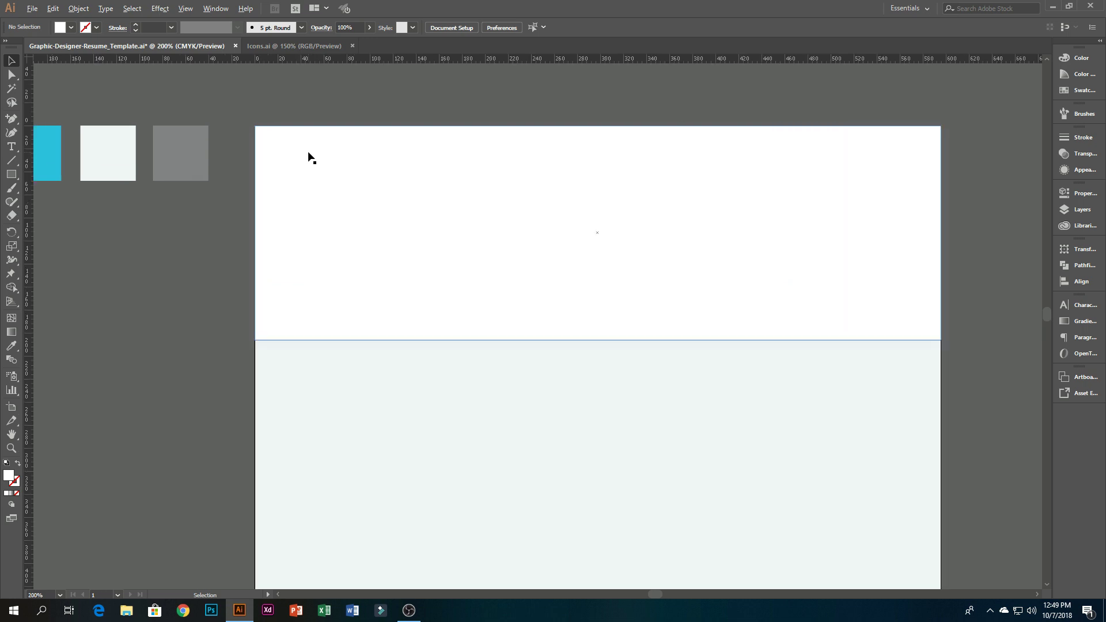
scroll(308, 156, up, 1)
click(14, 173)
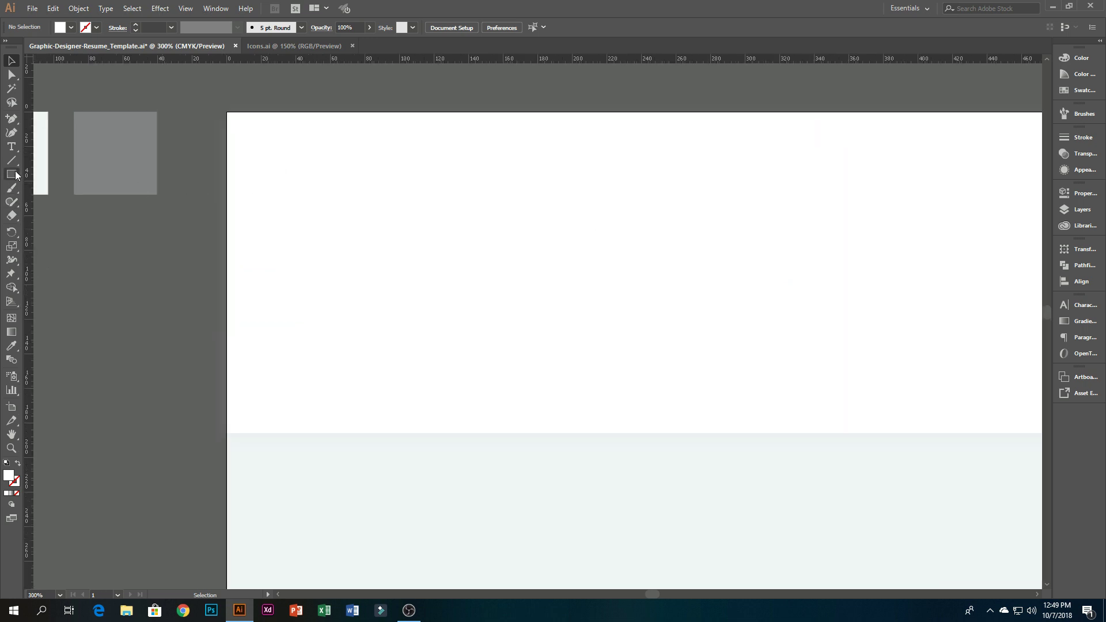
click(55, 203)
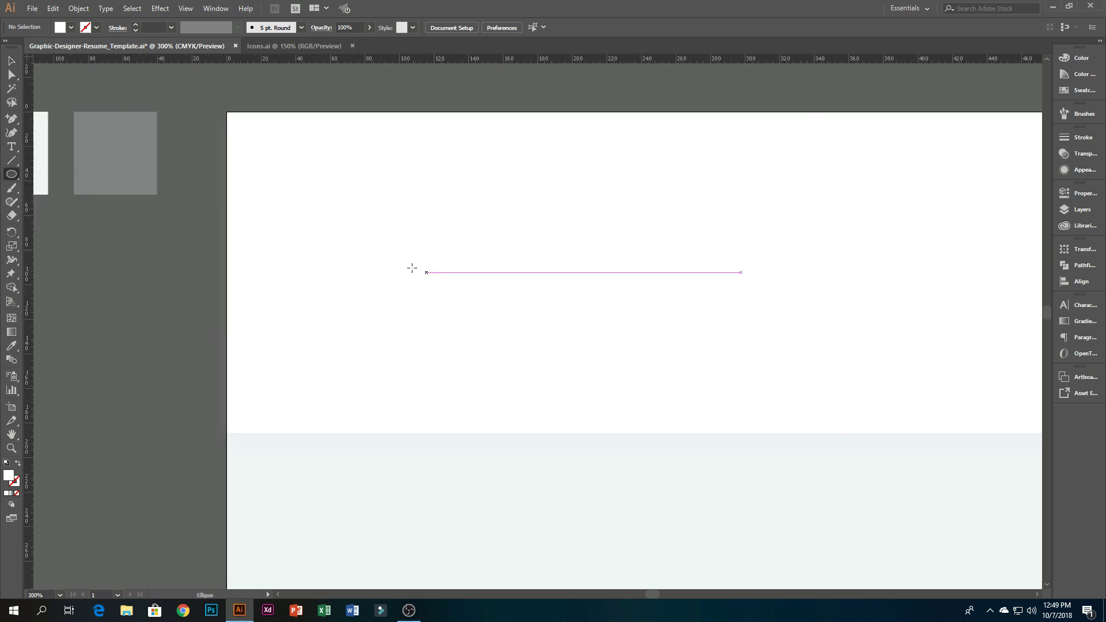
drag(410, 261, 506, 356)
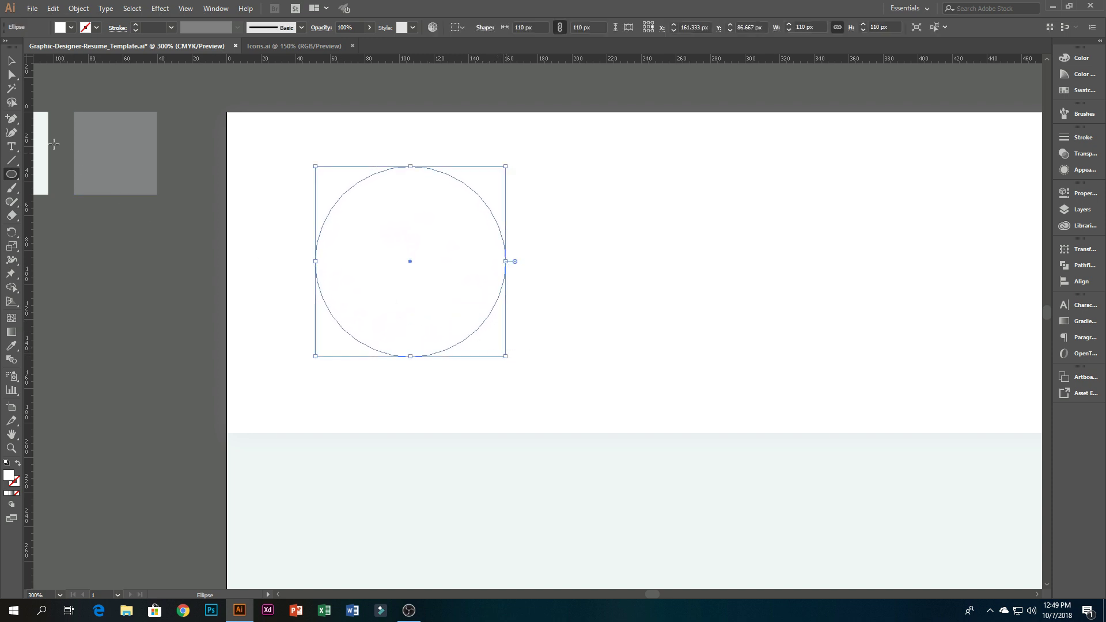
click(12, 61)
Fill the circle with the first square's cyan.
scroll(192, 256, down, 1)
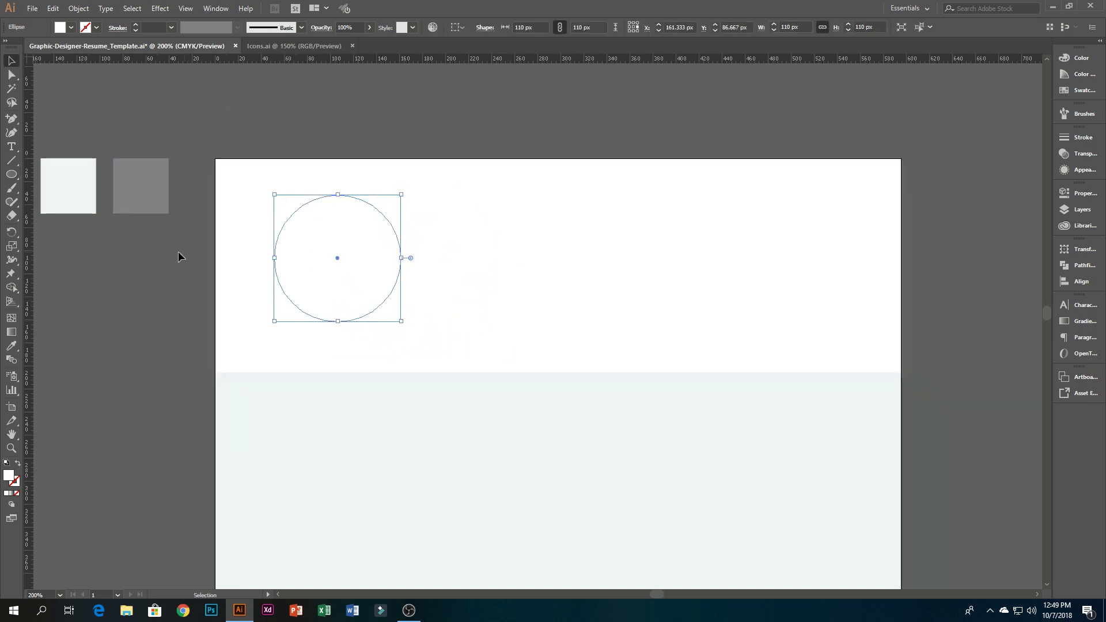
drag(178, 254, 281, 282)
key(i)
click(122, 214)
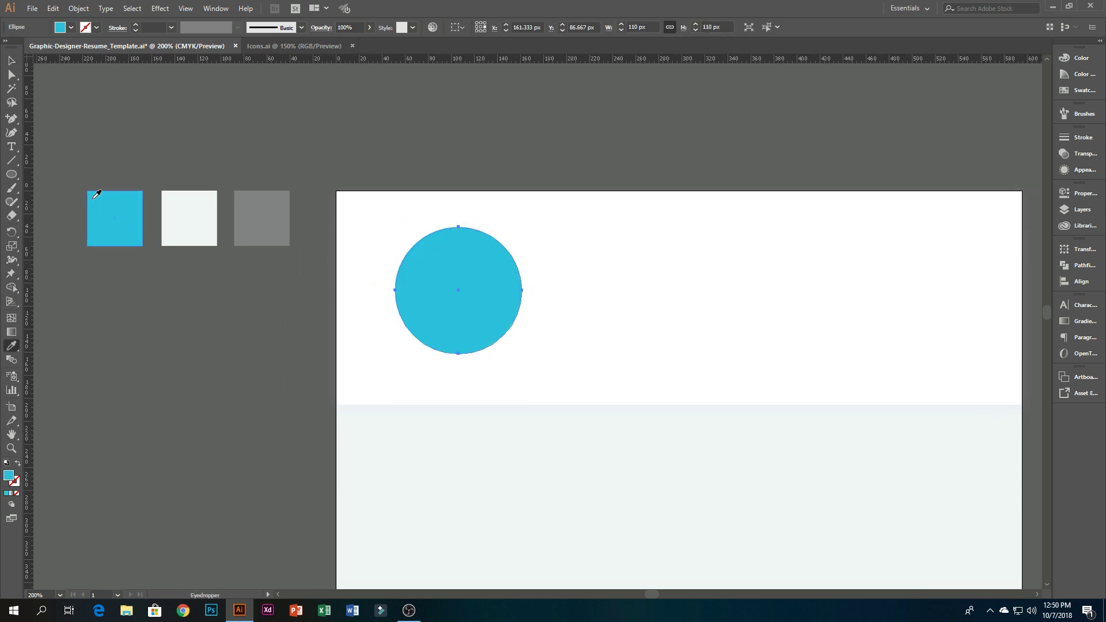
click(17, 61)
click(548, 267)
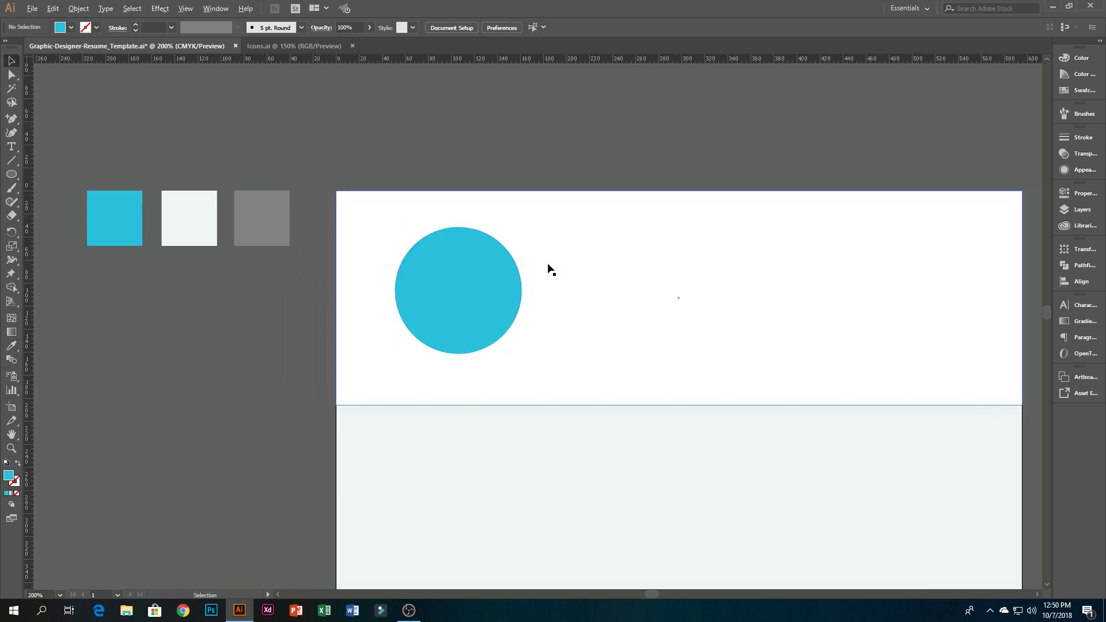
Duplicate the circle in front as a 123.333 px cyan ring with a 3 px stroke.
scroll(478, 292, up, 1)
click(480, 299)
key(ctrl+c)
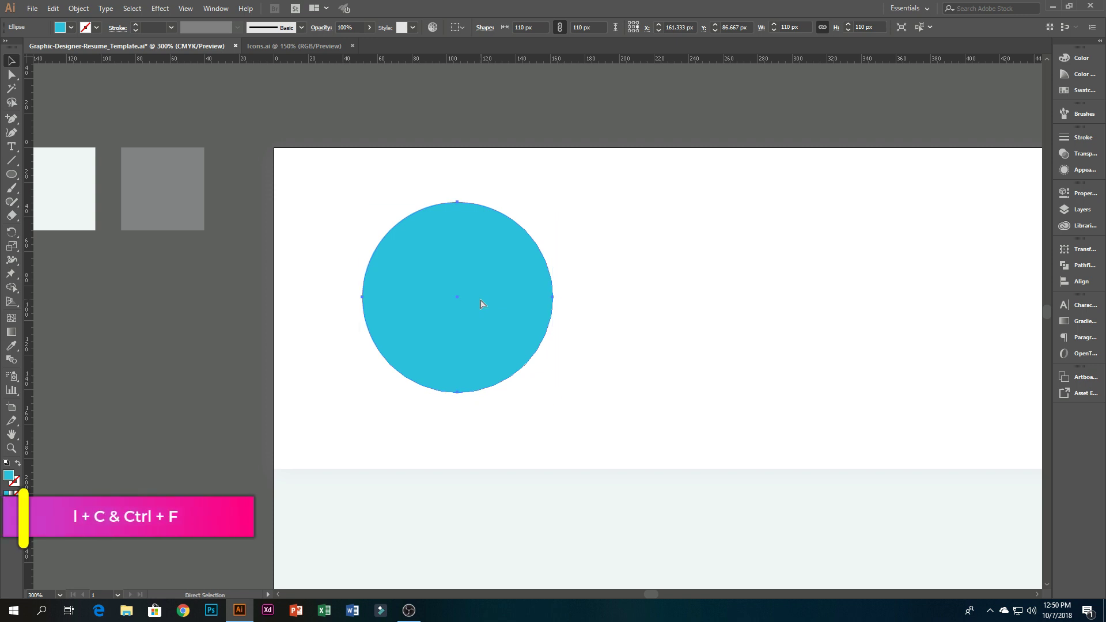
key(ctrl+f)
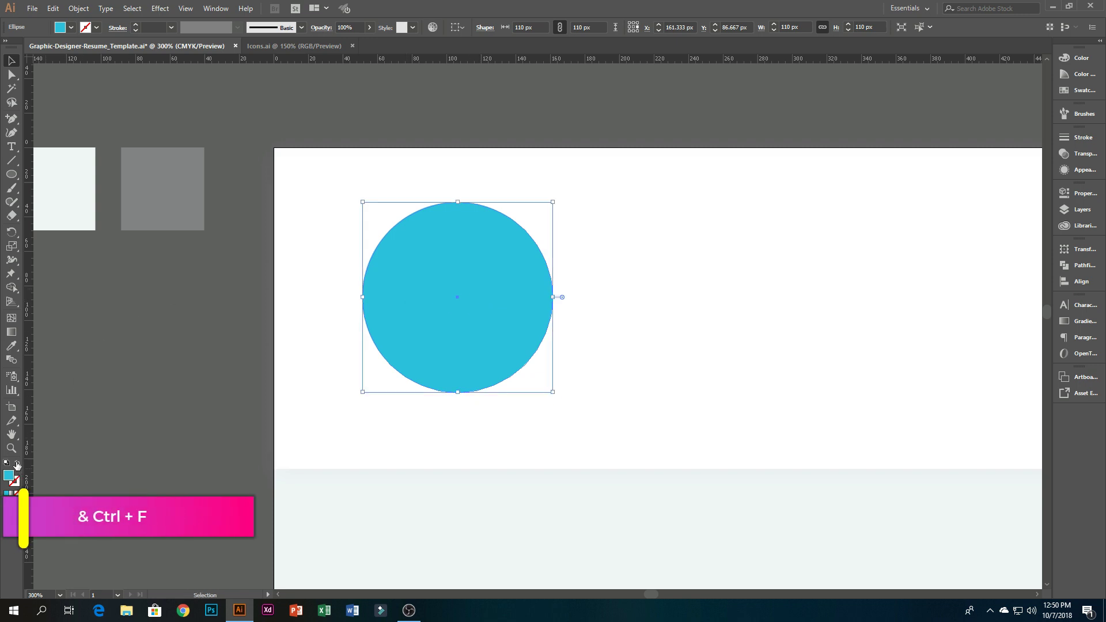
click(18, 463)
click(15, 482)
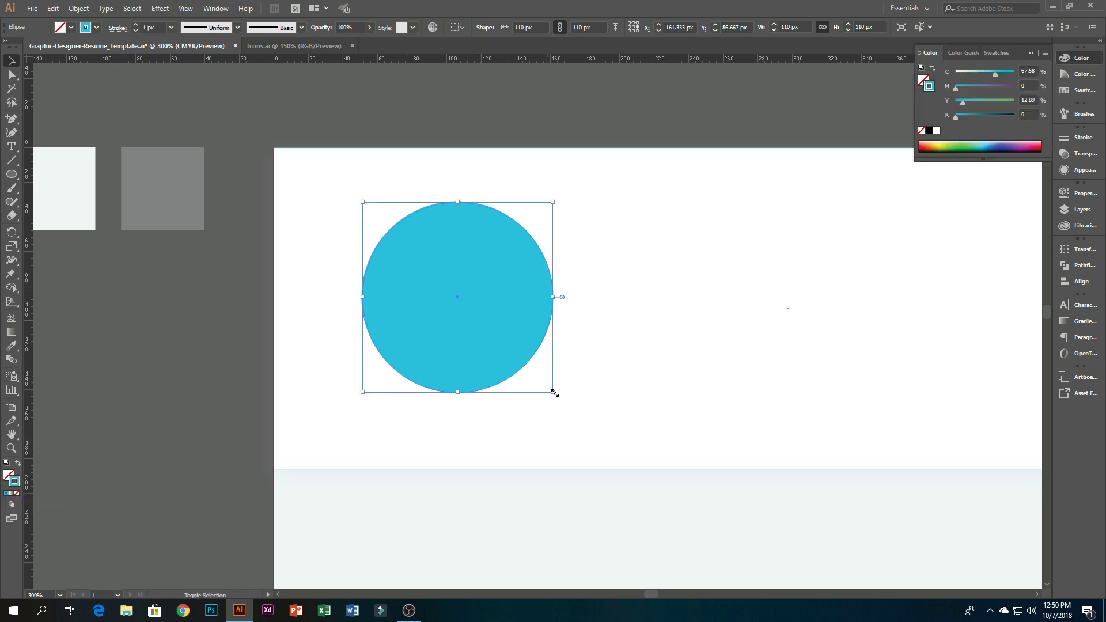
drag(553, 392, 565, 408)
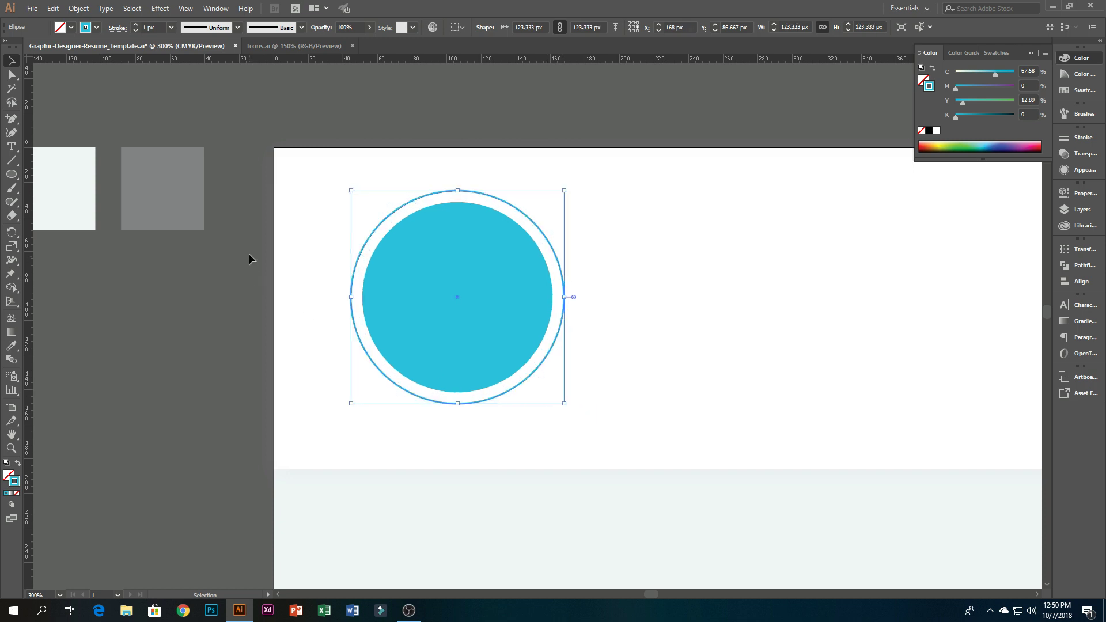
click(136, 25)
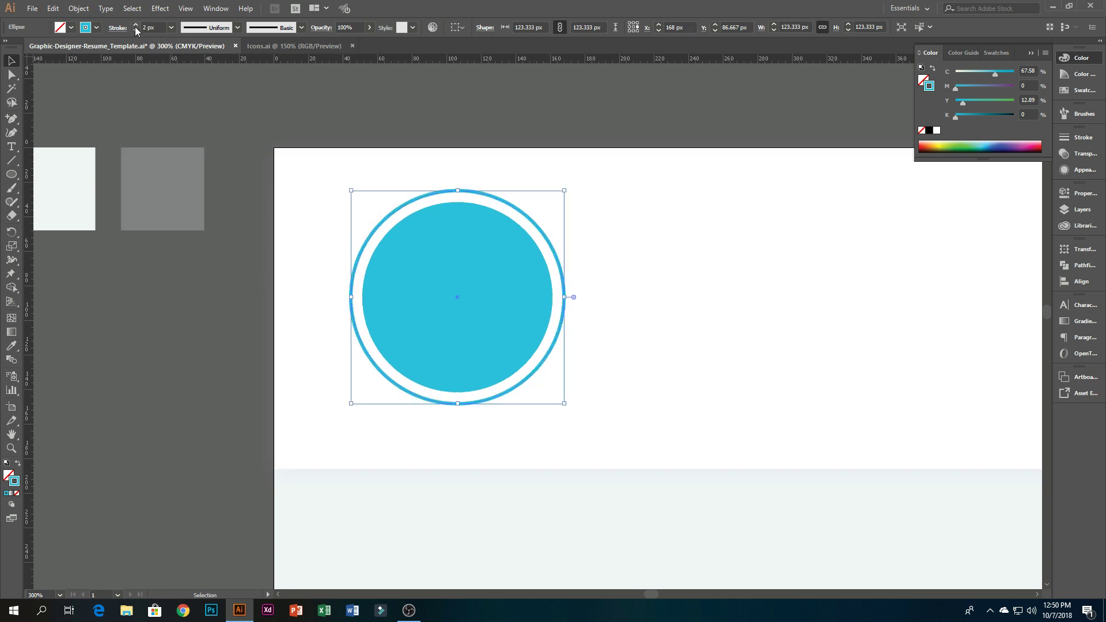
click(136, 25)
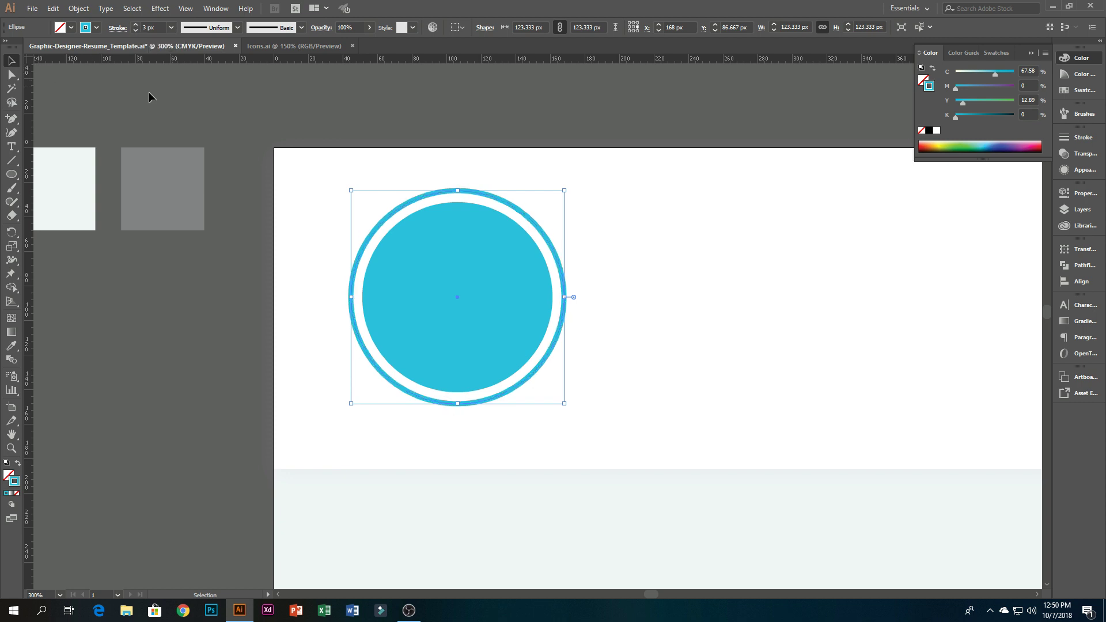
Place a vertical guide across the top of the ring.
alt+scroll(447, 193, up, 2)
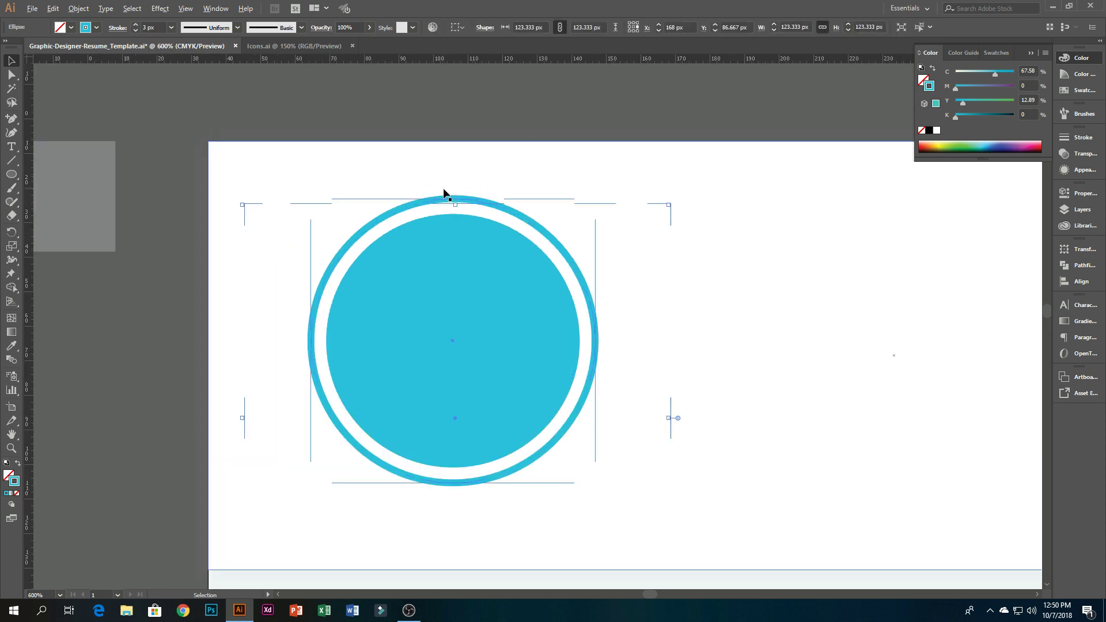
alt+scroll(444, 192, up, 1)
drag(30, 213, 399, 235)
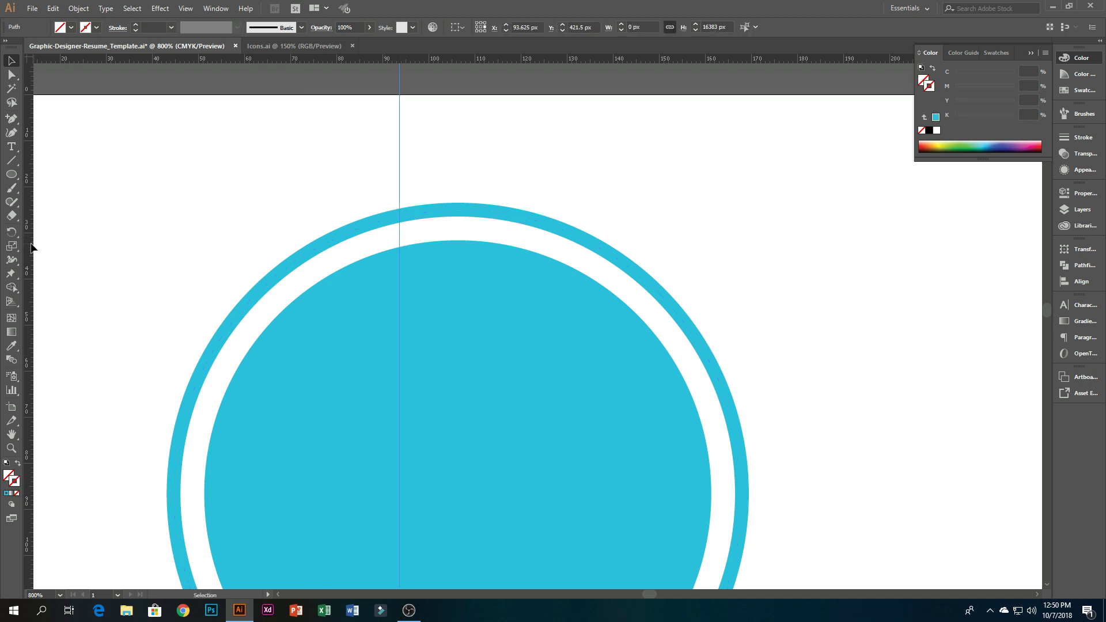
Add a second vertical guide, group both guides and centre them on the ring.
drag(32, 248, 504, 243)
click(505, 243)
scroll(420, 108, up, 2)
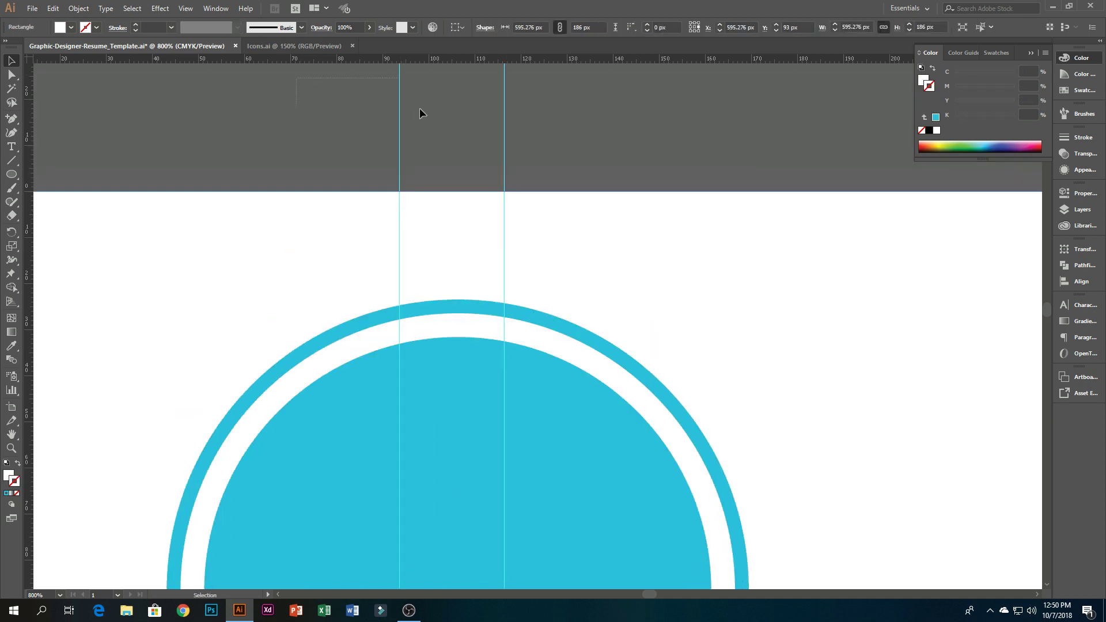
key(ctrl+g)
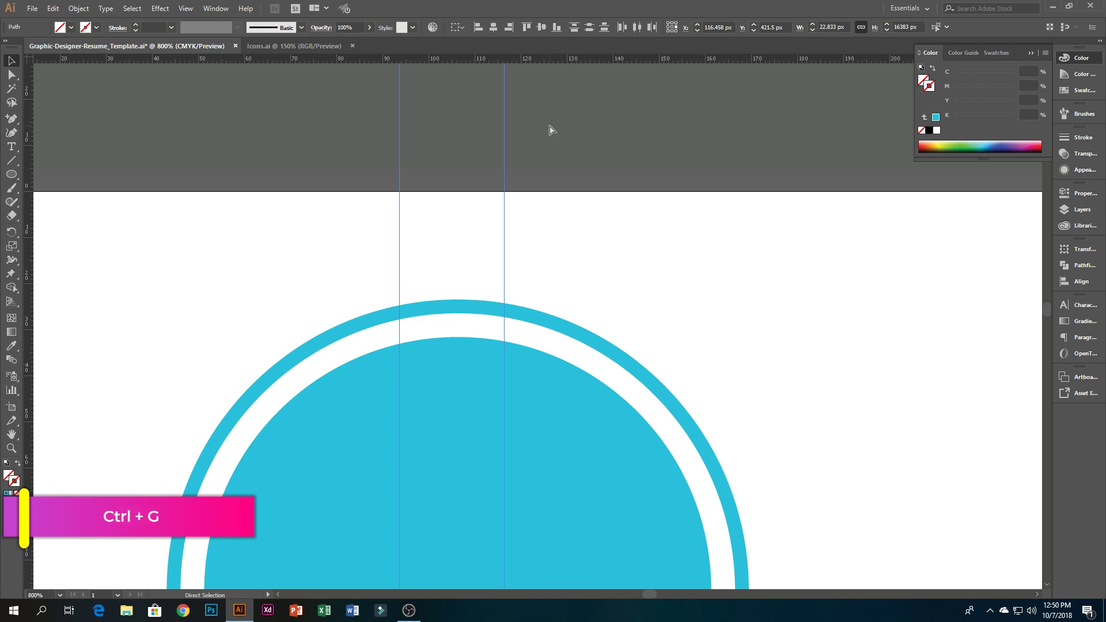
shift+click(464, 310)
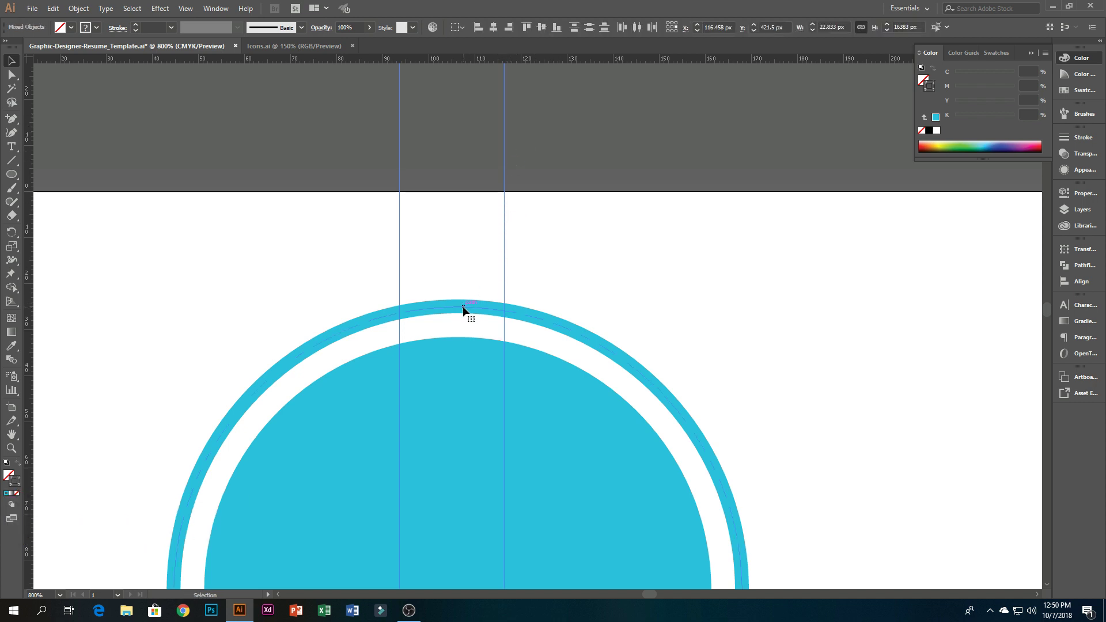
click(493, 28)
click(553, 202)
Add anchor points on the ring at both guides and select the top anchor between them.
scroll(548, 269, down, 1)
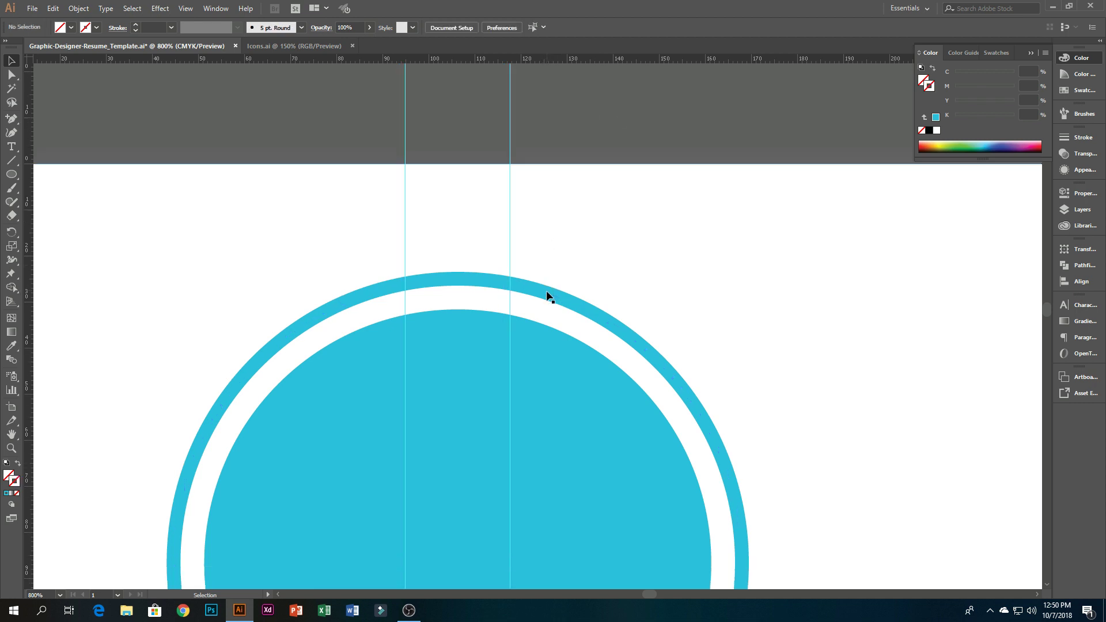
click(548, 294)
click(17, 115)
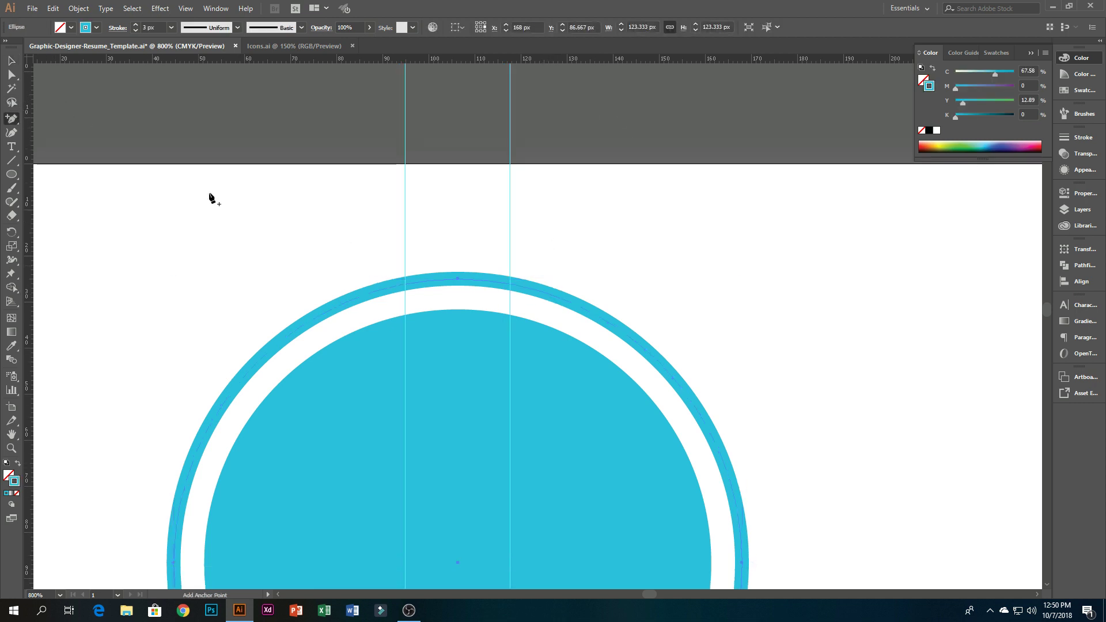
click(406, 283)
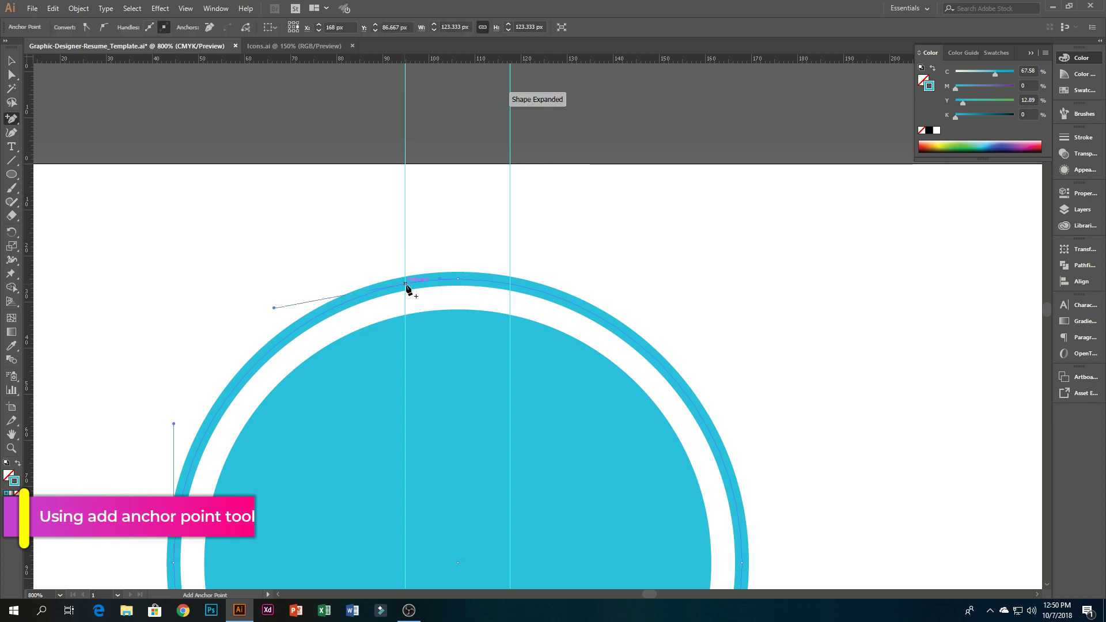
click(511, 283)
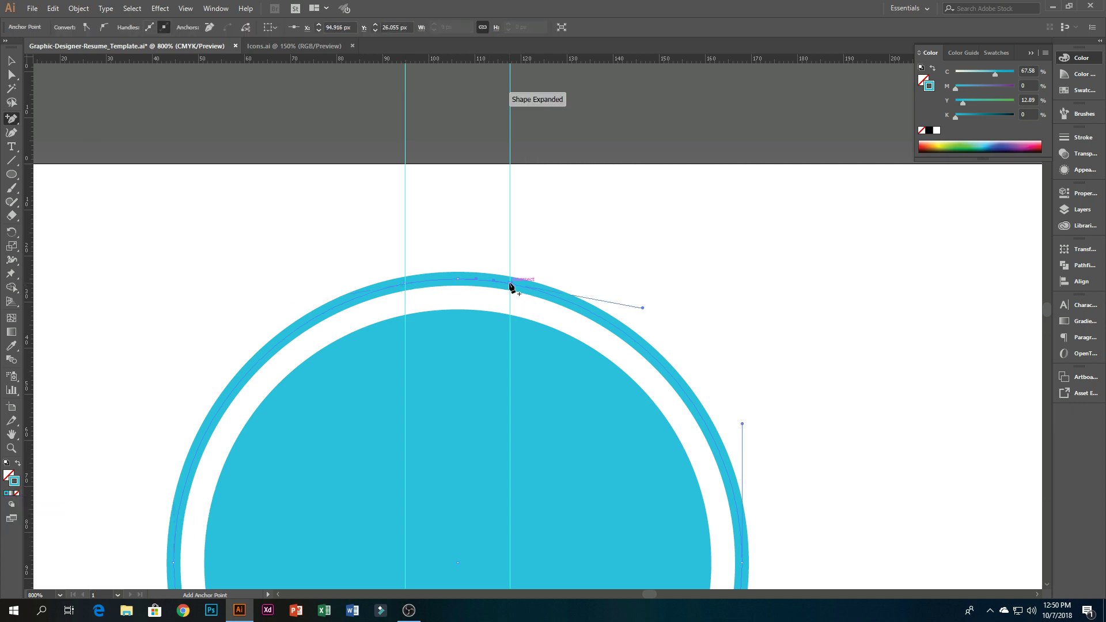
click(12, 74)
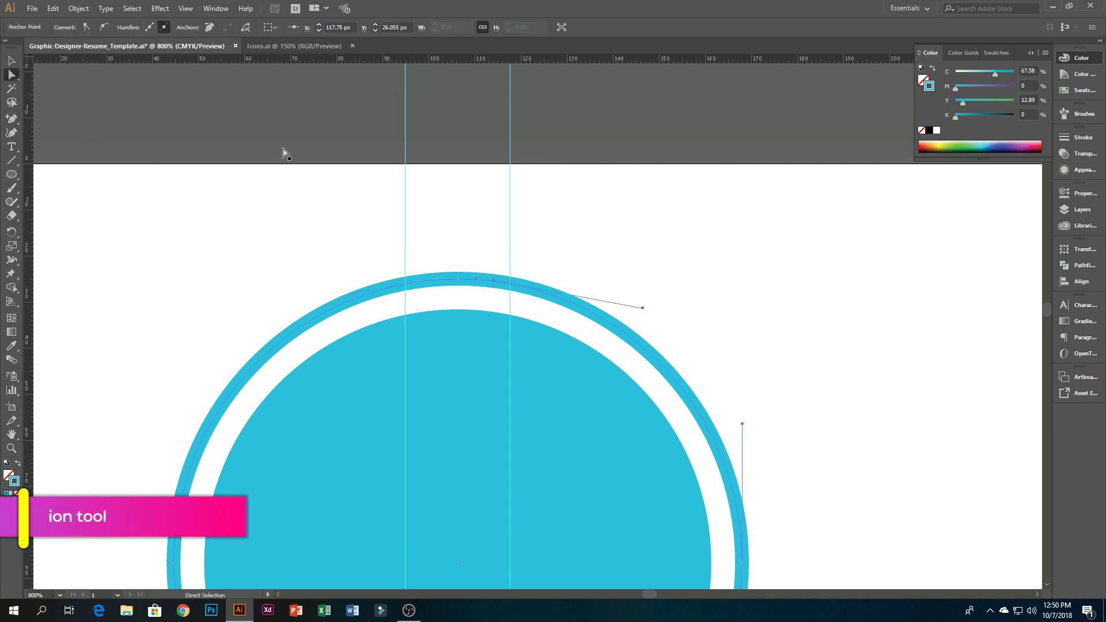
click(460, 280)
Delete the ring's top segment and give the cut ends round caps.
key(Delete)
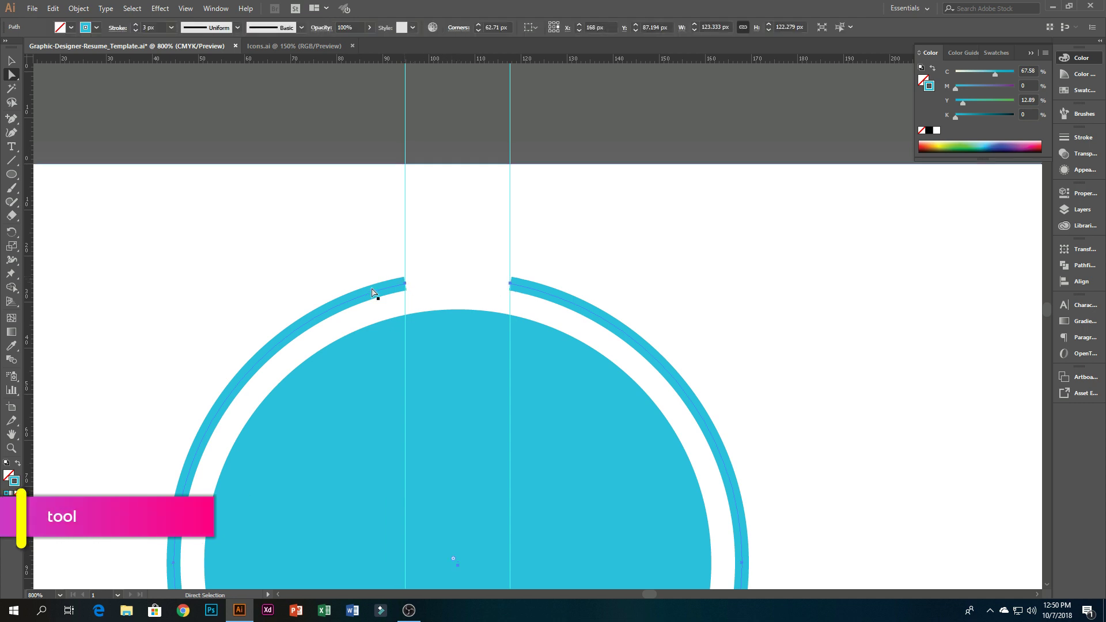
click(10, 59)
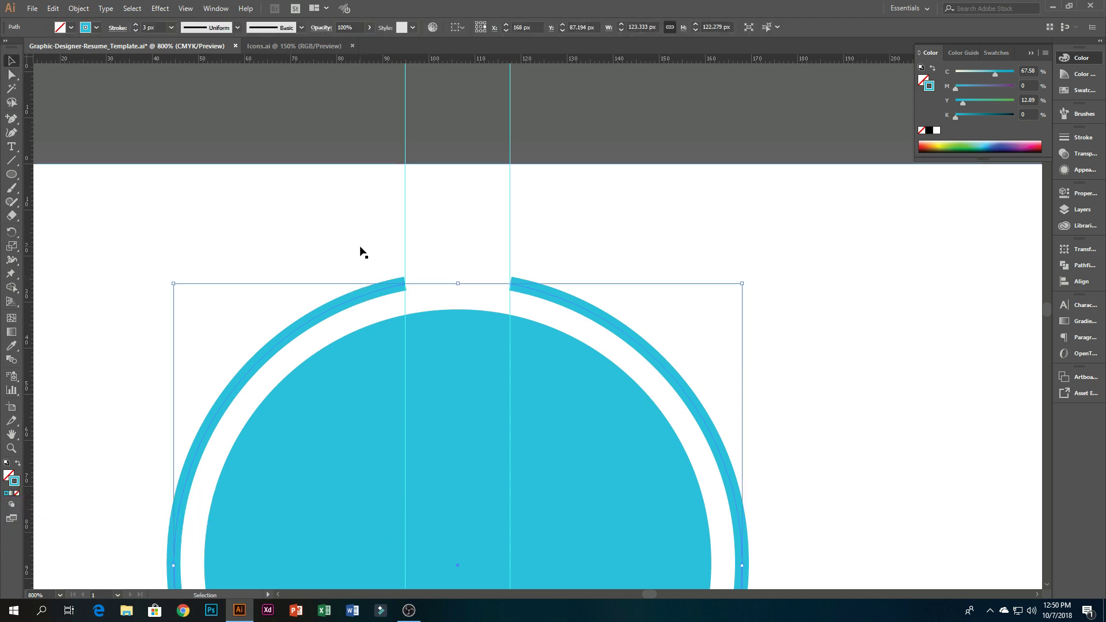
click(1083, 141)
click(977, 165)
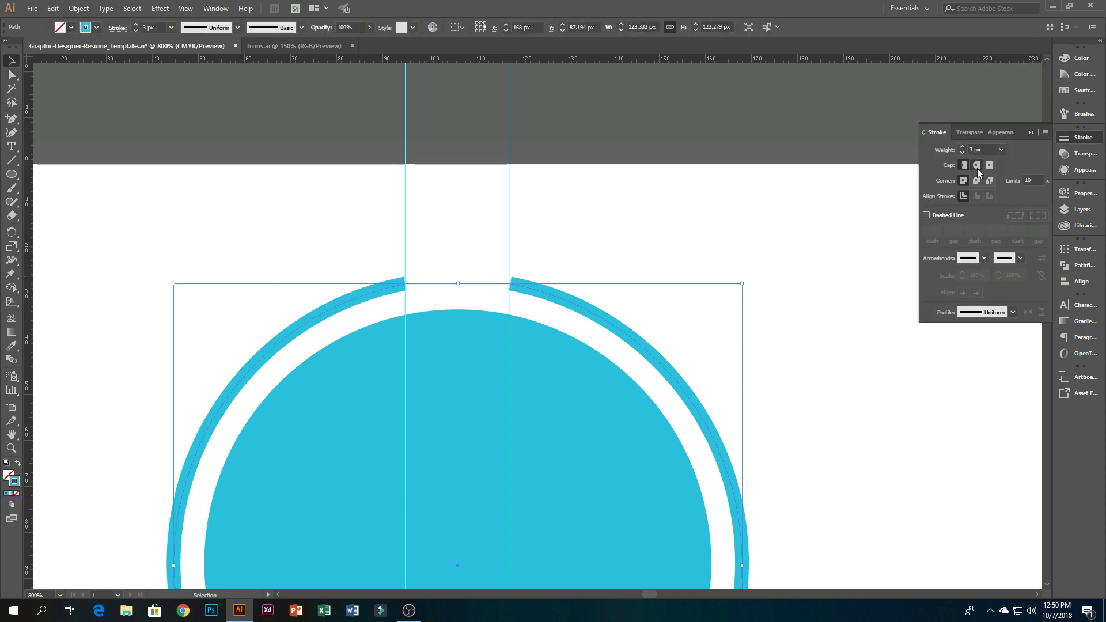
key(ctrl+shift+a)
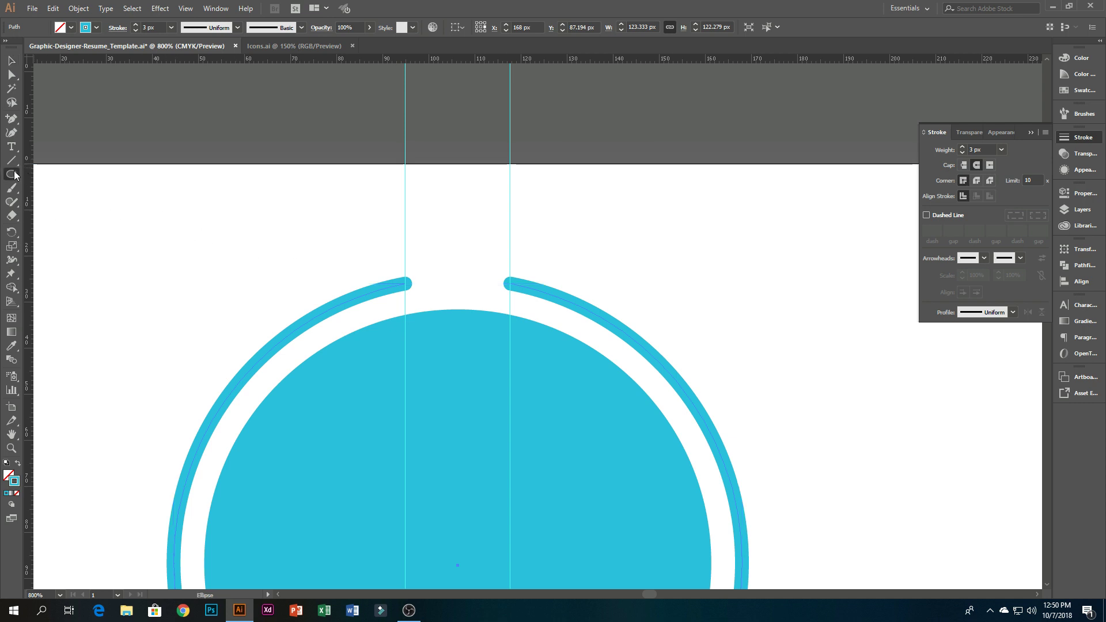
Draw a 5.25 px solid cyan dot inside the ring's gap.
drag(11, 174, 40, 201)
scroll(483, 271, up, 1)
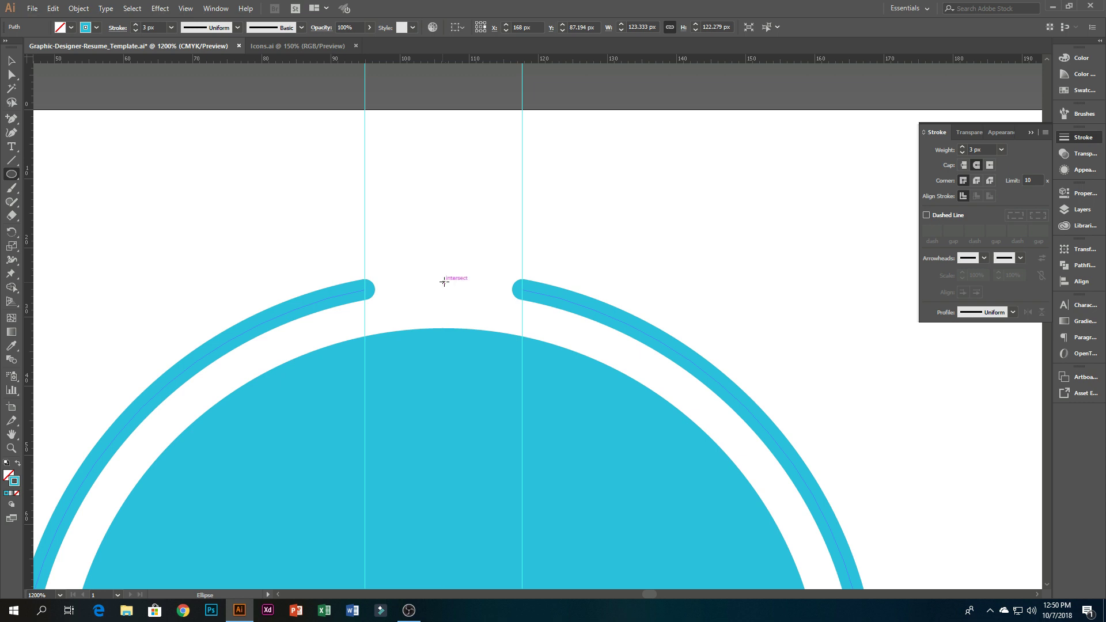
drag(444, 283, 462, 302)
click(18, 464)
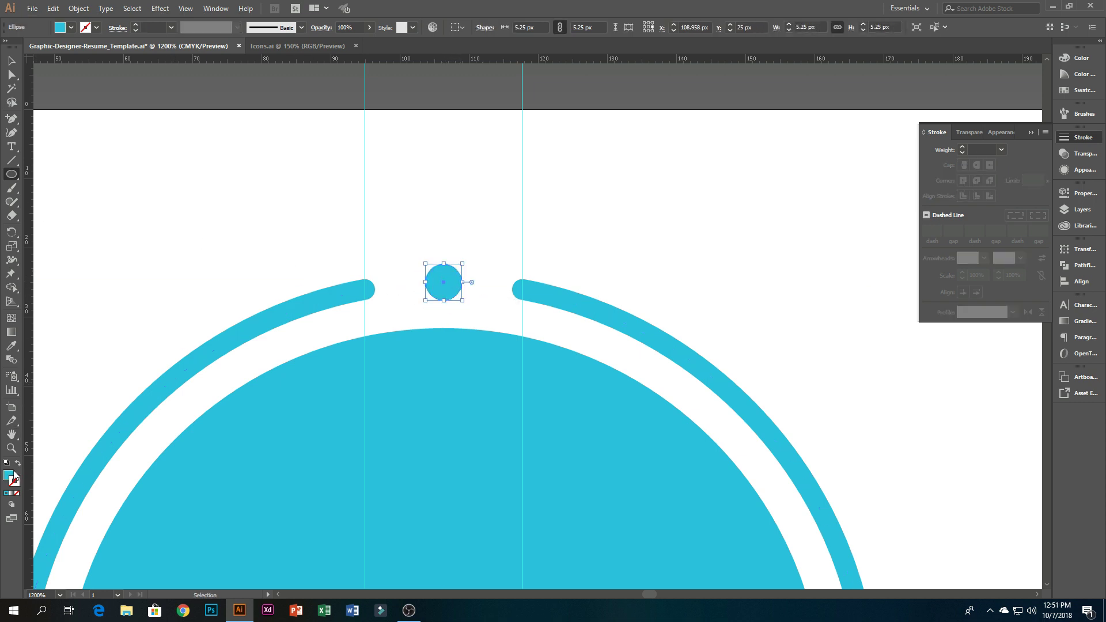
click(14, 62)
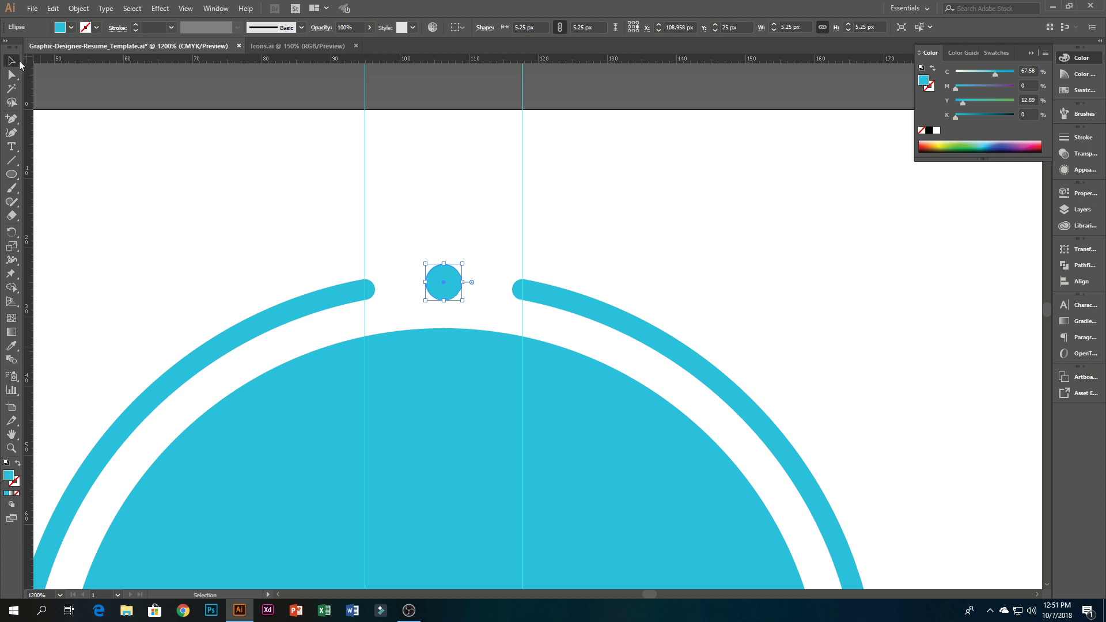
click(395, 295)
Zoom out to the whole ring and hide the guides.
key(ctrl+minus)
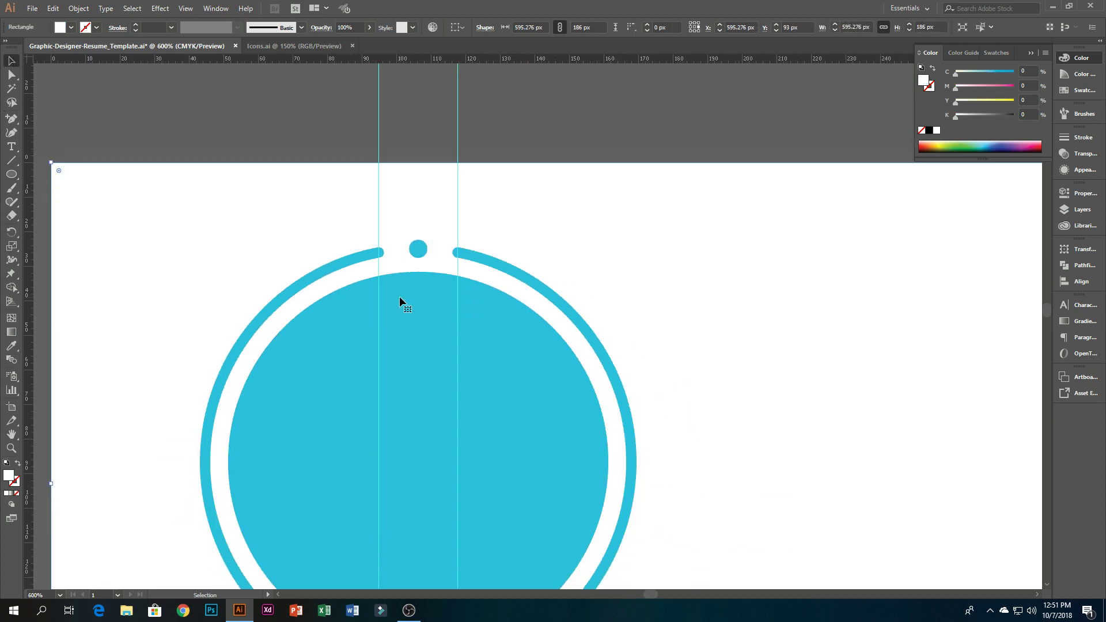
drag(500, 164, 503, 166)
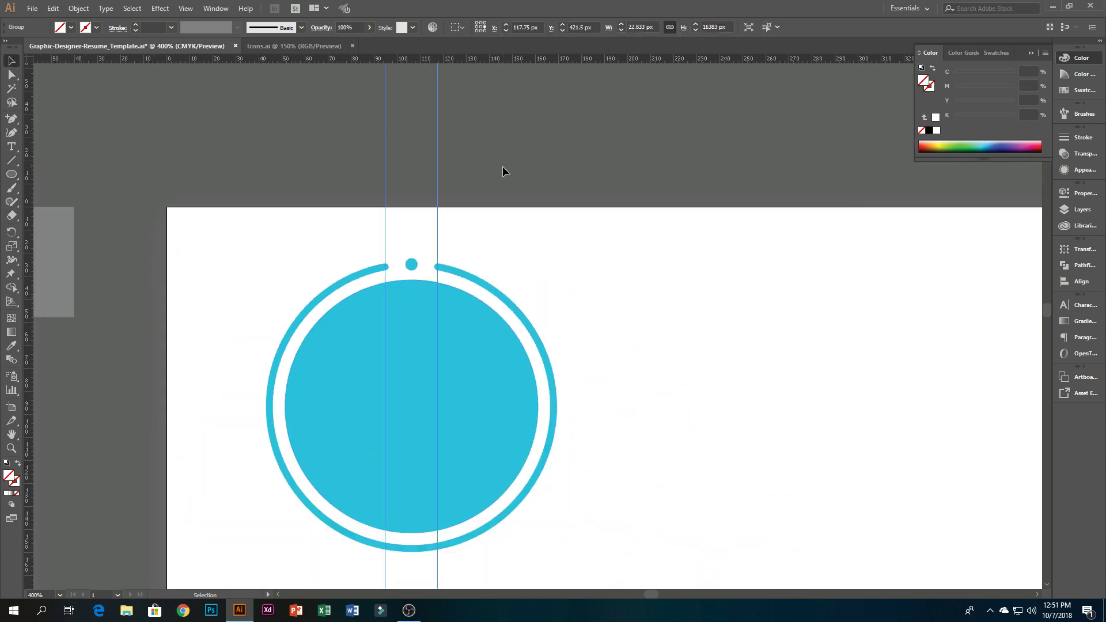
key(ctrl+semicolon)
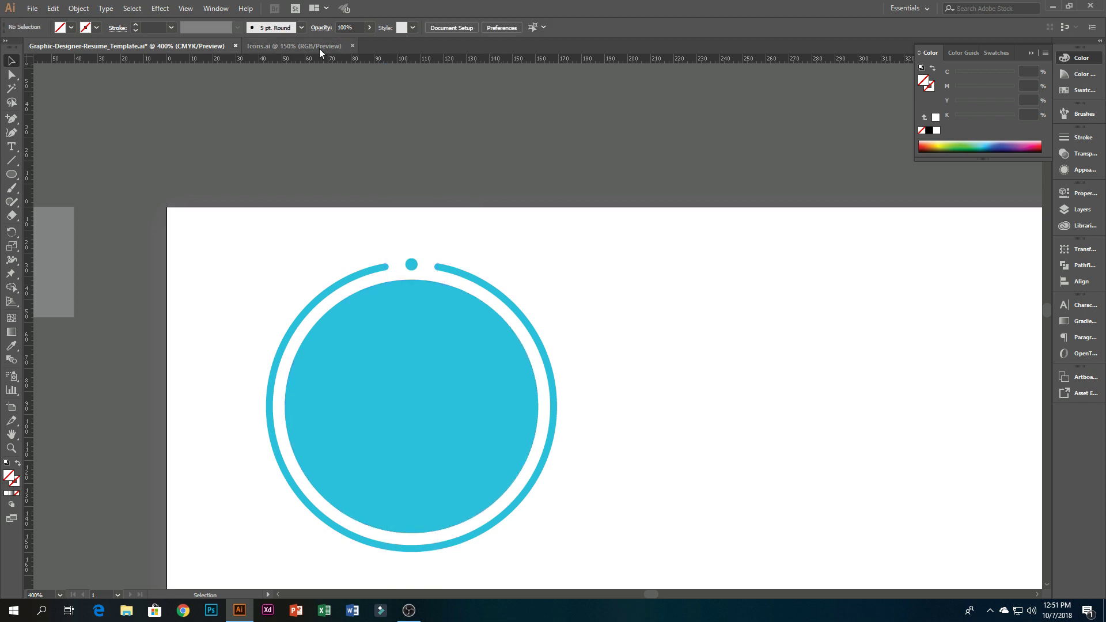
Copy the portrait photo from Icons.ai into the resume, over the circle.
click(319, 48)
click(500, 432)
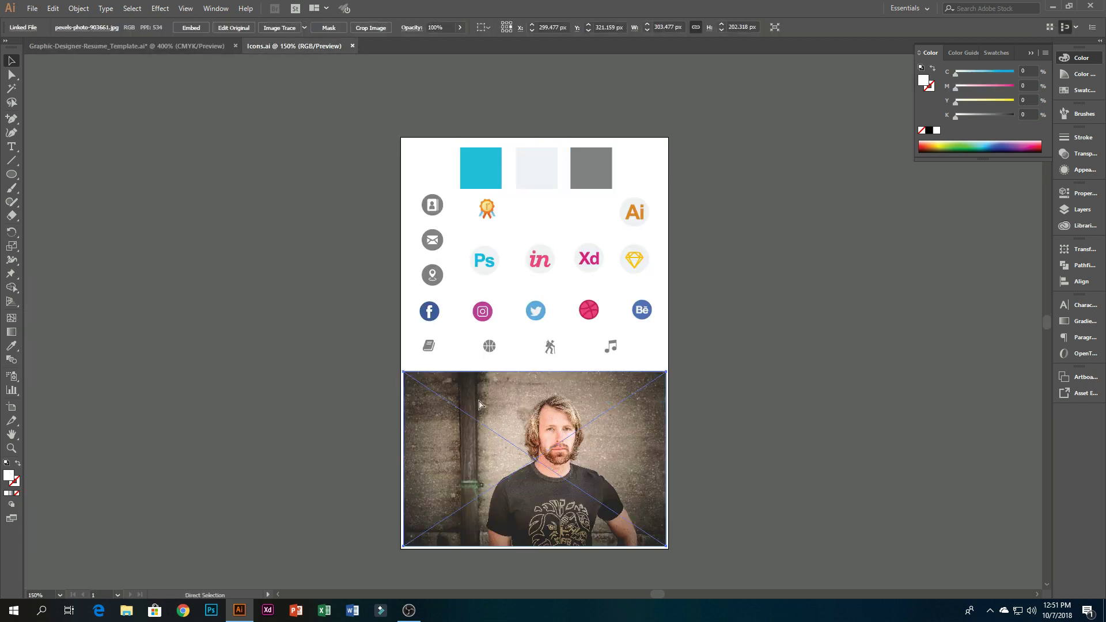
key(ctrl+c)
click(174, 48)
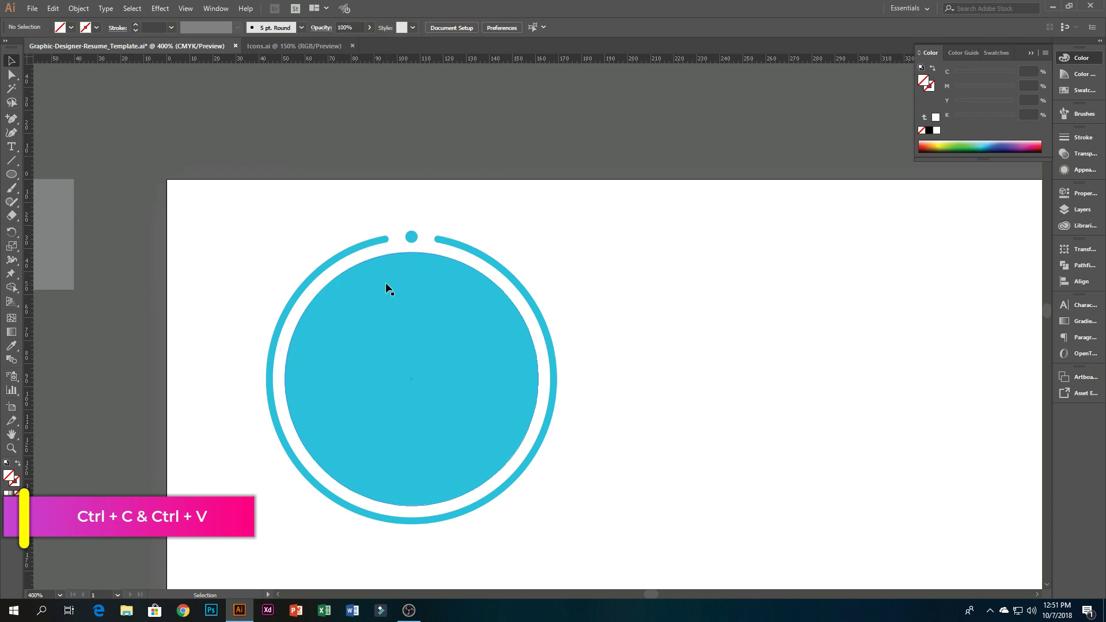
key(ctrl+v)
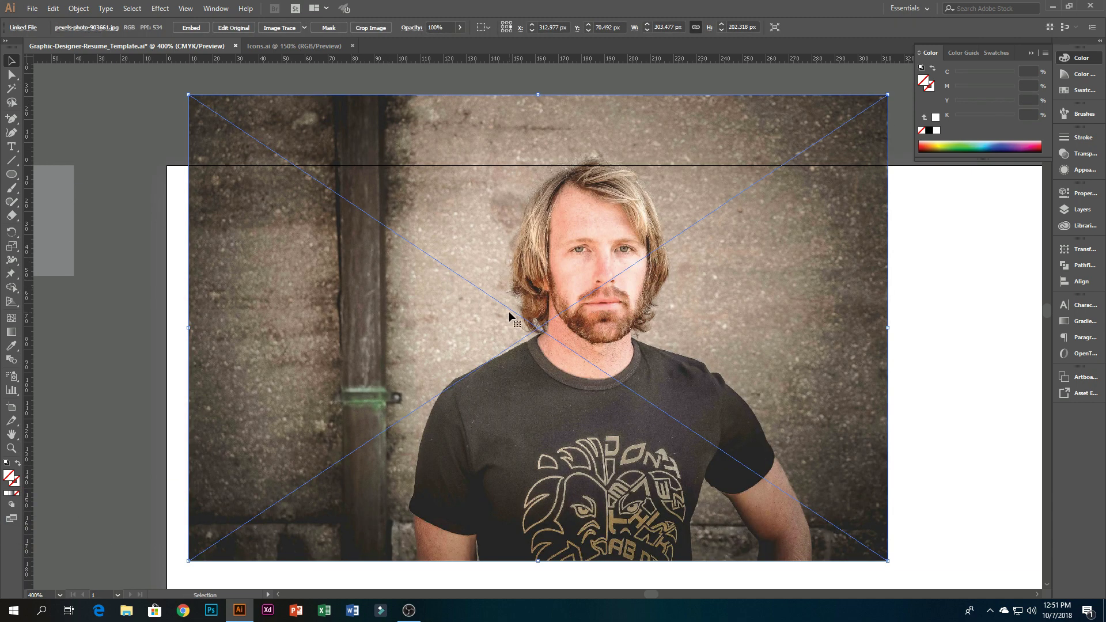
scroll(512, 314, down, 1)
drag(577, 267, 437, 397)
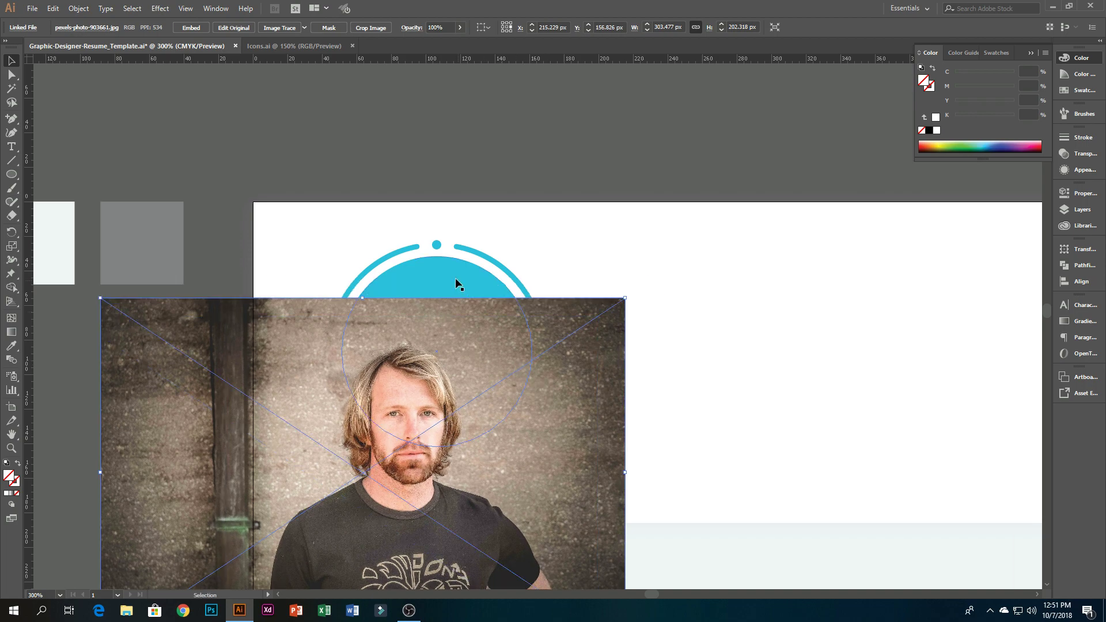
Bring the cyan circle to the front and clip the photo inside it with Ctrl+7.
click(450, 268)
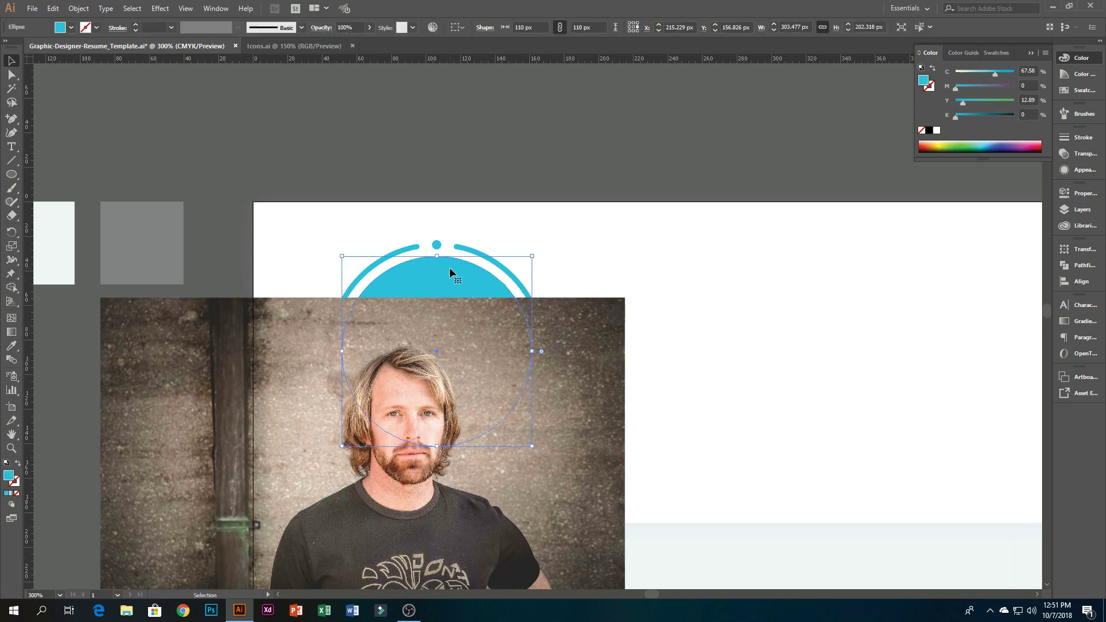
key(ctrl+])
key(ctrl+])
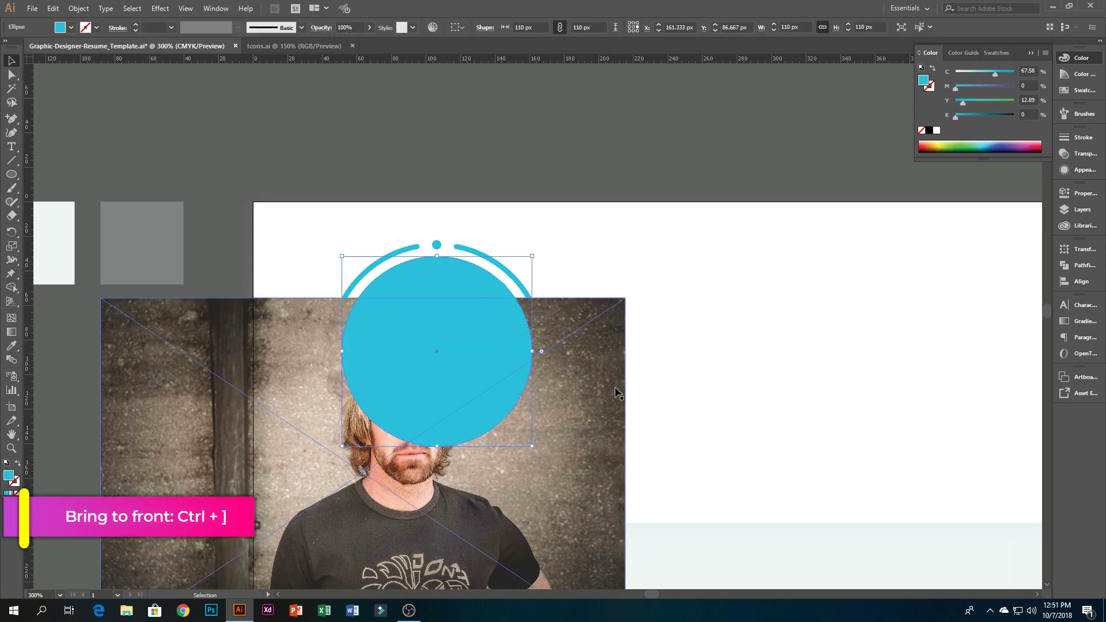
mouse_move(601, 399)
mouse_down()
mouse_move(601, 314)
mouse_move(599, 350)
mouse_up()
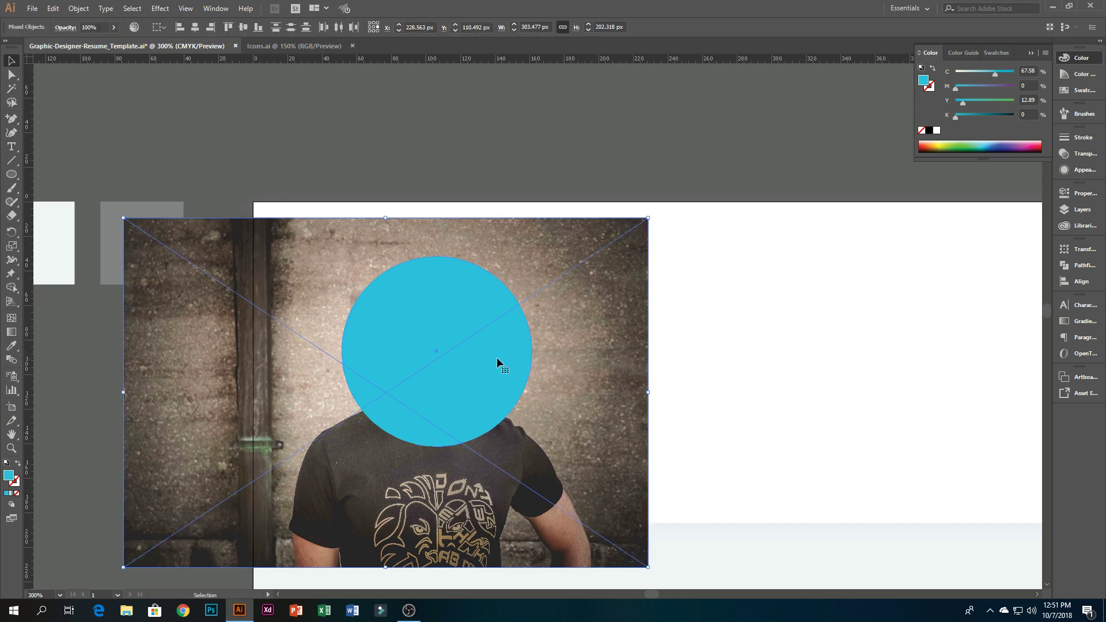
shift+click(456, 315)
key(ctrl+7)
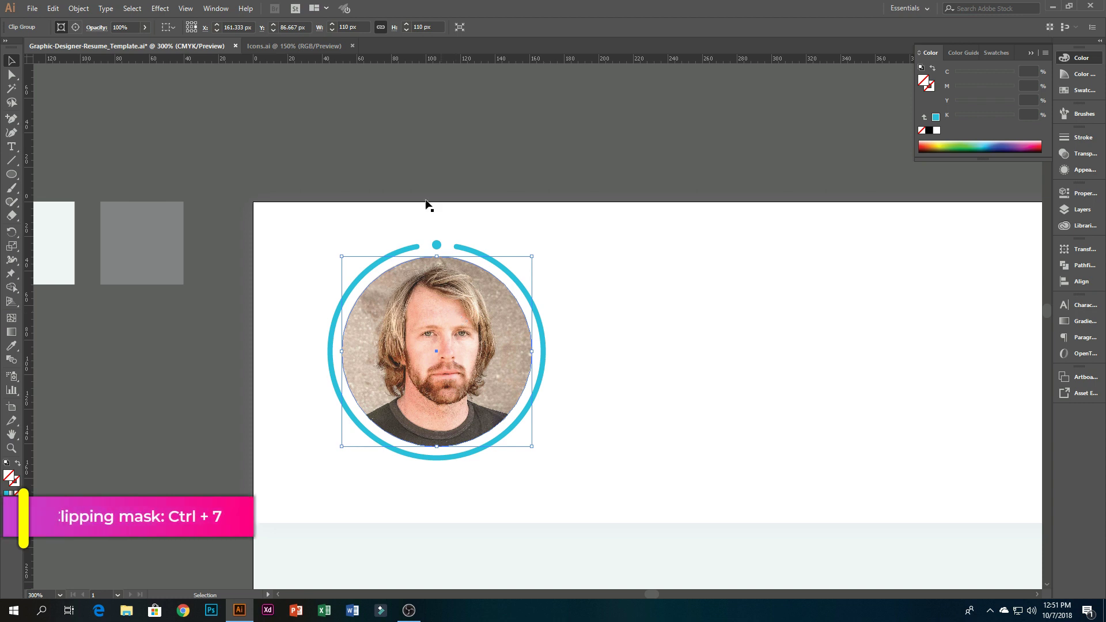
click(454, 138)
Type the person's first name in capitals to the right of the photo.
drag(582, 300, 394, 302)
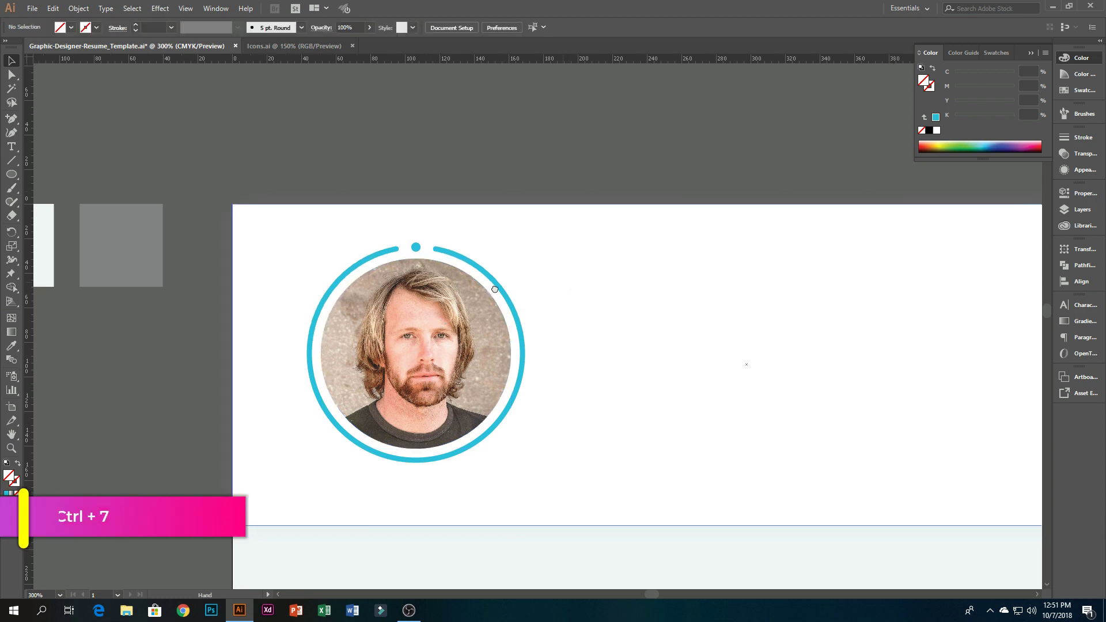
click(11, 146)
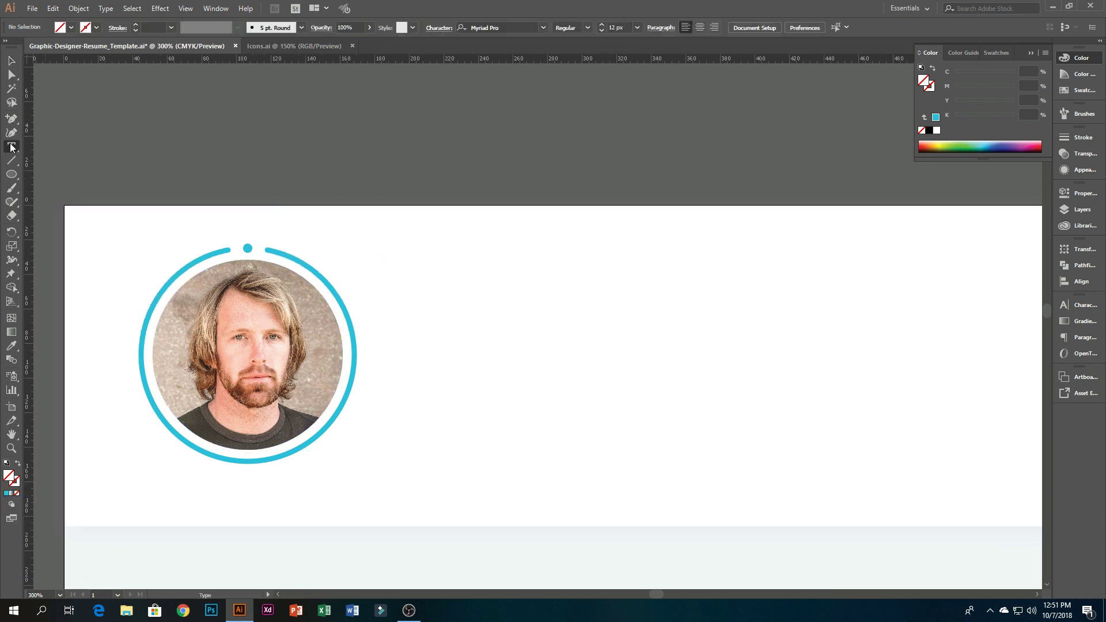
click(472, 308)
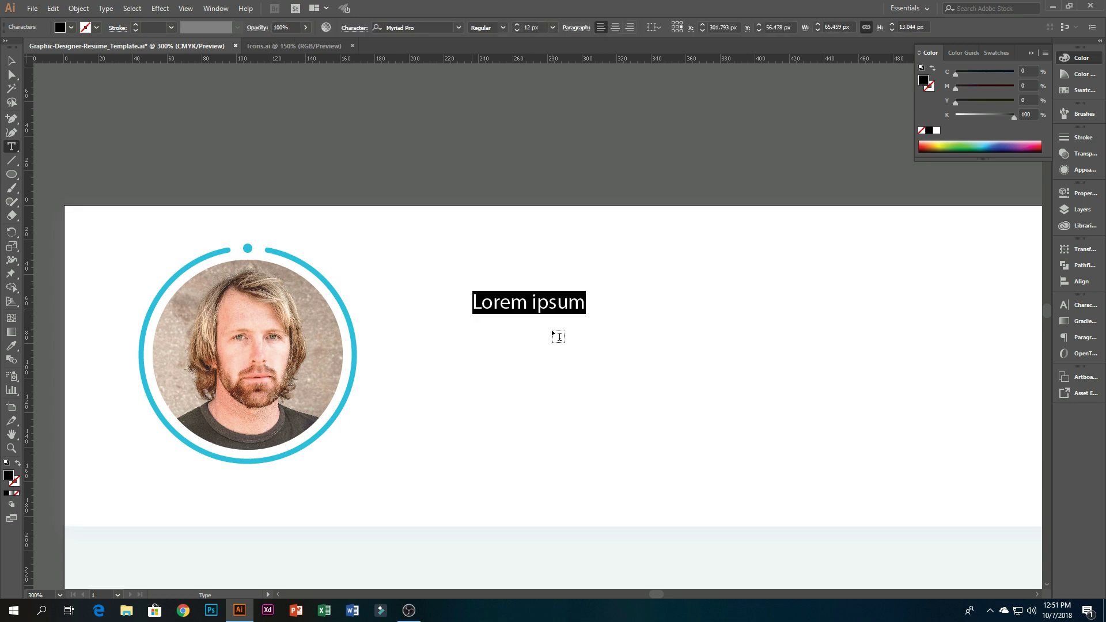
text(JONATHAN)
click(11, 60)
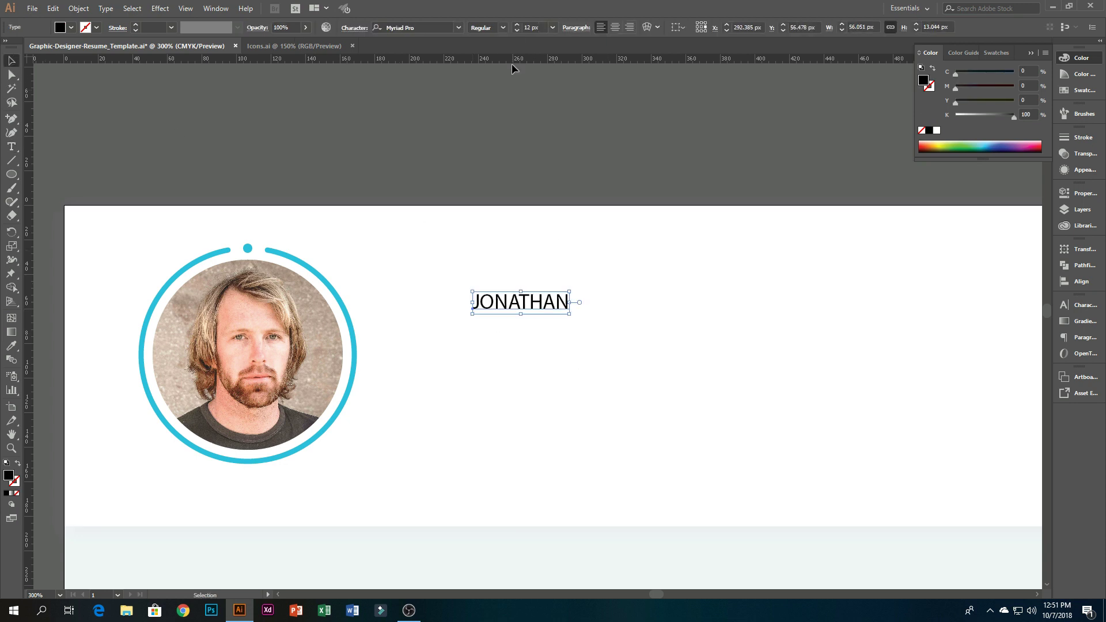
Set the name in Montserrat Bold at 22 px, level with the photo.
click(431, 28)
text(m)
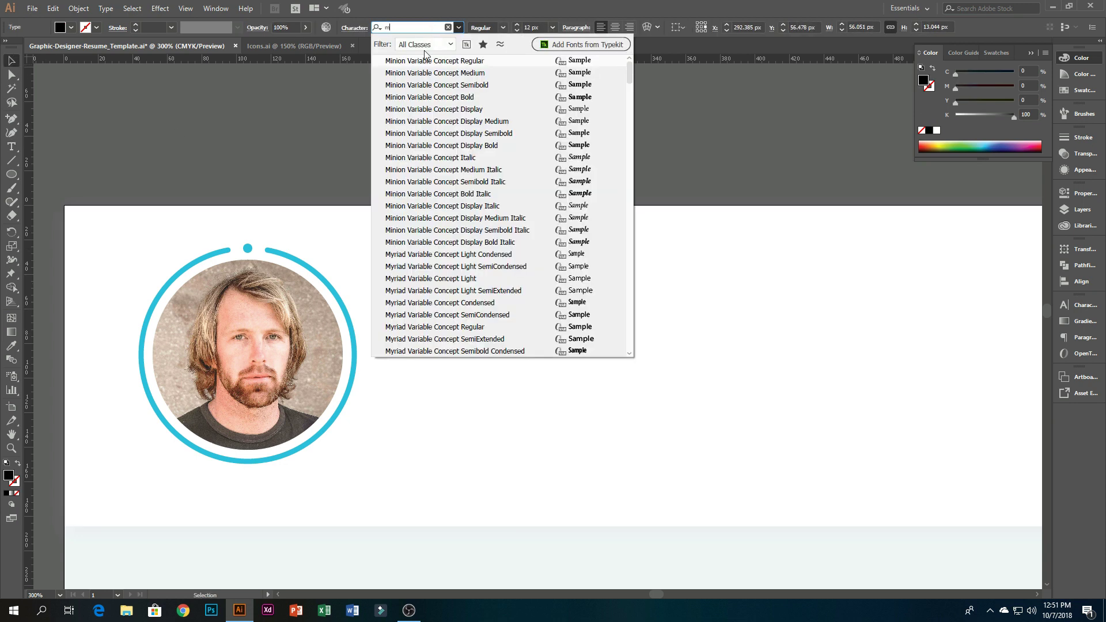
text(ontserrat)
click(449, 157)
click(487, 27)
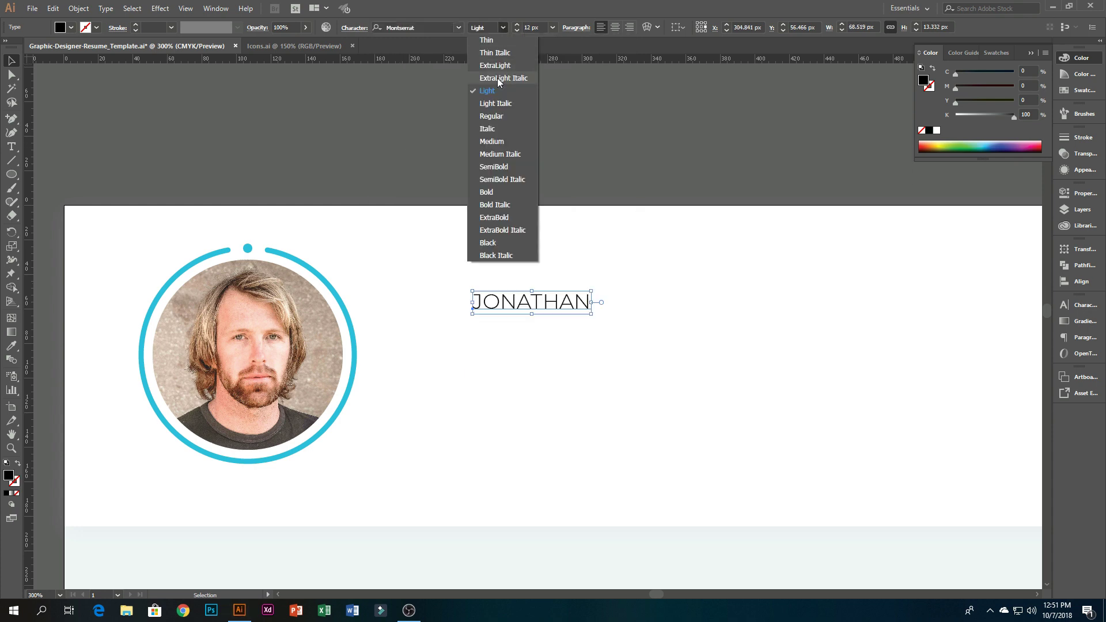
click(487, 192)
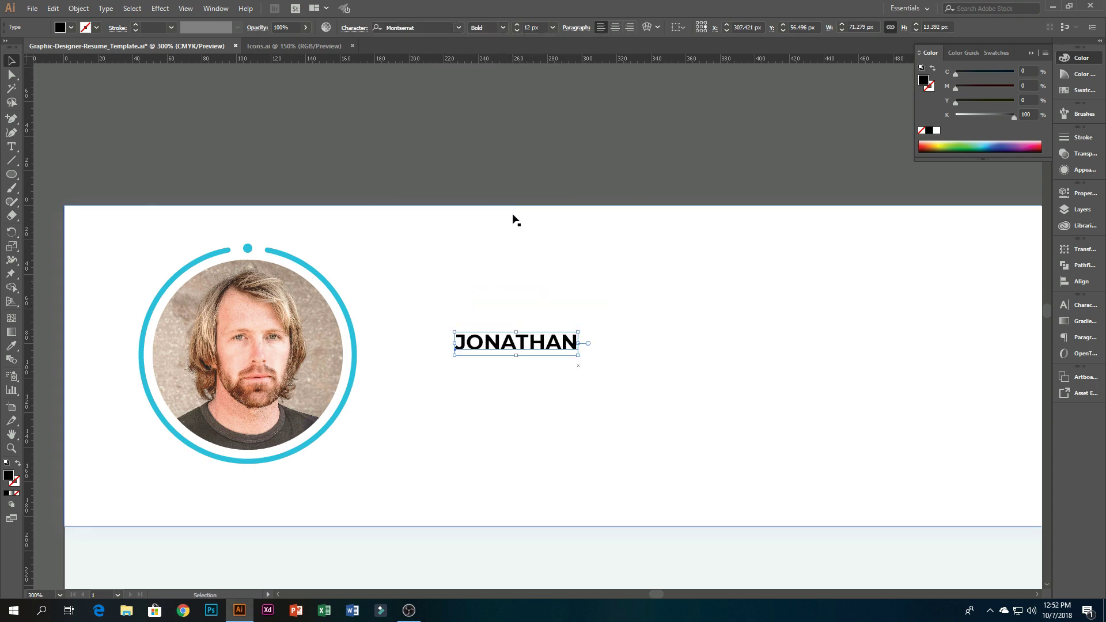
click(518, 30)
text(22)
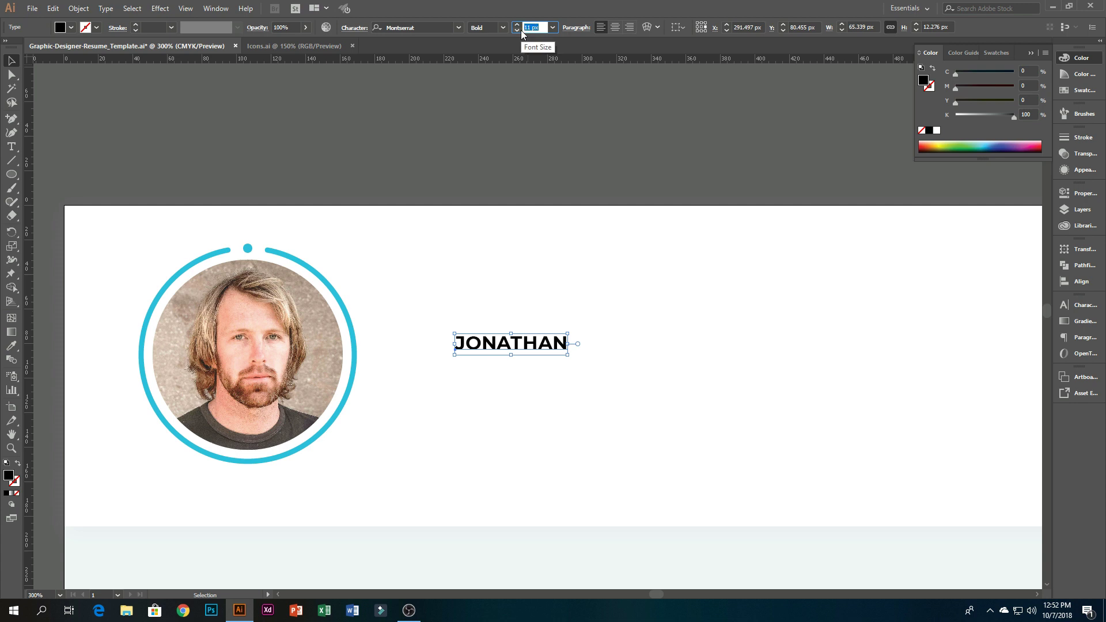
key(Return)
drag(551, 333, 524, 356)
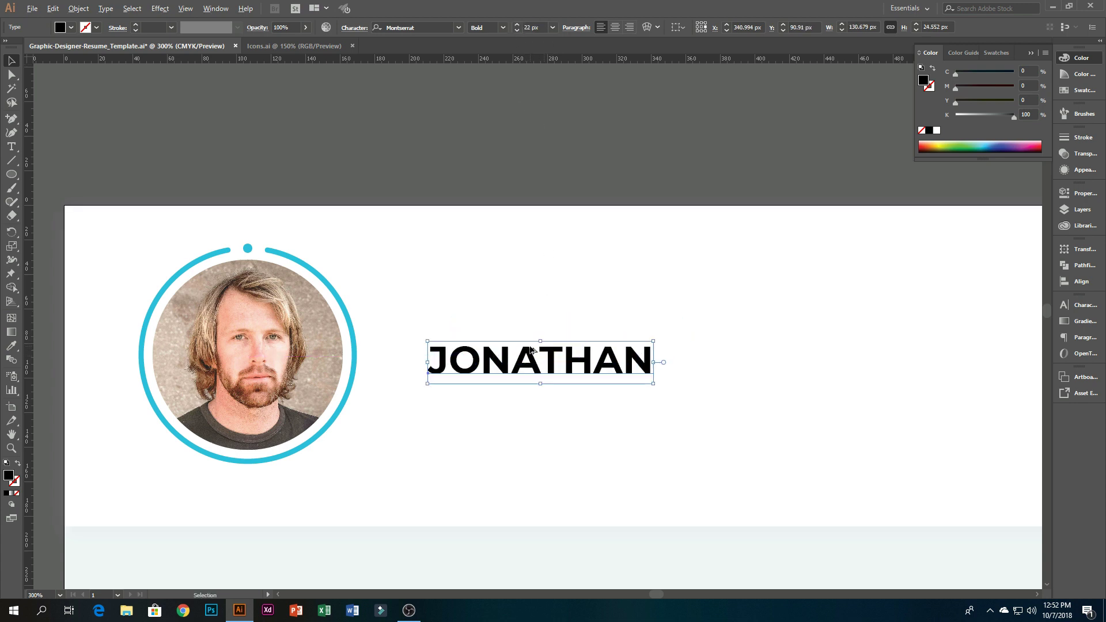
Colour the name with the cyan swatch and nudge it into its final position.
key(ctrl+minus)
scroll(510, 293, left, 3)
key(i)
click(161, 262)
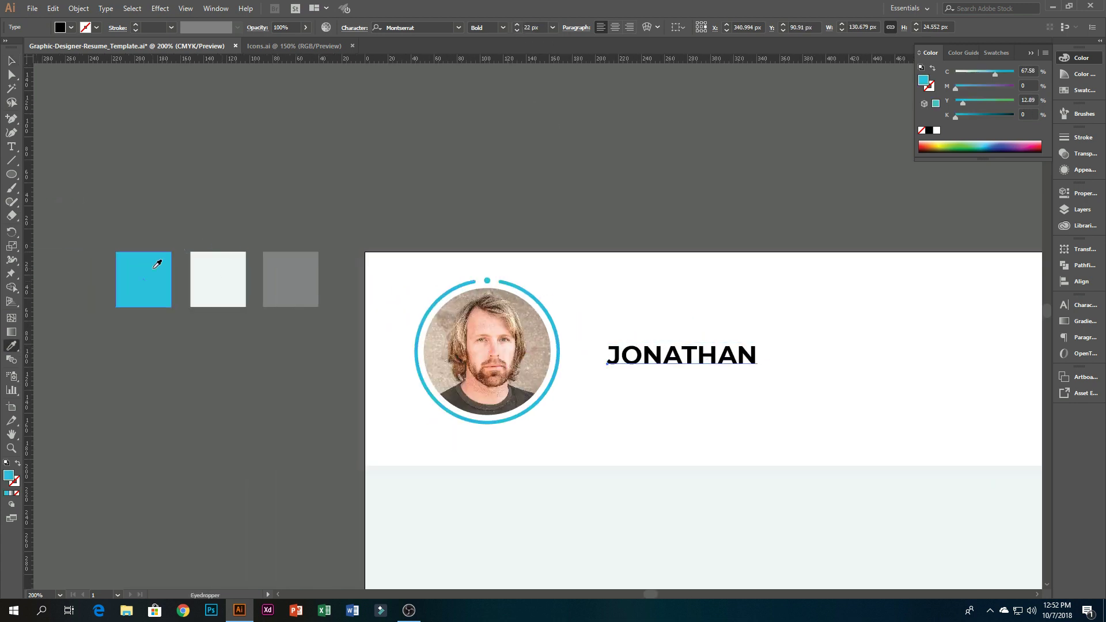
click(12, 61)
click(741, 236)
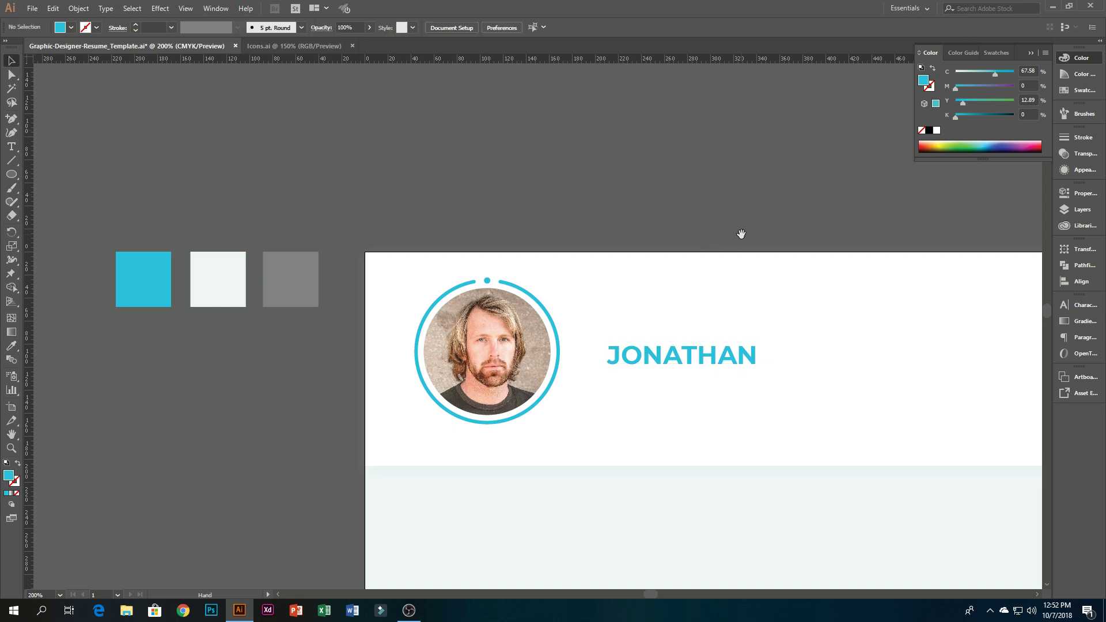
drag(741, 237, 555, 235)
drag(503, 356, 492, 356)
click(458, 167)
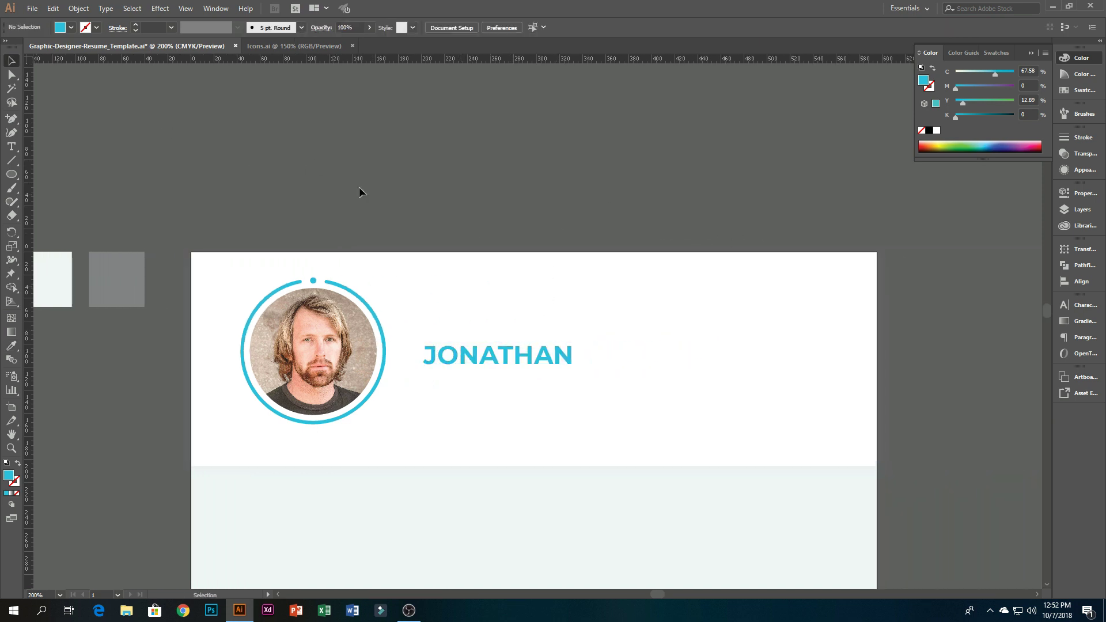
click(11, 147)
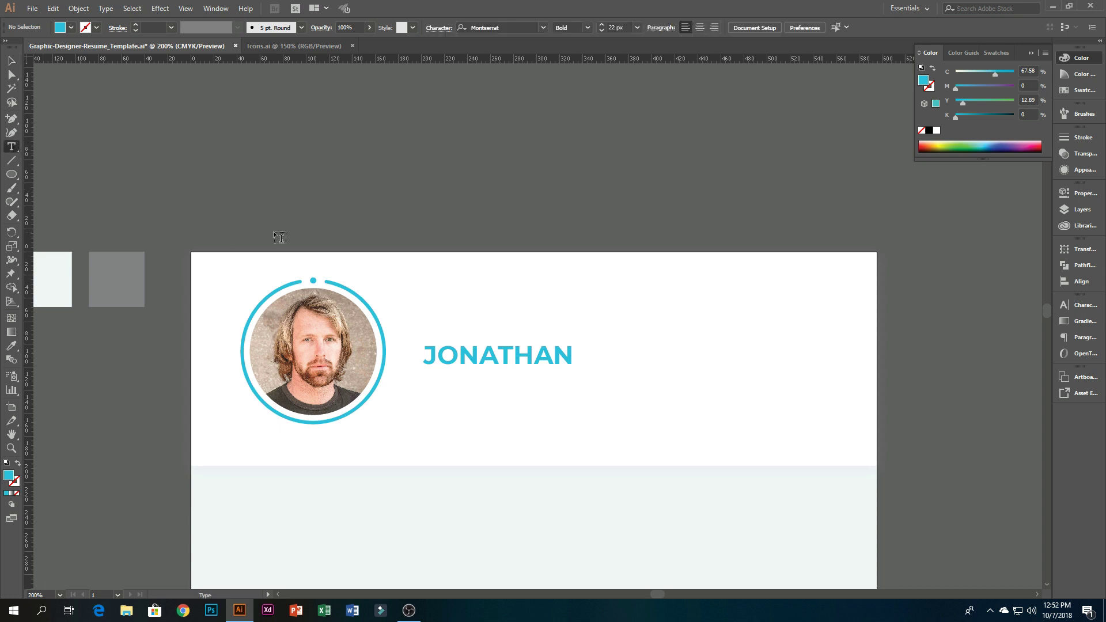
Type 'UI/UX DESIGNER' below the name in Montserrat Regular 12 px.
click(469, 290)
text(UI/UX DESIGNER)
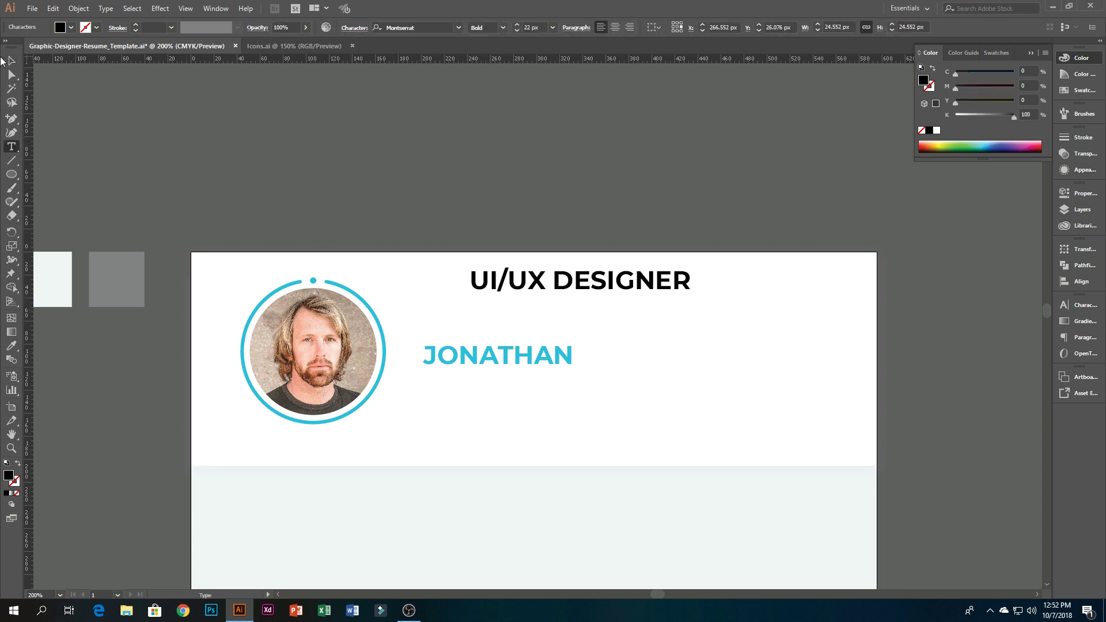
key(Escape)
drag(537, 286, 470, 406)
click(502, 27)
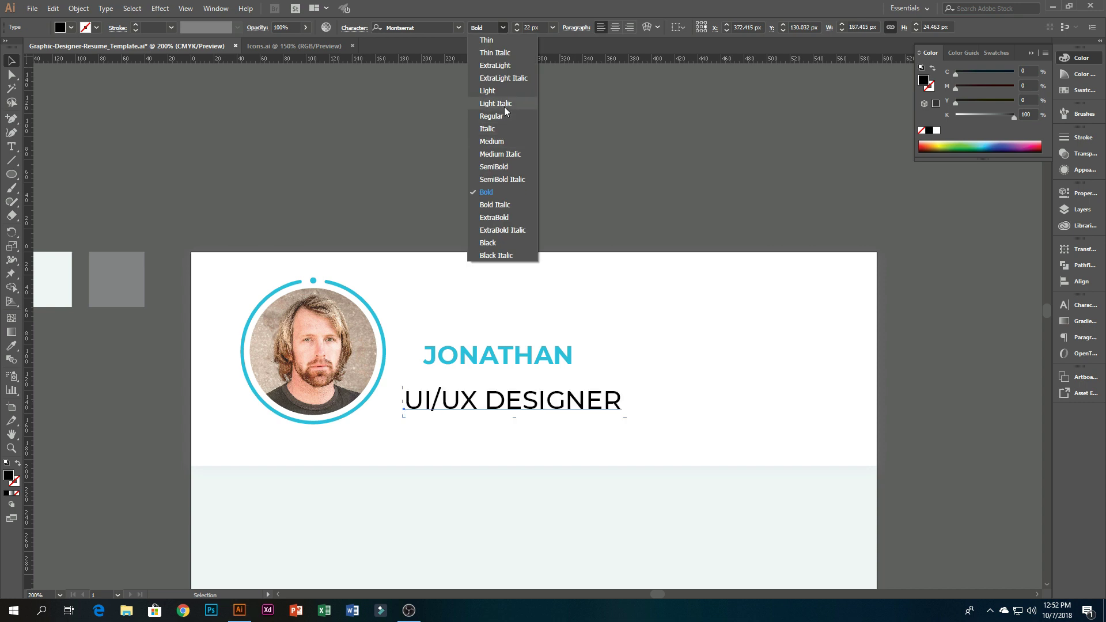
click(502, 116)
click(522, 28)
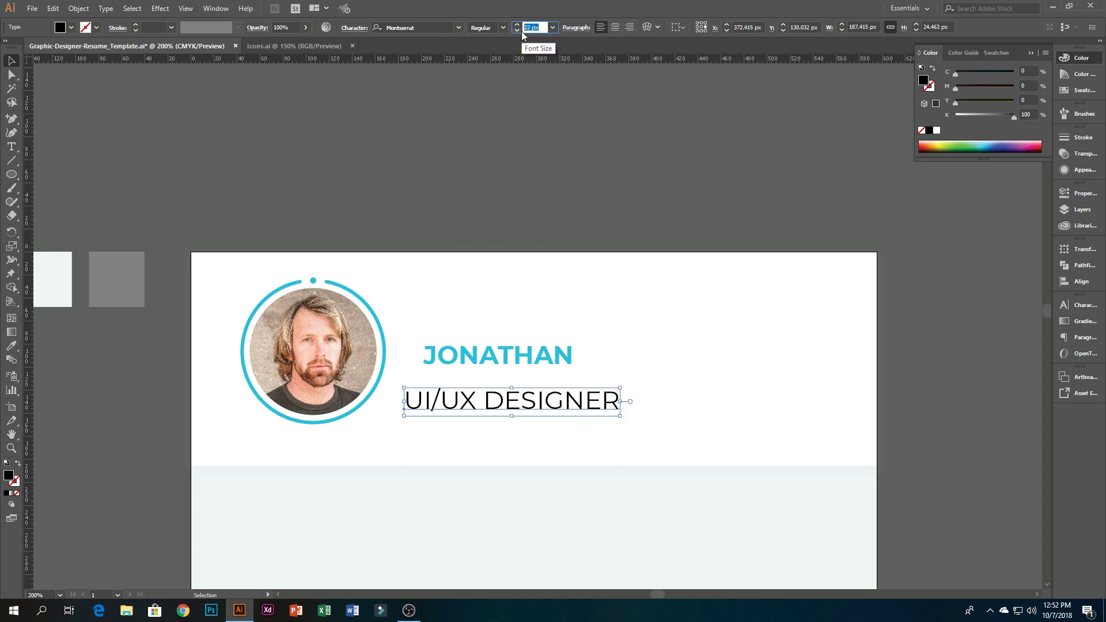
text(12)
key(Return)
Colour the title with the grey swatch, set it tight under the name, and widen its tracking.
key(i)
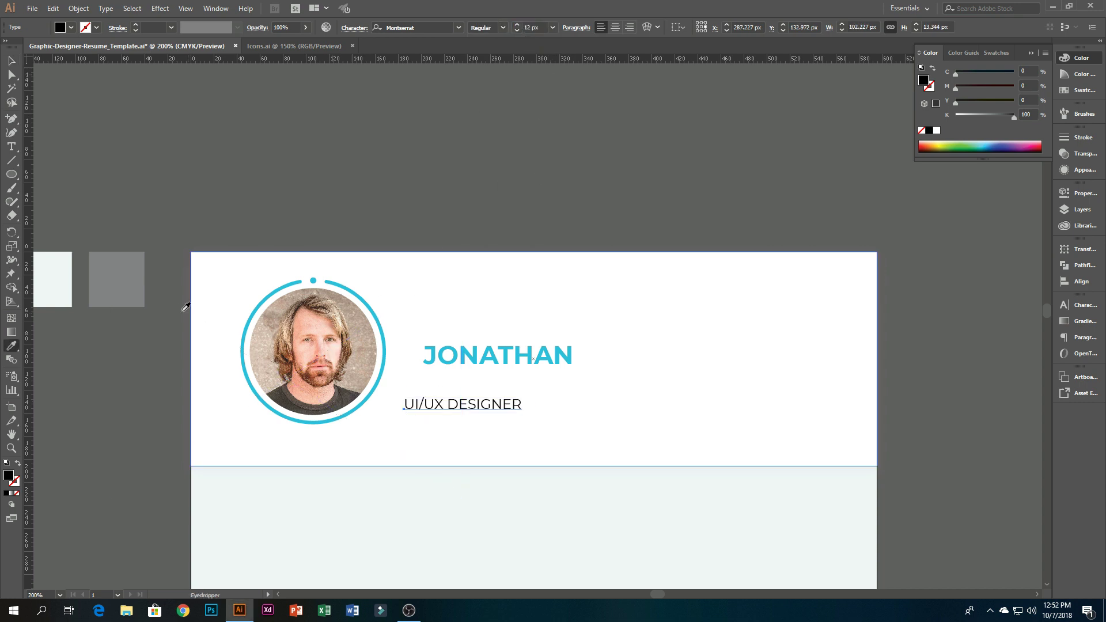
click(127, 261)
click(7, 68)
click(511, 450)
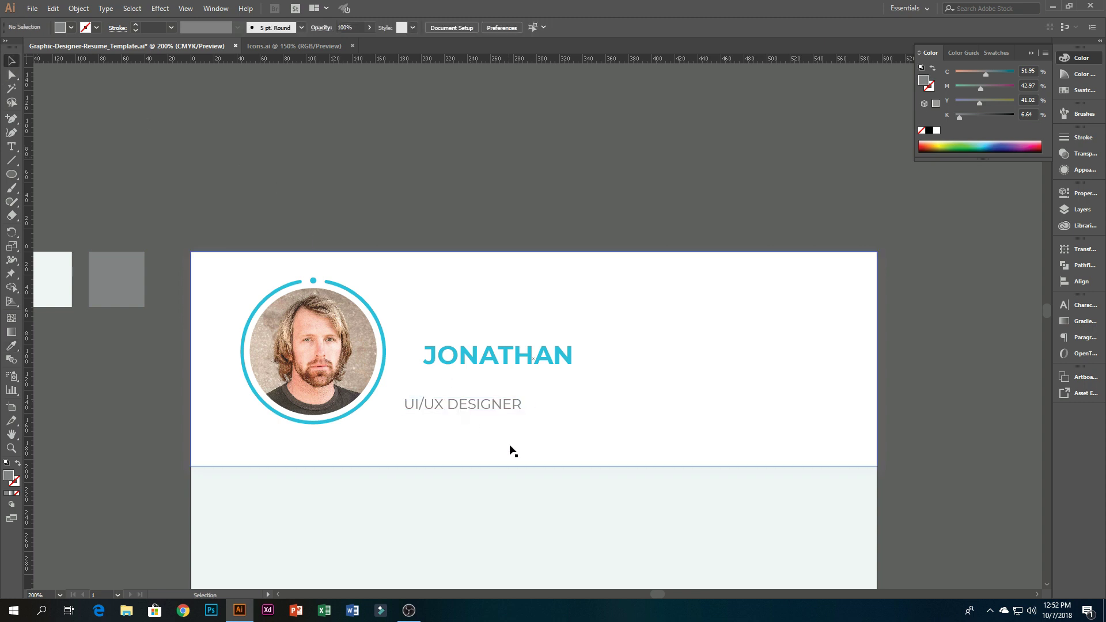
scroll(506, 365, up, 2)
drag(428, 440, 466, 381)
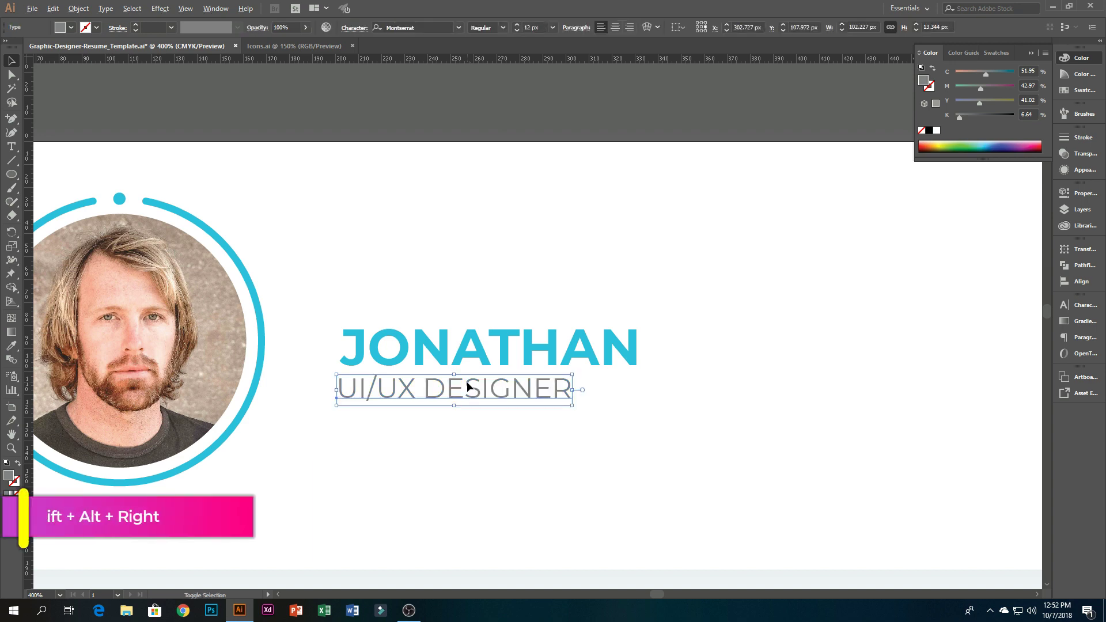
key(shift+alt+Right)
key(shift+alt+Right)
key(shift+alt+Right)
key(shift+alt+Right)
key(shift+alt+Right)
key(shift+alt+Right)
key(shift+alt+Right)
key(shift+alt+Right)
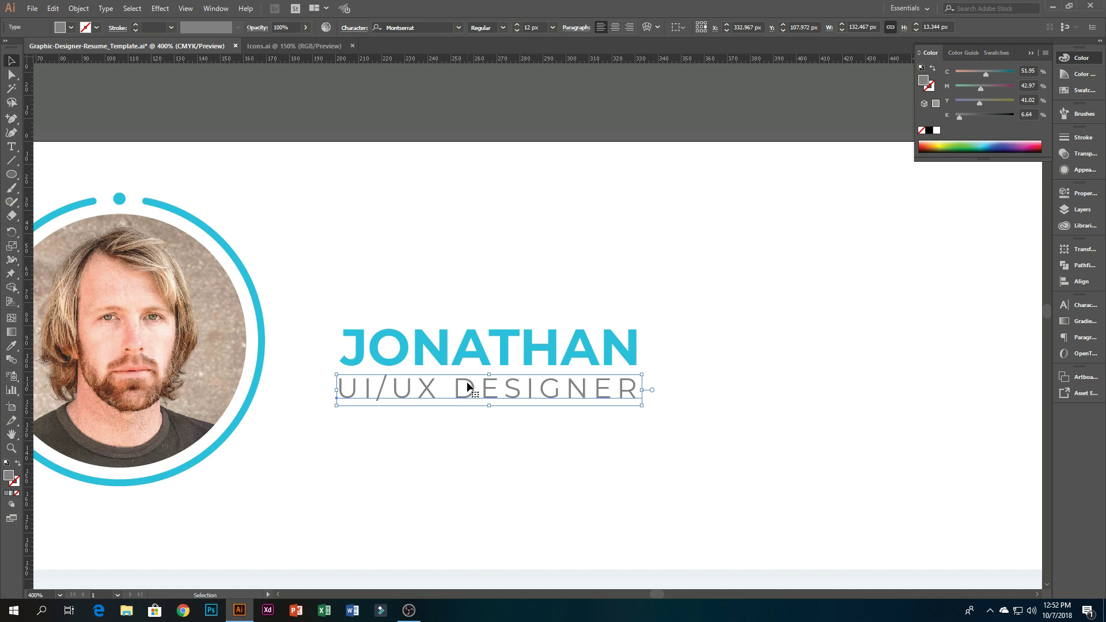
key(Down)
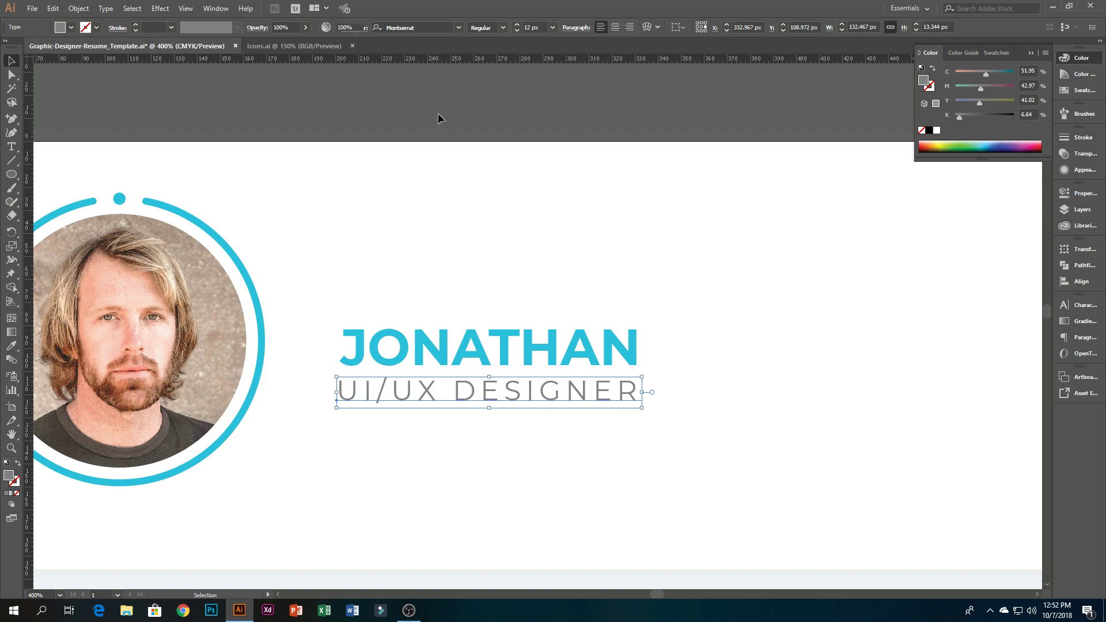
Group the photo with both text lines and nudge the two lines slightly left.
click(438, 113)
scroll(507, 314, down, 2)
click(458, 353)
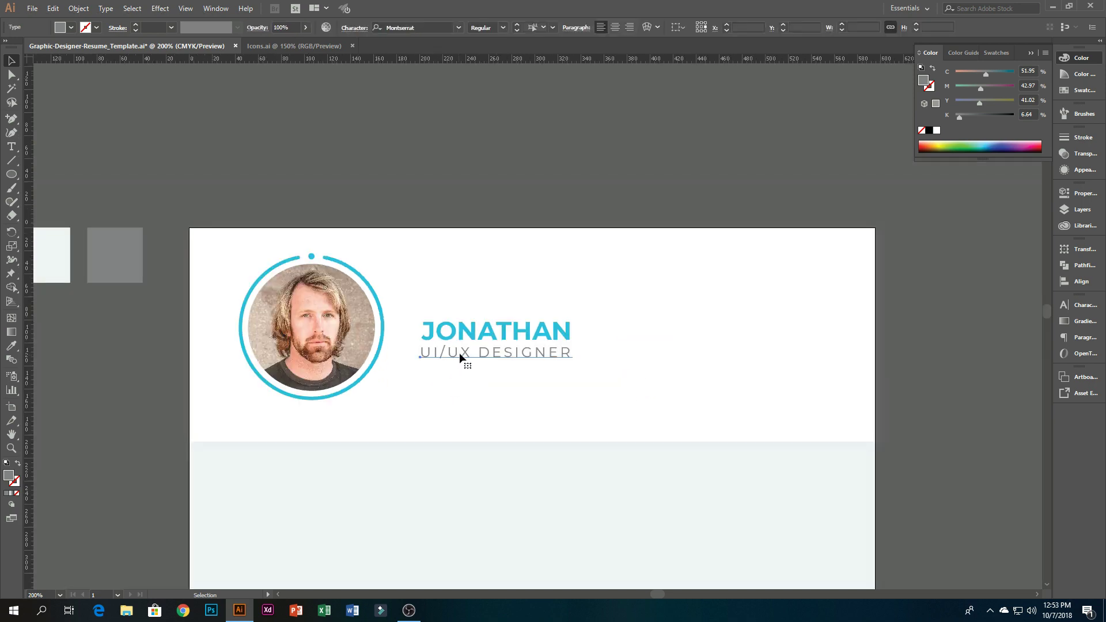
shift+click(477, 335)
drag(113, 470, 576, 239)
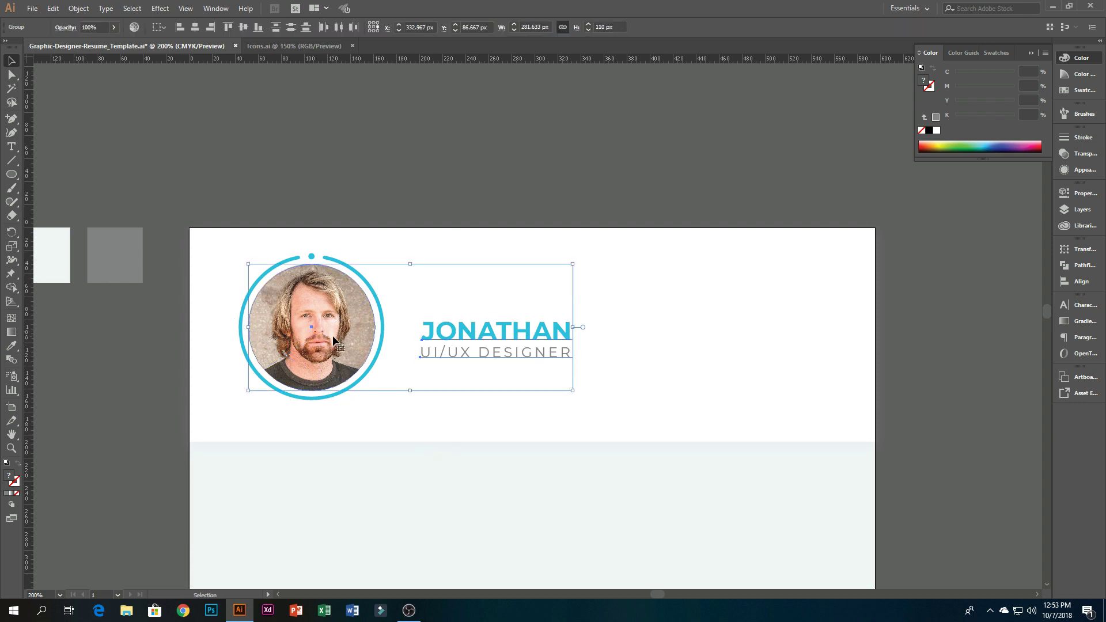
key(ctrl+g)
click(476, 345)
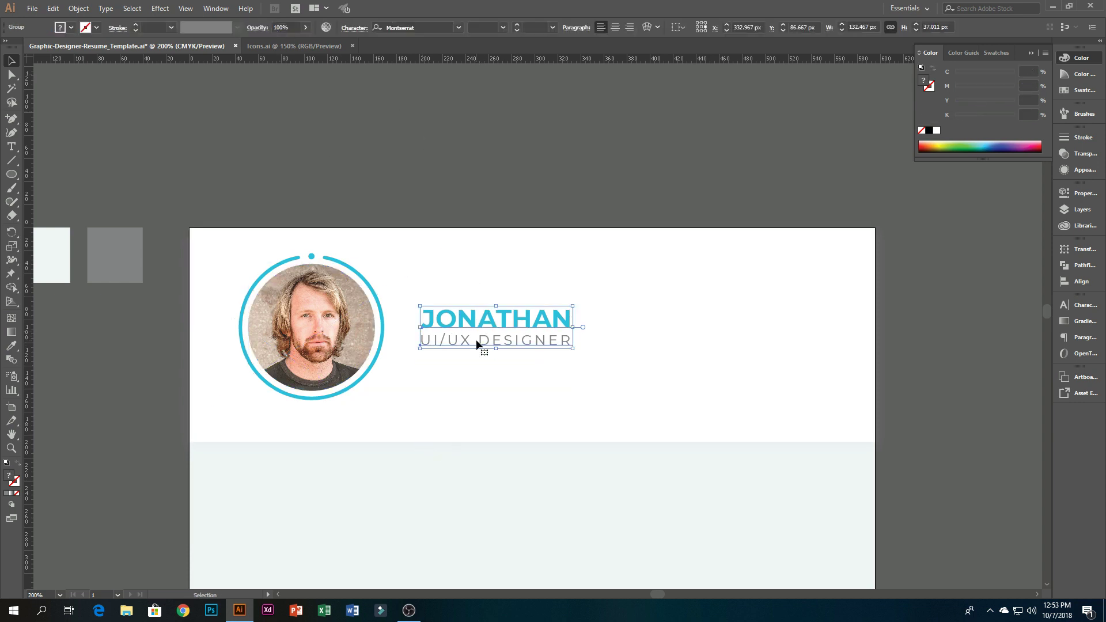
key(Left)
key(Left)
key(Left)
key(Left)
key(Left)
Draw a vertical line to the right of the UI/UX DESIGNER title.
click(536, 237)
key(backslash)
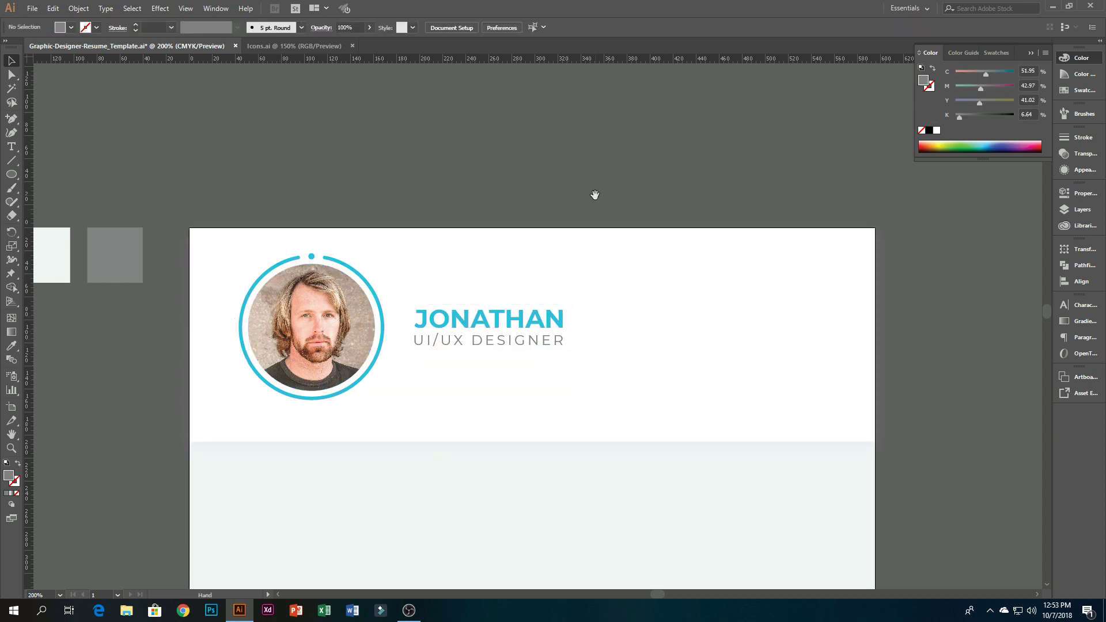
drag(593, 192, 463, 223)
drag(494, 301, 493, 432)
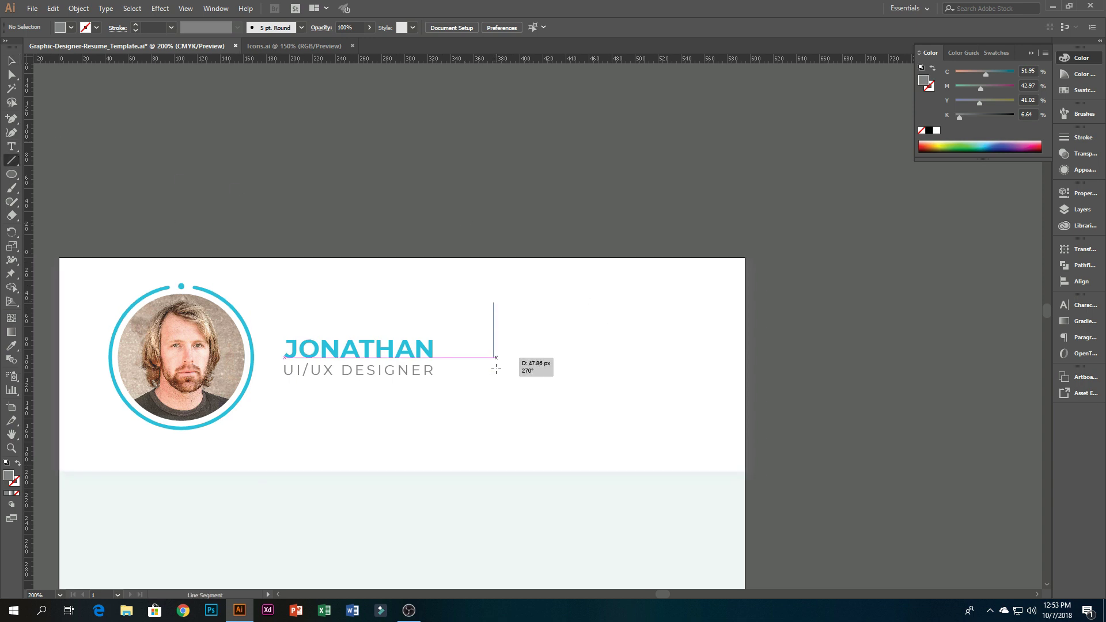
key(v)
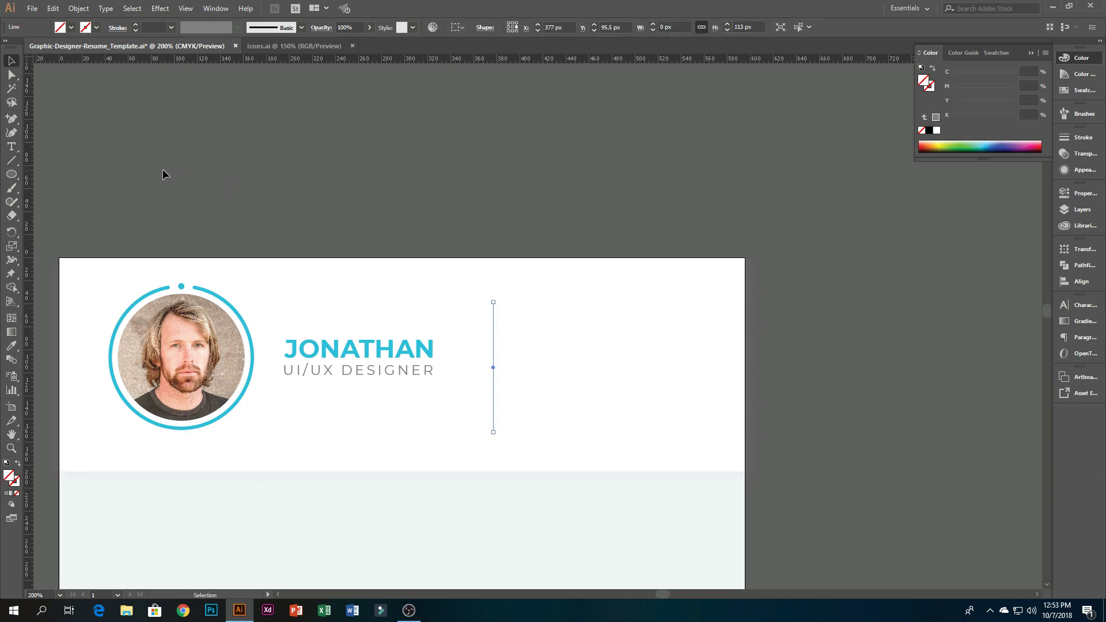
scroll(162, 169, left, 3)
click(306, 285)
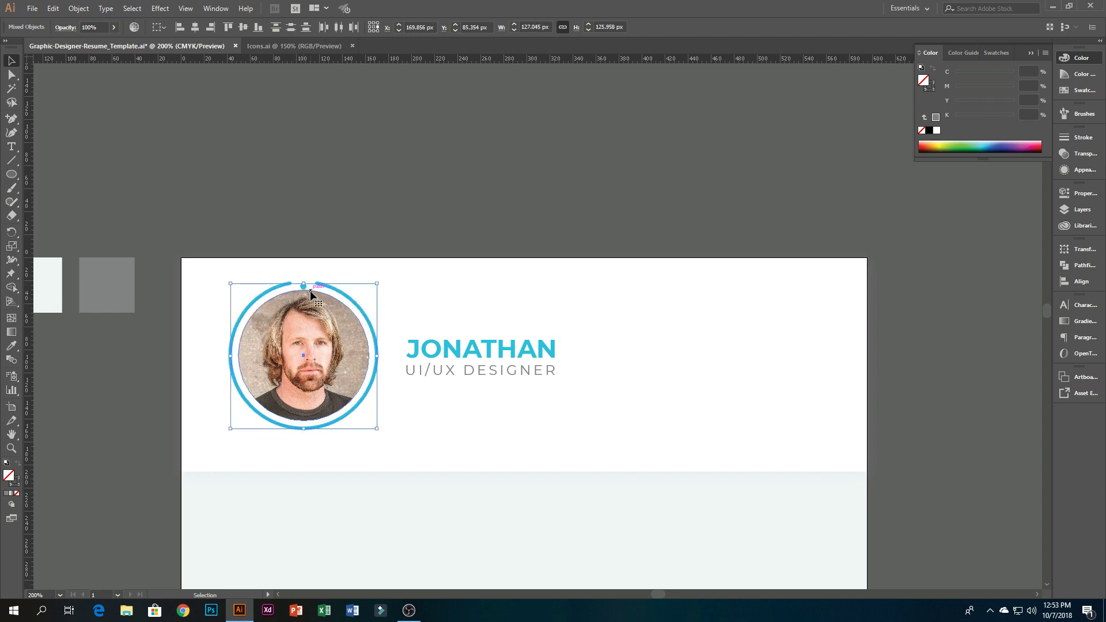
scroll(267, 310, up, 2)
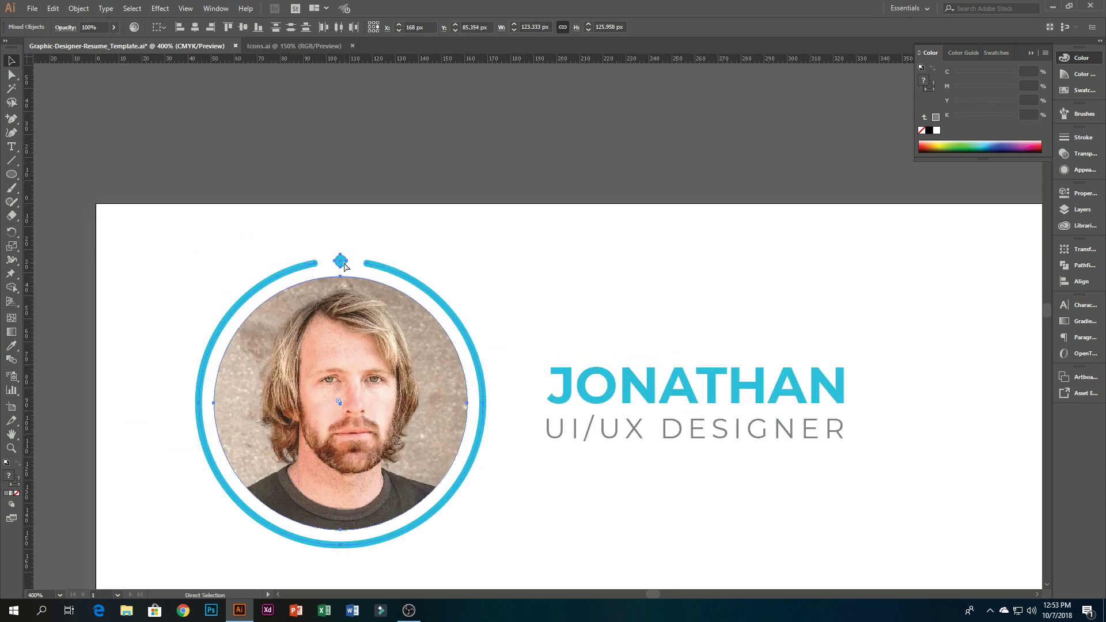
scroll(323, 265, down, 2)
Vertically centre the name text on the header background rectangle.
click(441, 260)
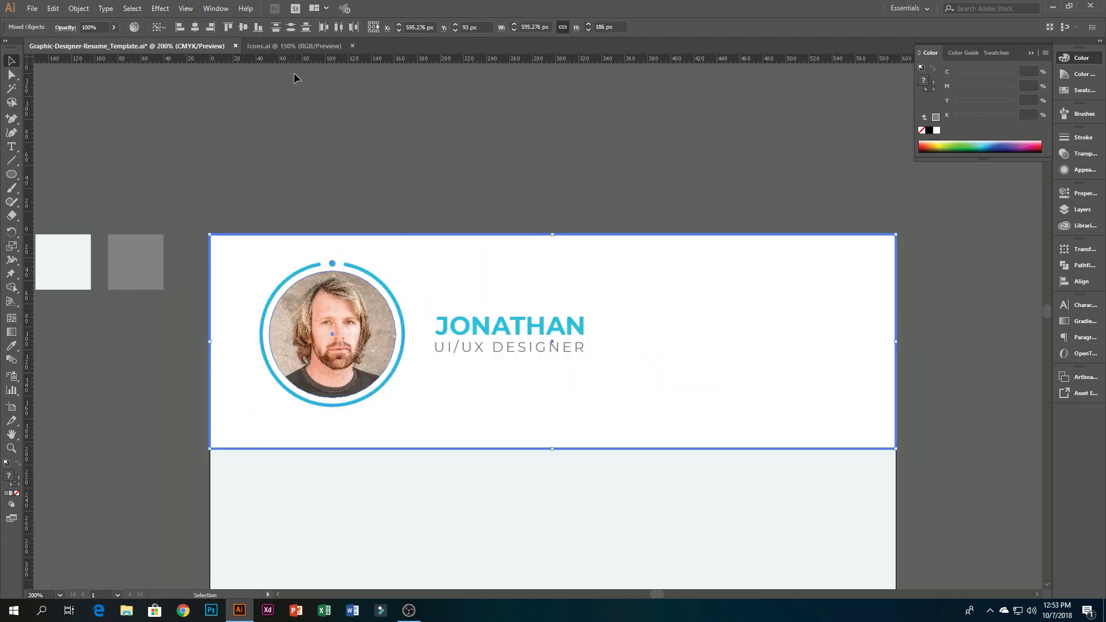
click(311, 89)
scroll(438, 340, right, 2)
click(438, 338)
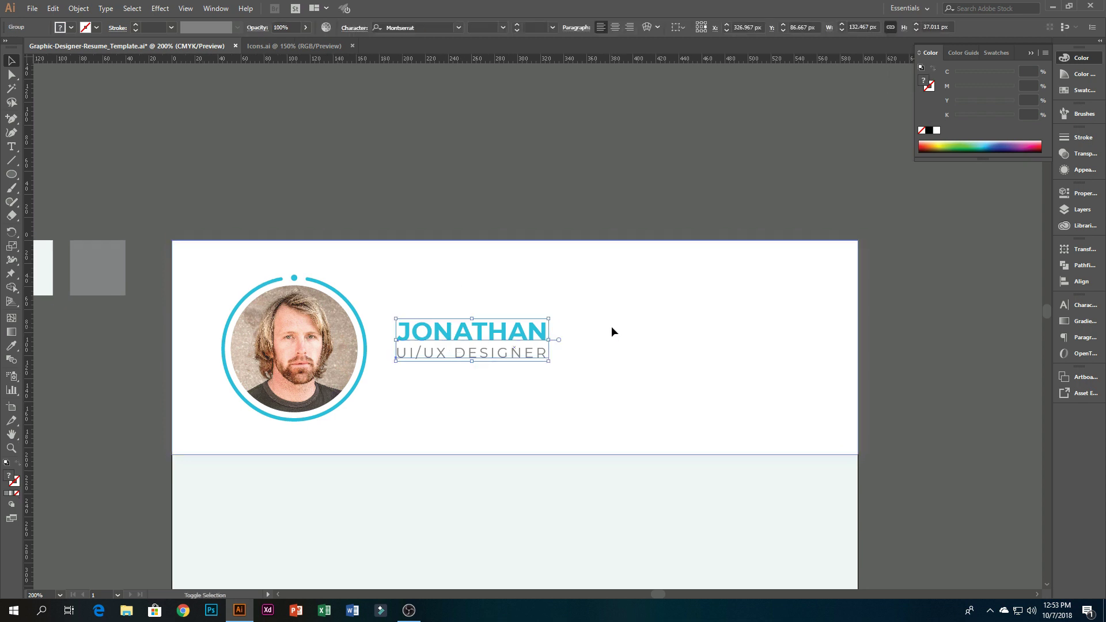
shift+click(612, 326)
click(435, 27)
Add a grey 1 px vertical divider right of the name, vertically centred in the header.
key(backslash)
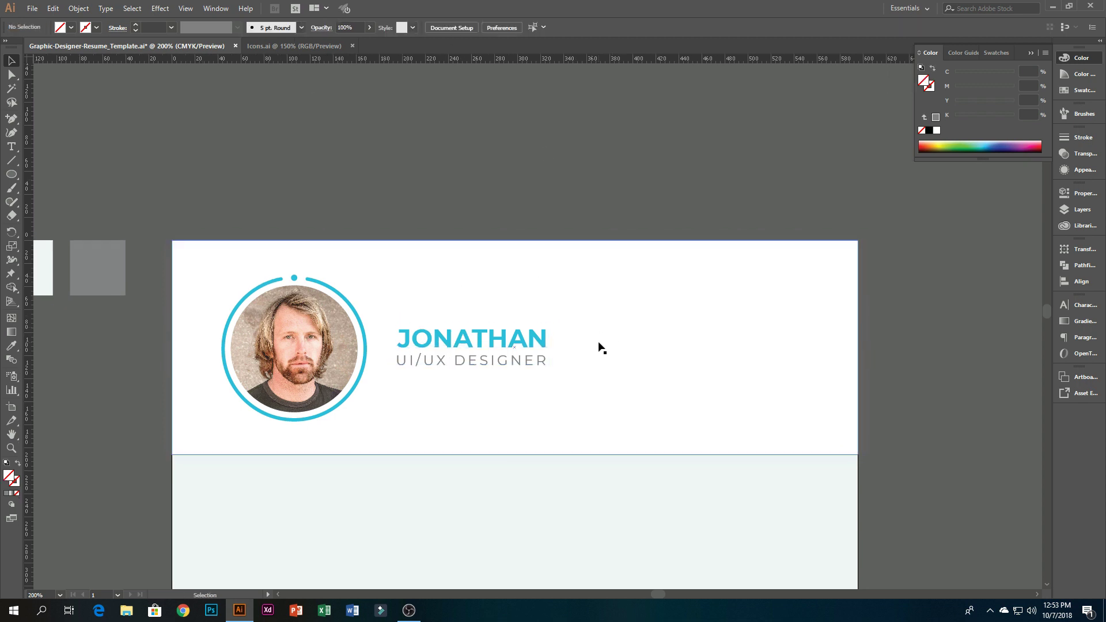
drag(605, 350, 606, 284)
key(i)
click(106, 271)
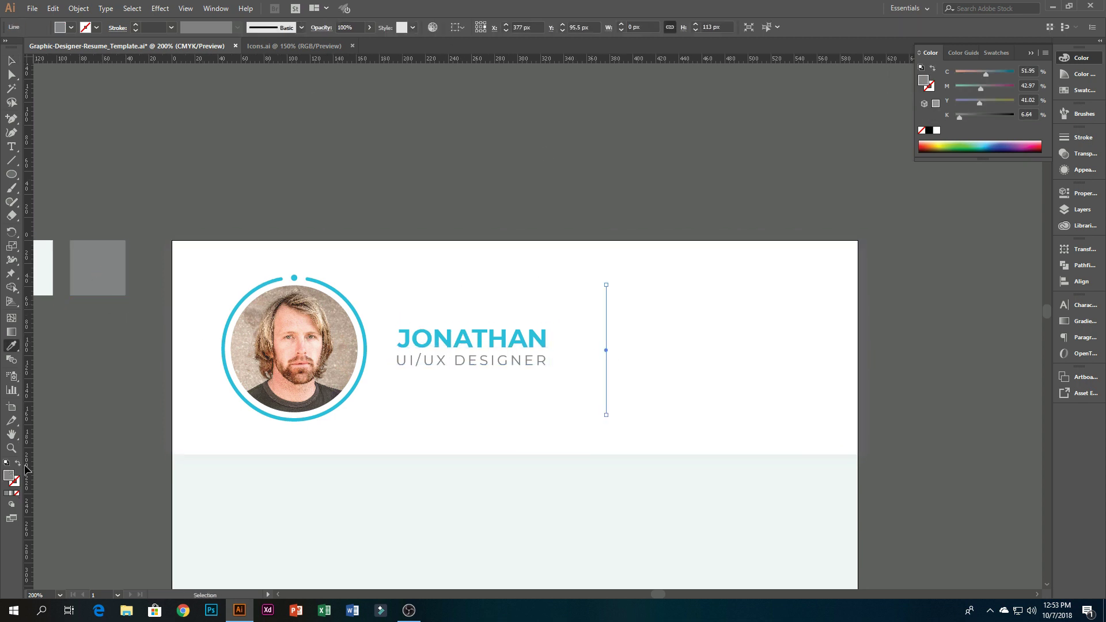
key(shift+x)
key(v)
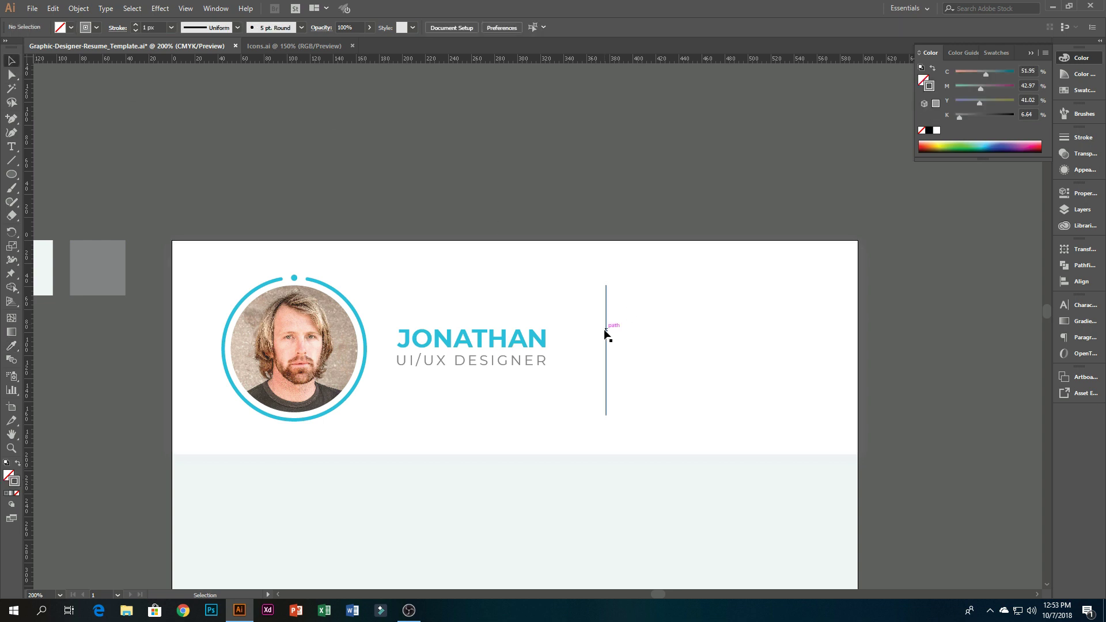
shift+click(641, 326)
click(545, 27)
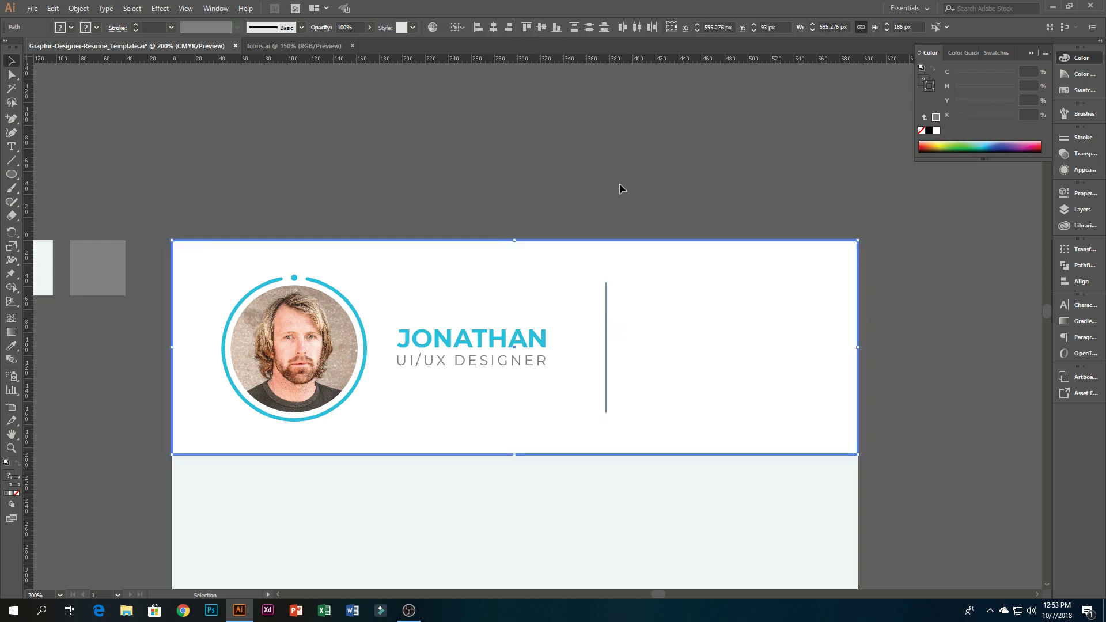
drag(623, 193, 578, 192)
click(578, 193)
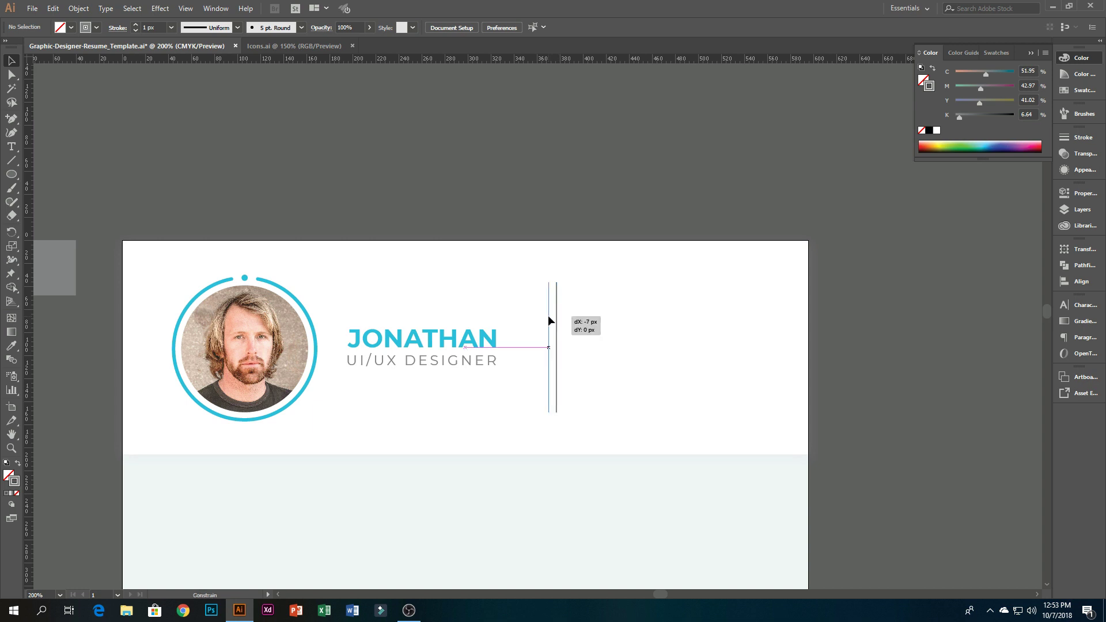
Nudge the divider left and copy the three-icon contact column from Icons.ai.
drag(547, 320, 544, 320)
click(294, 45)
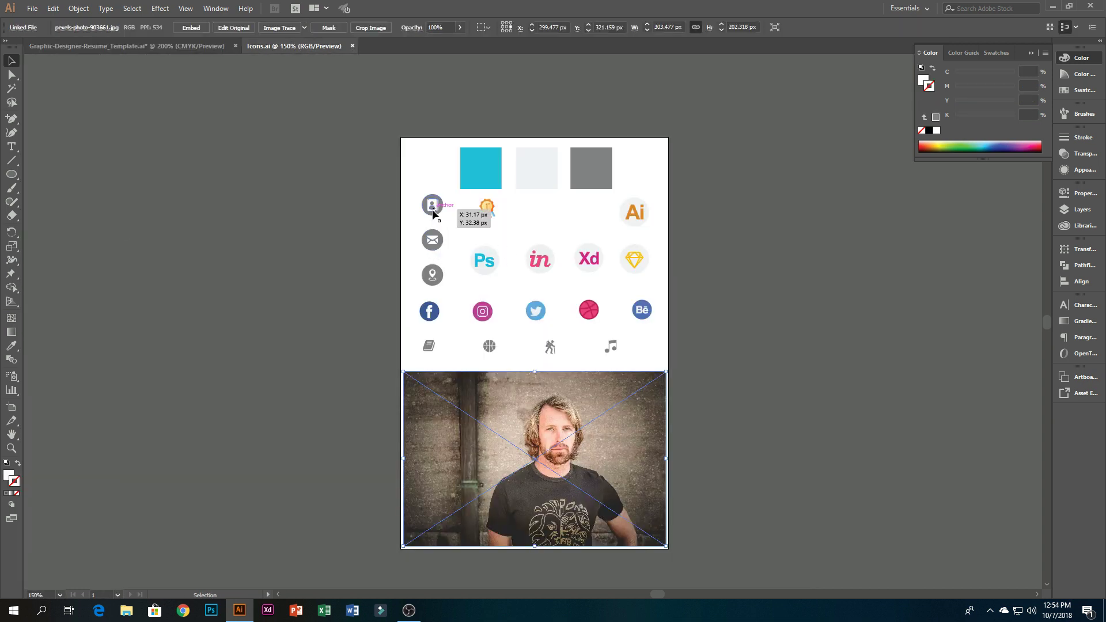
click(433, 239)
key(v)
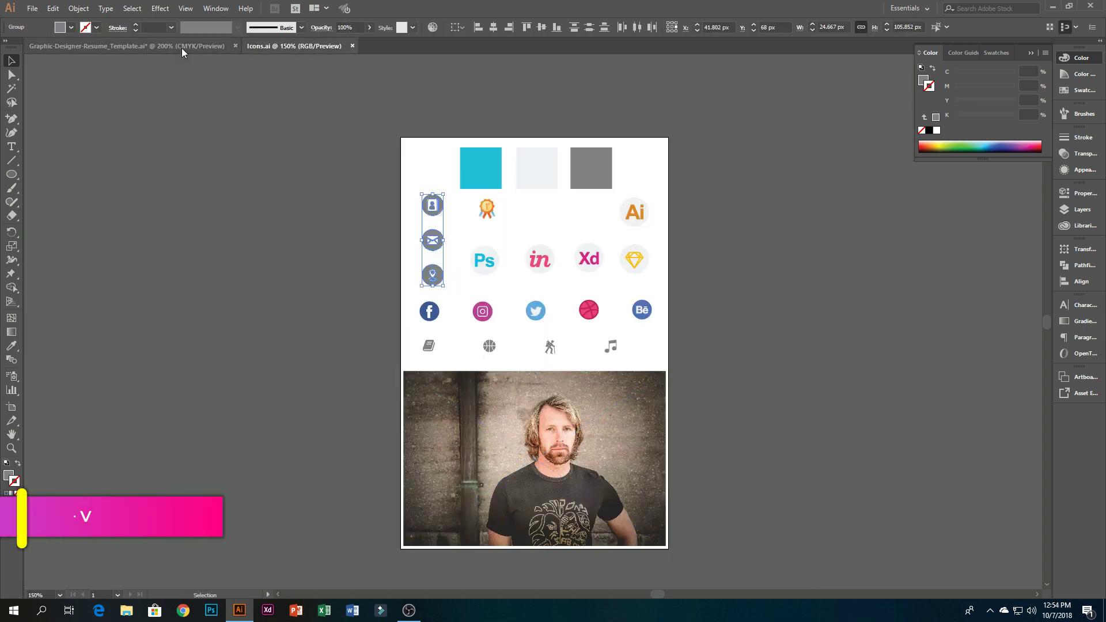
key(ctrl+c)
Paste the icons right of the divider, vertically centred on the header.
click(182, 46)
key(ctrl+v)
drag(536, 323, 589, 338)
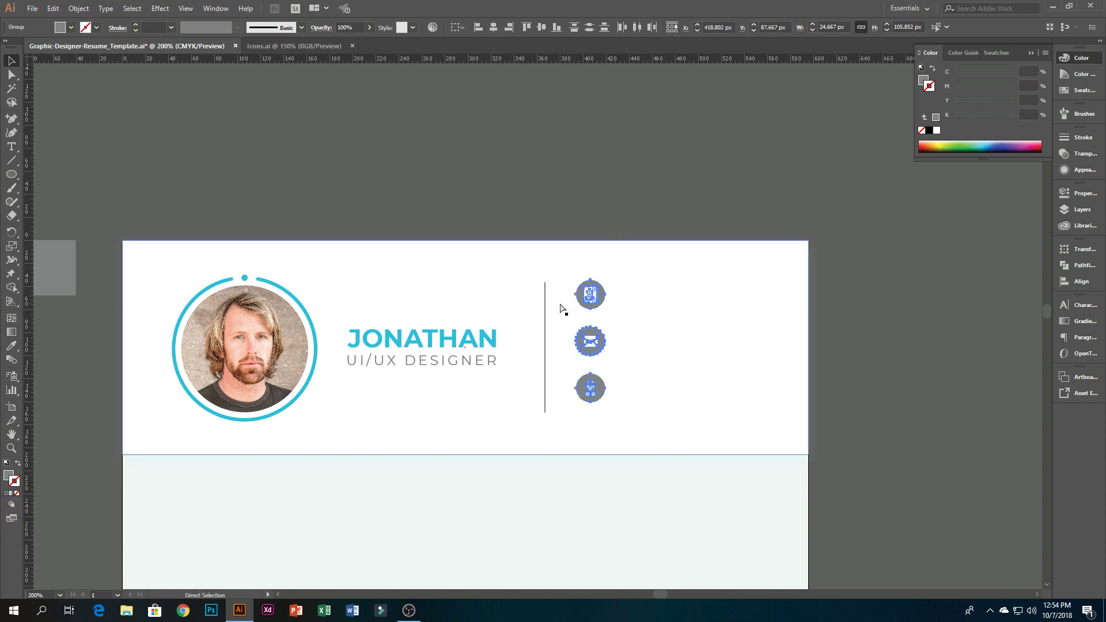
shift+click(551, 270)
click(542, 28)
shift+click(575, 321)
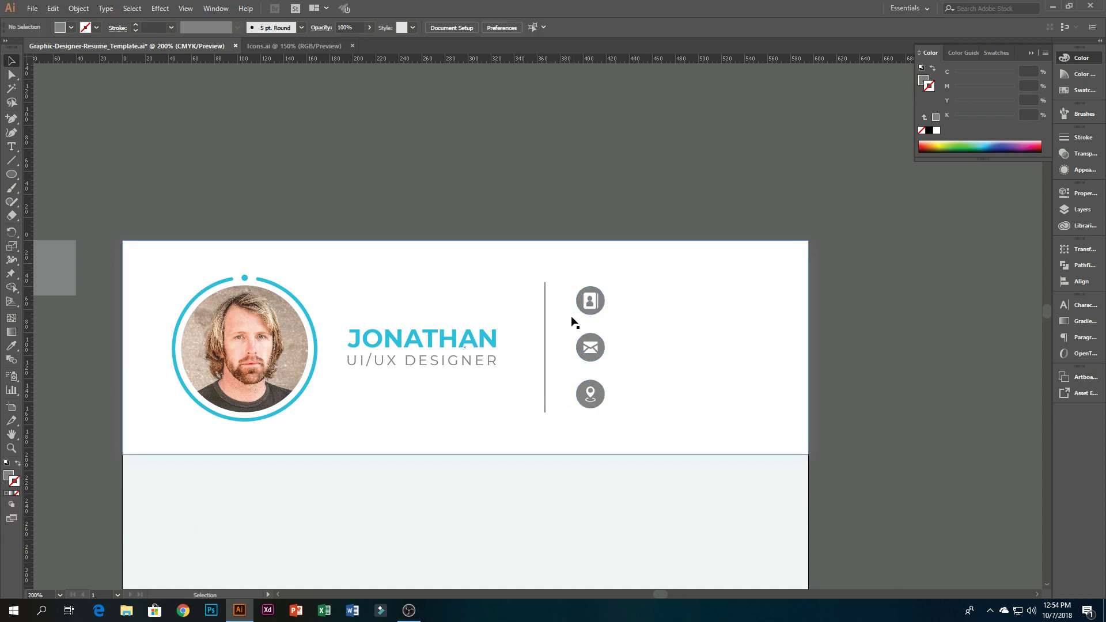
click(315, 158)
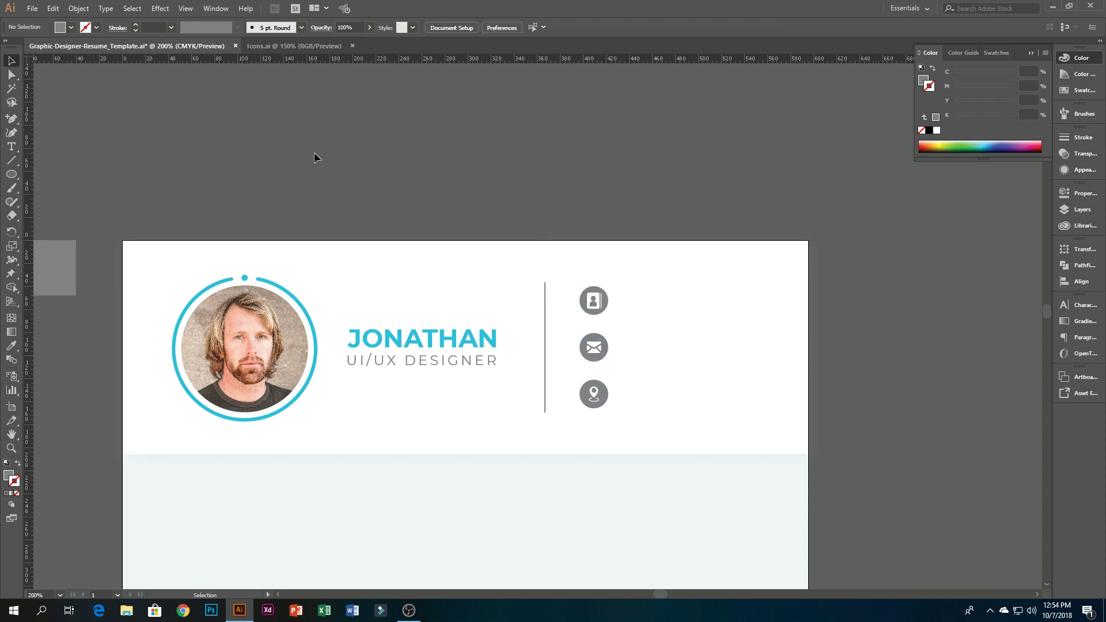
Type the phone number beside the top contact icon and colour it with the grey swatch.
click(10, 149)
click(668, 271)
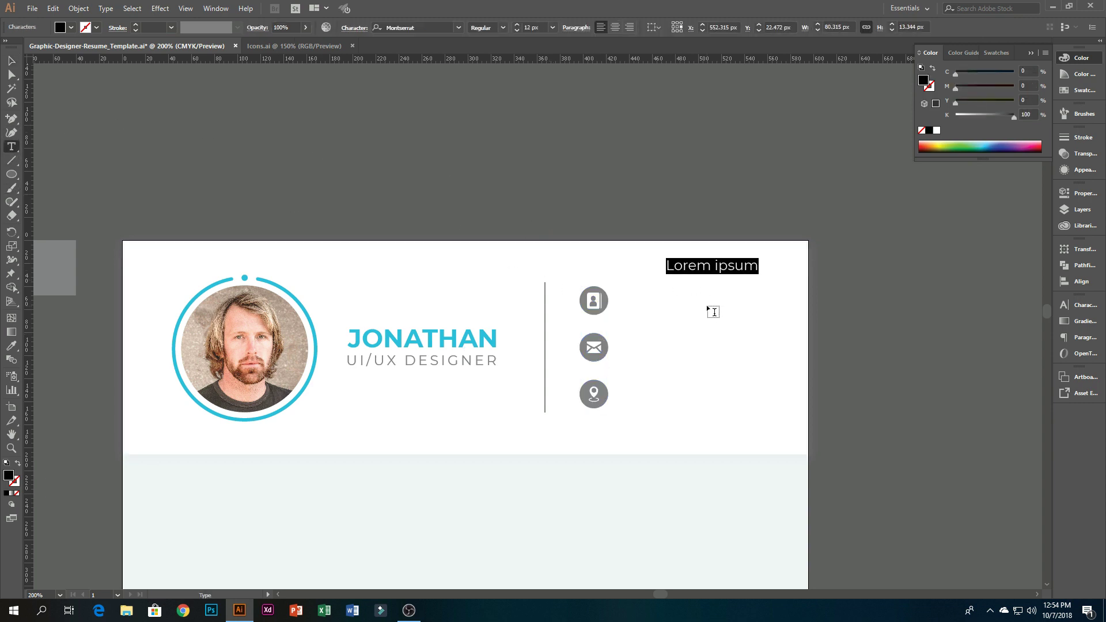
text(+123 456 789)
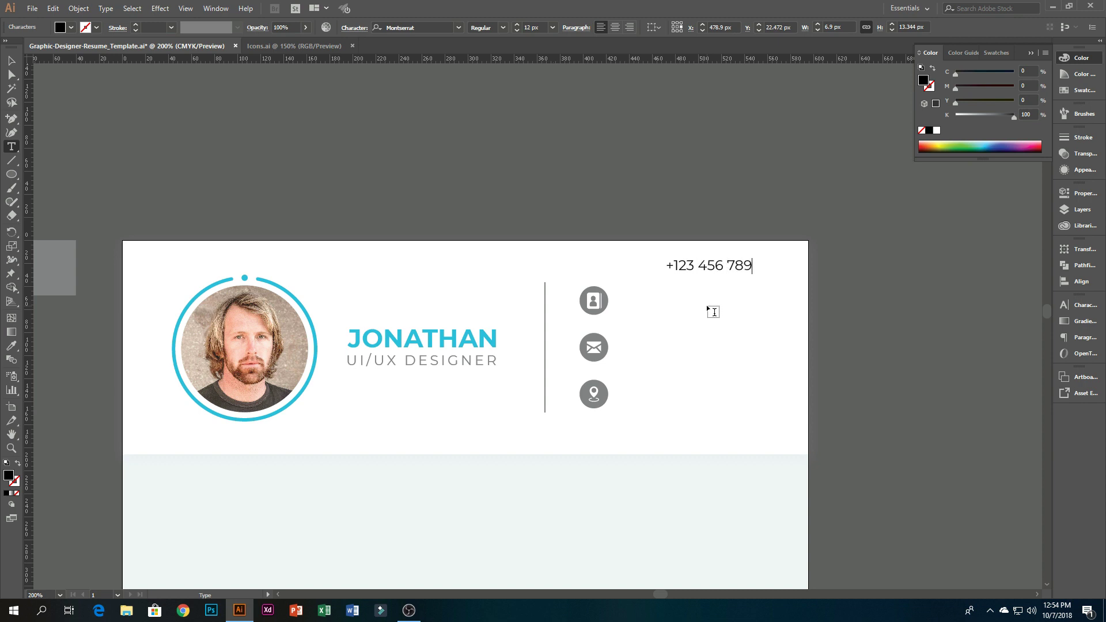
click(12, 60)
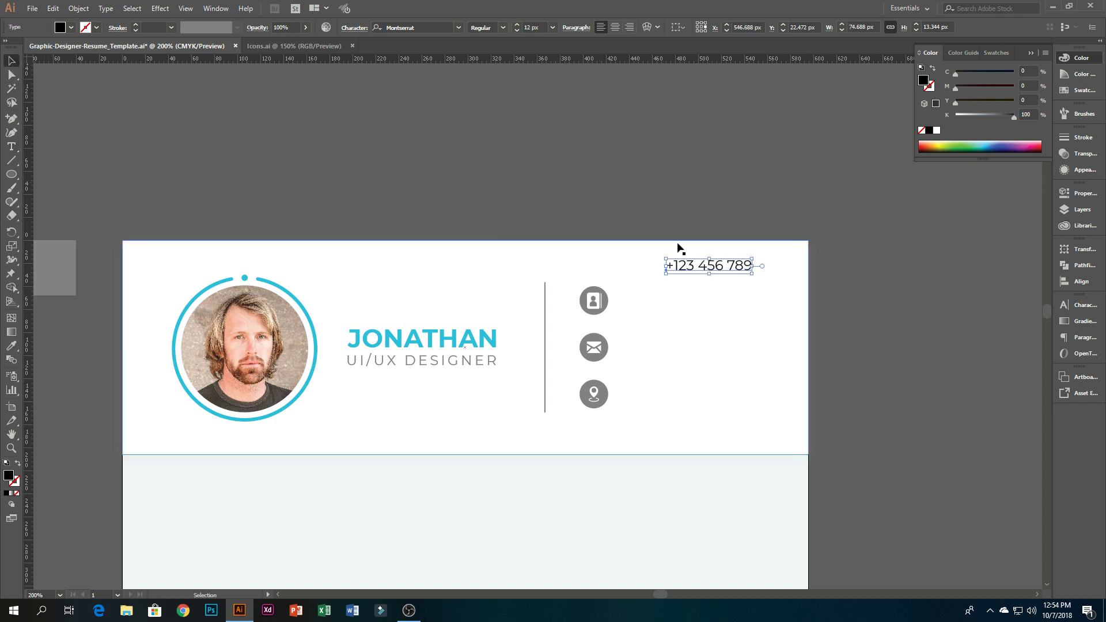
drag(708, 269, 674, 304)
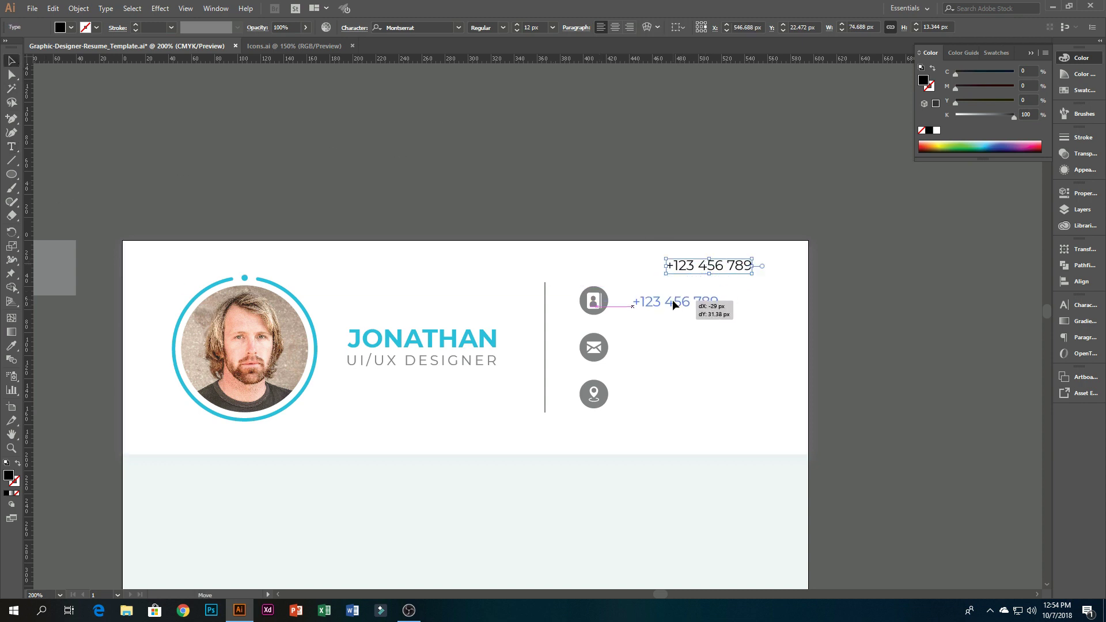
key(i)
click(60, 252)
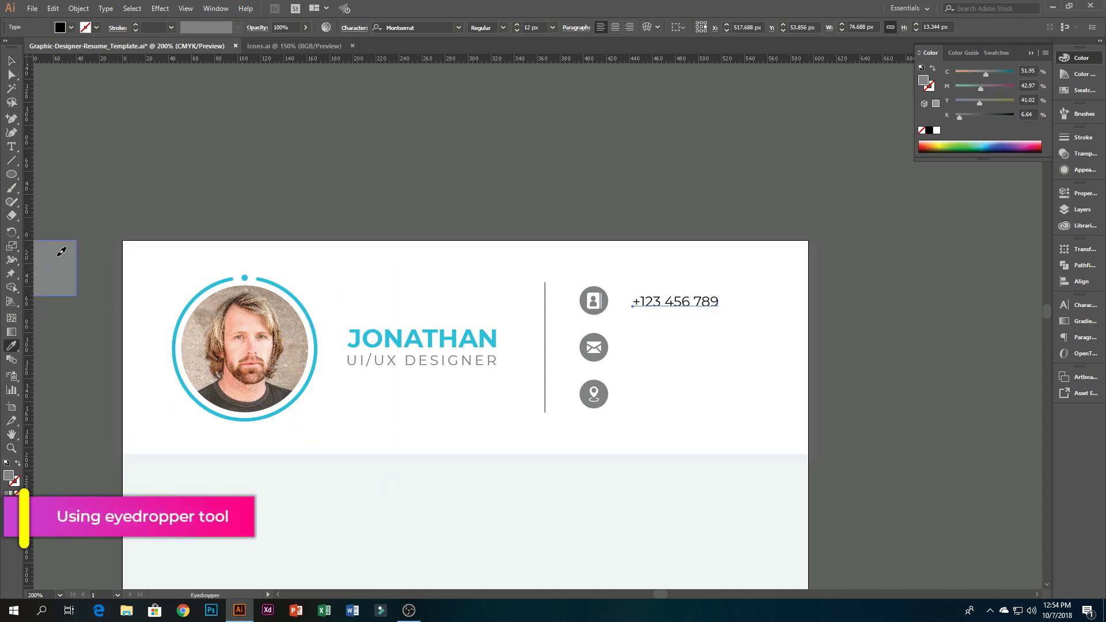
Nudge the phone number left and adjust the contact icon group via its context menu.
click(13, 60)
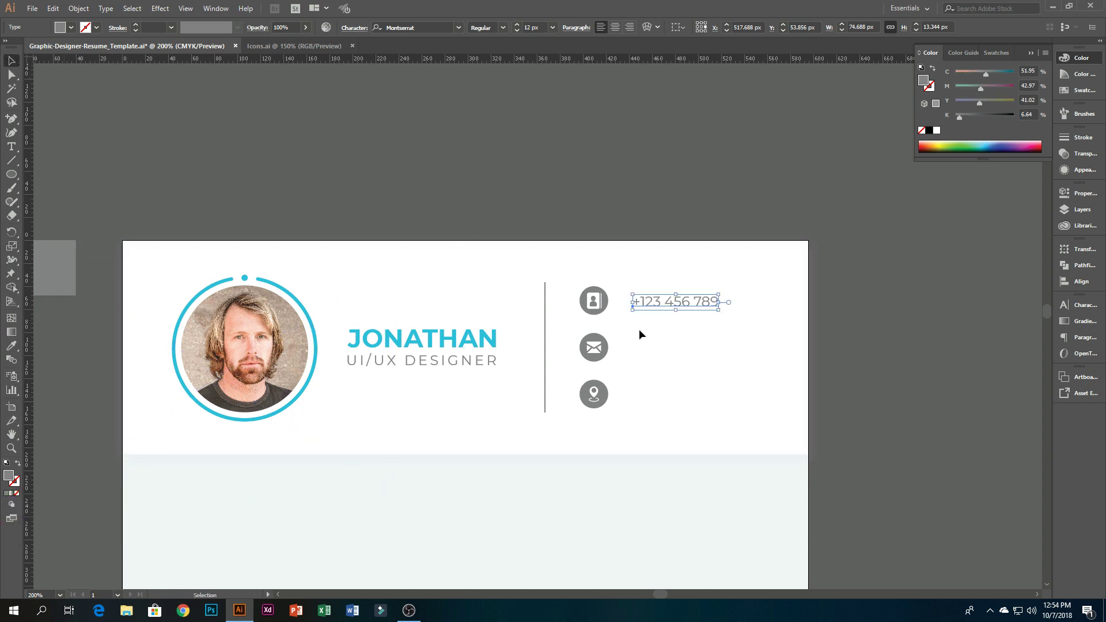
click(613, 276)
drag(661, 306, 658, 306)
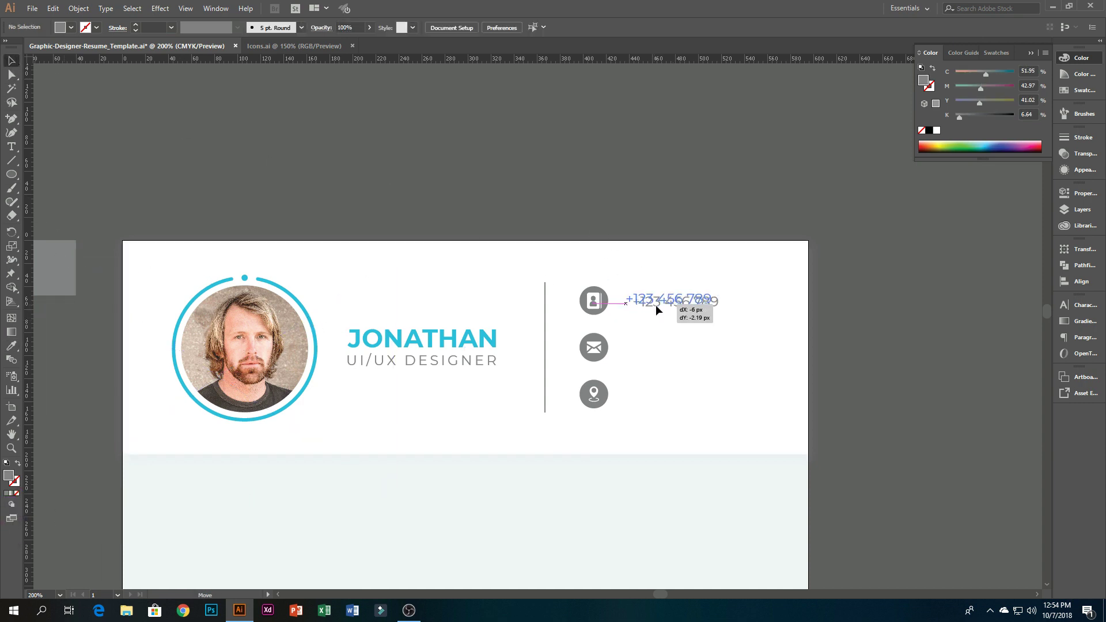
shift+click(601, 305)
click(579, 193)
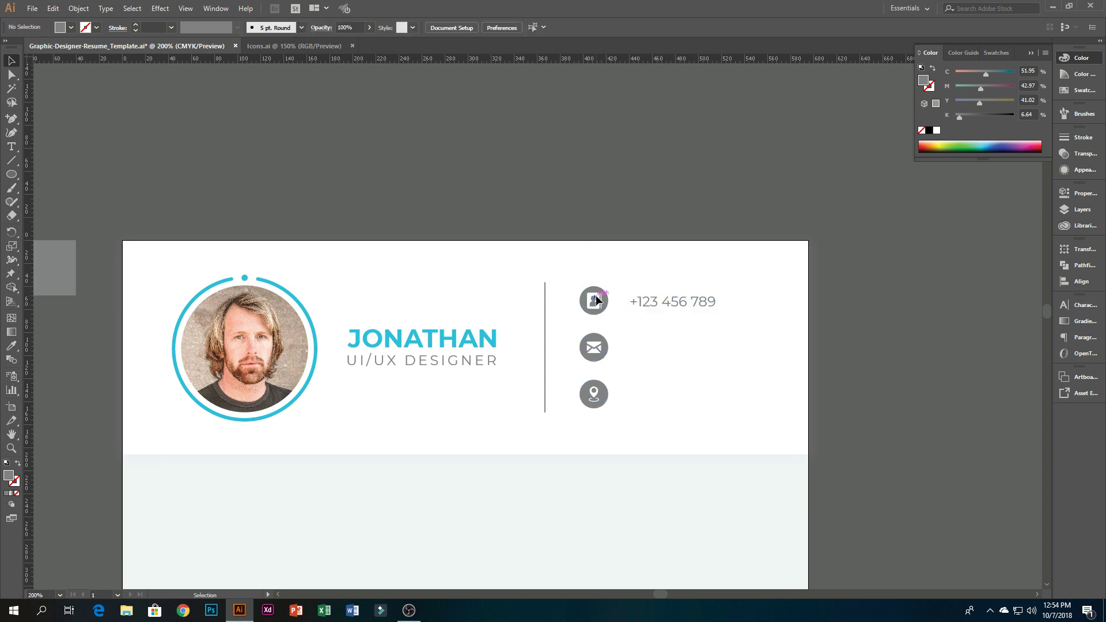
right_click(596, 295)
click(619, 390)
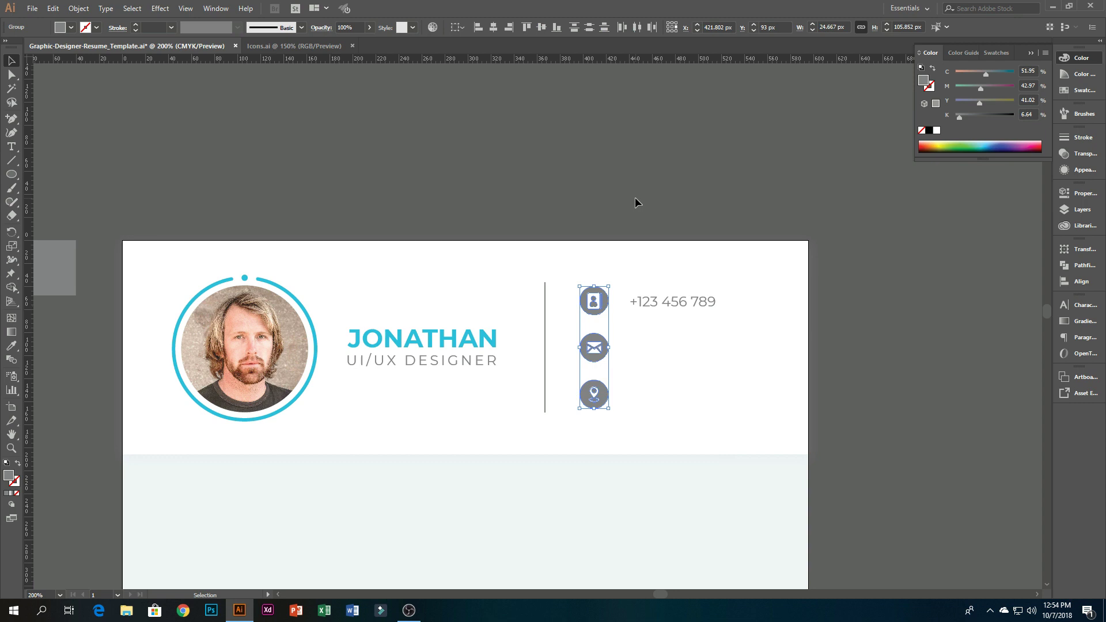
Vertically align the phone number with the top icon and copy it down to the email row.
click(651, 305)
shift+click(600, 298)
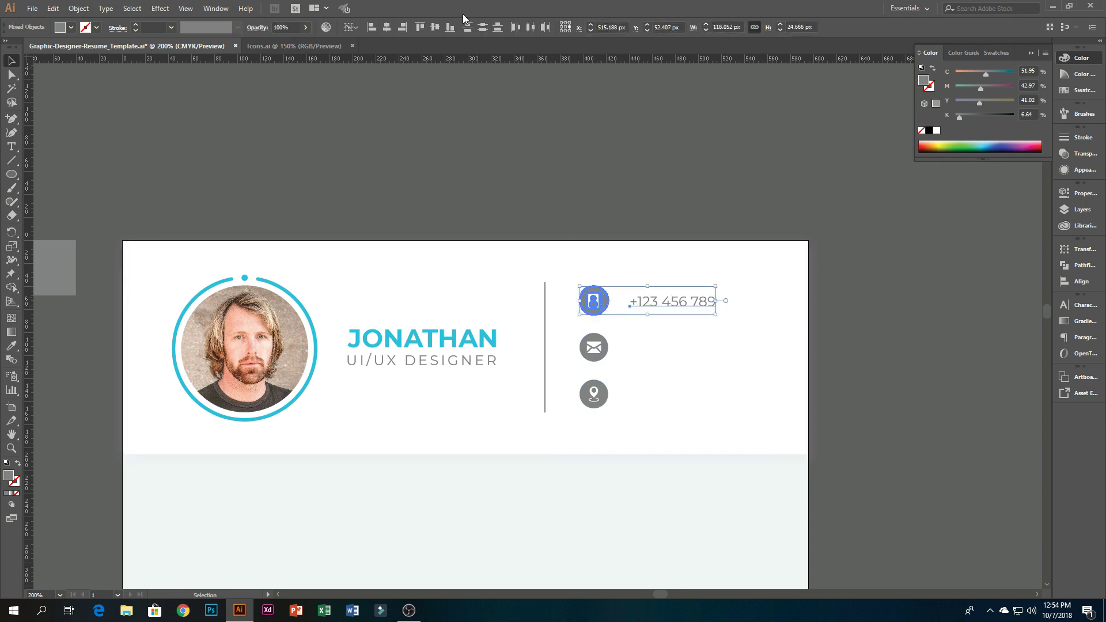
click(436, 27)
click(577, 167)
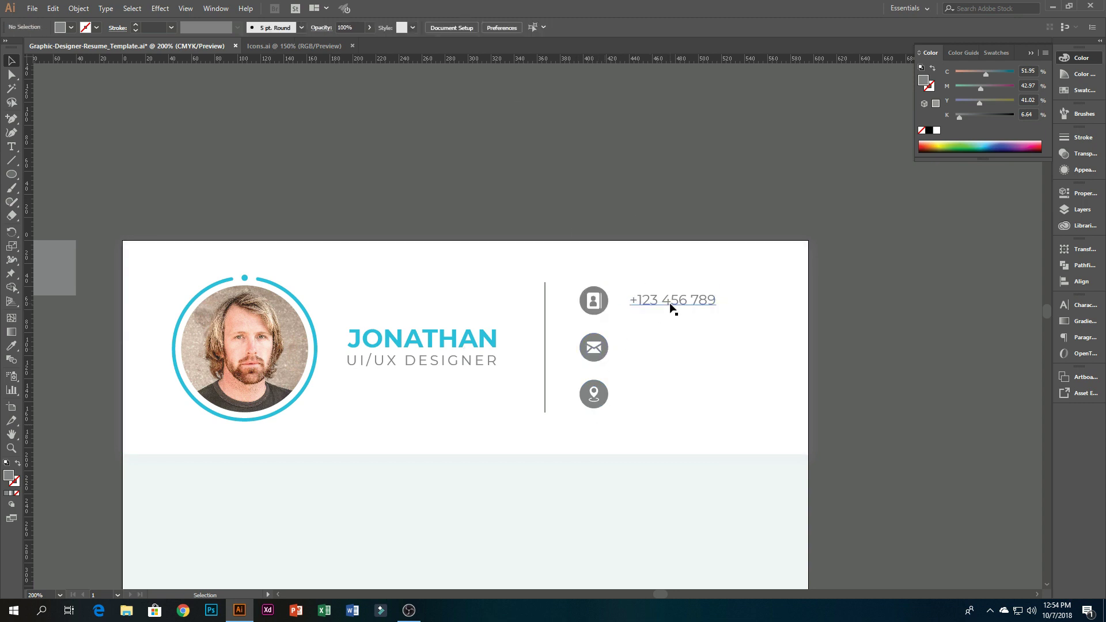
drag(672, 309, 668, 352)
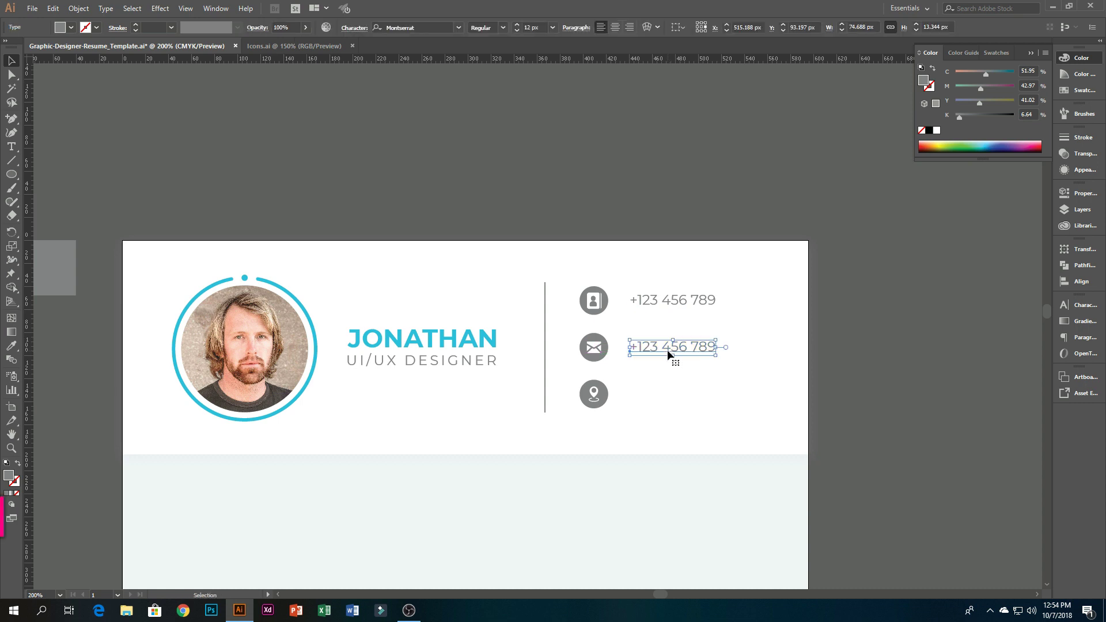
Repeat the copy for the location row and replace the email-row text with the email address.
key(ctrl+d)
double_click(657, 349)
drag(629, 347, 729, 353)
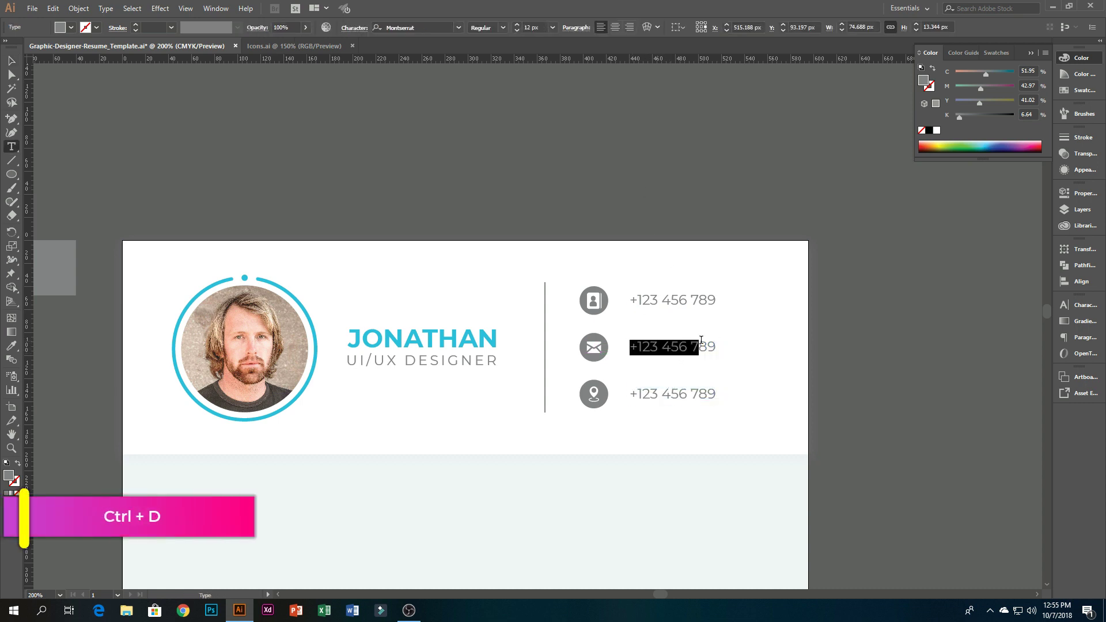
text(jonathan123@email.com)
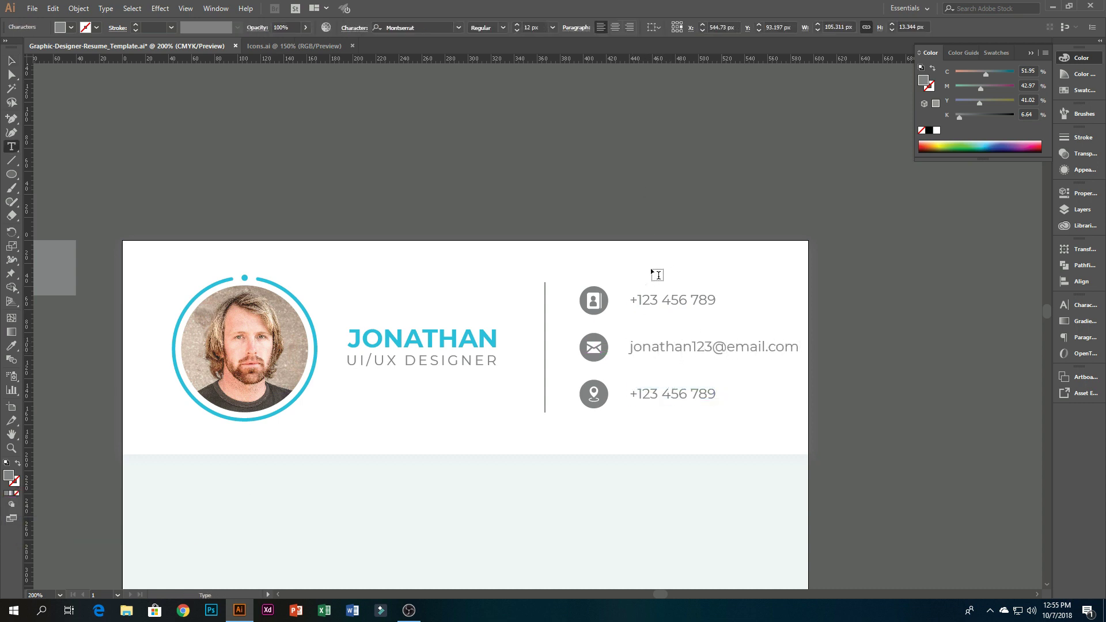
click(11, 60)
Replace the location-row text with the 'House#, Street#, City, Country' address placeholder.
click(667, 400)
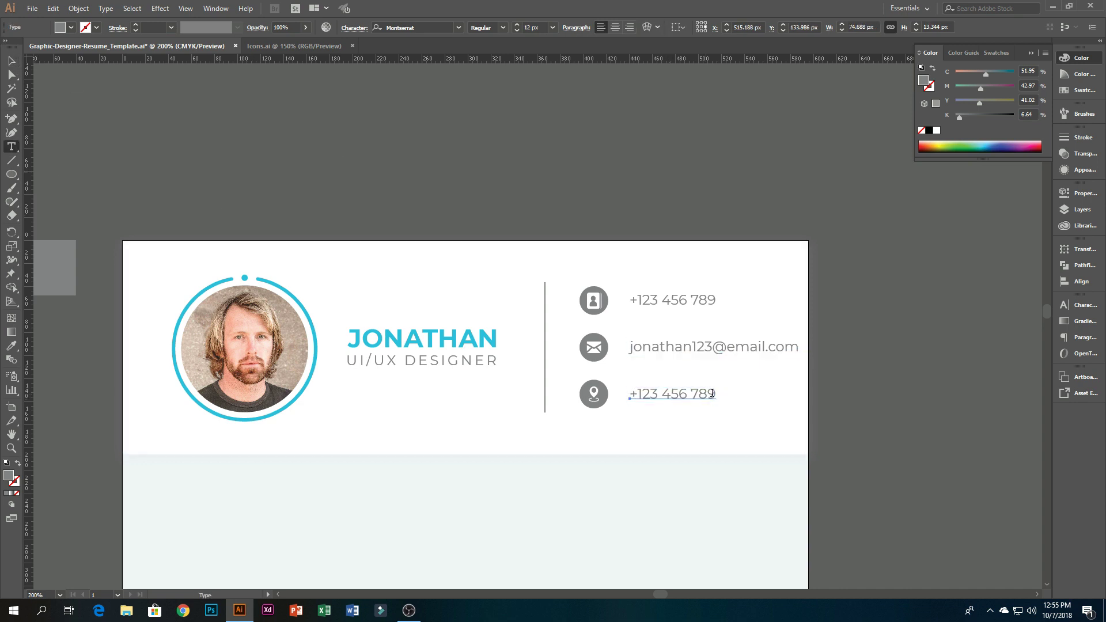
drag(714, 393, 625, 396)
text(House#, Street#, City, Country)
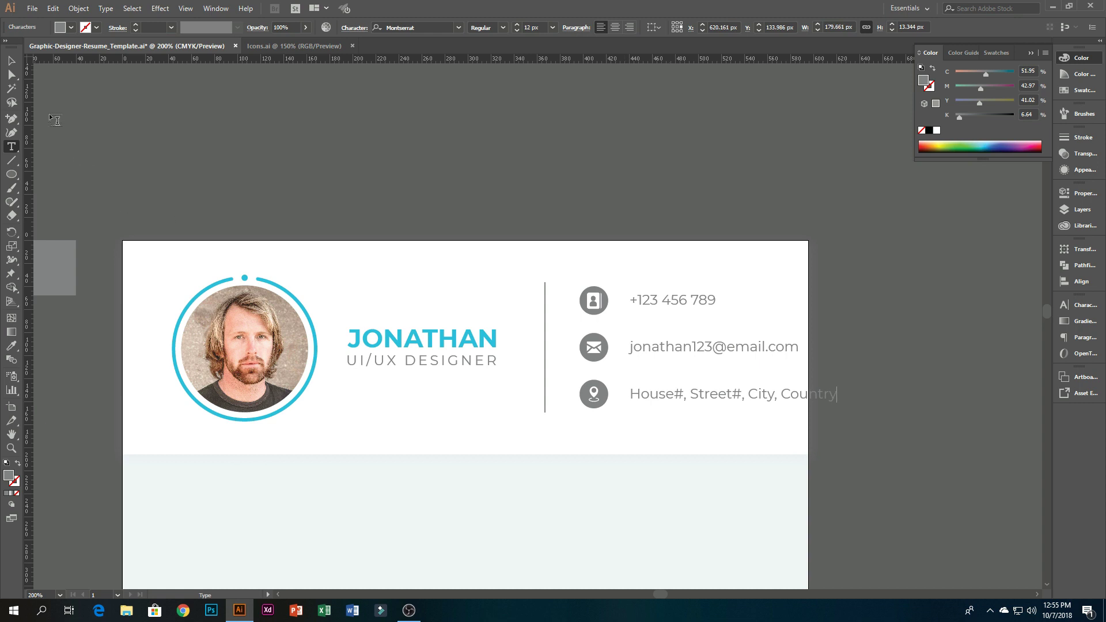
click(13, 63)
Reduce the phone, email and address texts to 10 px.
shift+click(672, 346)
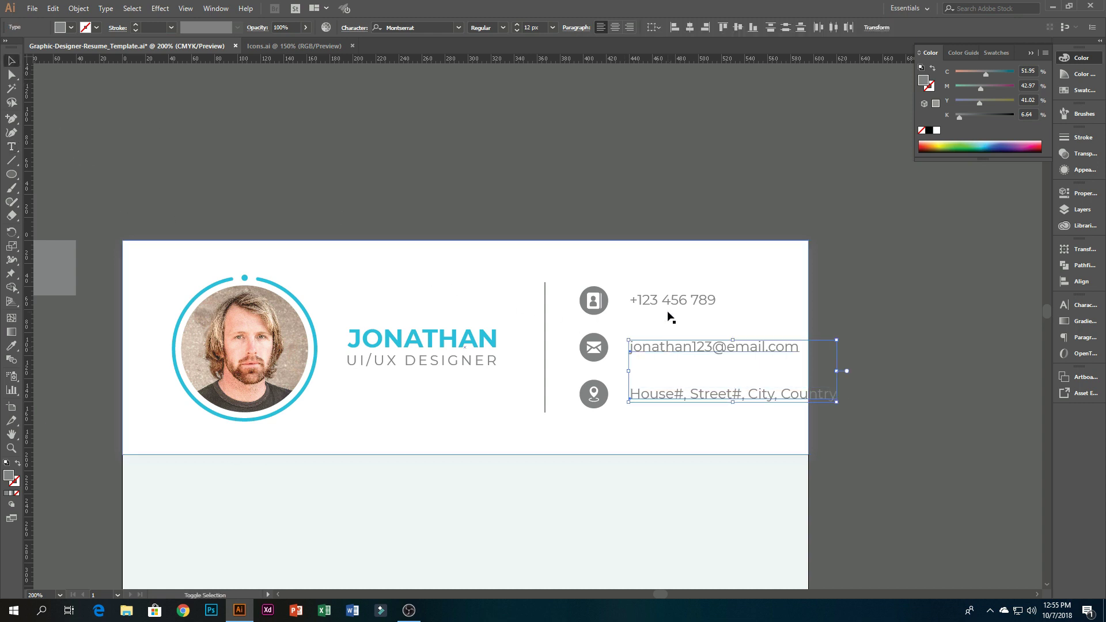
shift+click(667, 302)
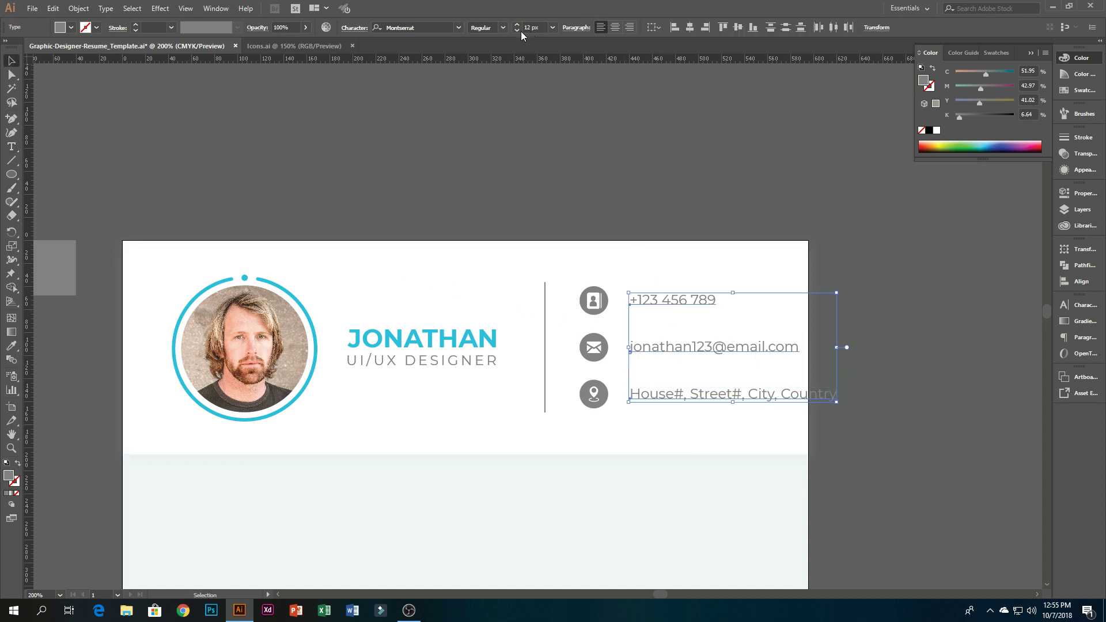
click(517, 30)
click(605, 125)
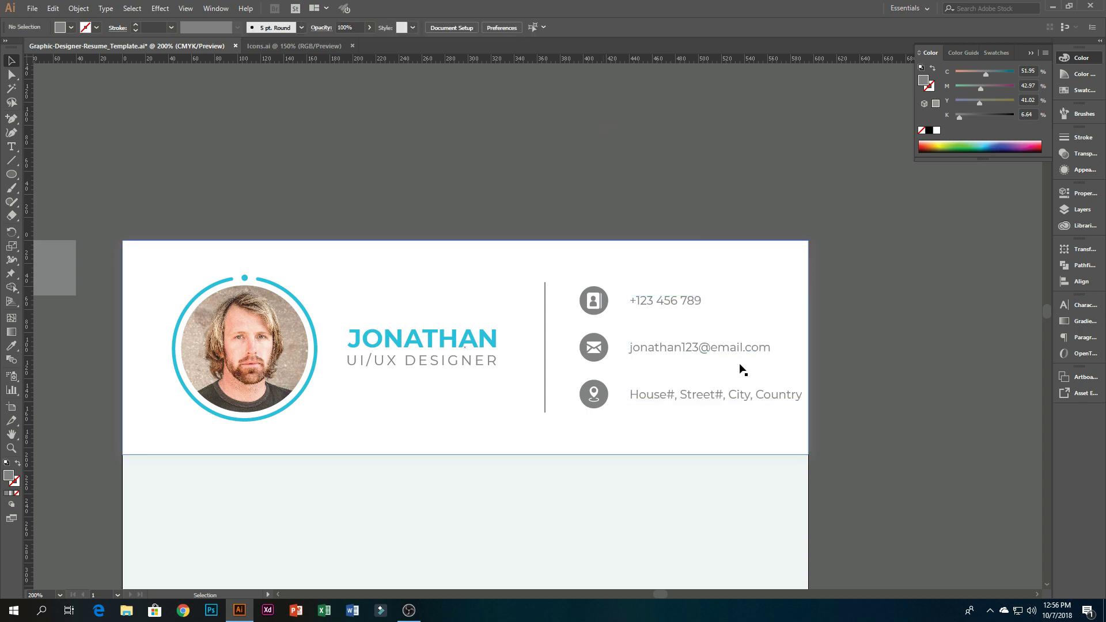
Break the address onto a second line before 'Country' and check the three contact lines.
double_click(759, 397)
click(759, 394)
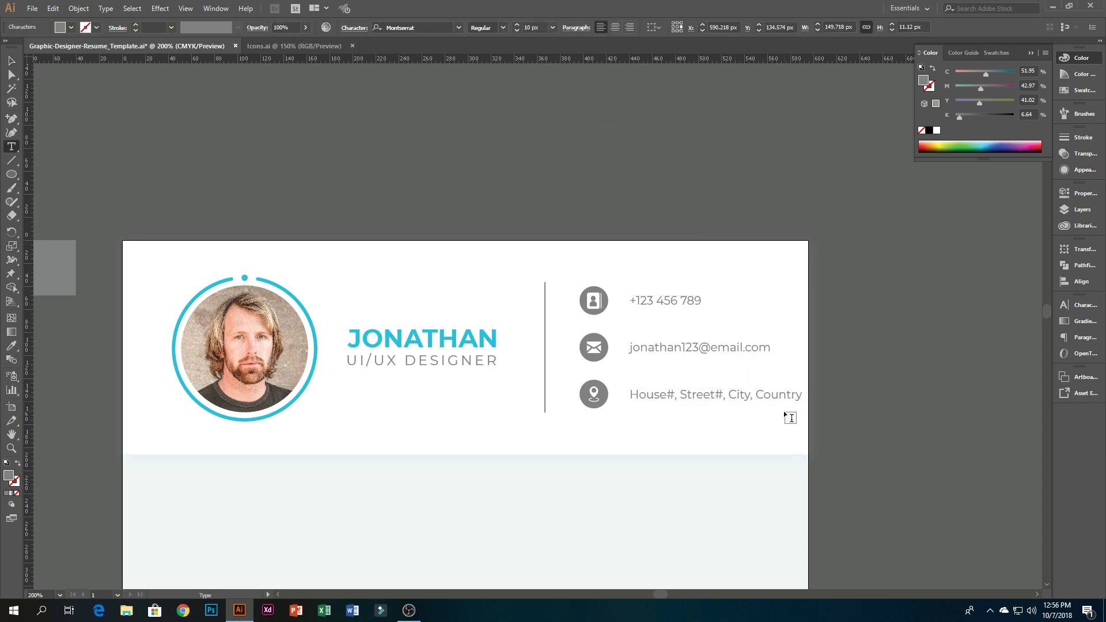
key(Return)
key(Escape)
scroll(404, 190, left, 2)
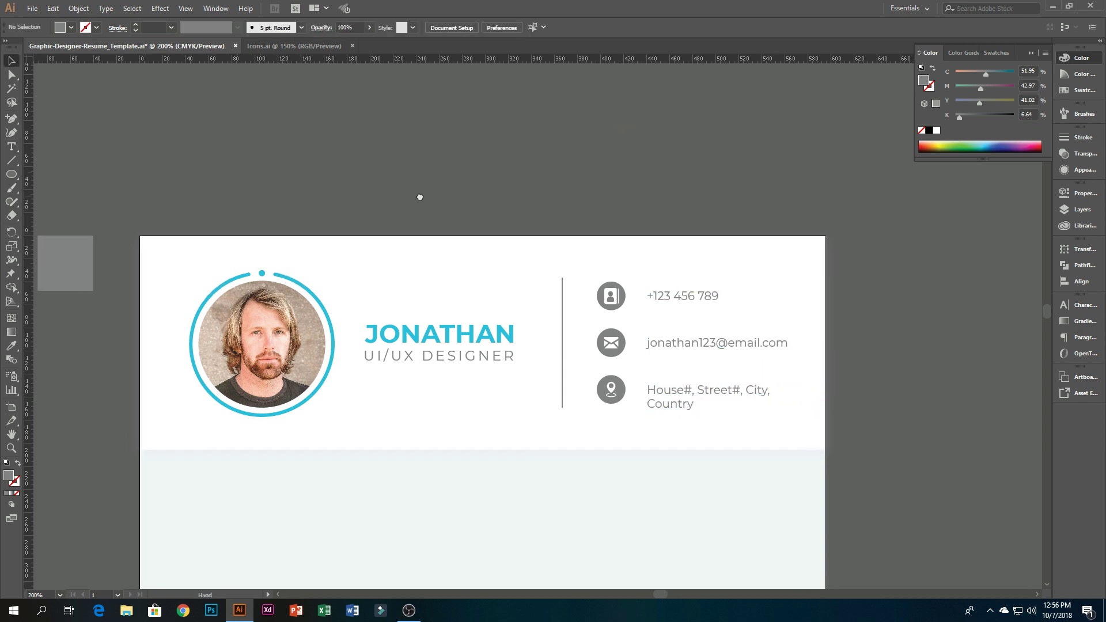
click(670, 344)
shift+click(688, 295)
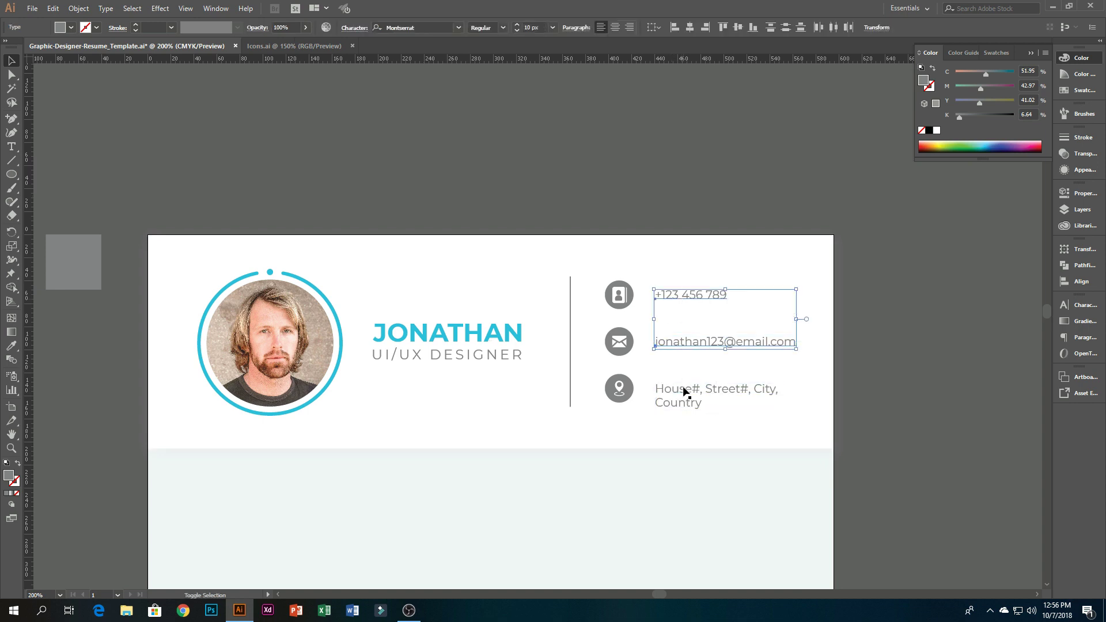
shift+click(683, 394)
click(594, 205)
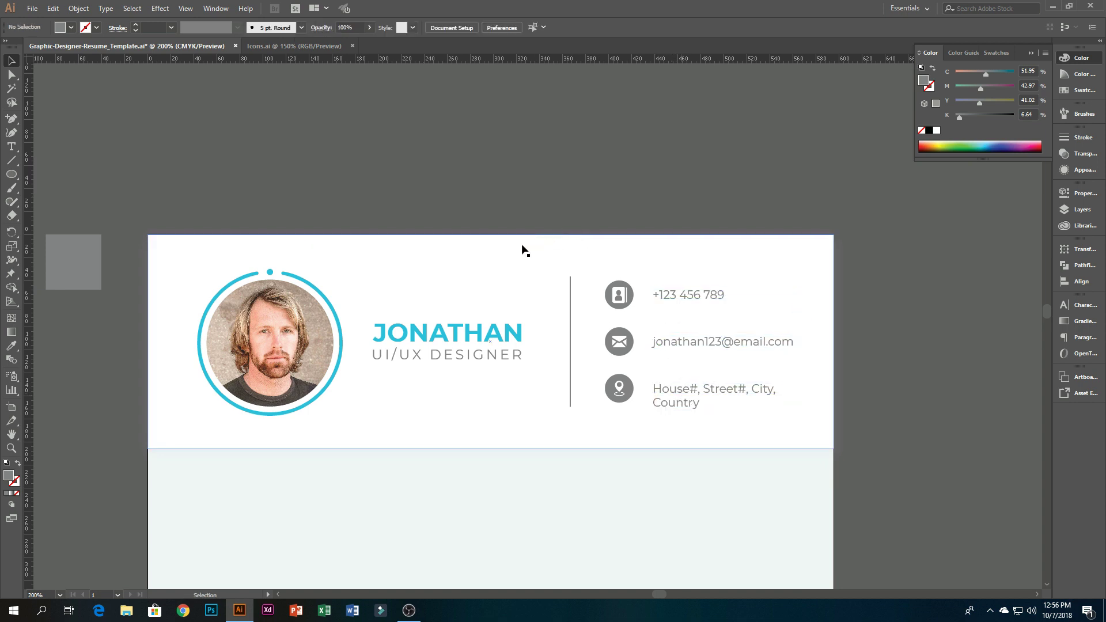
Place a vertical guide at the artboard's left edge and a copy at X 30 px.
alt+scroll(109, 359, up, 2)
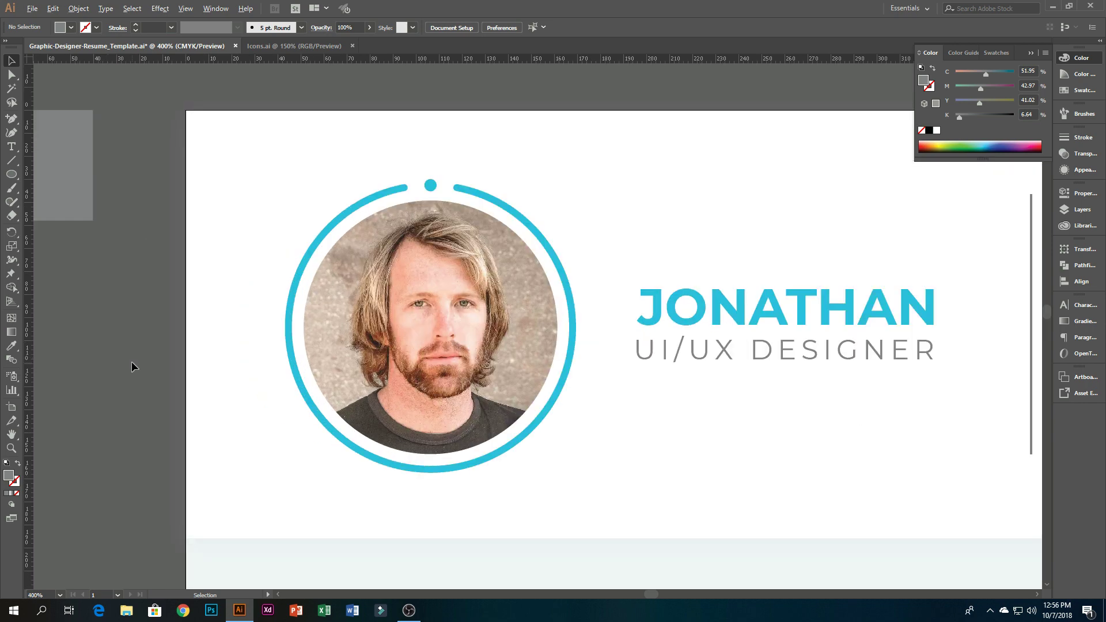
alt+scroll(124, 360, up, 1)
drag(89, 314, 212, 323)
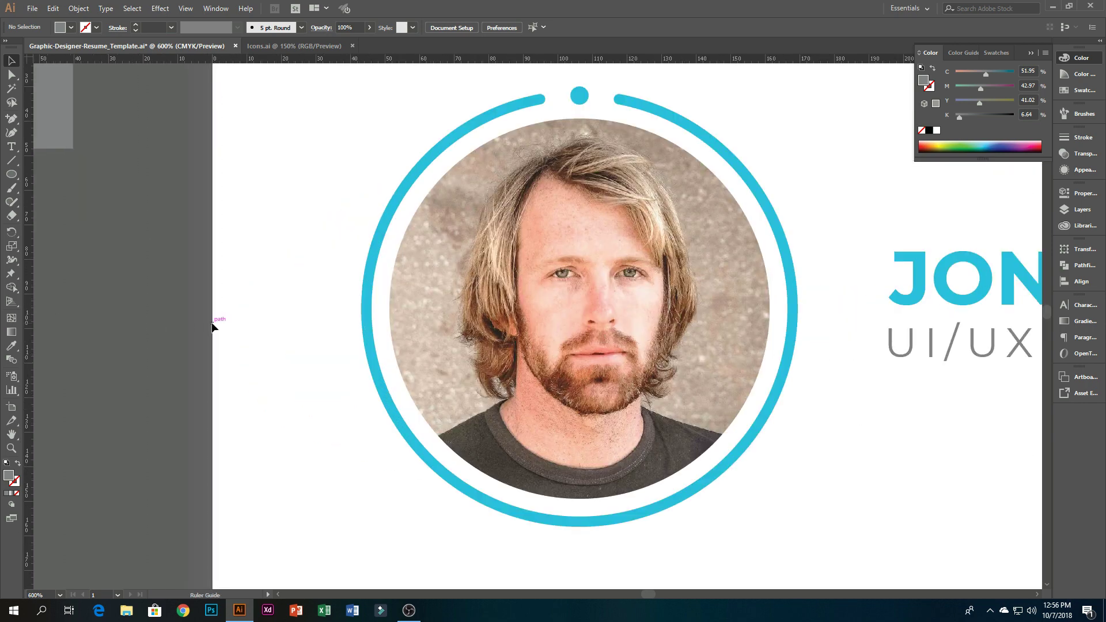
alt+scroll(202, 363, down, 2)
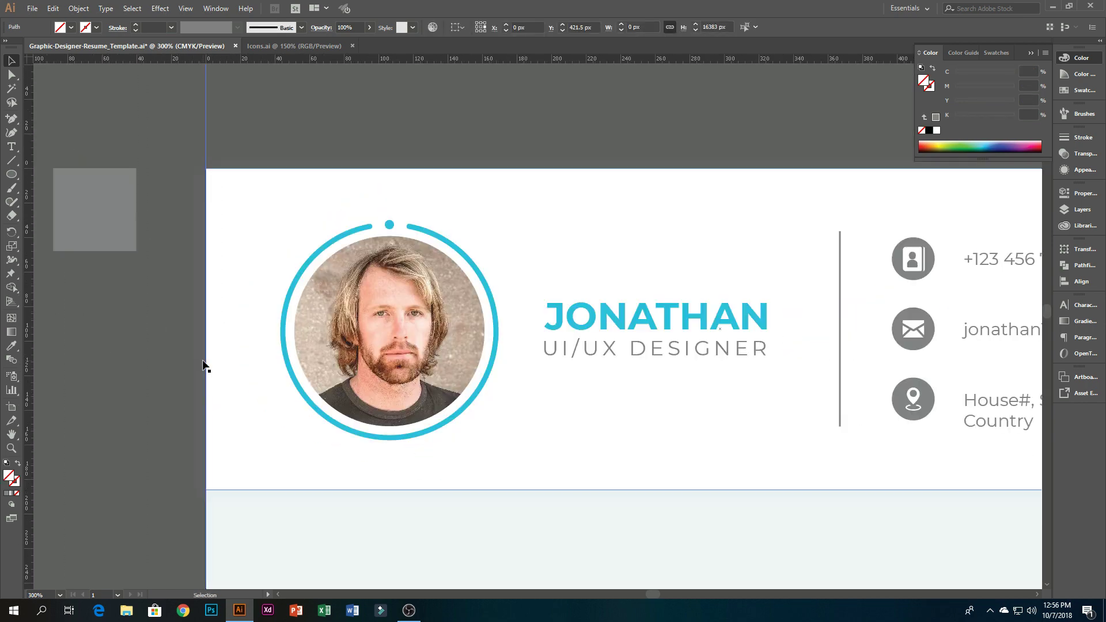
scroll(207, 346, up, 1)
drag(182, 165, 236, 192)
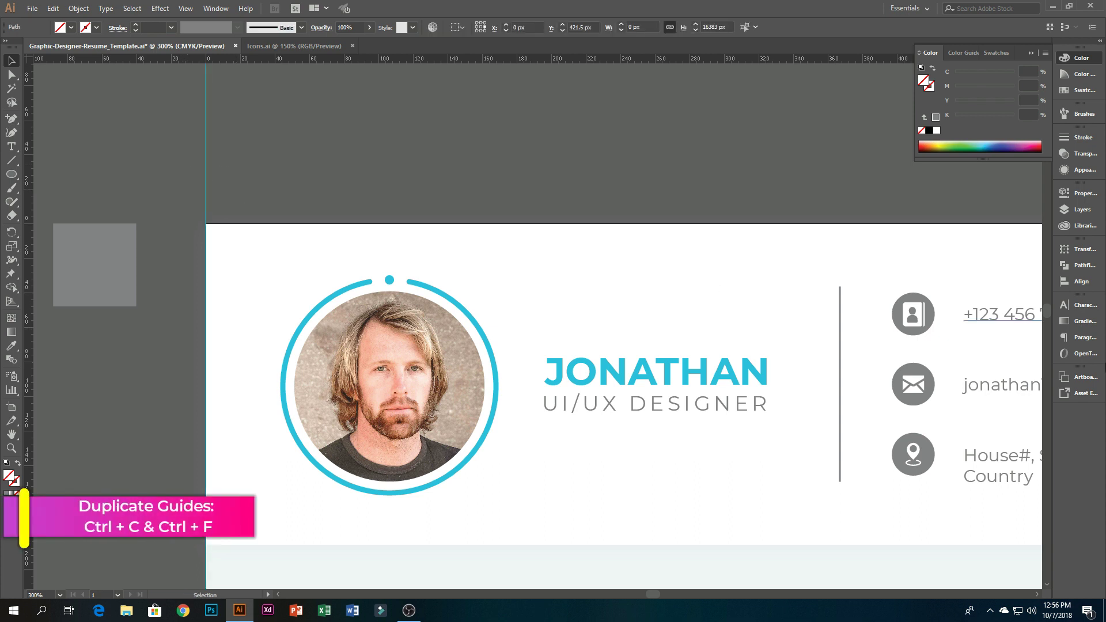
click(1084, 248)
text(30)
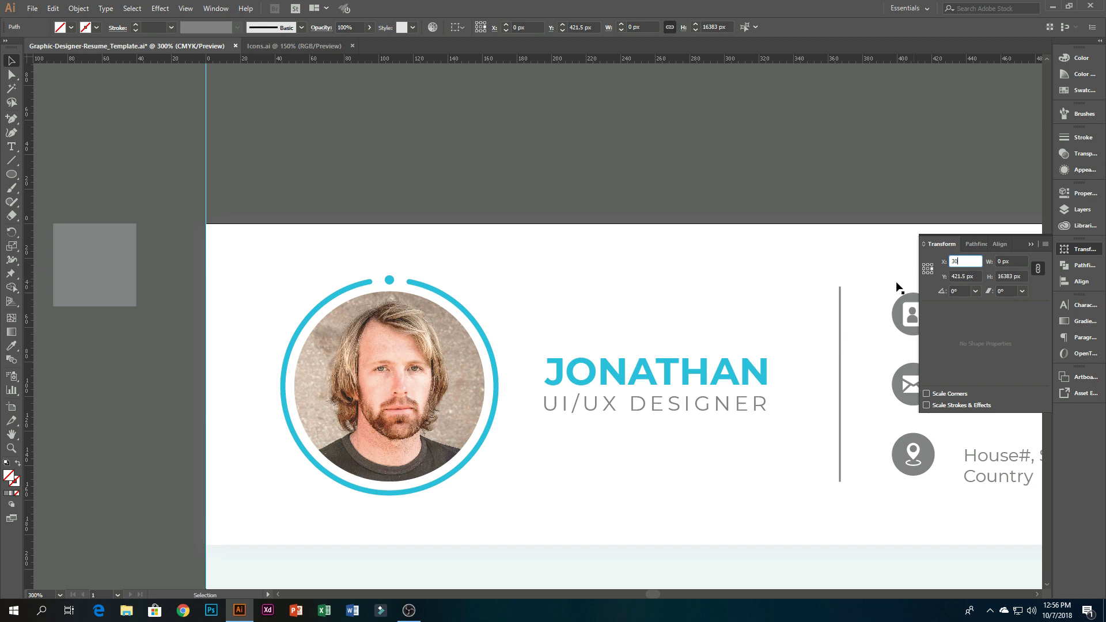
key(Return)
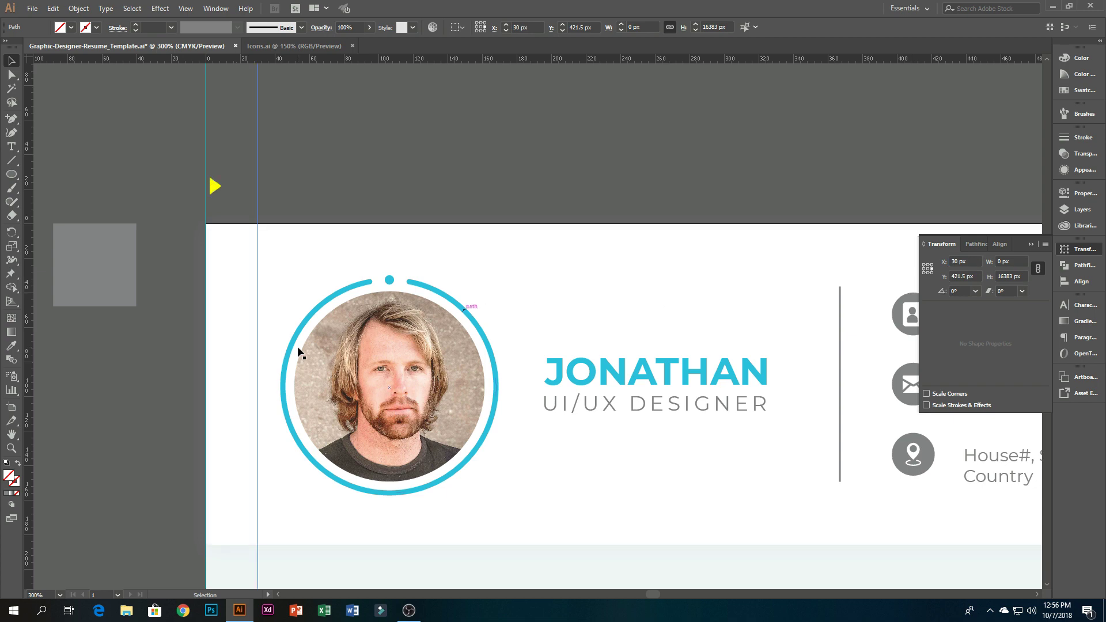
click(334, 198)
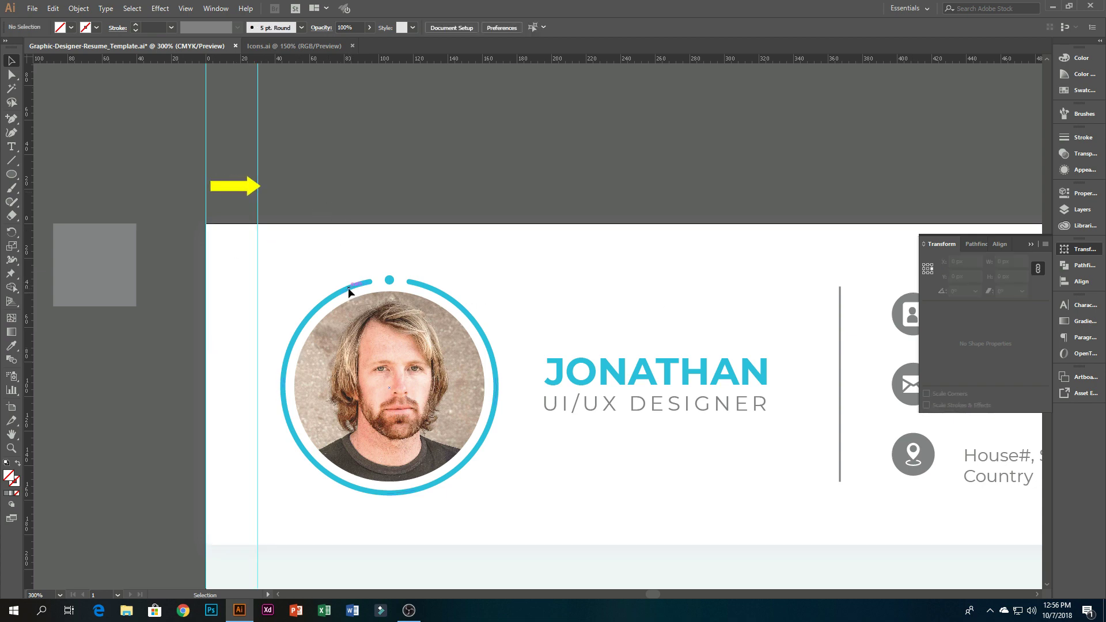
Shift the photo circle group left to meet the 30 px margin guide.
click(304, 371)
key(ctrl+plus)
key(ctrl+plus)
alt+scroll(276, 354, up, 1)
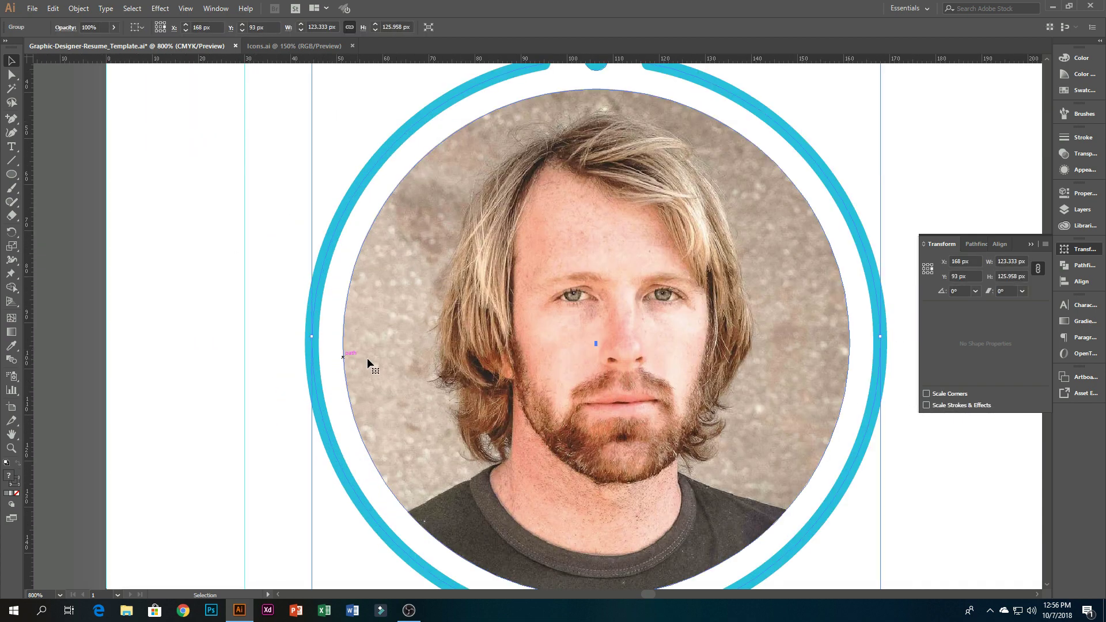
drag(378, 364, 330, 359)
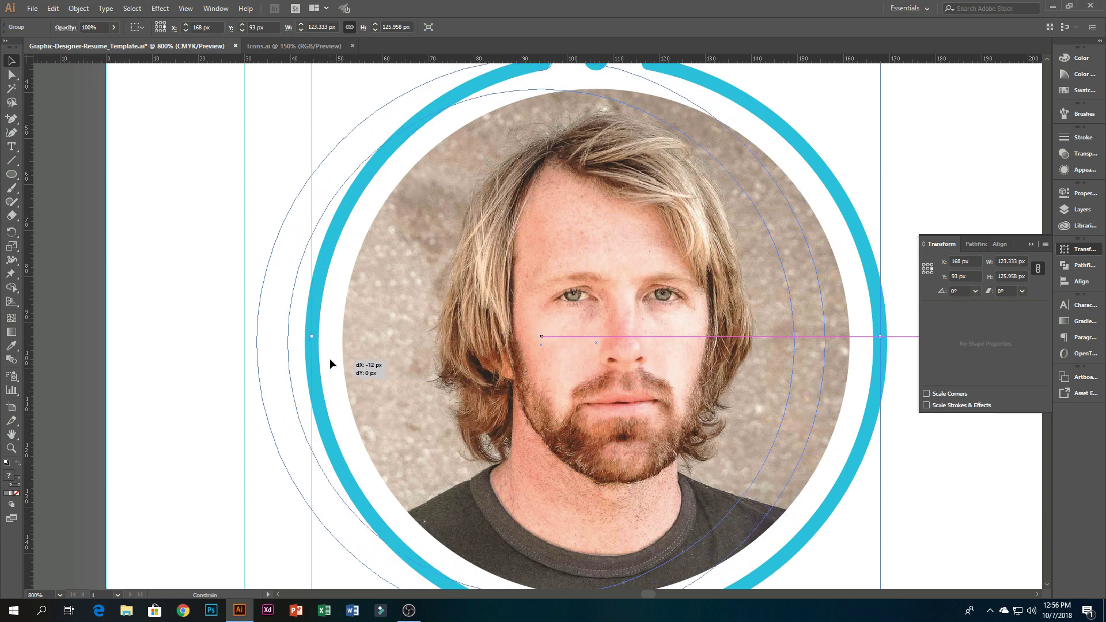
key(Left)
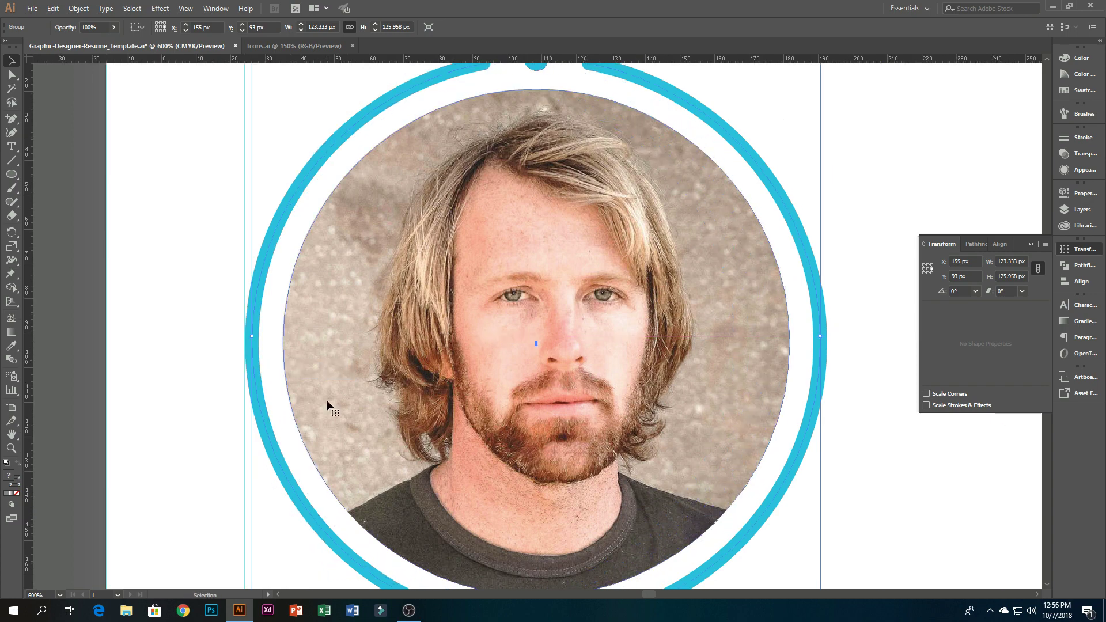
alt+scroll(327, 400, down, 2)
alt+scroll(403, 222, down, 2)
scroll(396, 312, right, 2)
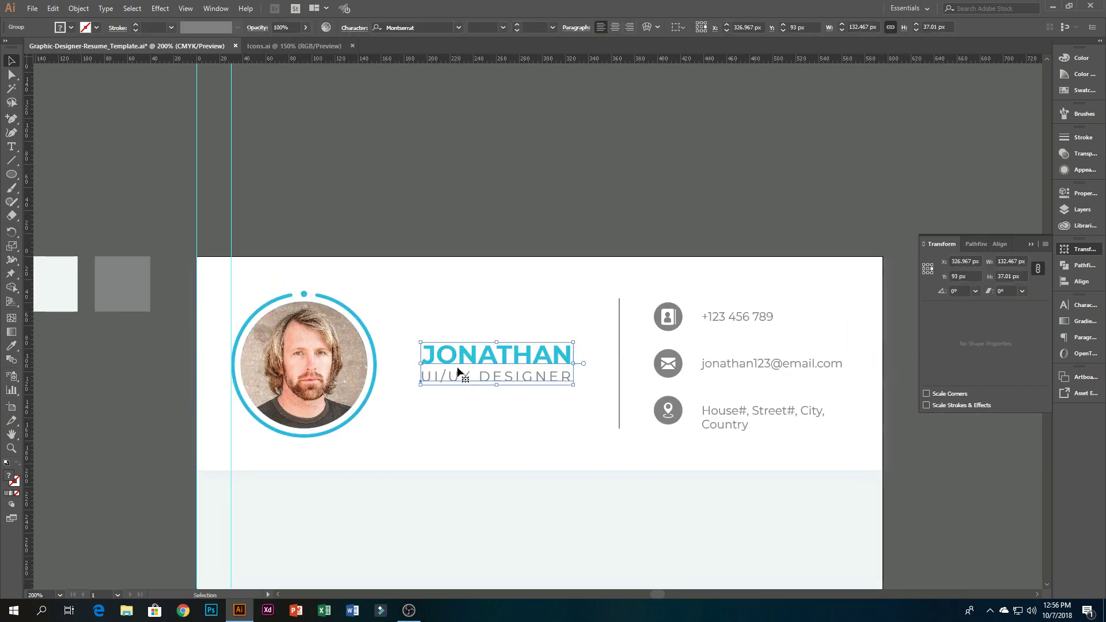
Shift the name and title, vertical divider and contact details left.
drag(446, 360, 434, 359)
click(576, 320)
scroll(575, 321, right, 2)
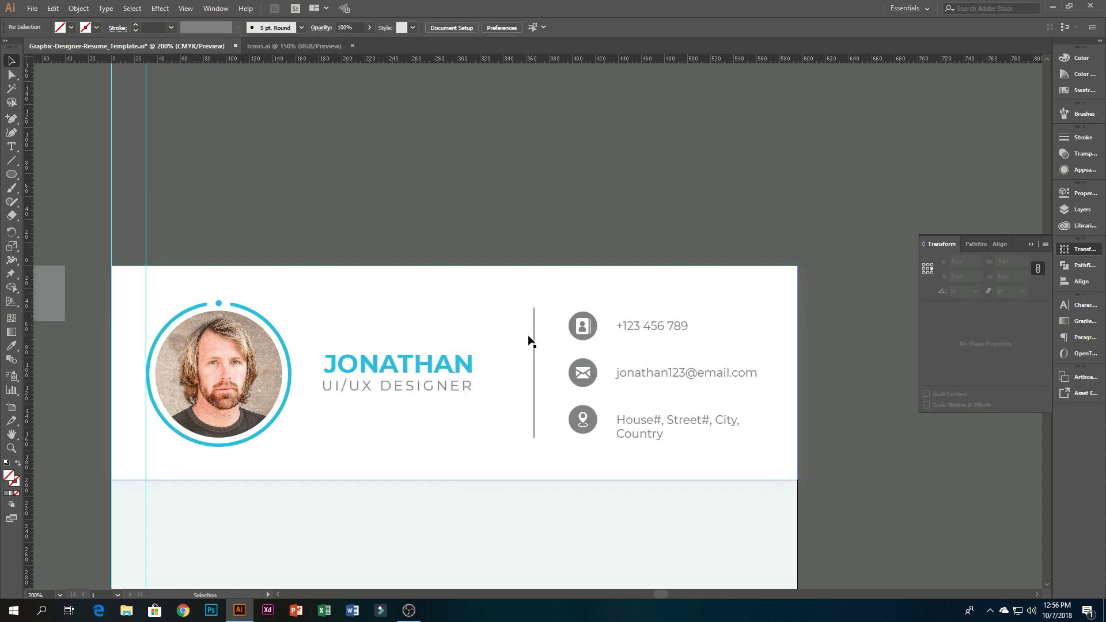
drag(534, 342, 518, 342)
click(553, 346)
click(575, 324)
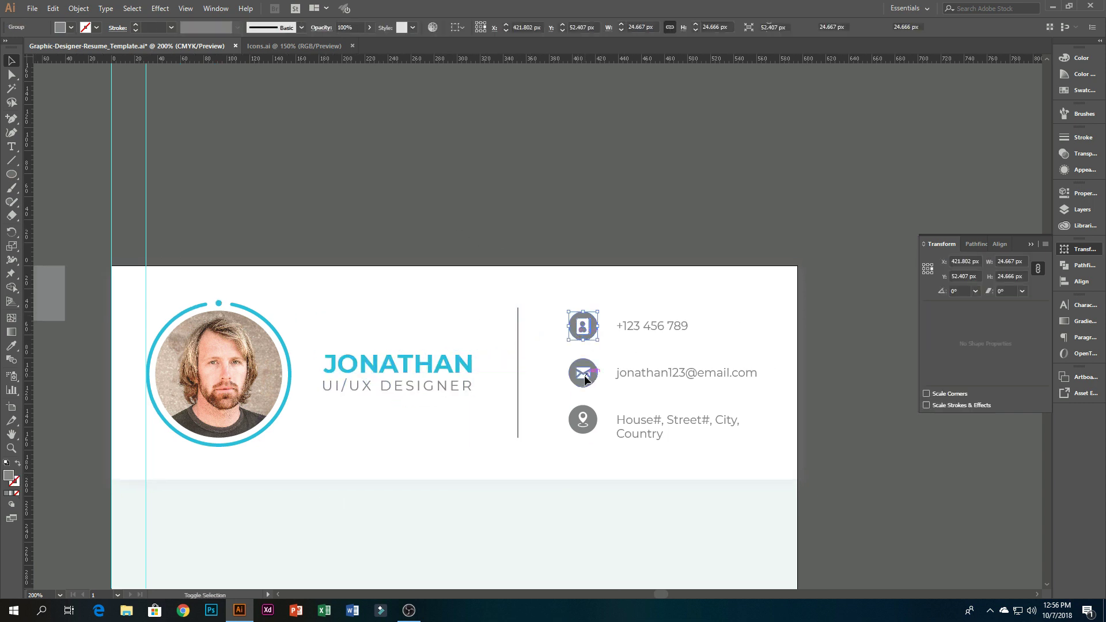
shift+click(649, 378)
shift+click(640, 416)
drag(636, 327, 620, 327)
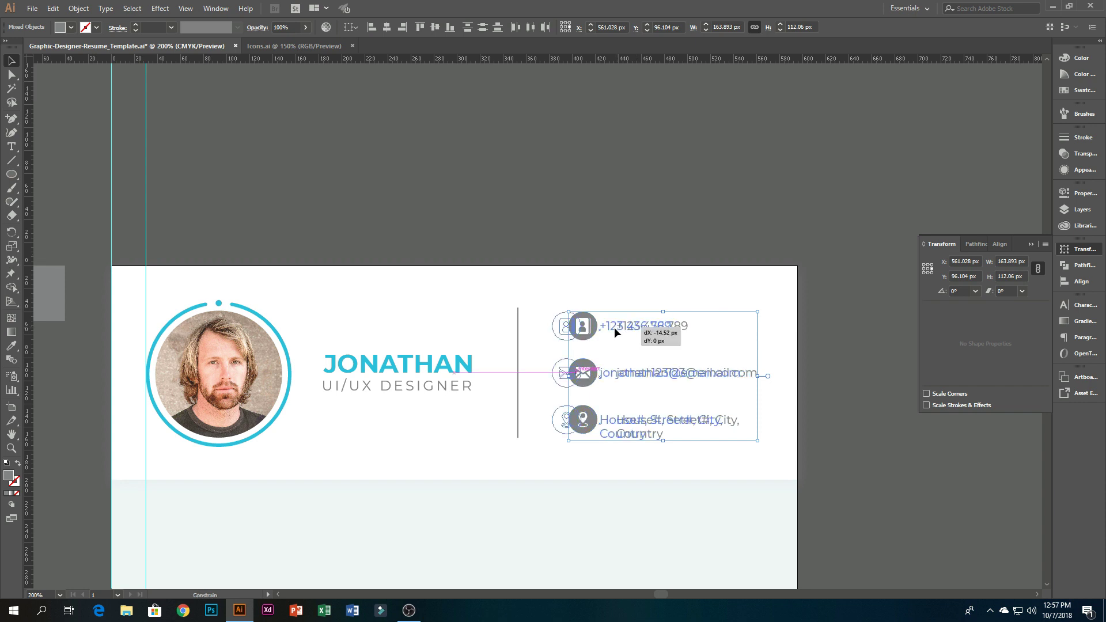
click(121, 199)
Copy the left margin guide to the right side and nudge the contact details right.
click(146, 214)
drag(147, 214, 798, 274)
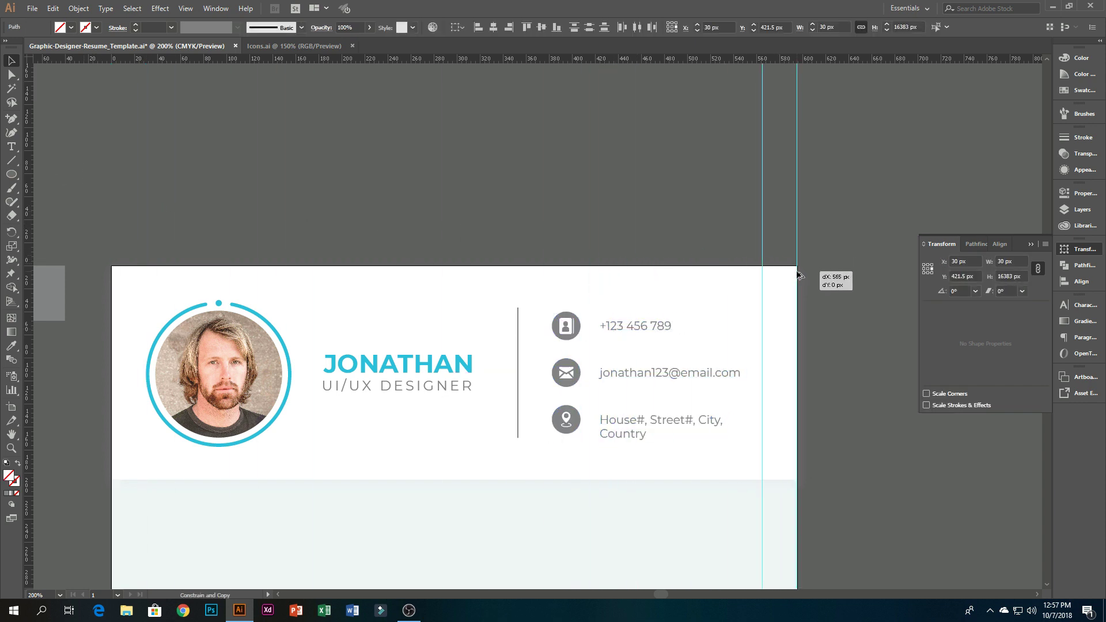
click(570, 375)
shift+click(566, 326)
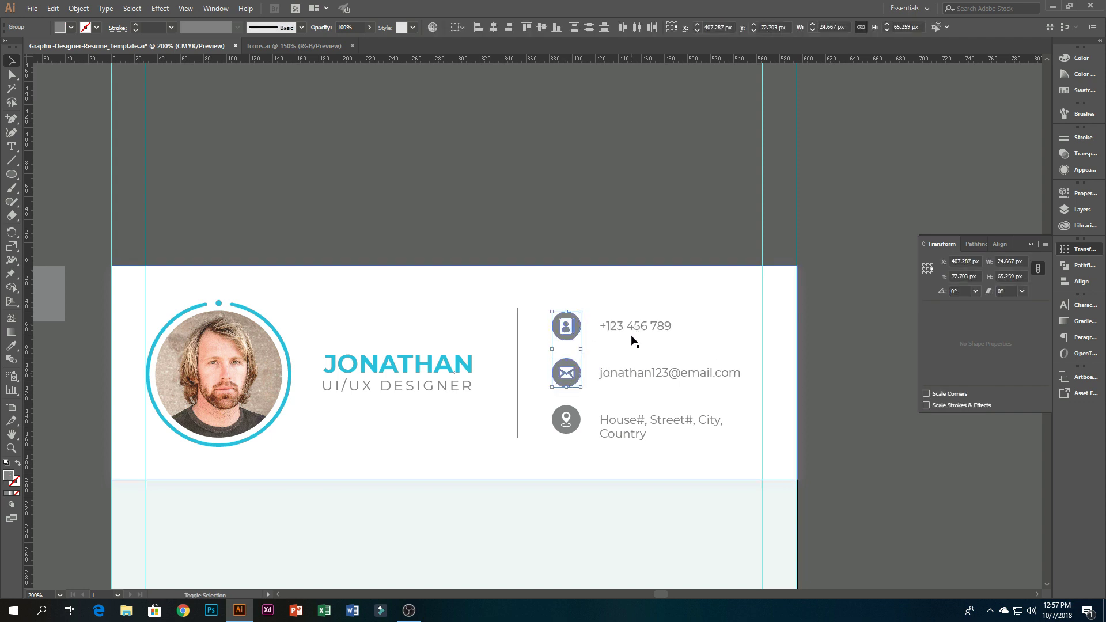
shift+click(636, 326)
shift+click(640, 372)
shift+click(617, 425)
shift+click(566, 421)
key(Right)
key(Right)
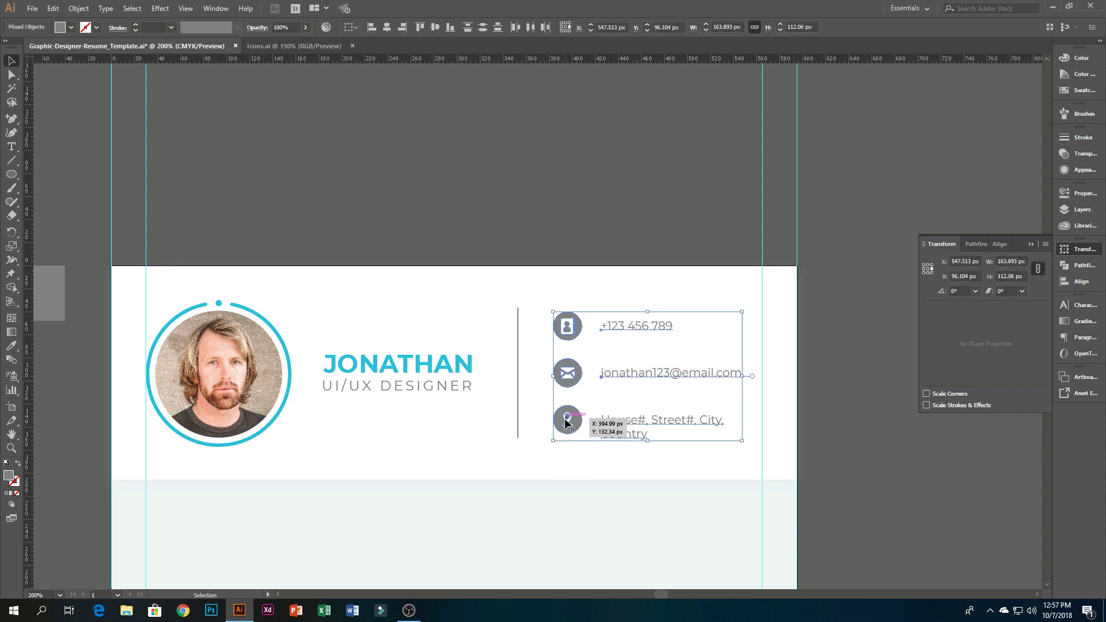
key(Right)
click(506, 215)
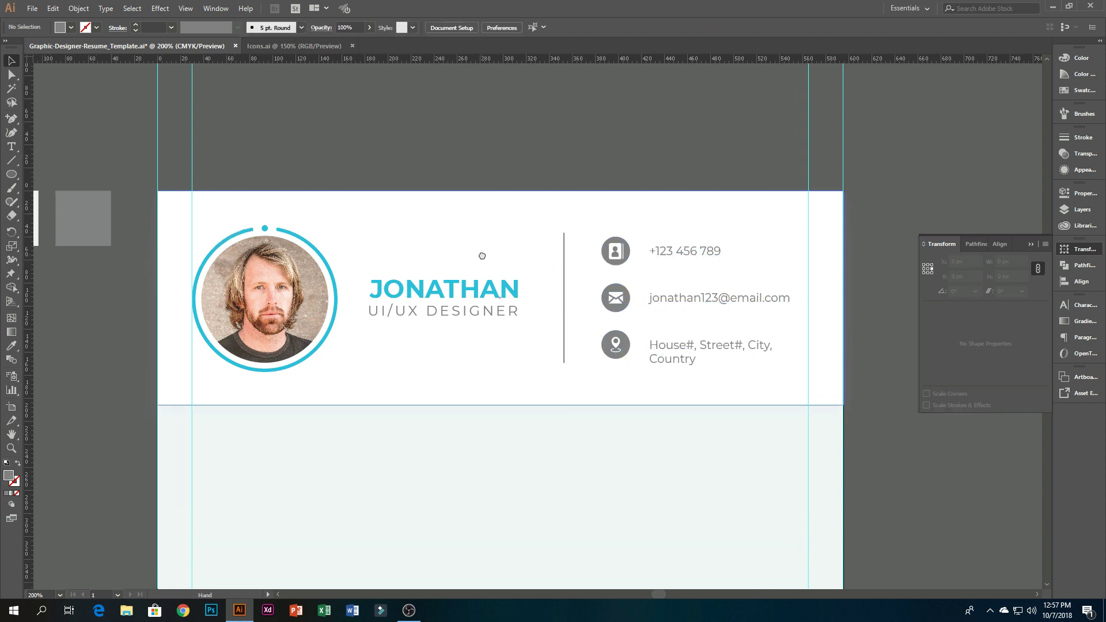
Nudge the contact details slightly further right and add a guide along the header's bottom edge.
drag(450, 306, 508, 226)
click(630, 249)
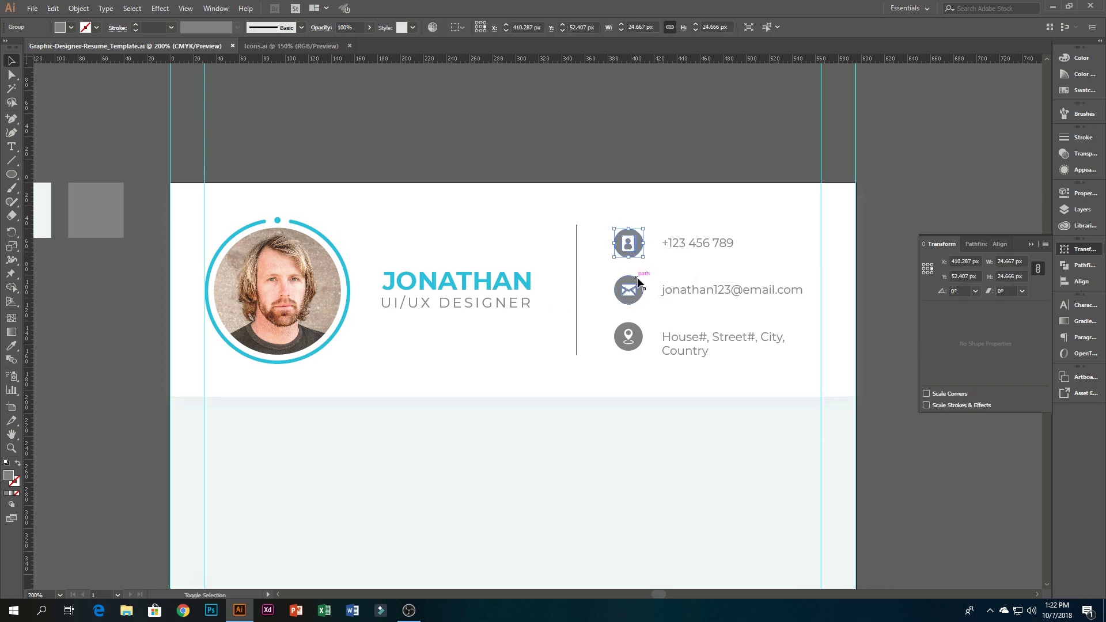
shift+click(678, 339)
shift+click(686, 247)
key(Right)
key(Right)
key(Right)
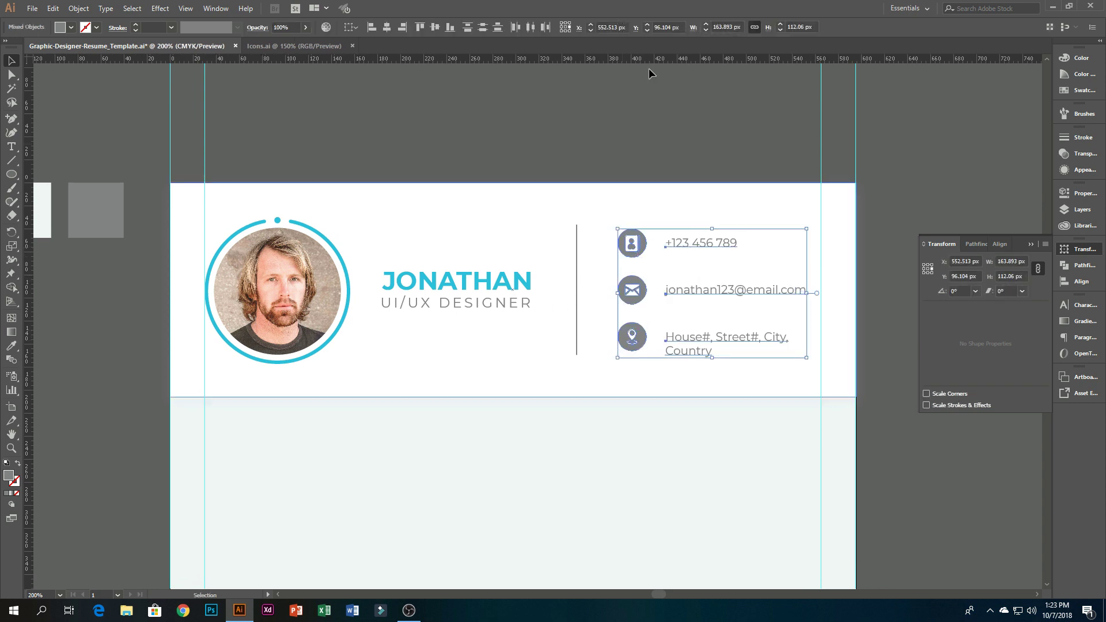
click(592, 127)
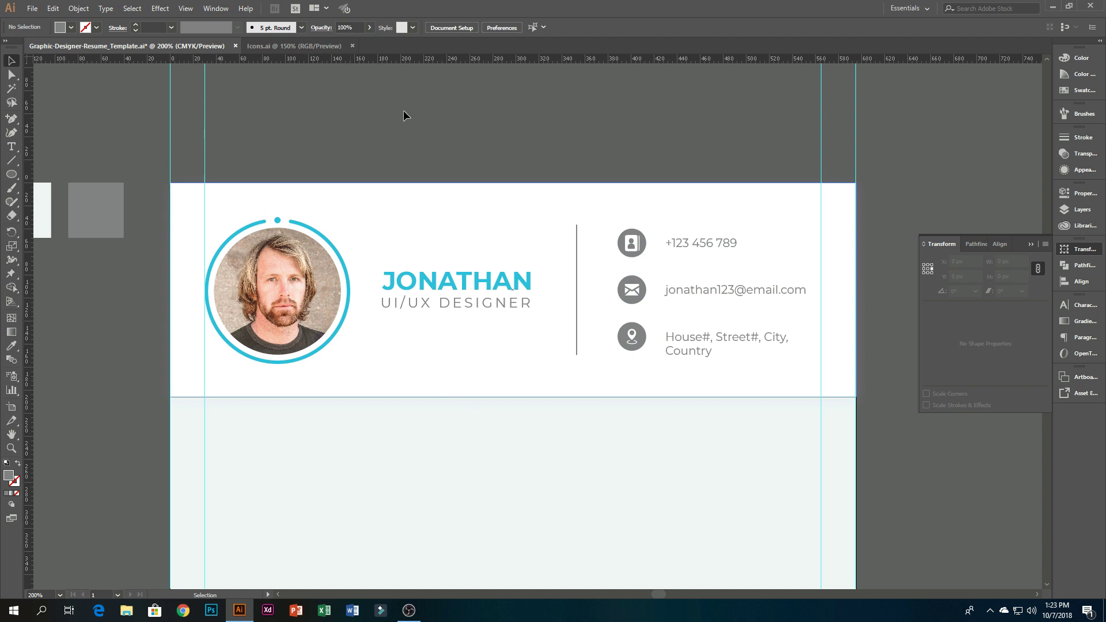
drag(446, 63, 444, 397)
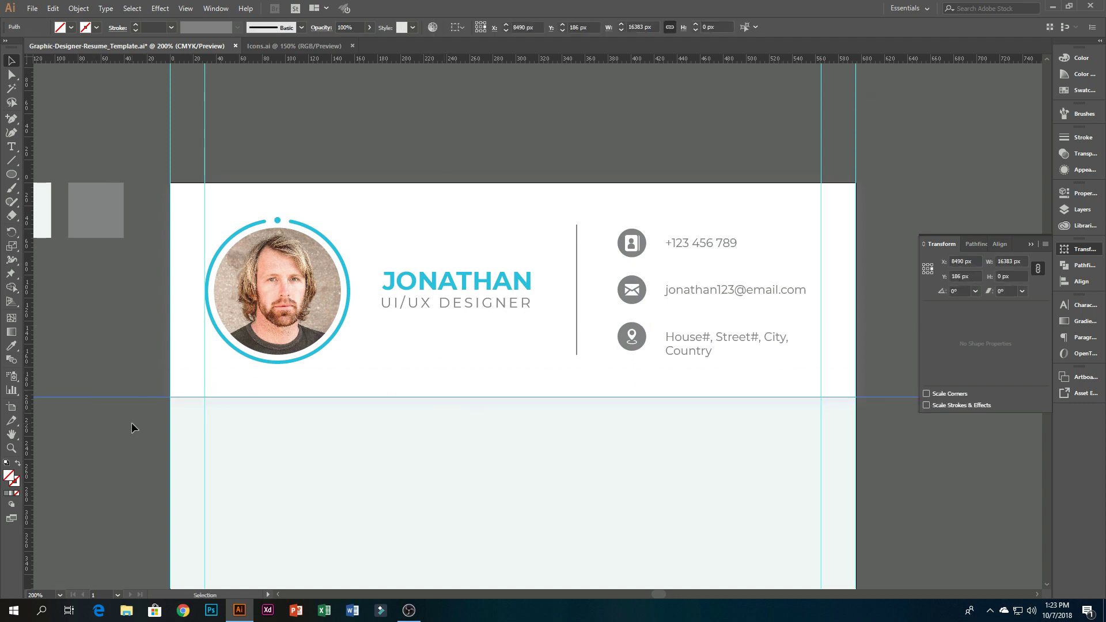
Duplicate the horizontal guide in place and set the copy's Y position to 203 px.
key(ctrl+c)
key(ctrl+f)
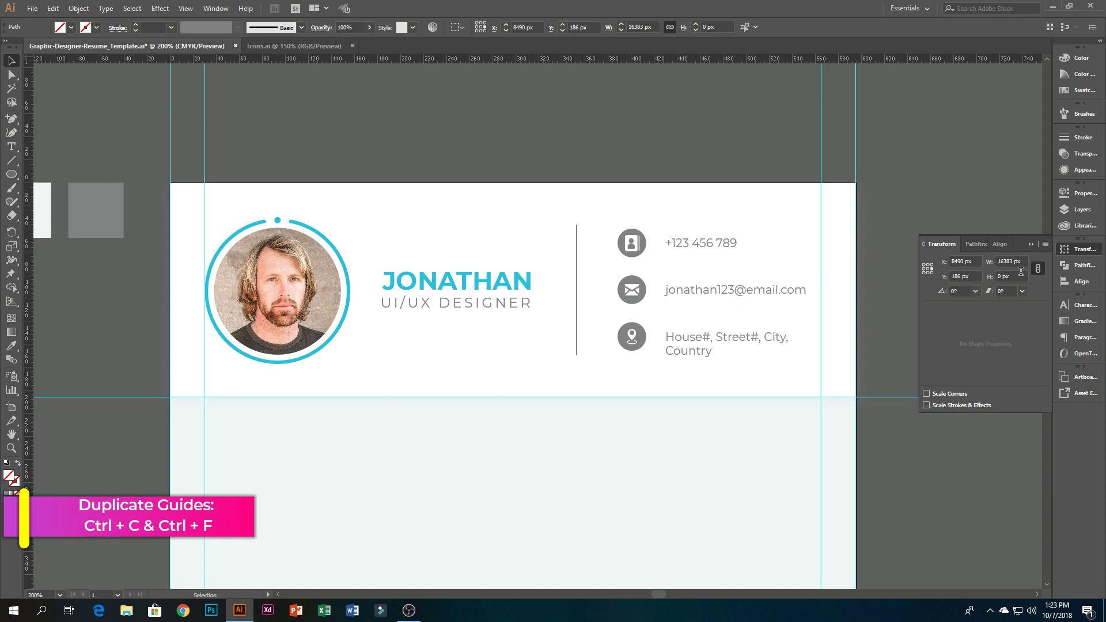
click(926, 274)
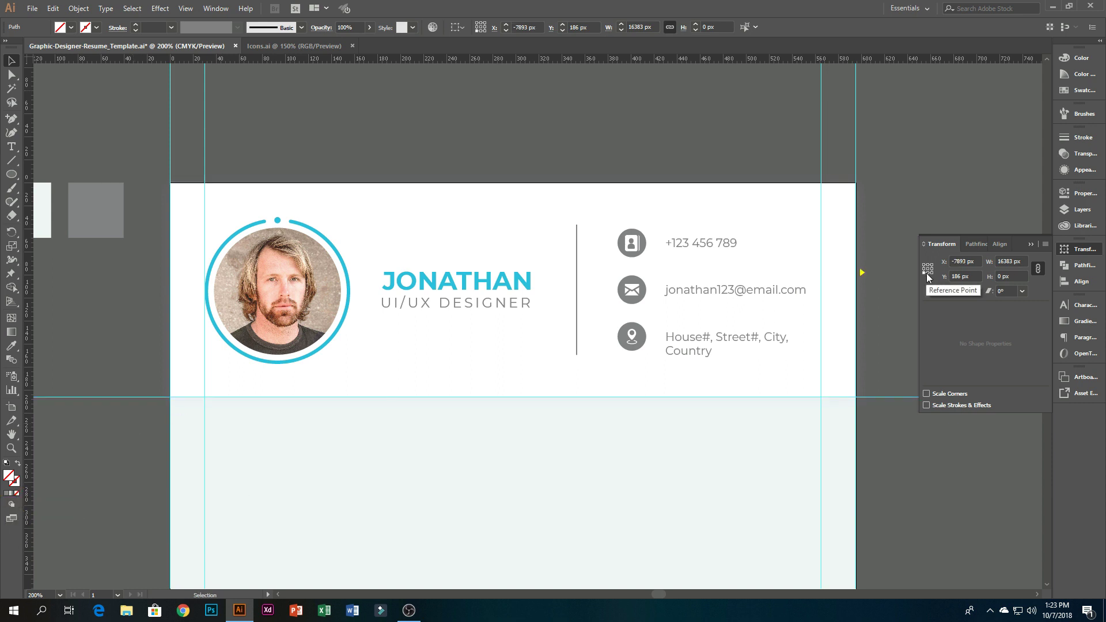
click(928, 273)
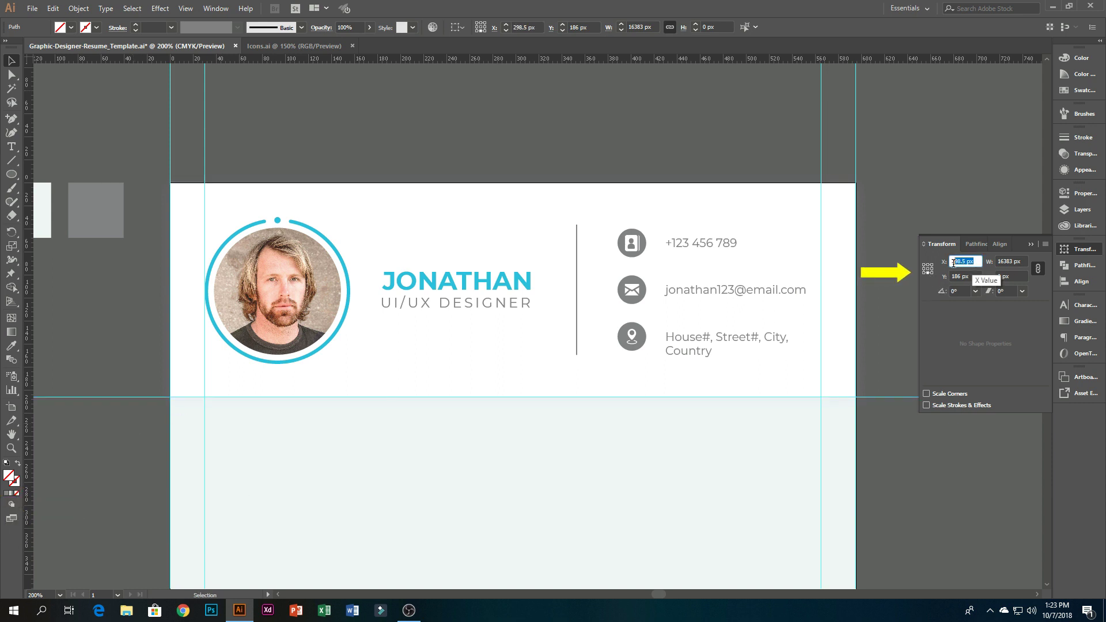
click(974, 277)
text(203)
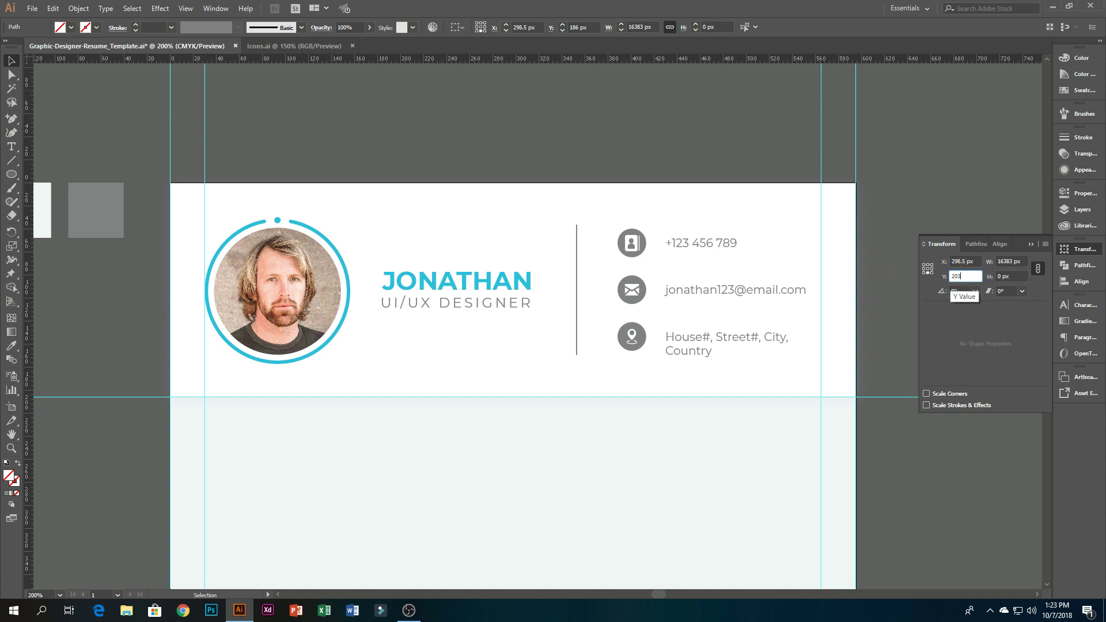
key(Return)
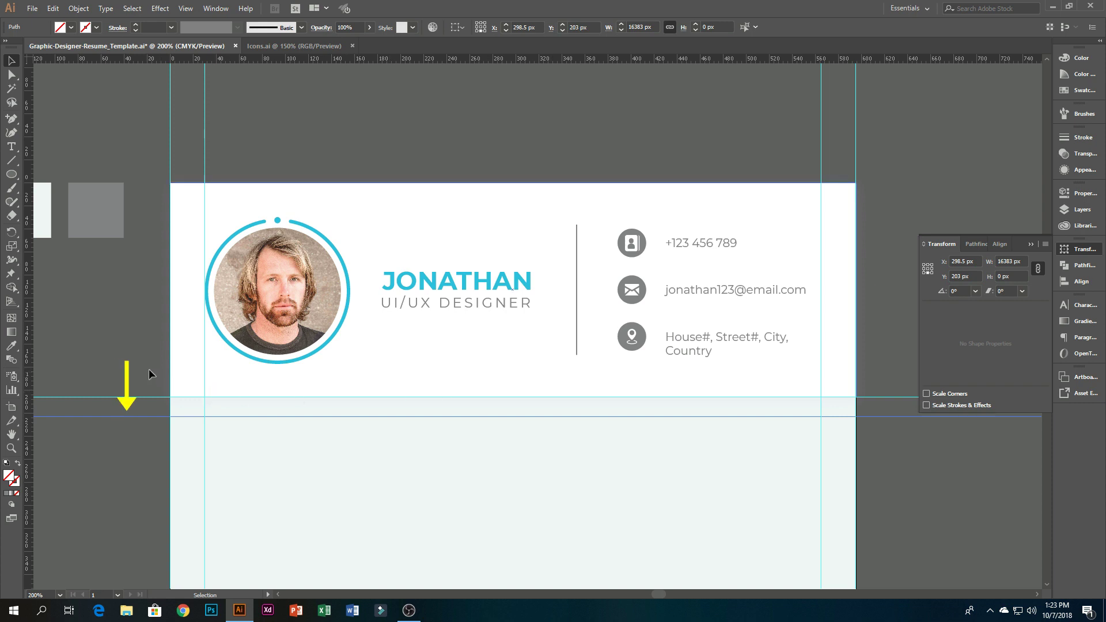
Select both horizontal guides below the header and group them.
click(149, 375)
drag(183, 477, 237, 390)
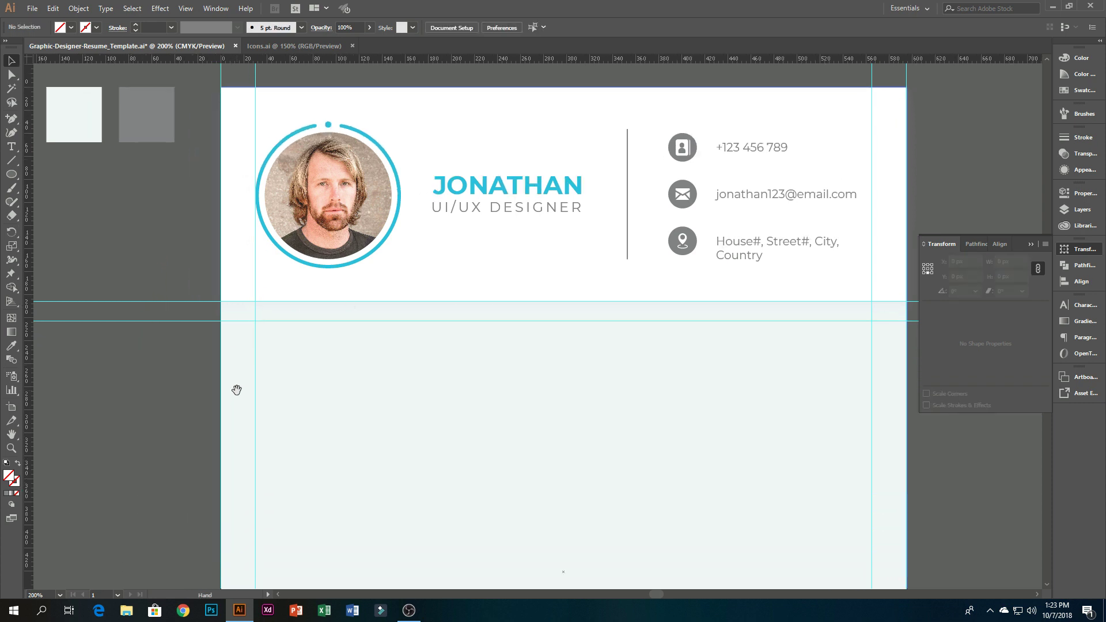
drag(157, 337, 157, 338)
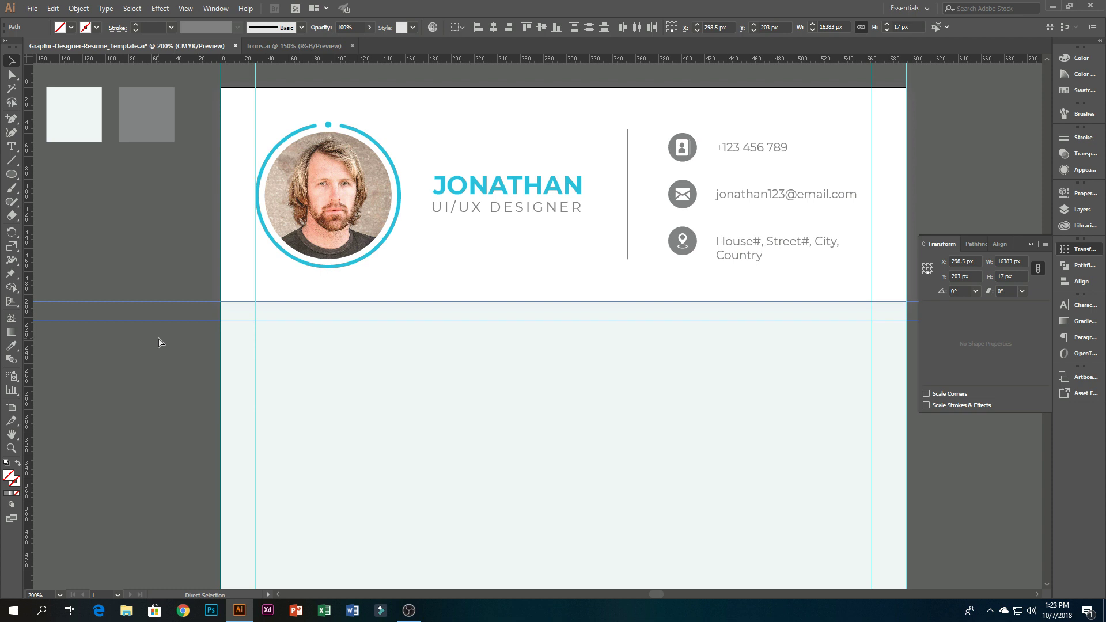
key(ctrl+g)
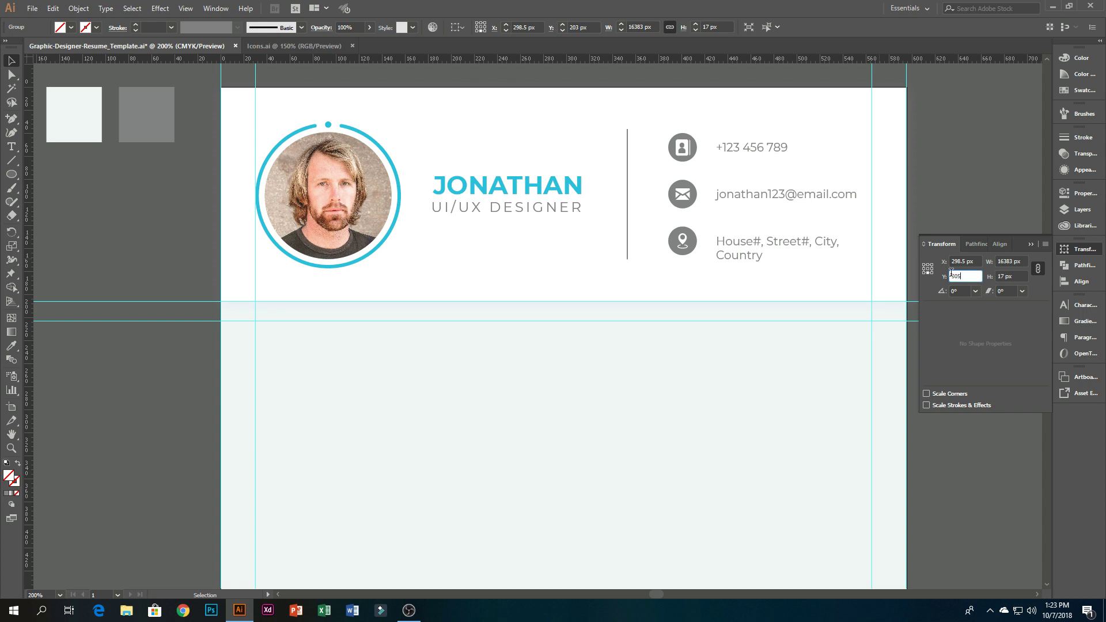
Place copies of the guide pair at Y 305 px and Y 505 px.
key(Return)
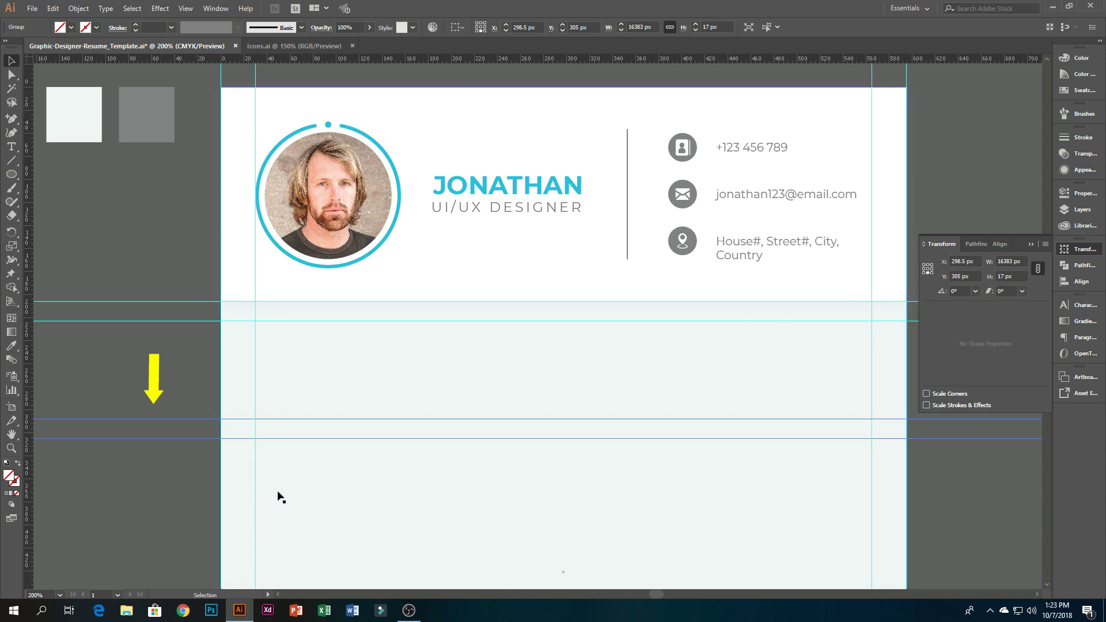
drag(336, 493, 415, 344)
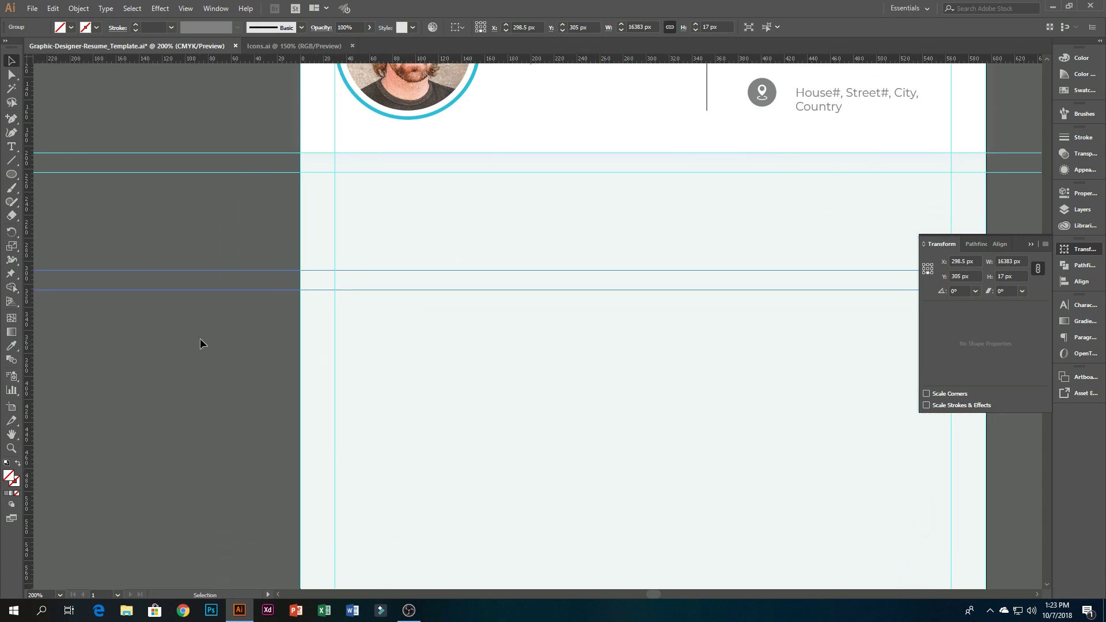
click(198, 329)
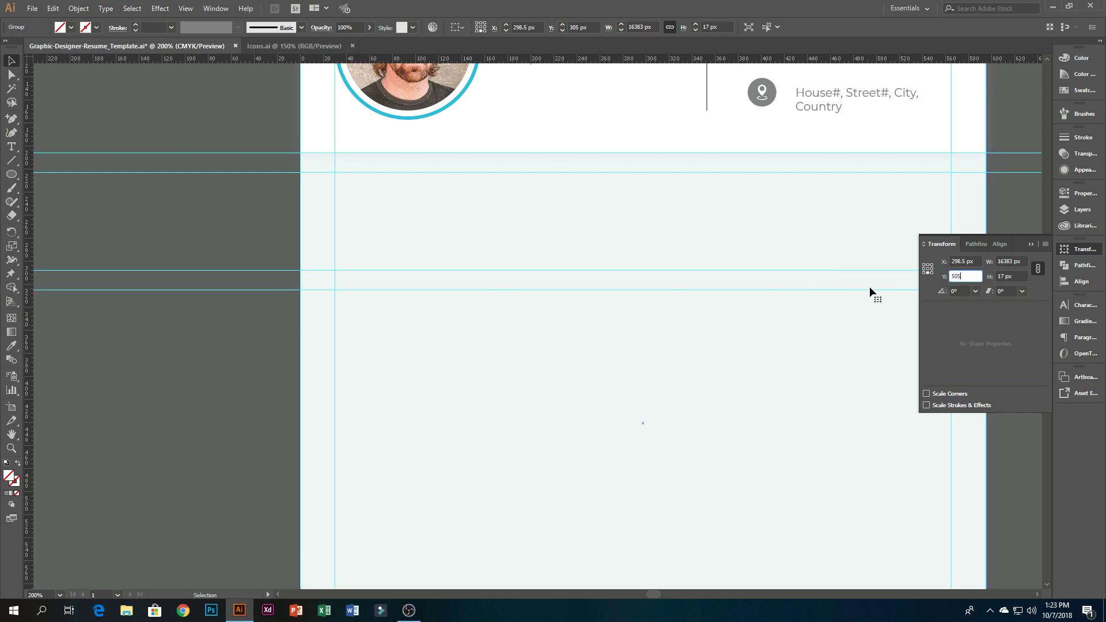
key(Return)
Add another guide pair copy at Y 660 px and review the lower page.
scroll(511, 425, down, 2)
scroll(378, 464, down, 3)
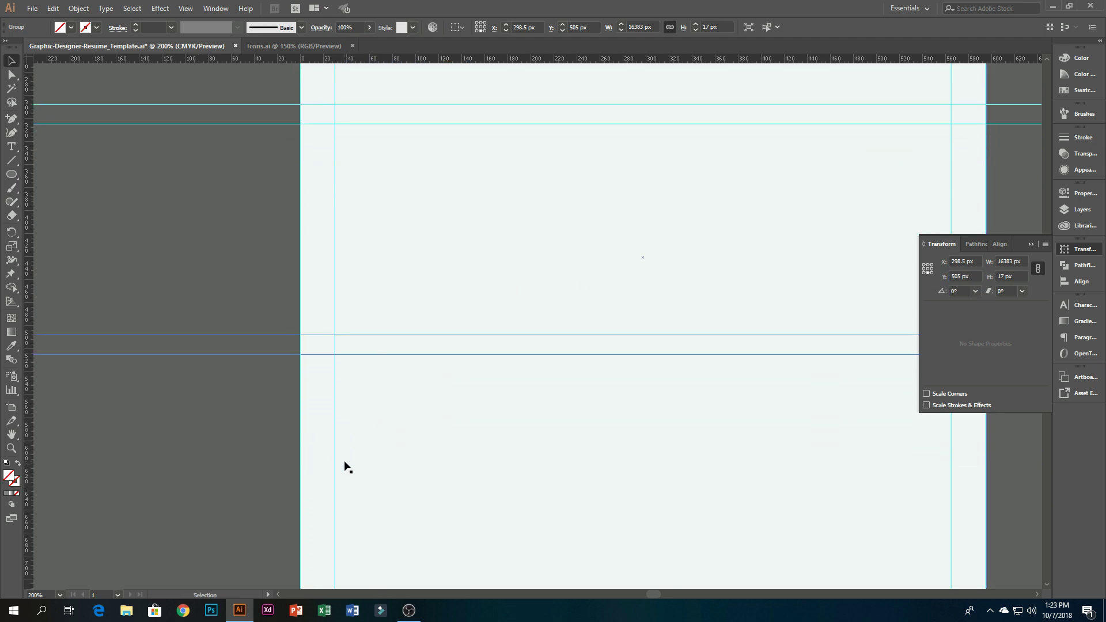
click(244, 386)
text(660)
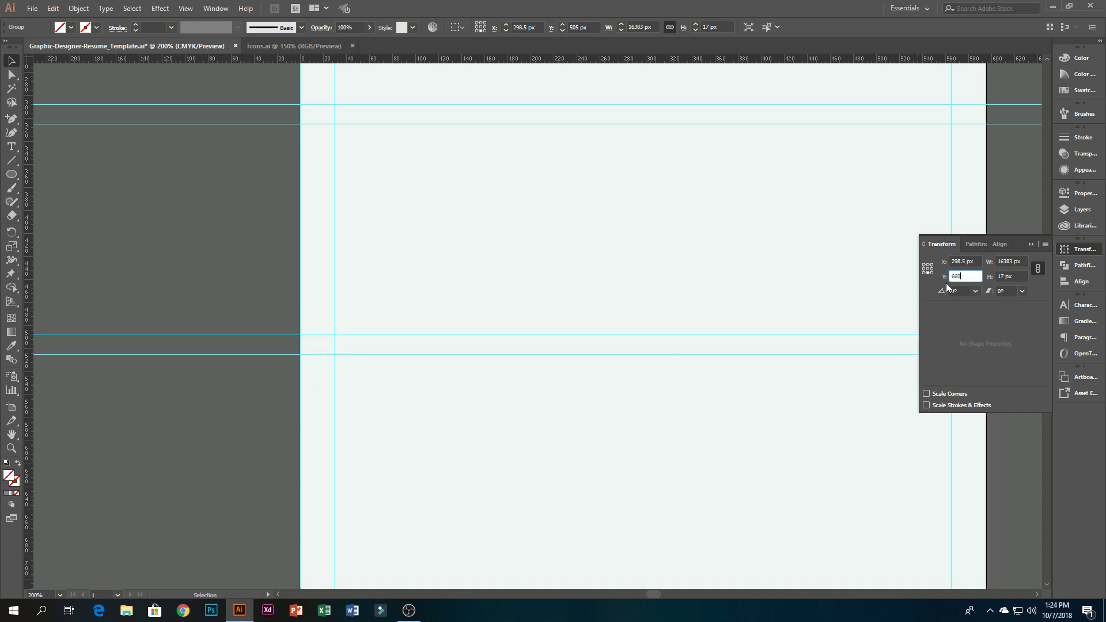
key(Return)
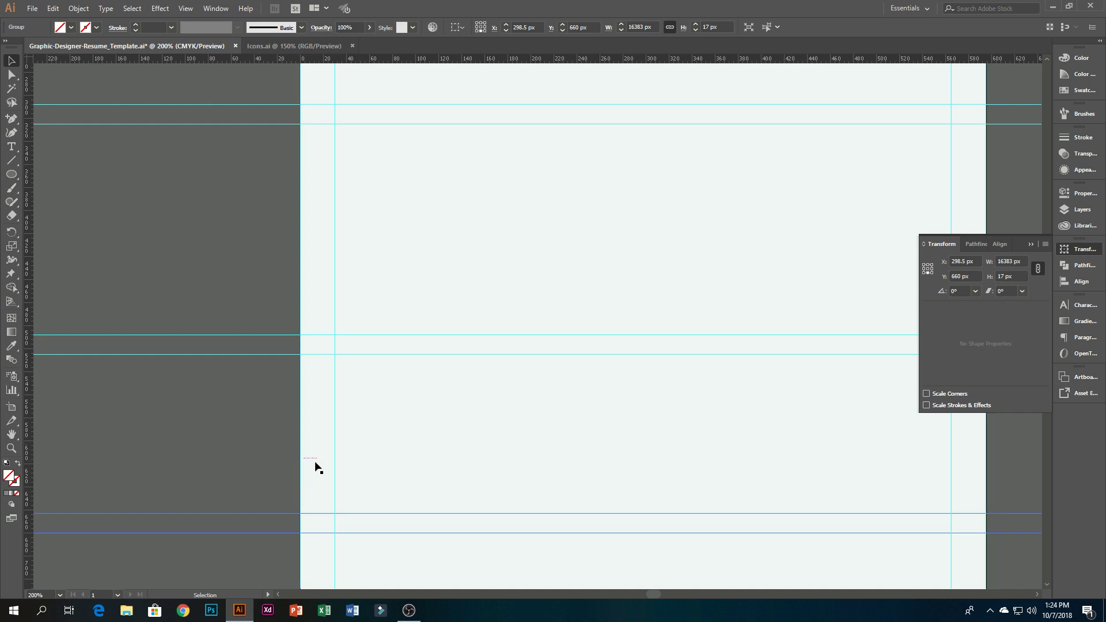
scroll(388, 475, down, 1)
scroll(387, 487, down, 1)
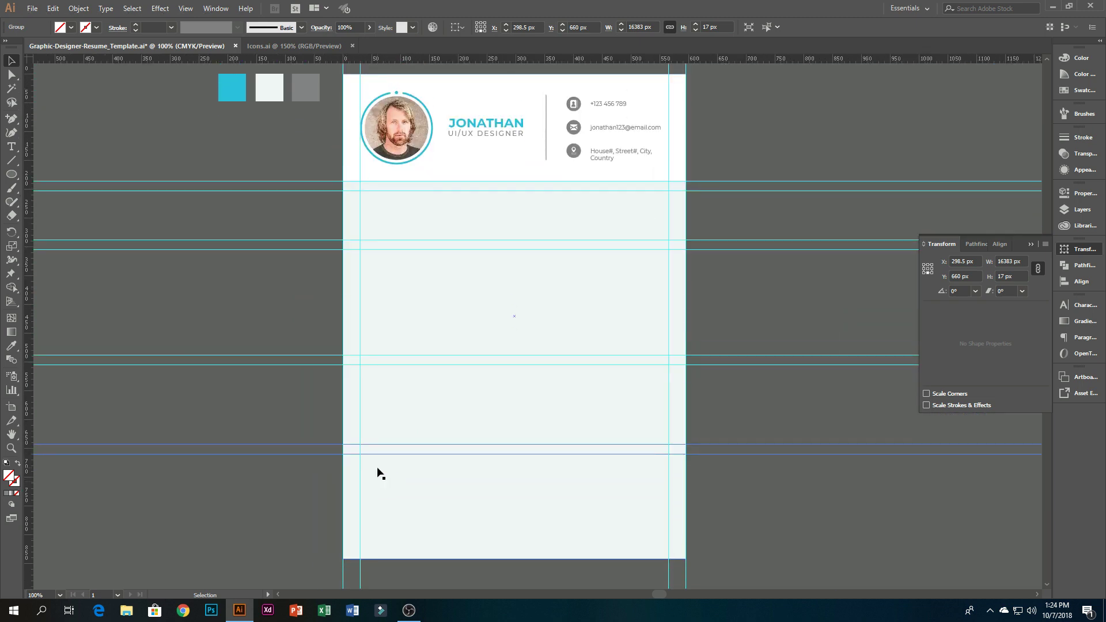
scroll(377, 473, up, 1)
scroll(379, 472, up, 1)
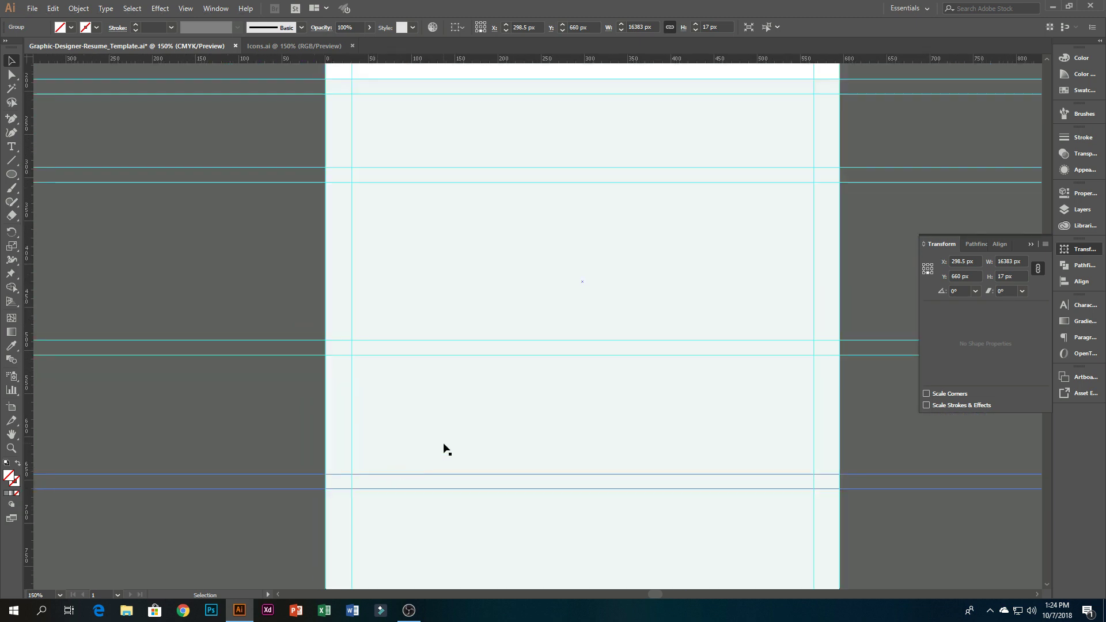
scroll(447, 450, down, 1)
scroll(447, 448, down, 1)
click(280, 396)
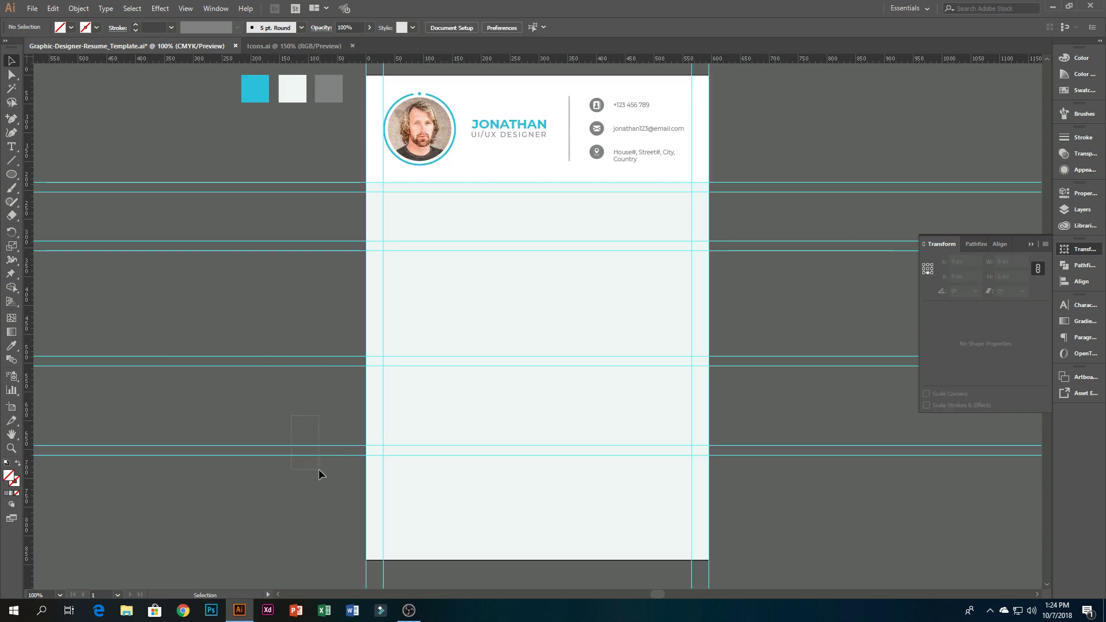
Rotate the lowest guide pair to 90° so it runs vertically.
drag(319, 469, 320, 470)
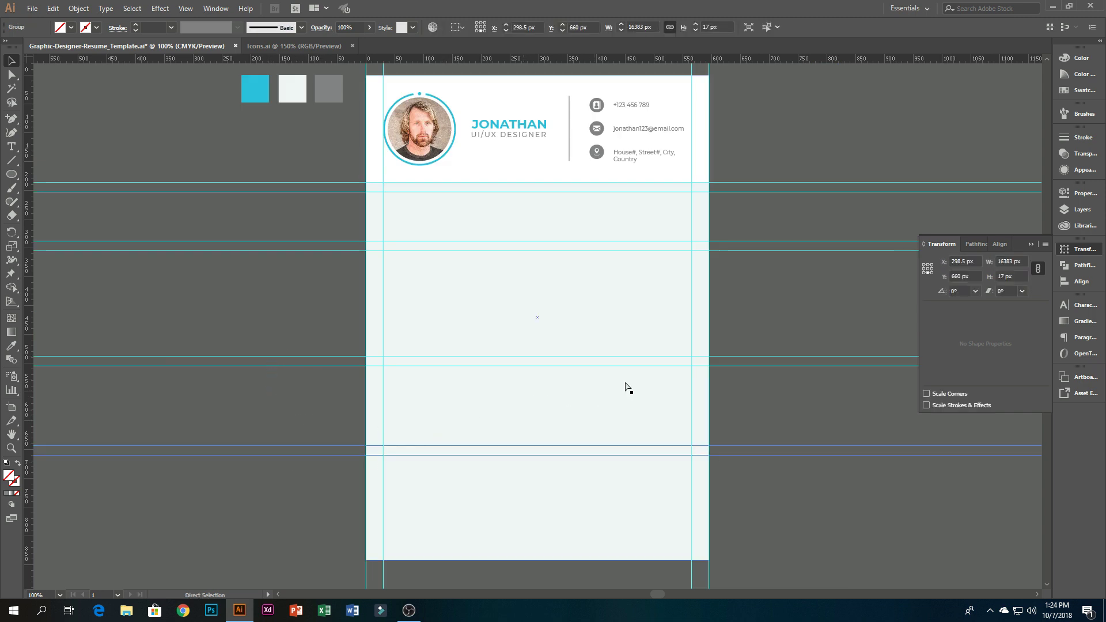
click(977, 291)
click(990, 341)
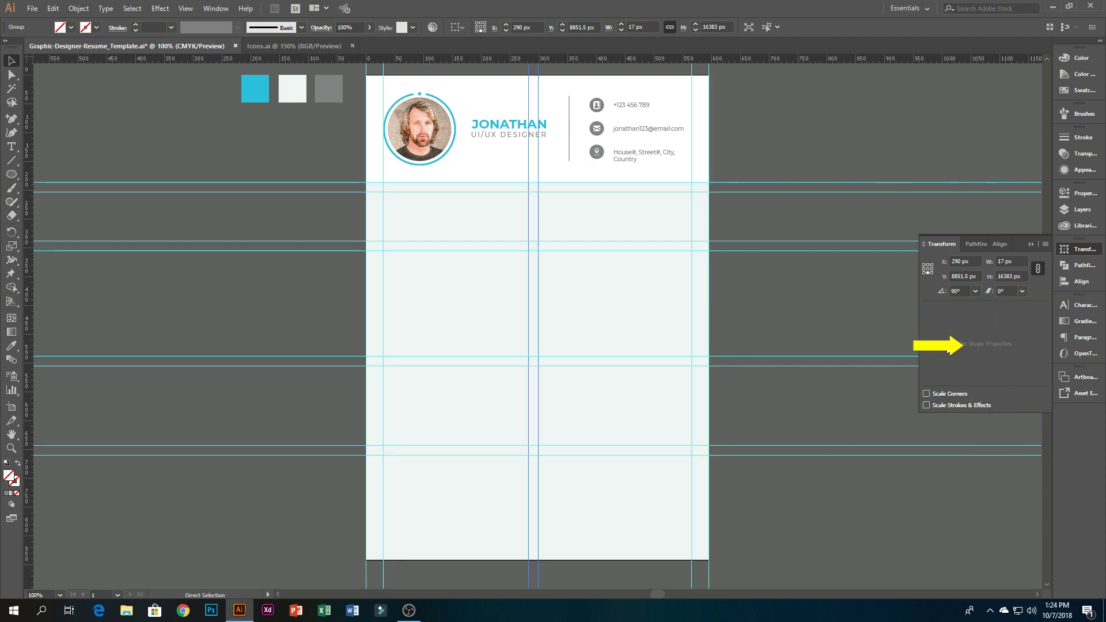
scroll(640, 361, up, 5)
drag(486, 134, 552, 169)
Centre the vertical guide pair horizontally on the artboard.
click(465, 23)
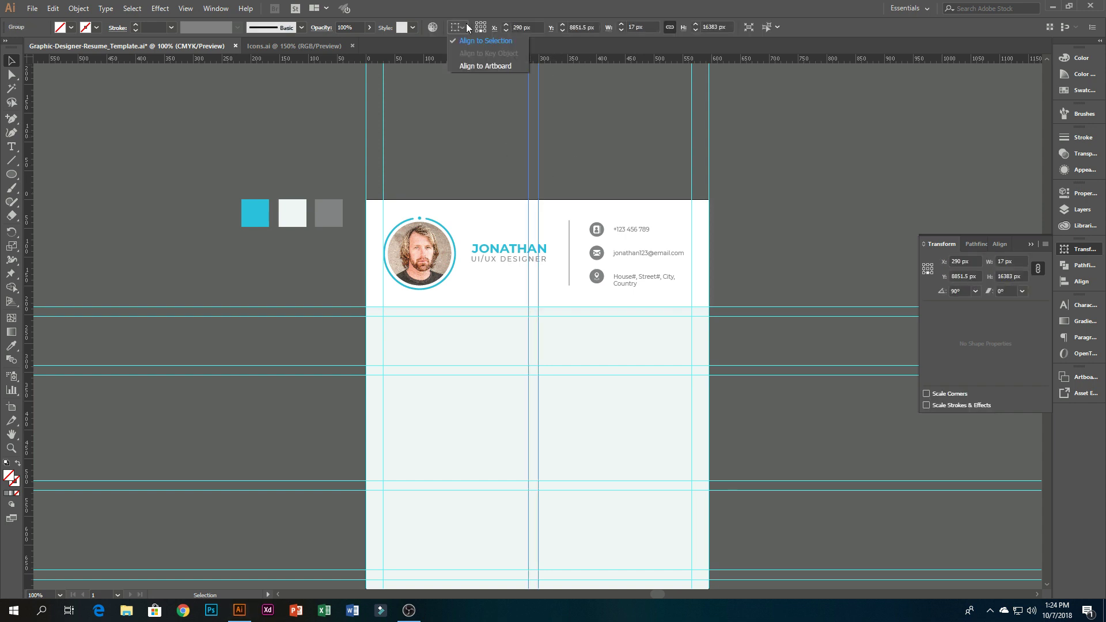
click(464, 61)
click(494, 27)
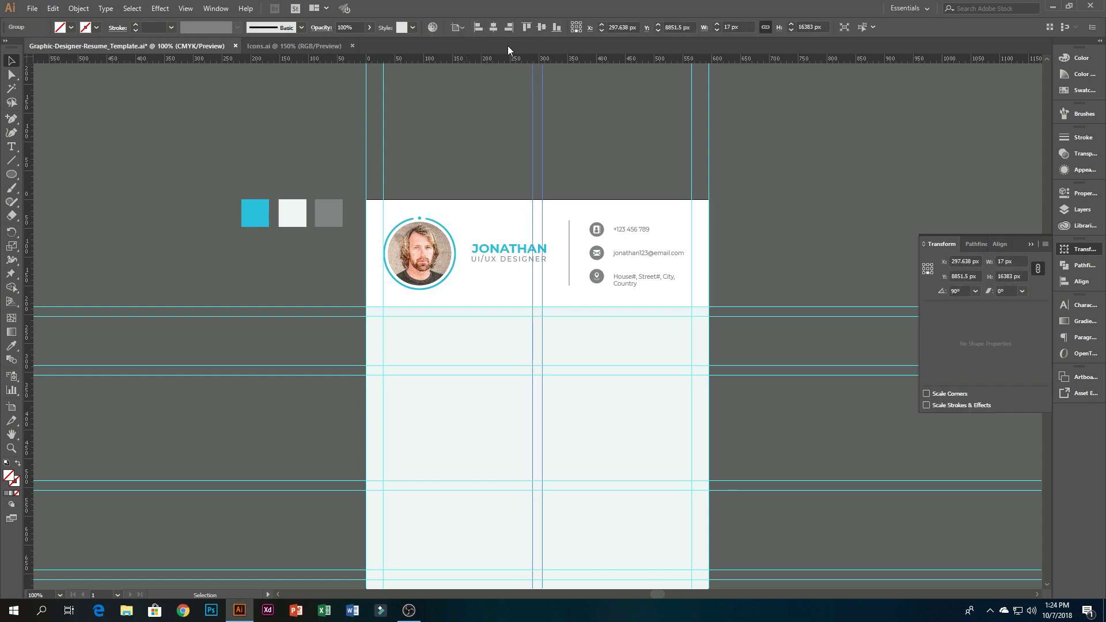
click(497, 124)
scroll(534, 311, down, 2)
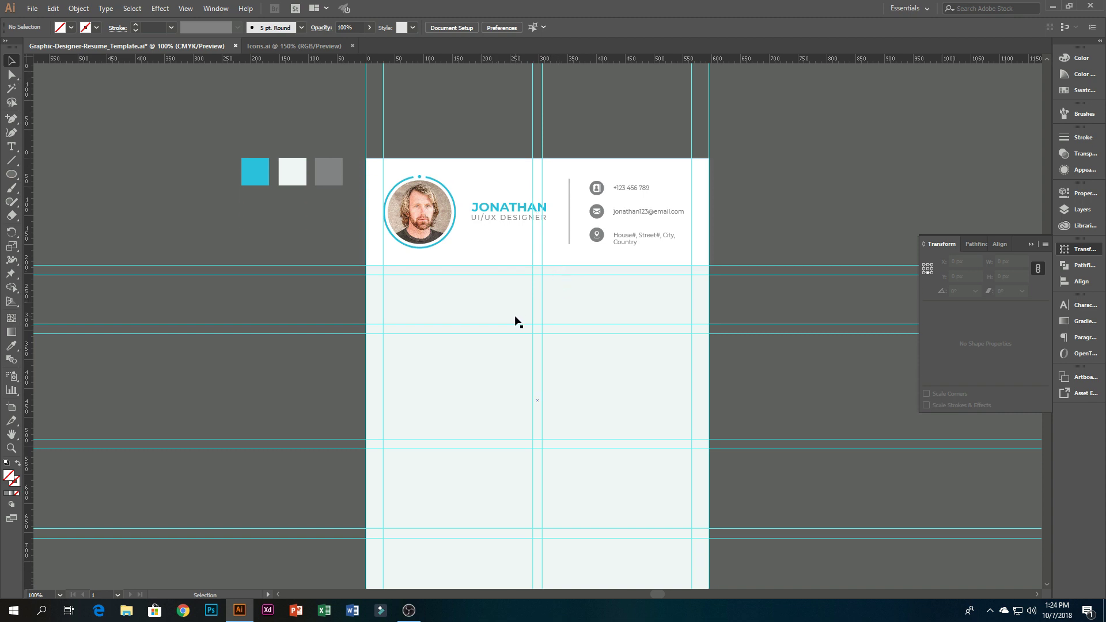
scroll(495, 321, down, 3)
alt+scroll(495, 320, up, 2)
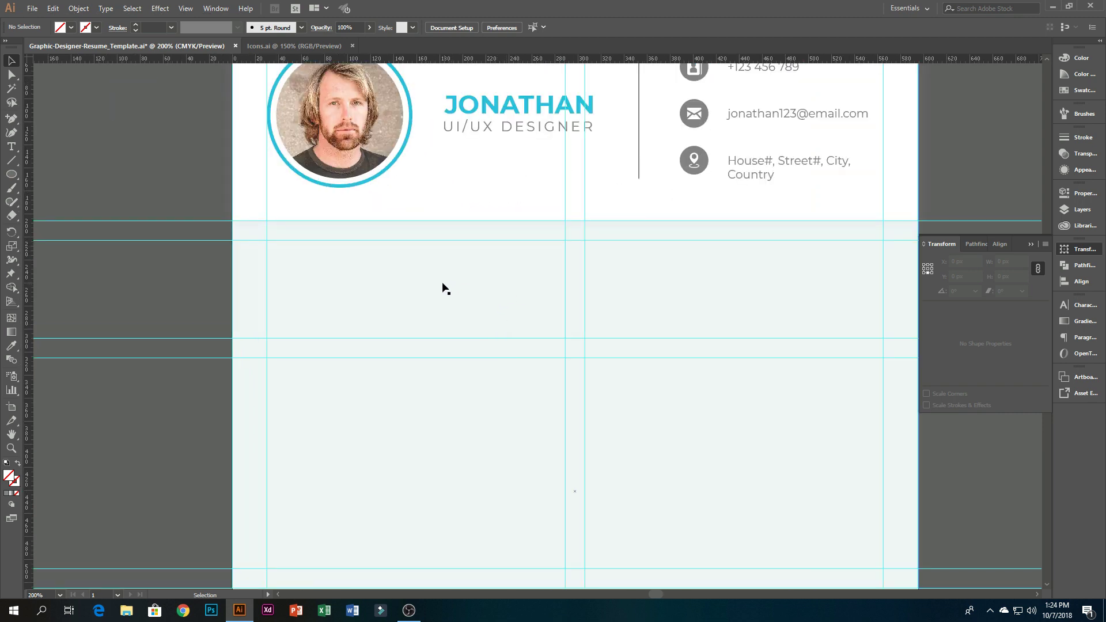
scroll(277, 266, right, 3)
scroll(242, 267, up, 1)
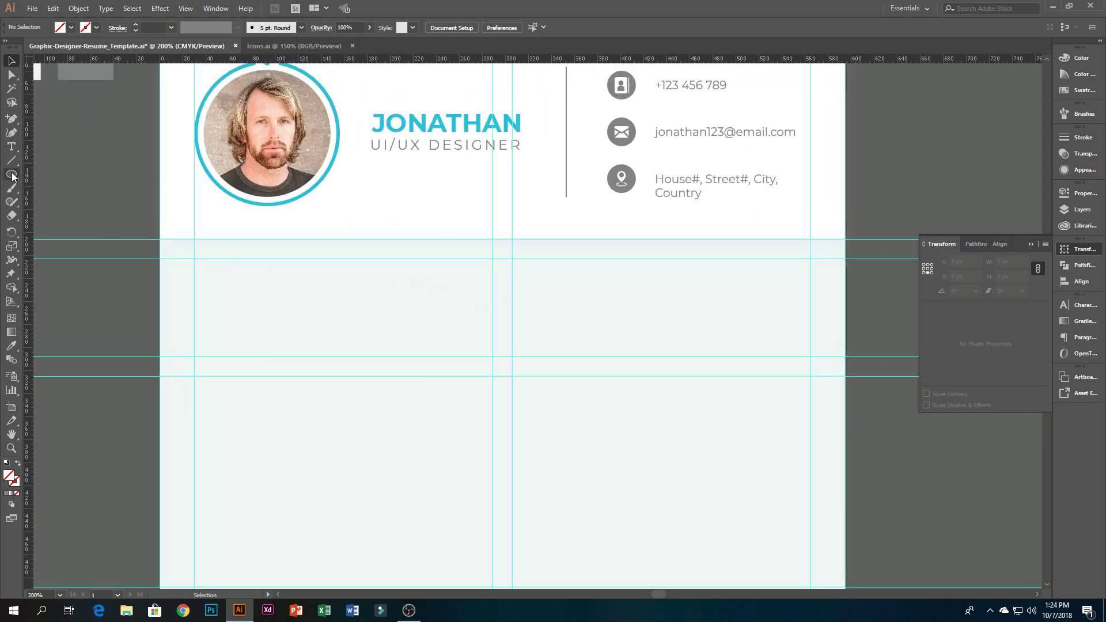
Draw a white full-width rectangle across the first band below the header.
drag(12, 176, 36, 176)
drag(160, 259, 845, 357)
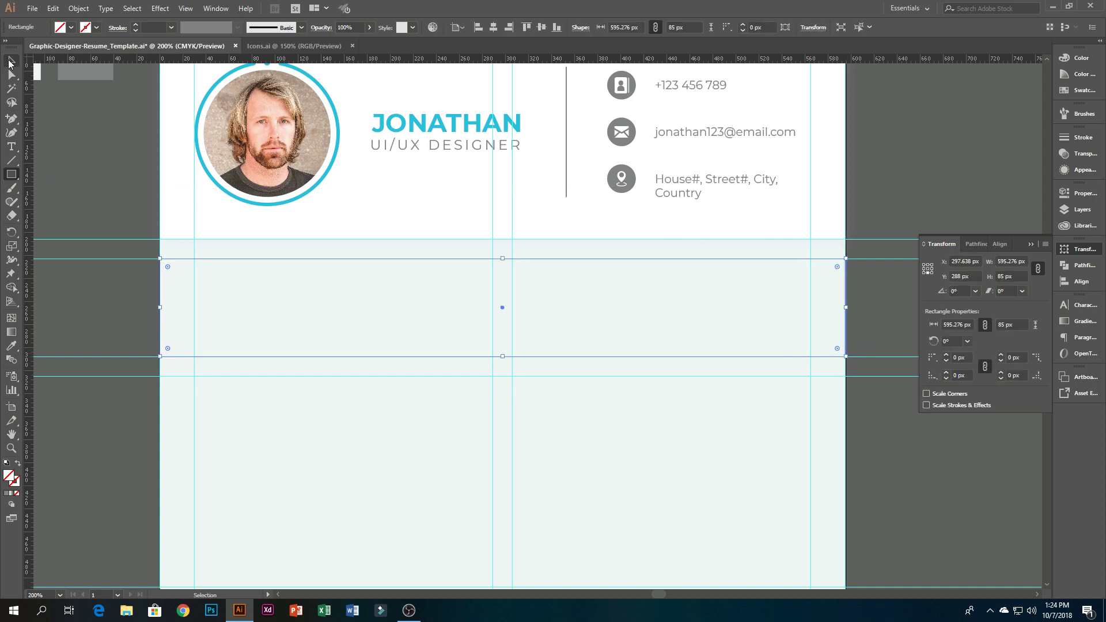
click(1068, 90)
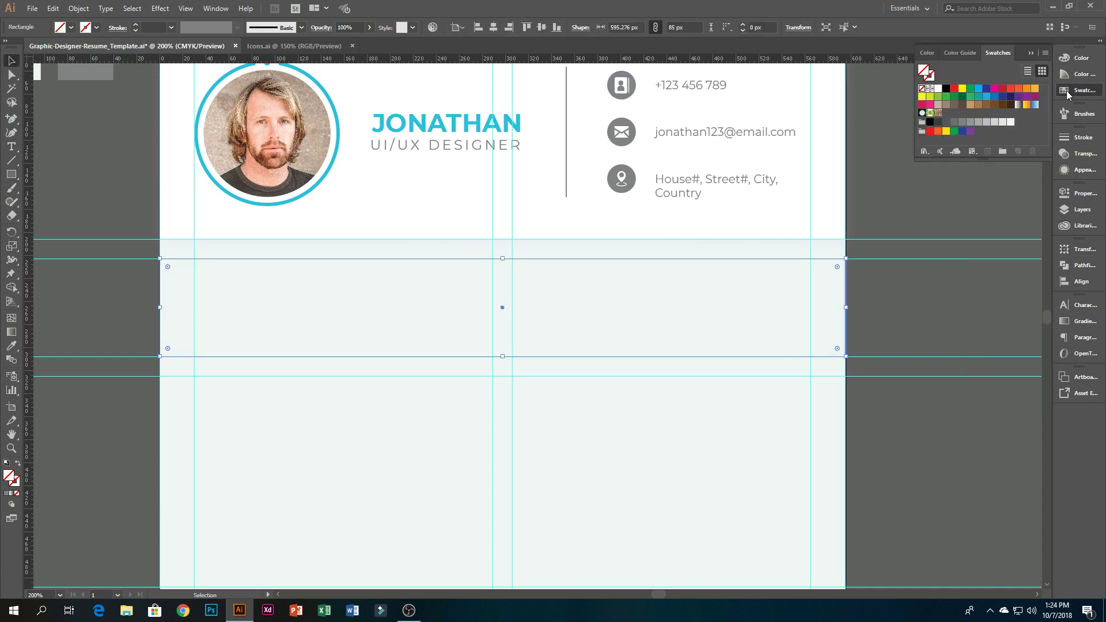
click(939, 90)
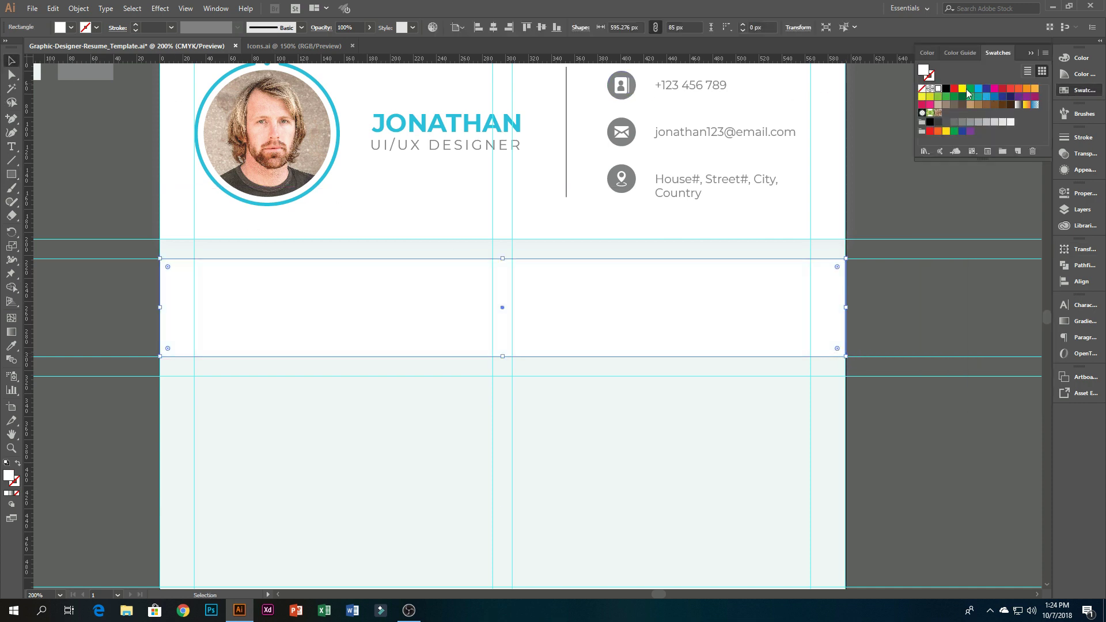
click(1032, 53)
click(935, 166)
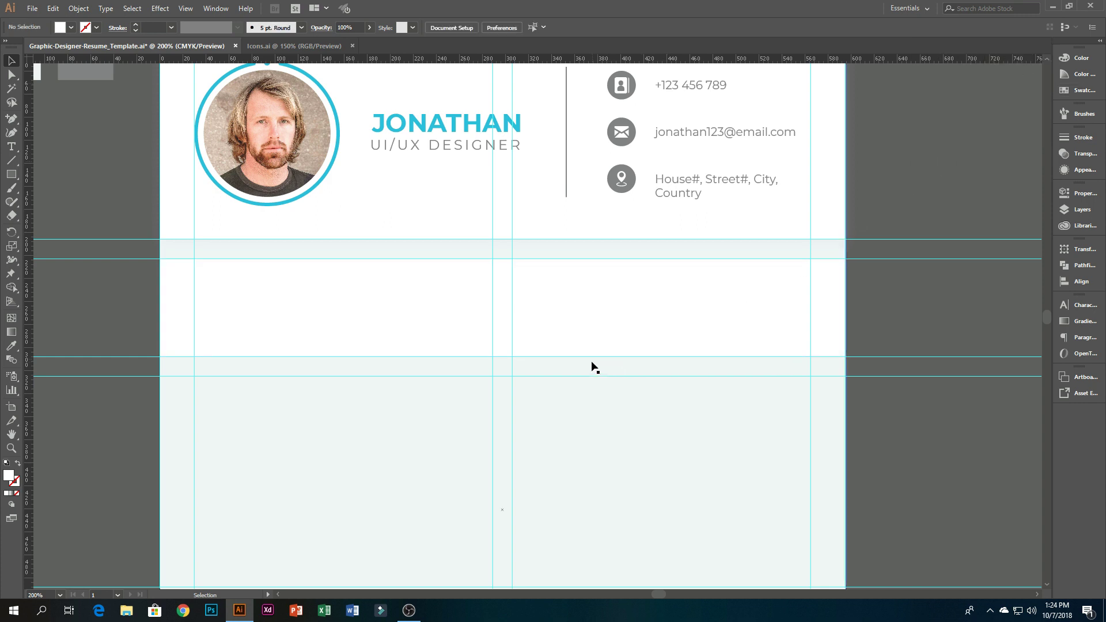
scroll(579, 335, down, 3)
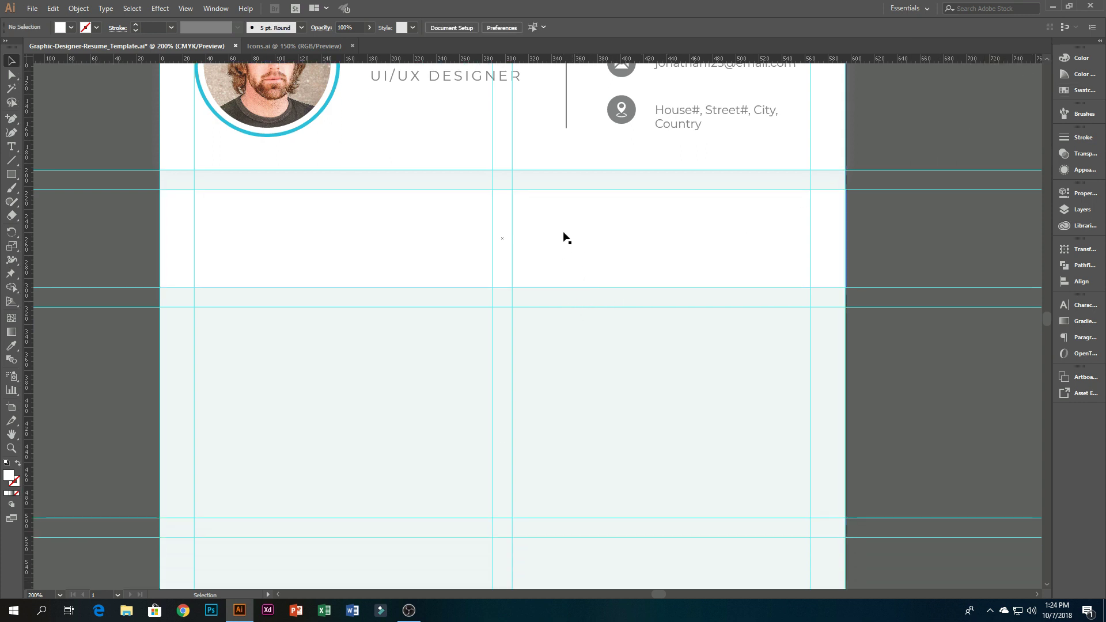
Reposition the white rectangles into the lower bands, shortening one to about 138 px tall.
drag(564, 237, 579, 347)
drag(511, 410, 518, 518)
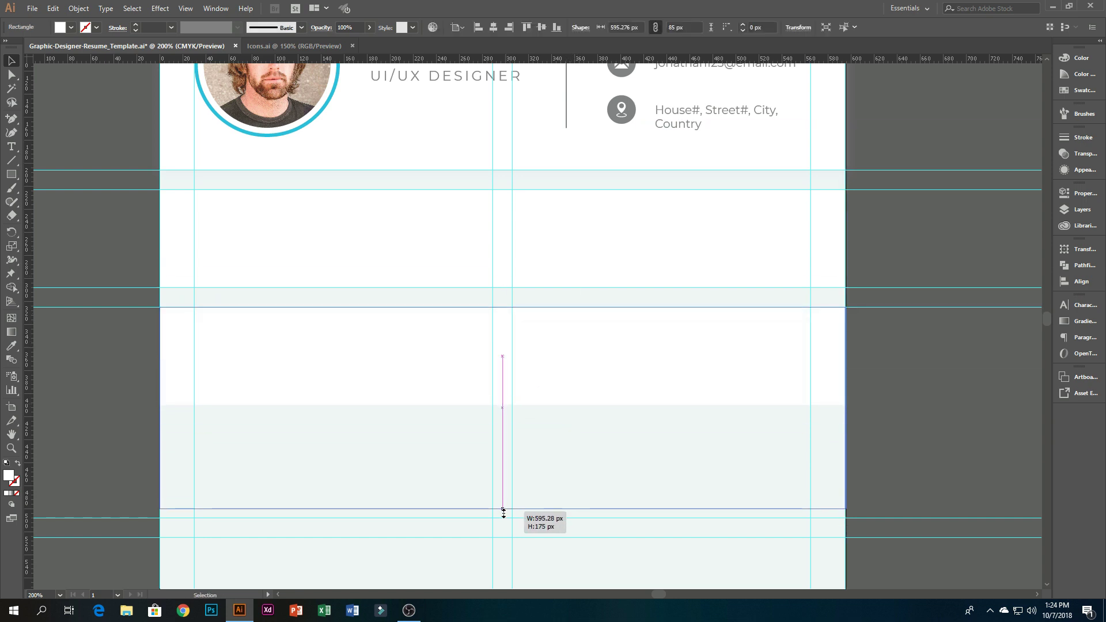
scroll(517, 490, down, 4)
scroll(517, 489, down, 4)
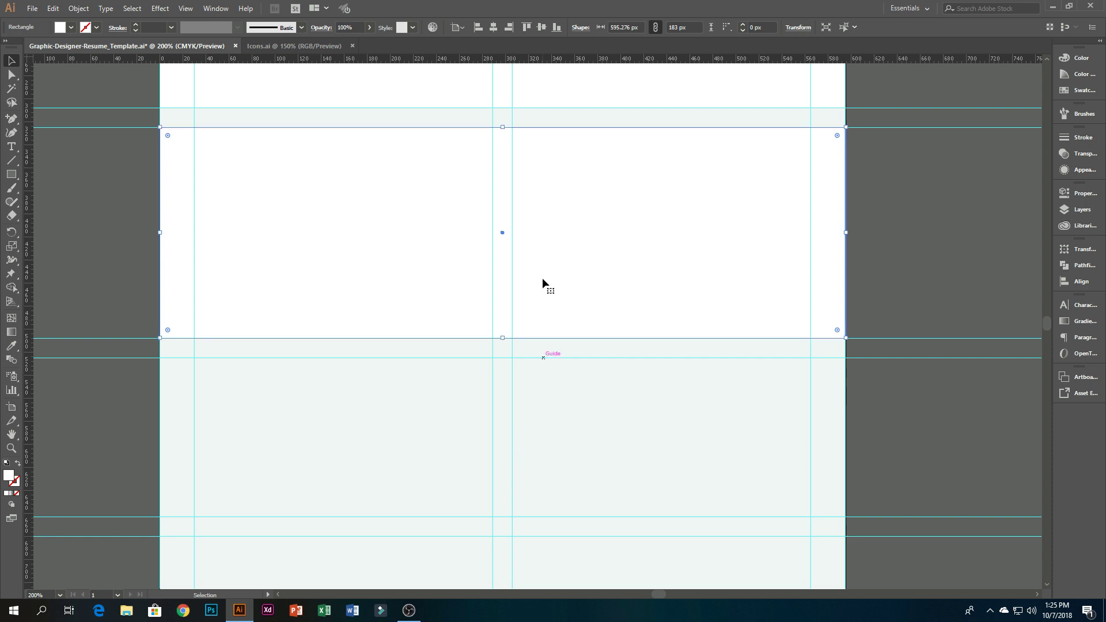
drag(542, 278, 579, 457)
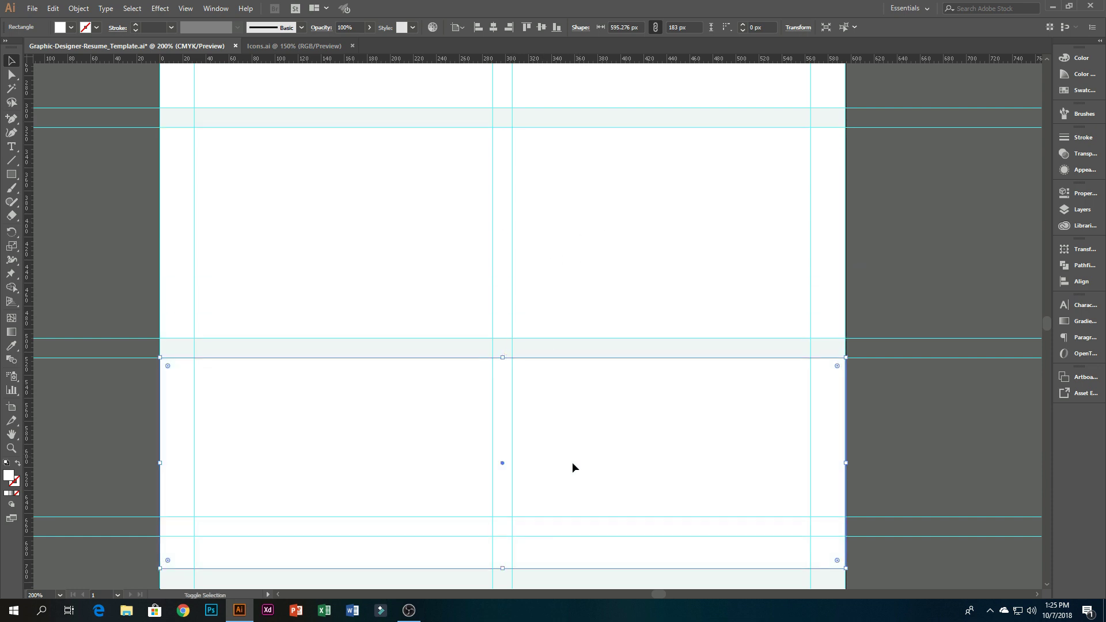
drag(503, 569, 507, 518)
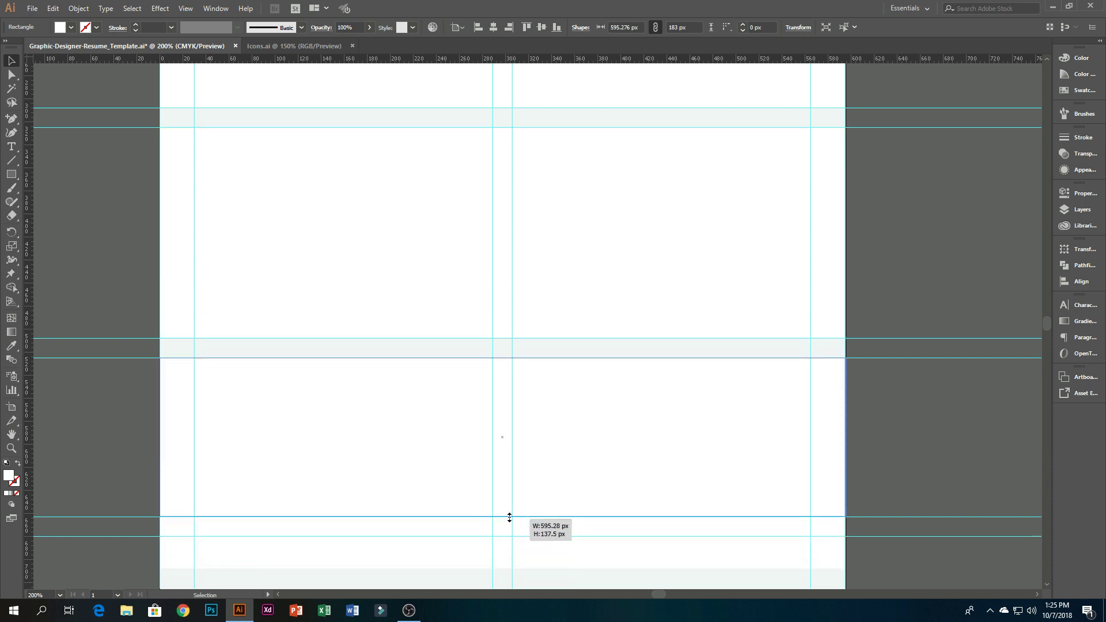
Move a rectangle into the bottom section band and fit its bottom edge to the guide.
scroll(519, 484, down, 3)
scroll(516, 472, down, 5)
scroll(512, 471, down, 1)
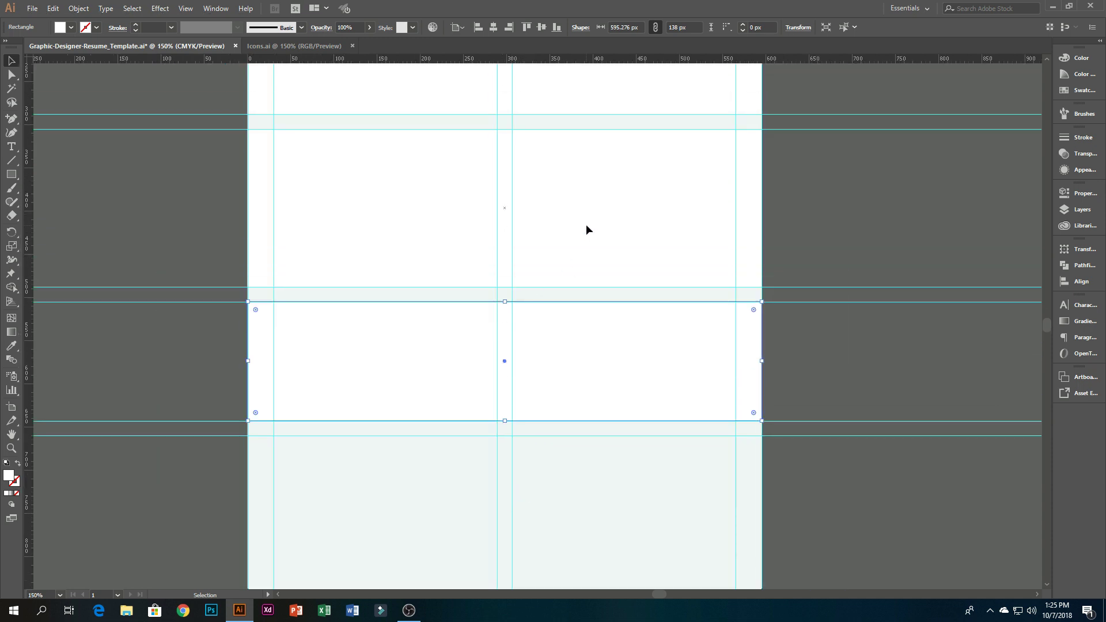
mouse_move(586, 223)
mouse_down()
mouse_move(584, 537)
mouse_move(553, 544)
mouse_up()
scroll(553, 543, down, 1)
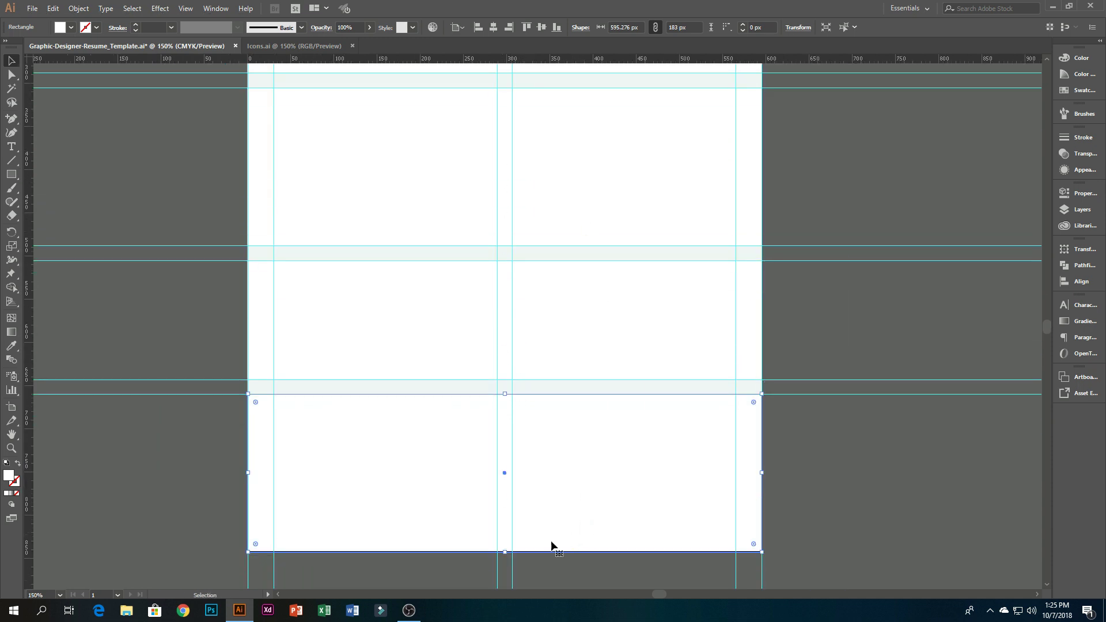
key(ctrl+plus)
key(ctrl+plus)
key(ctrl+plus)
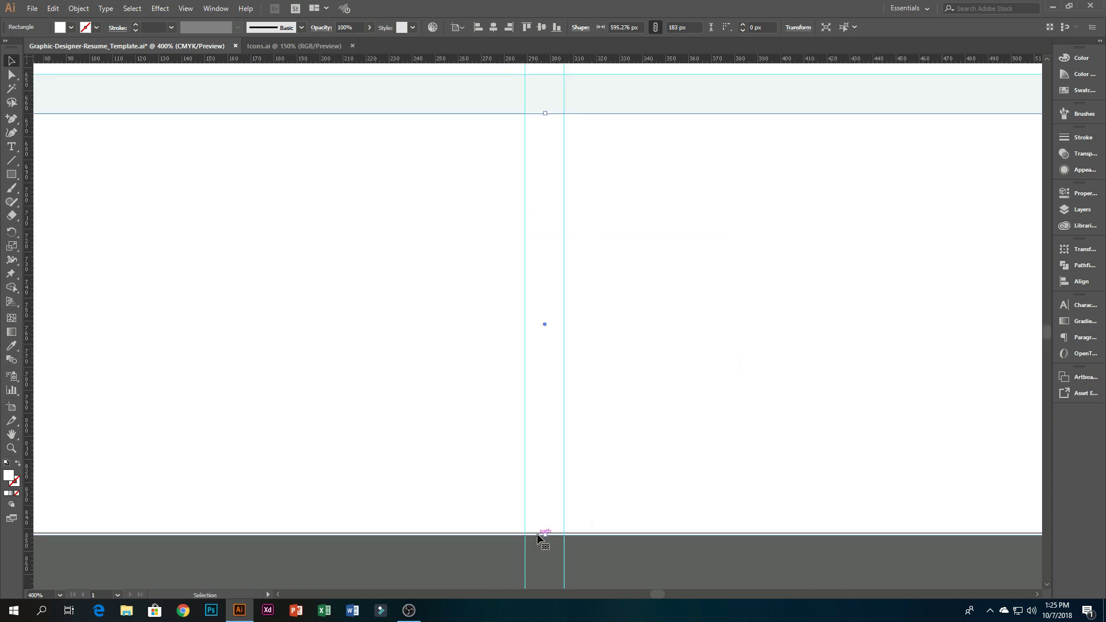
drag(544, 537, 544, 533)
click(533, 548)
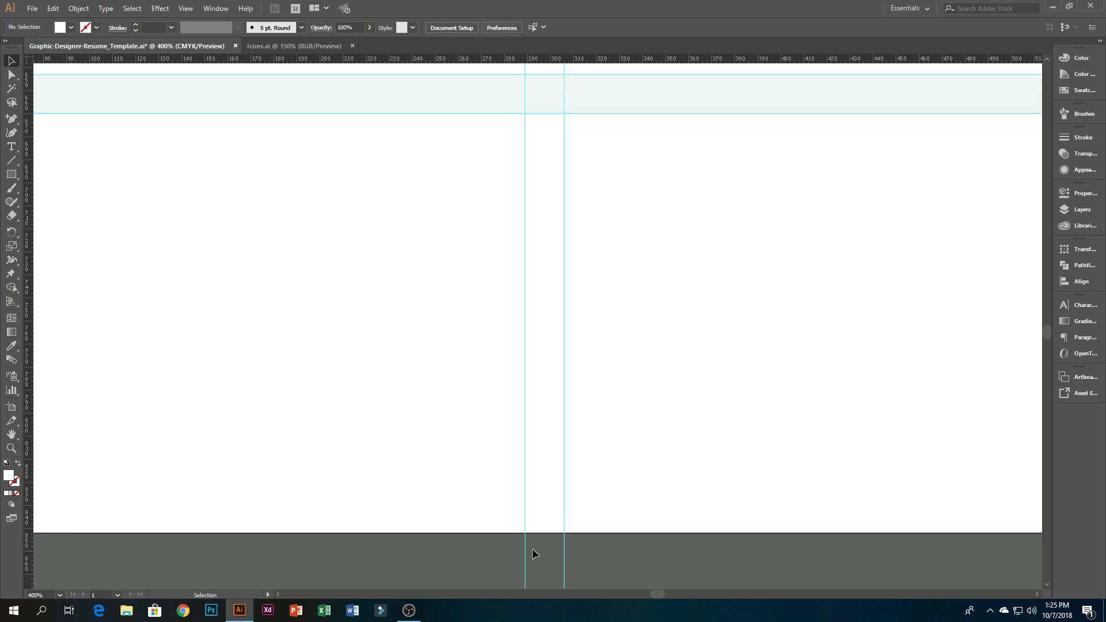
key(ctrl+minus)
scroll(536, 542, up, 1)
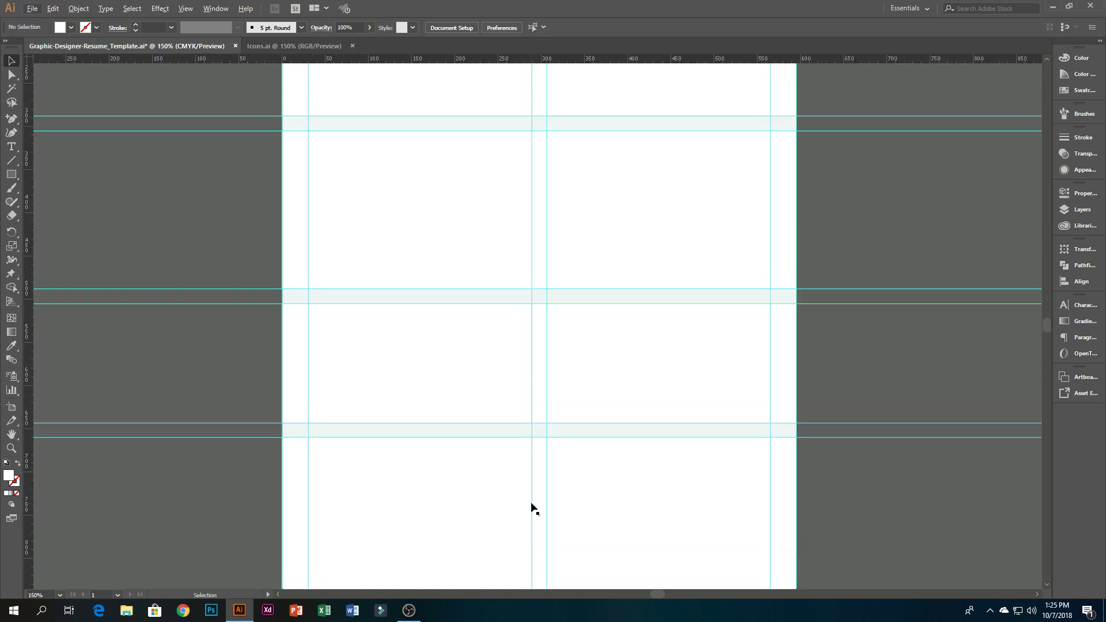
scroll(533, 508, up, 3)
scroll(530, 508, up, 1)
Narrow the middle and bottom rectangles to the right column and copy each into the left column.
click(494, 342)
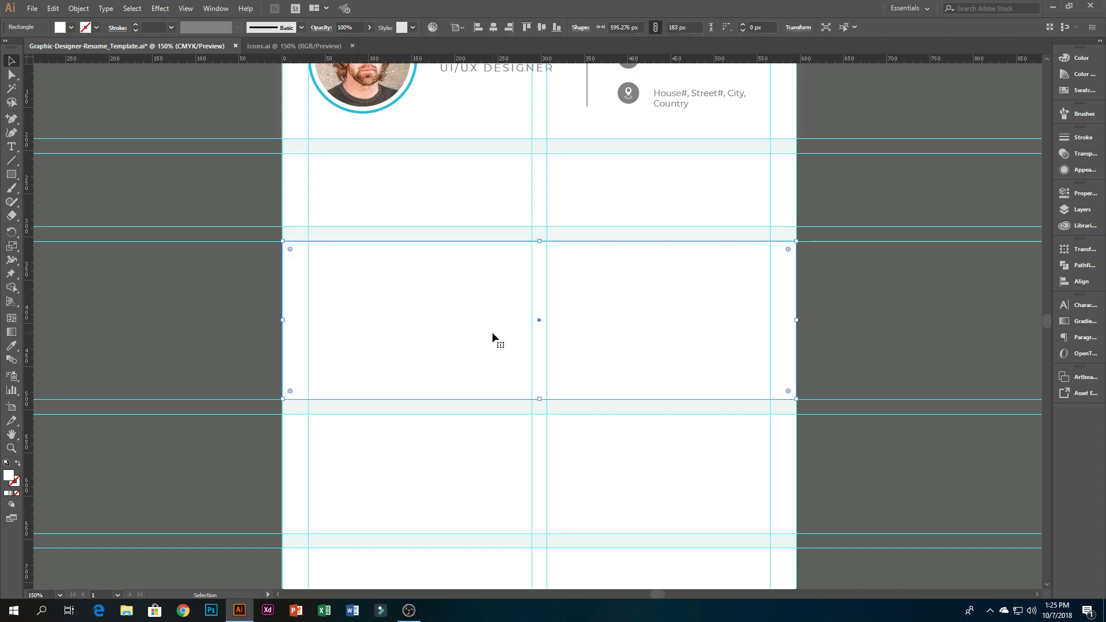
drag(289, 316, 548, 317)
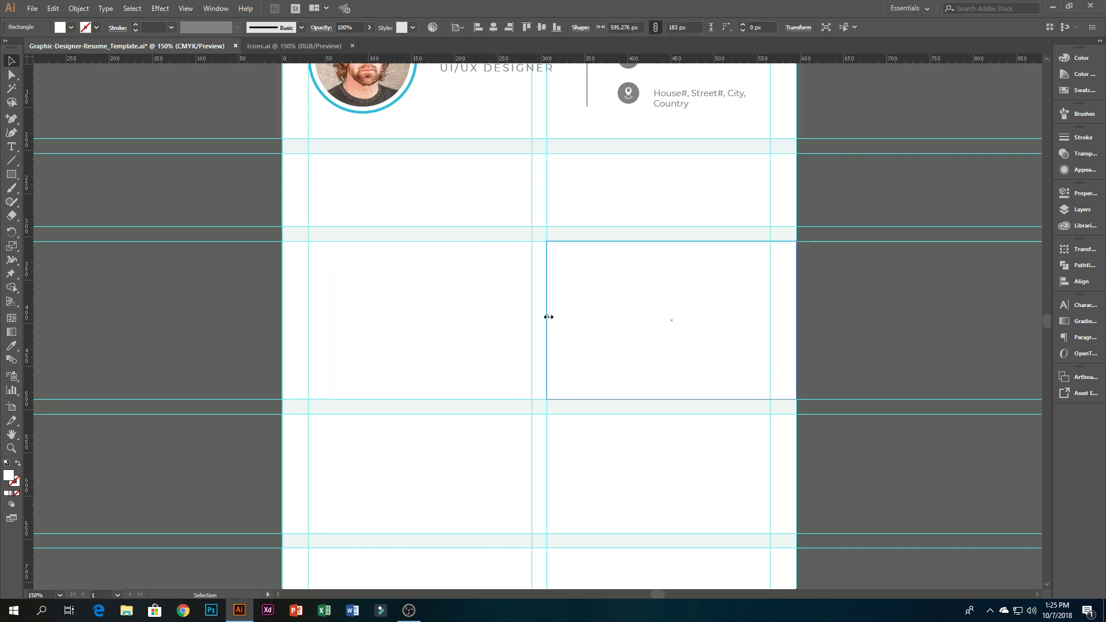
drag(668, 319, 417, 337)
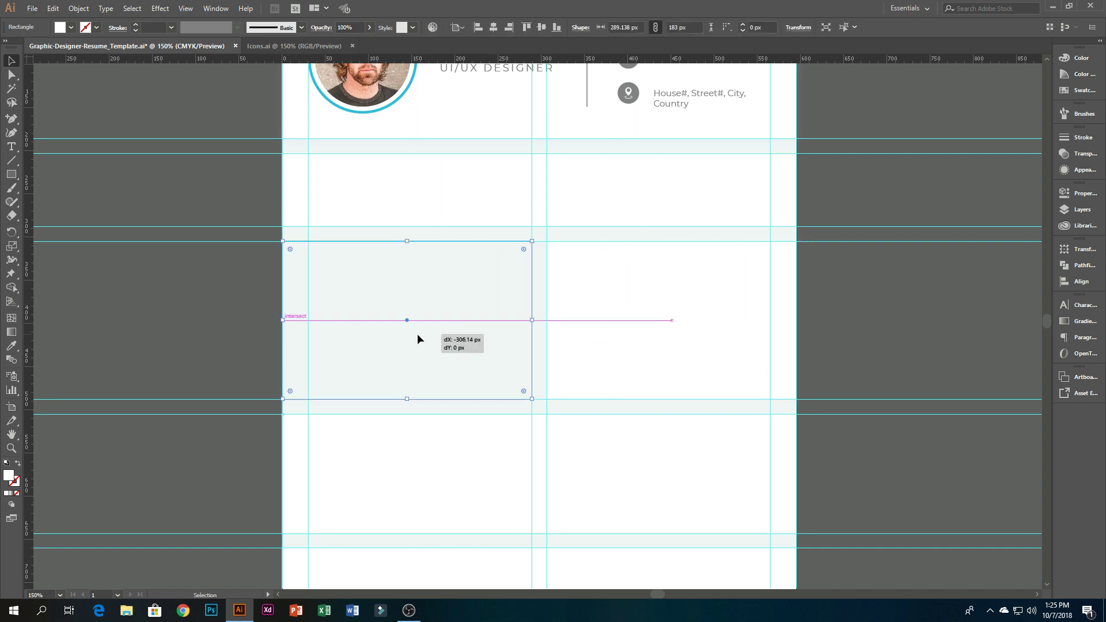
scroll(417, 334, down, 5)
click(434, 432)
drag(282, 489, 546, 492)
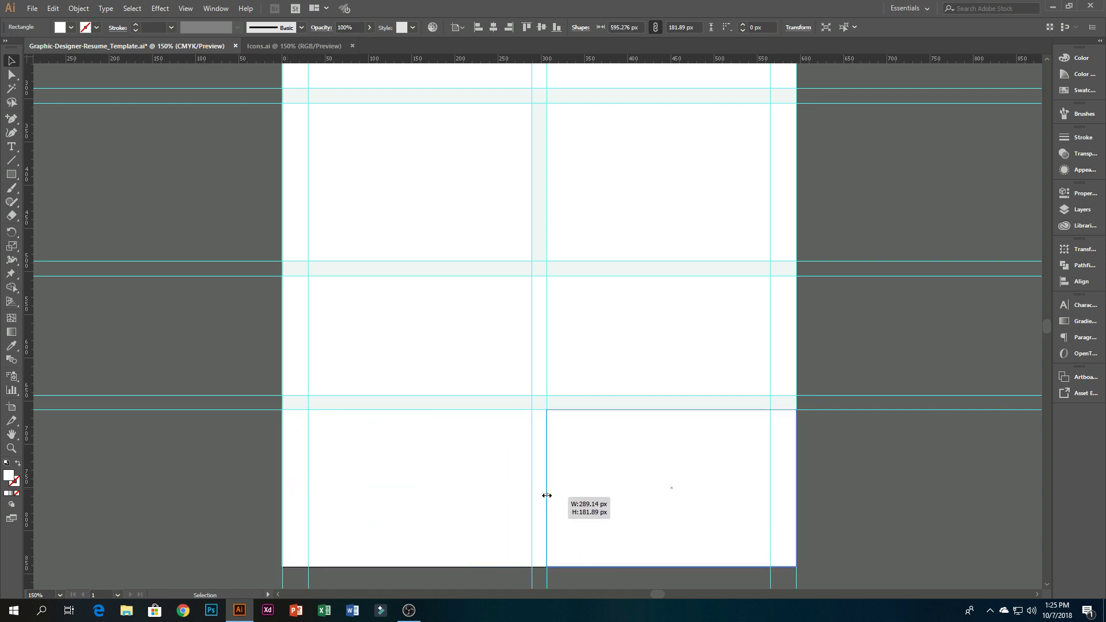
drag(640, 490, 372, 496)
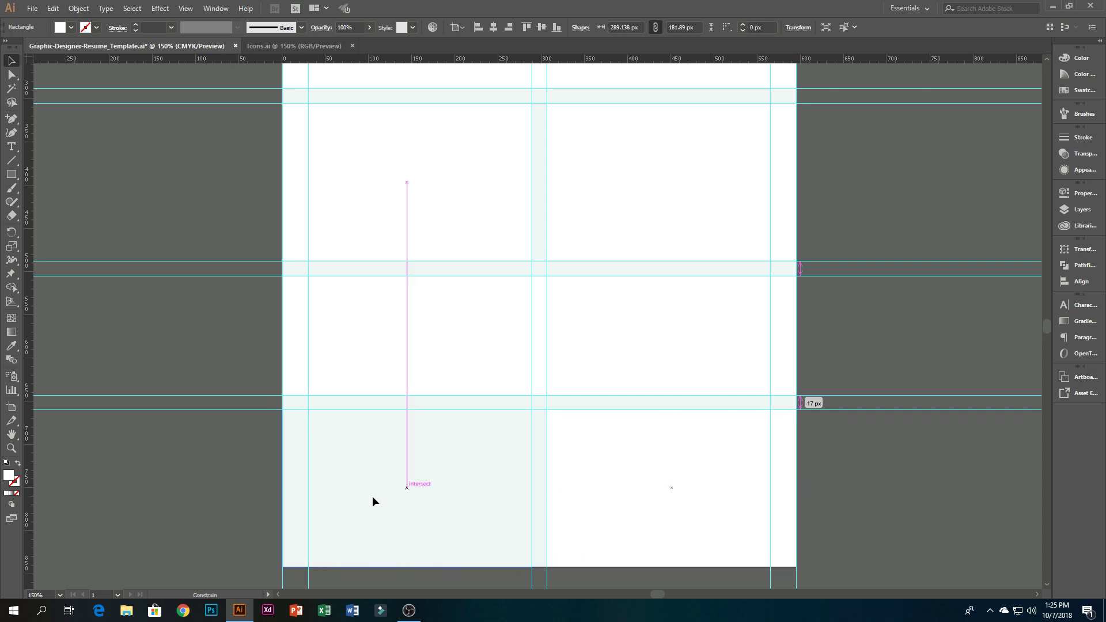
click(238, 500)
scroll(398, 484, down, 1)
scroll(424, 482, up, 2)
scroll(425, 471, up, 1)
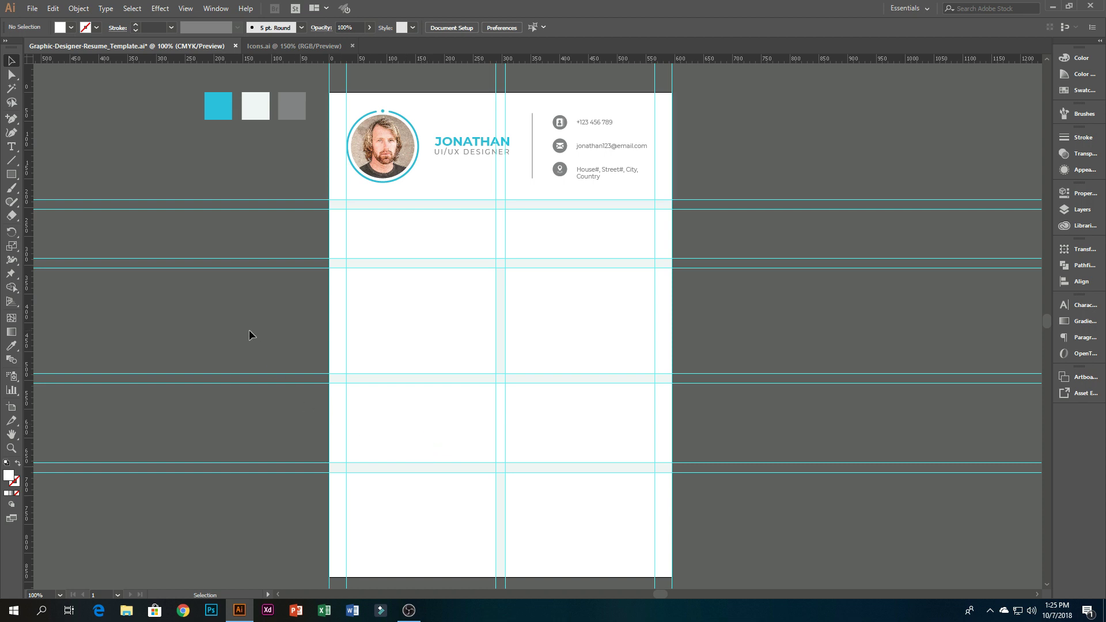
Hide the guides and select all the white panels below the header.
key(ctrl+semicolon)
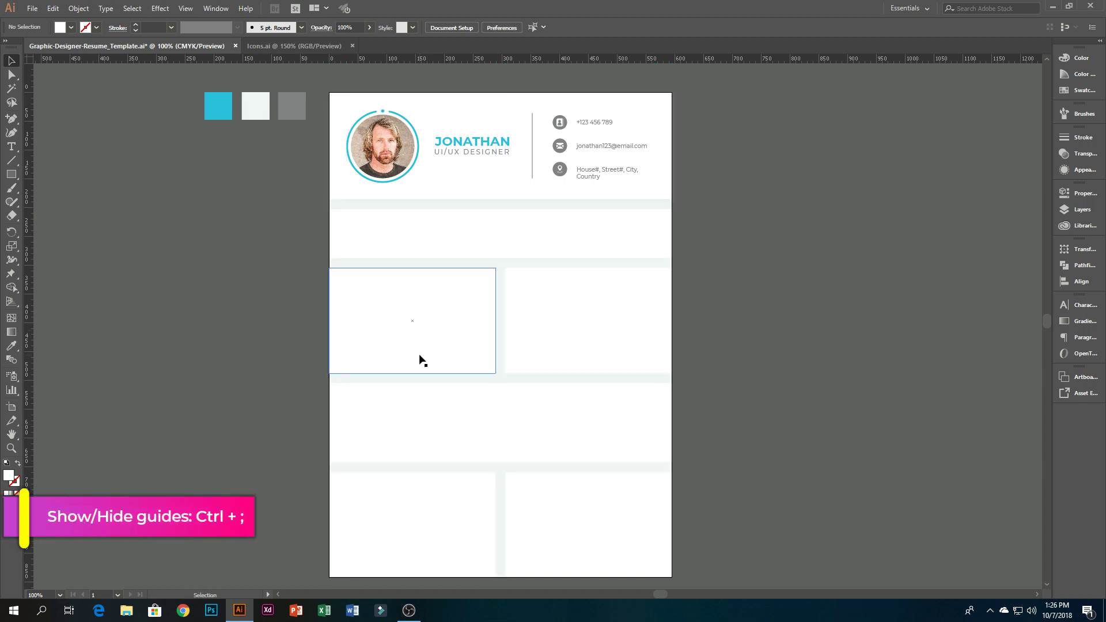
scroll(438, 359, down, 1)
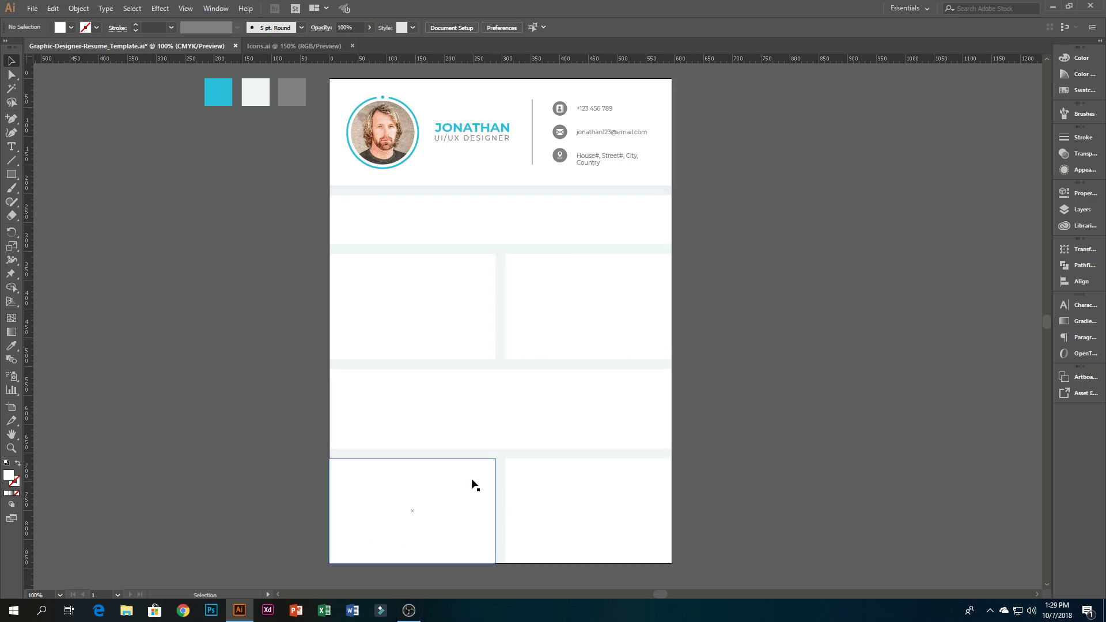
click(471, 478)
shift+click(562, 497)
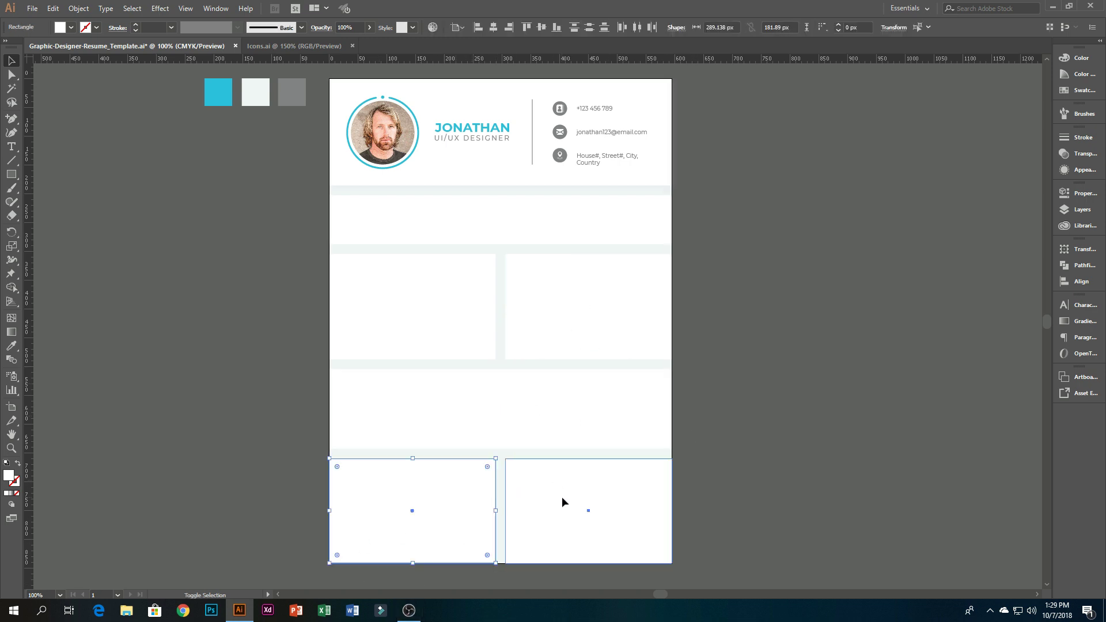
shift+click(552, 306)
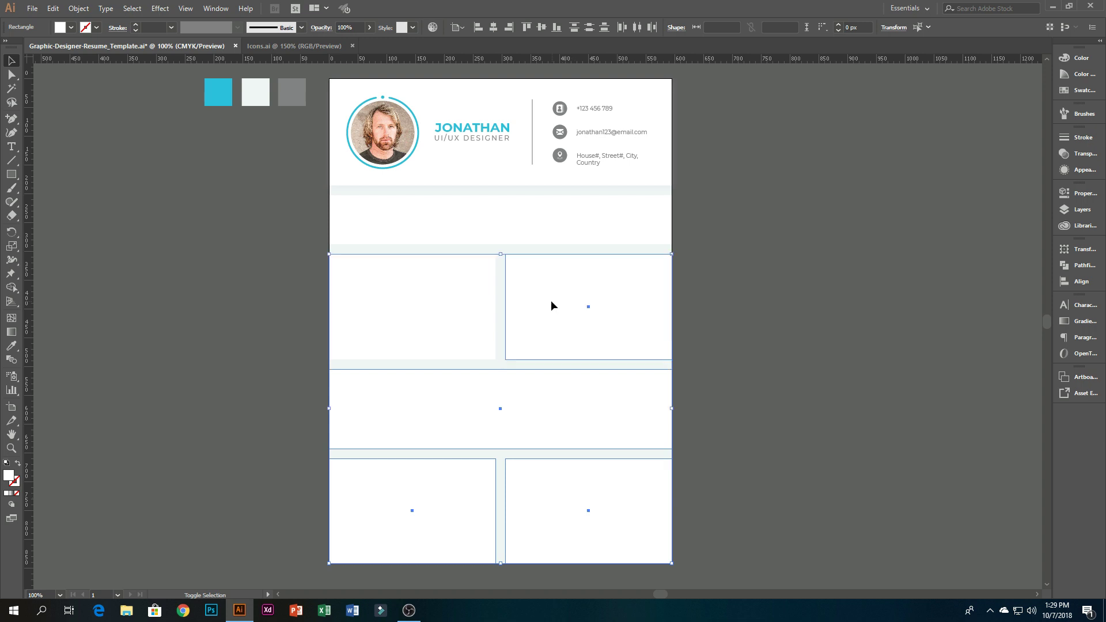
shift+click(452, 299)
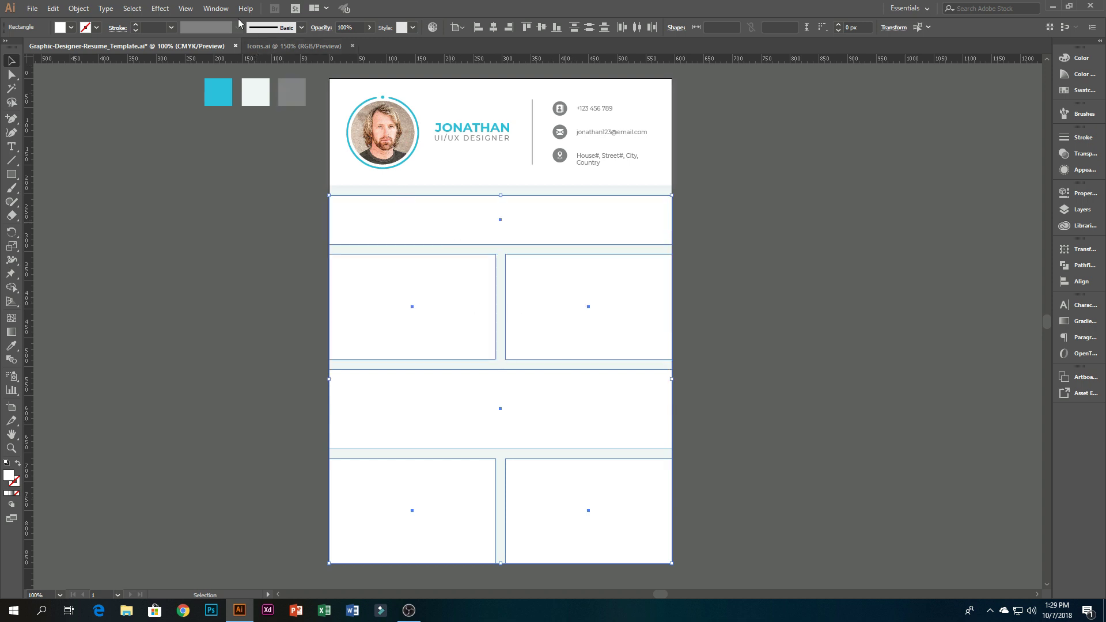
Give the panels a grey Multiply drop shadow at 10% opacity, X 1, Y 3, blur 5.
click(158, 8)
mouse_move(175, 138)
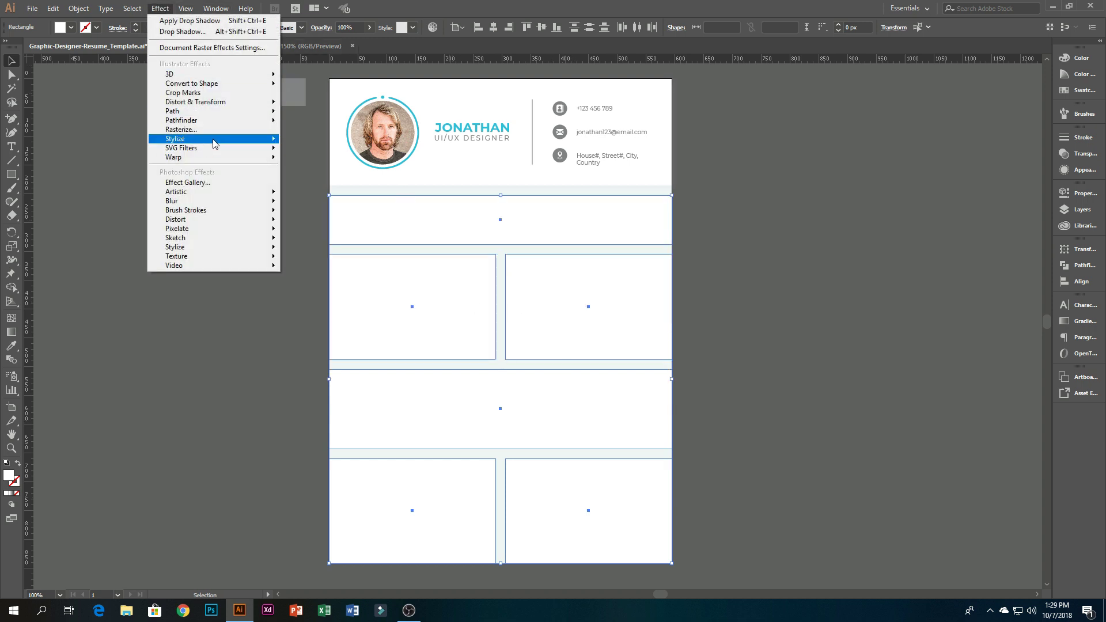
click(320, 140)
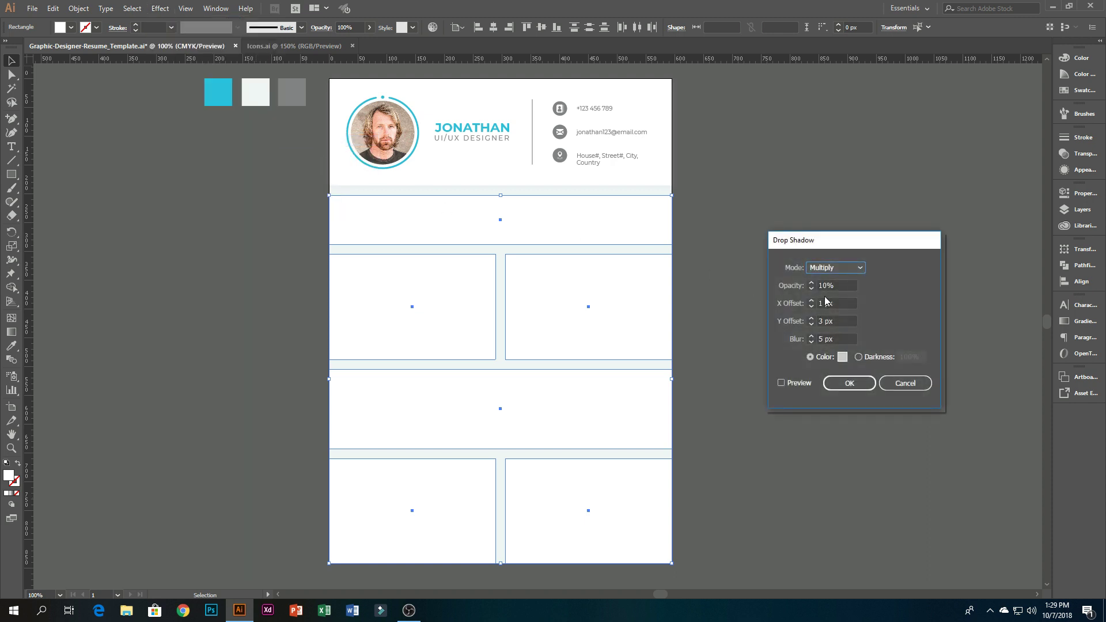
click(843, 357)
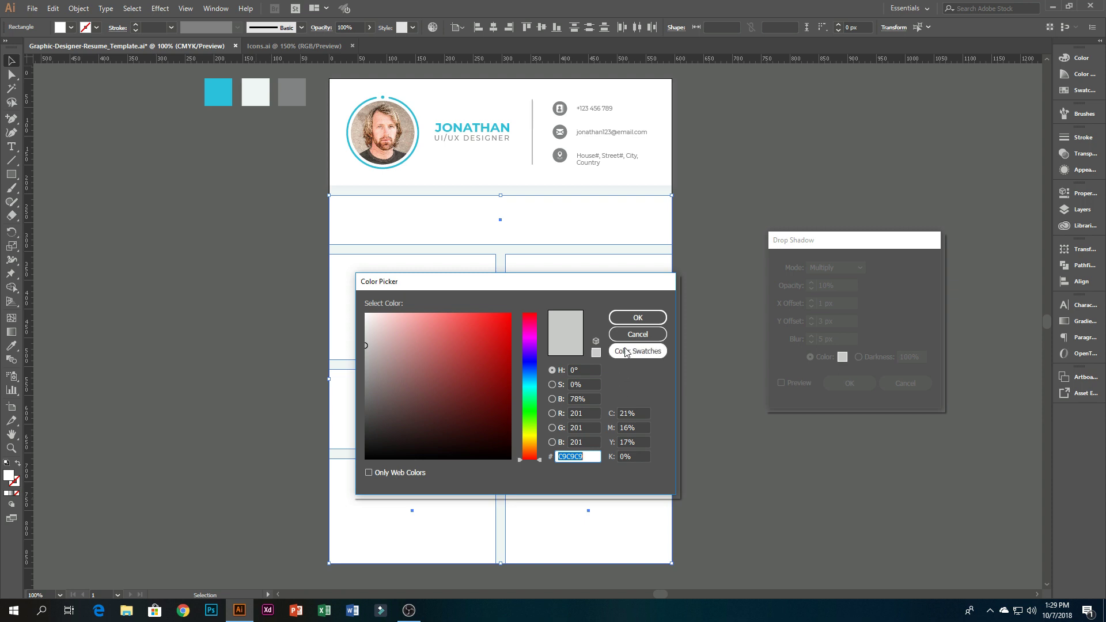
click(634, 318)
click(857, 386)
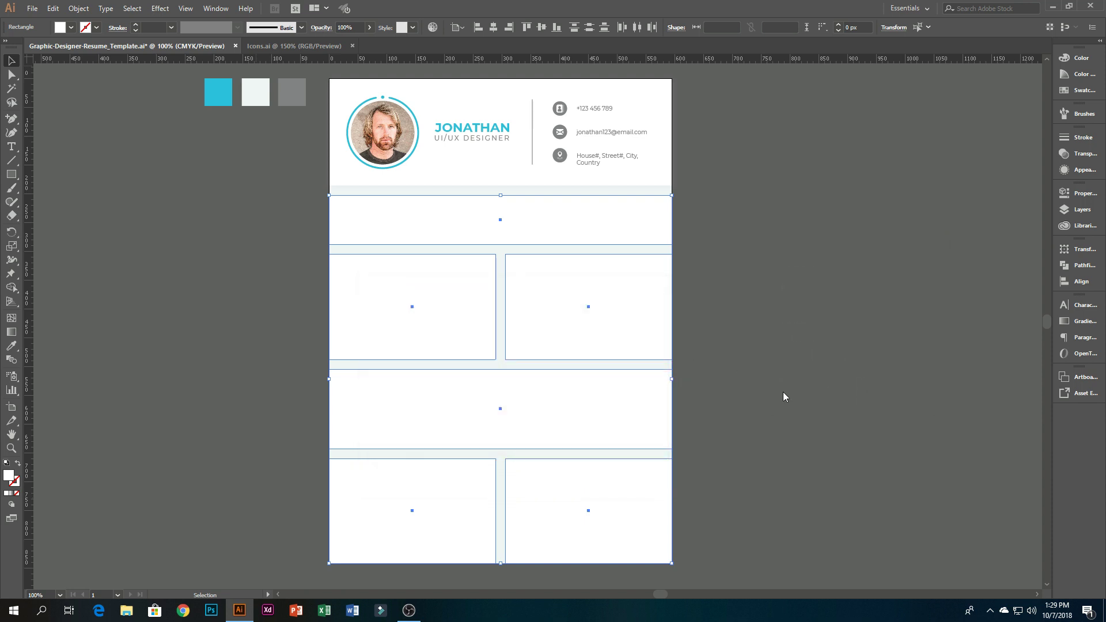
click(708, 415)
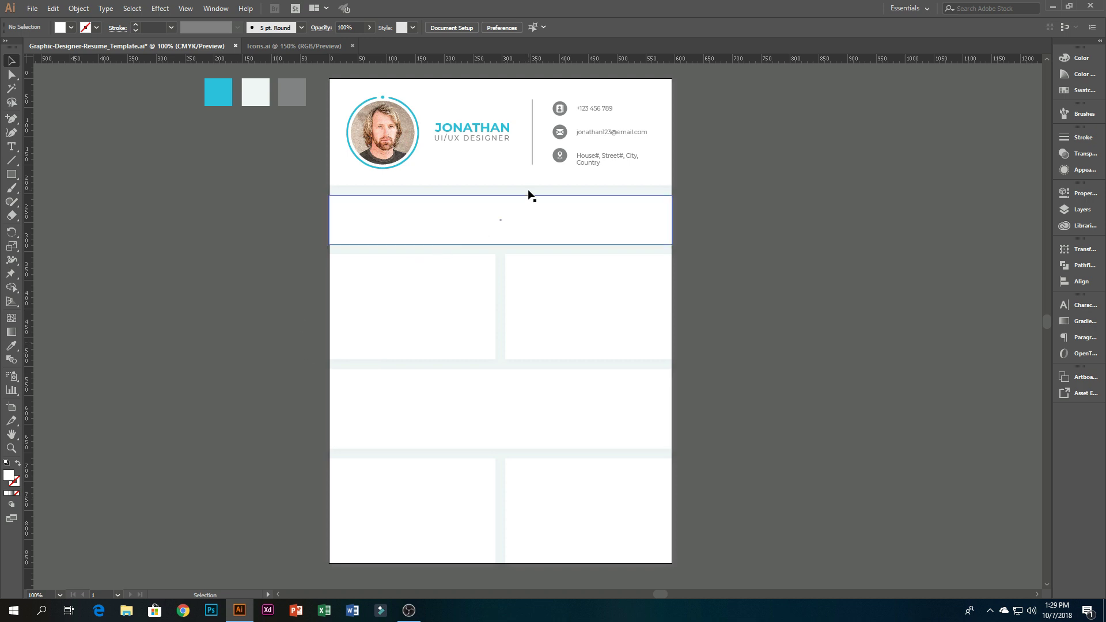
Type a 'Follow Me' heading in the band and move it up toward the centre.
alt+scroll(525, 193, up, 2)
scroll(500, 200, up, 2)
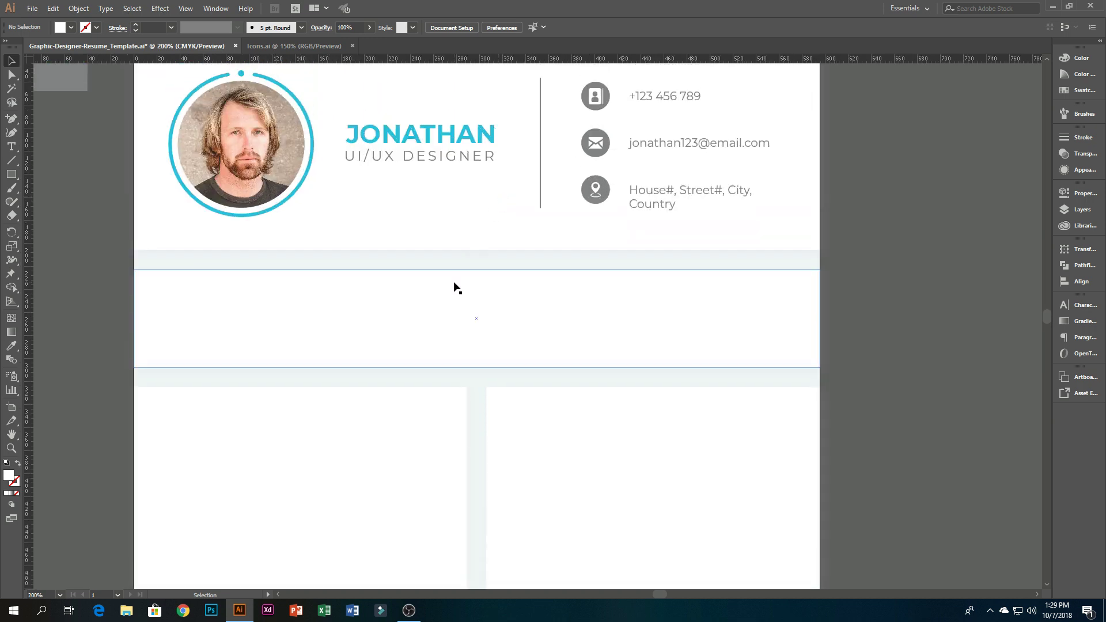
click(12, 148)
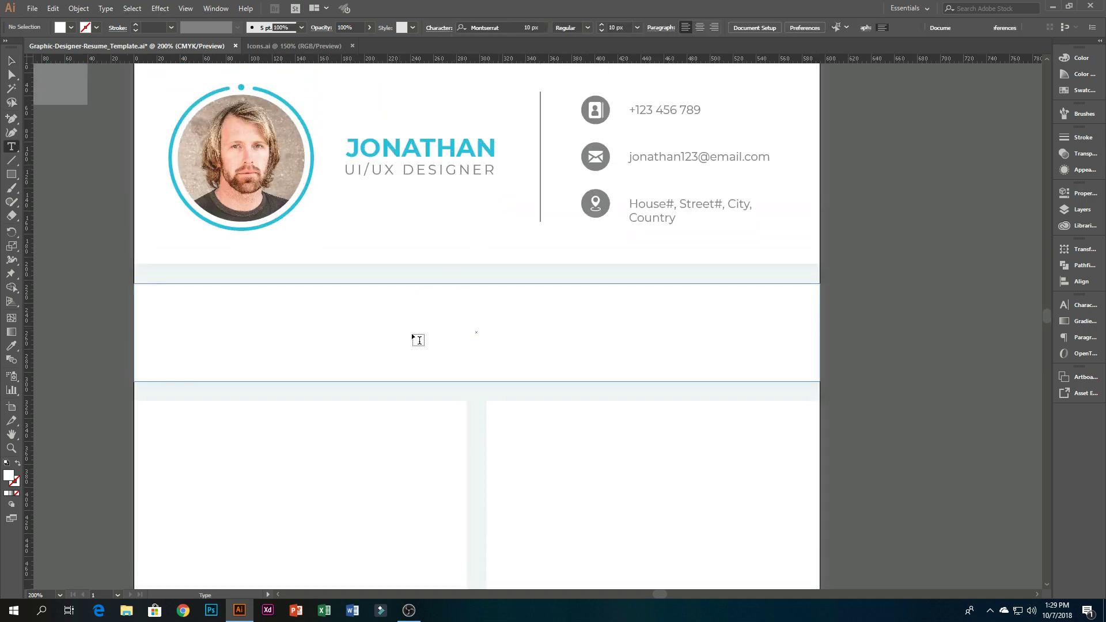
click(401, 326)
text(Follow Me)
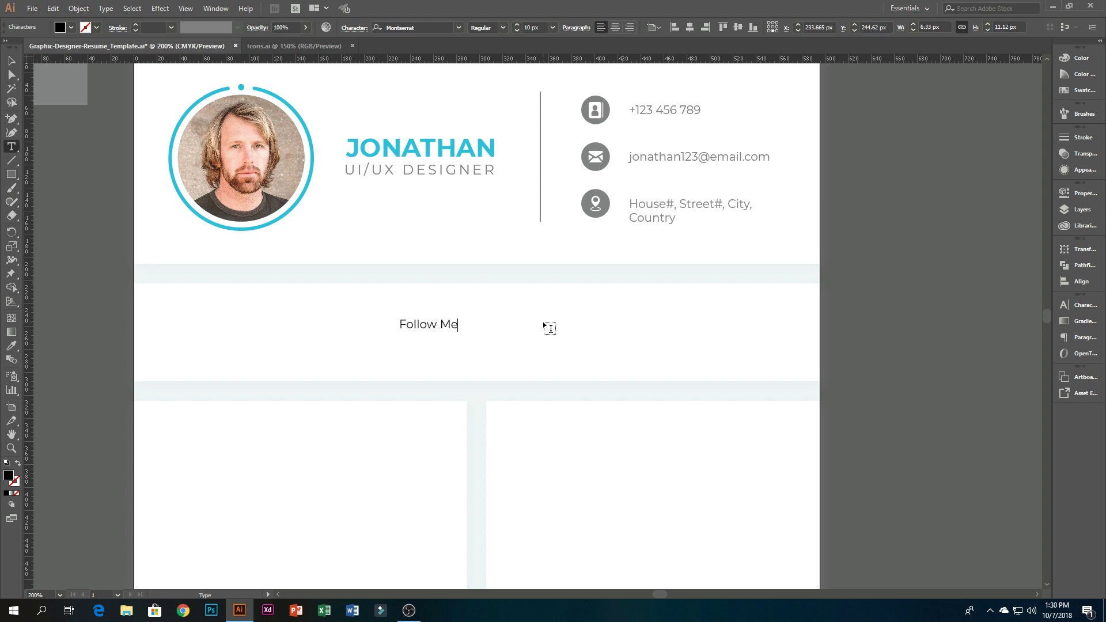
click(10, 62)
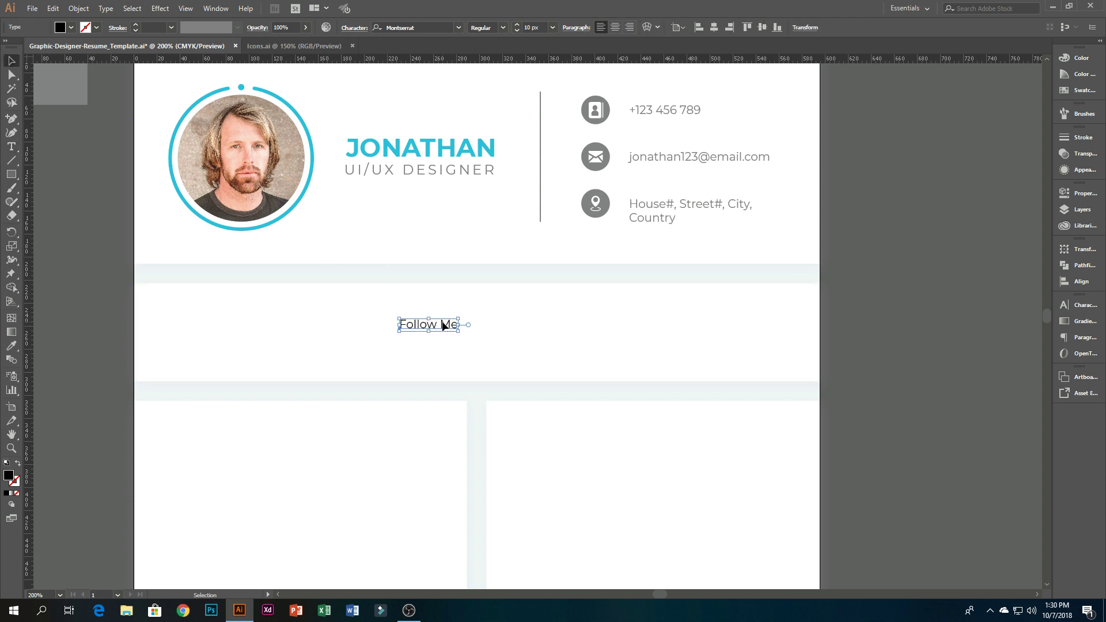
drag(444, 321, 495, 301)
Style 'Follow Me' as SemiBold 12 px in the name's cyan colour.
click(502, 27)
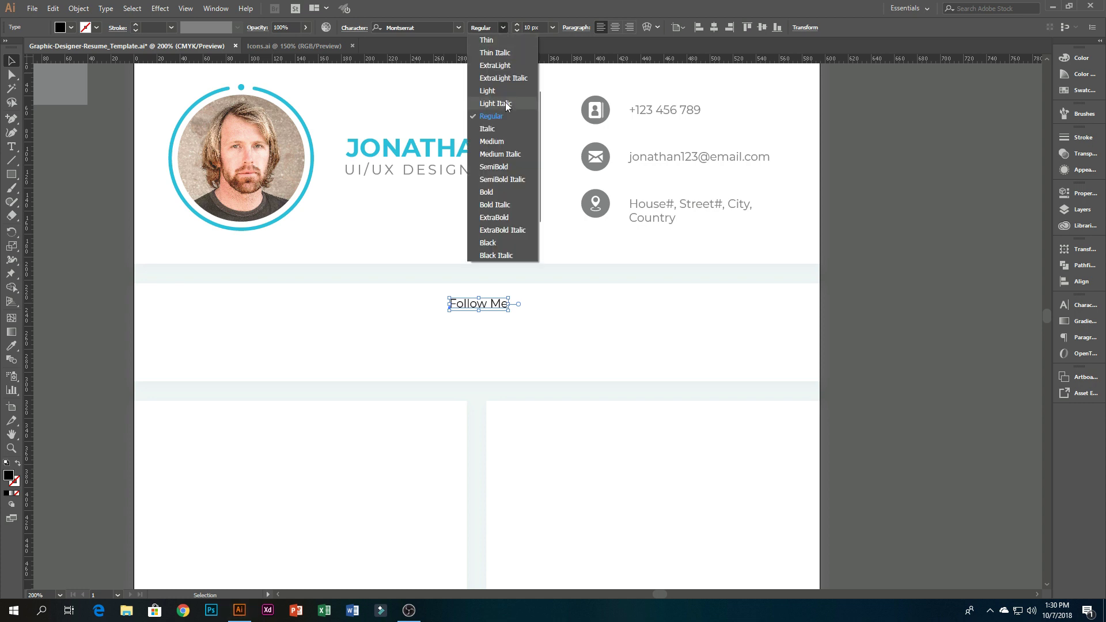
click(499, 192)
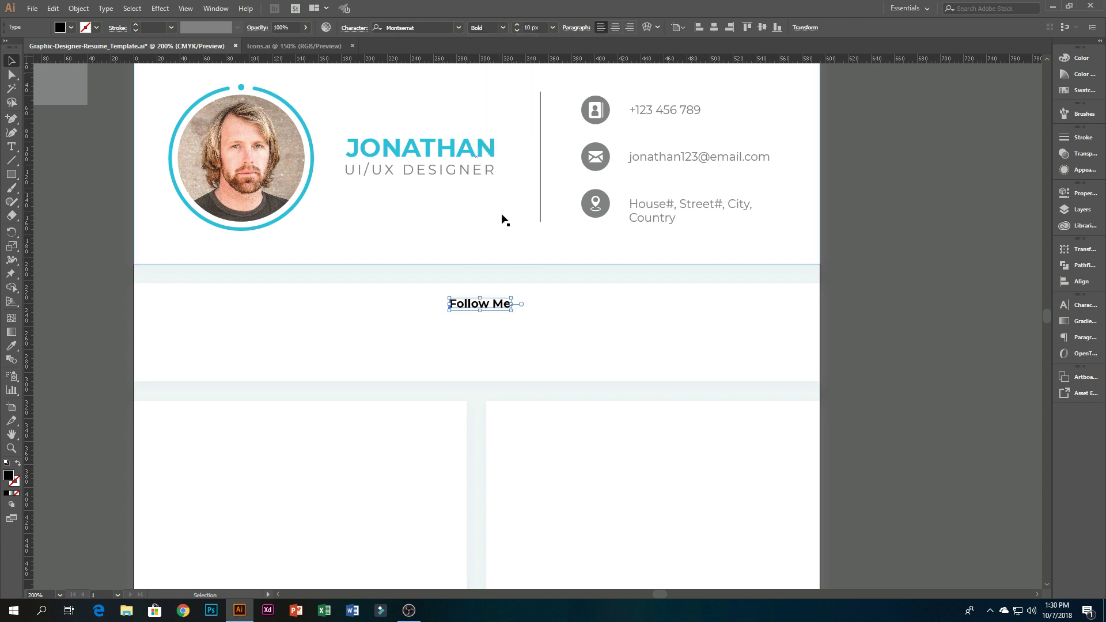
click(503, 28)
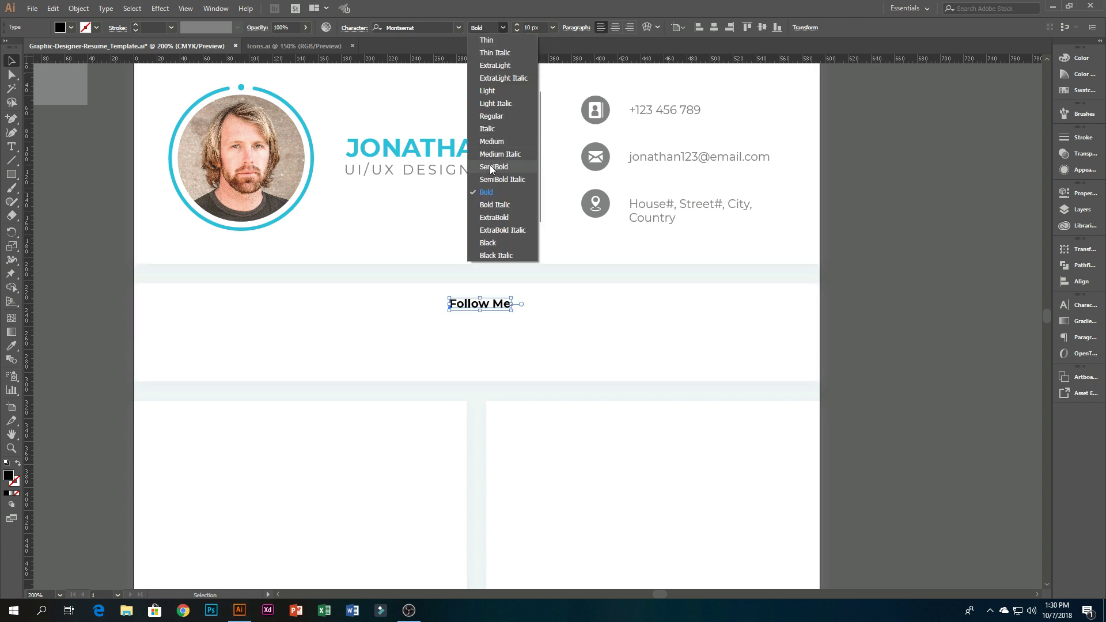
click(500, 167)
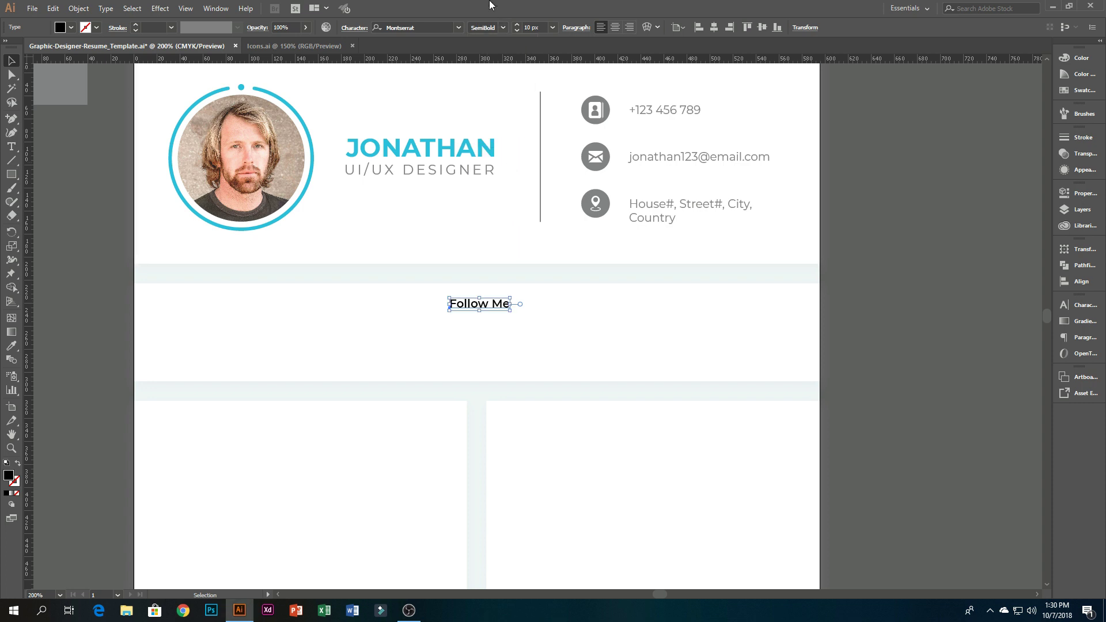
click(516, 27)
click(517, 26)
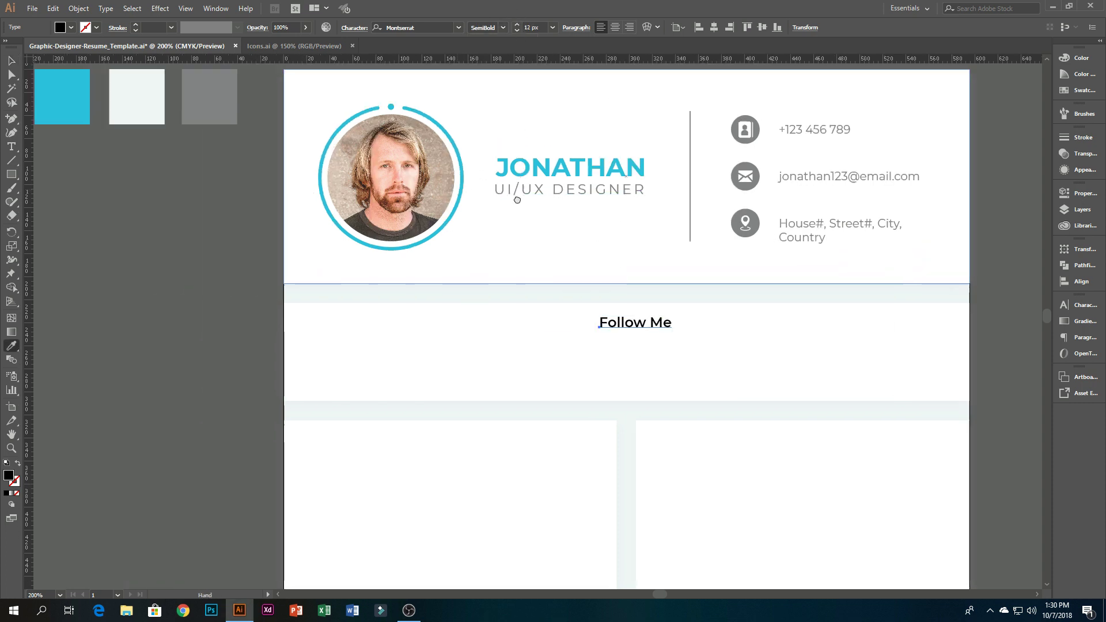
scroll(452, 267, left, 5)
click(136, 115)
scroll(237, 321, right, 5)
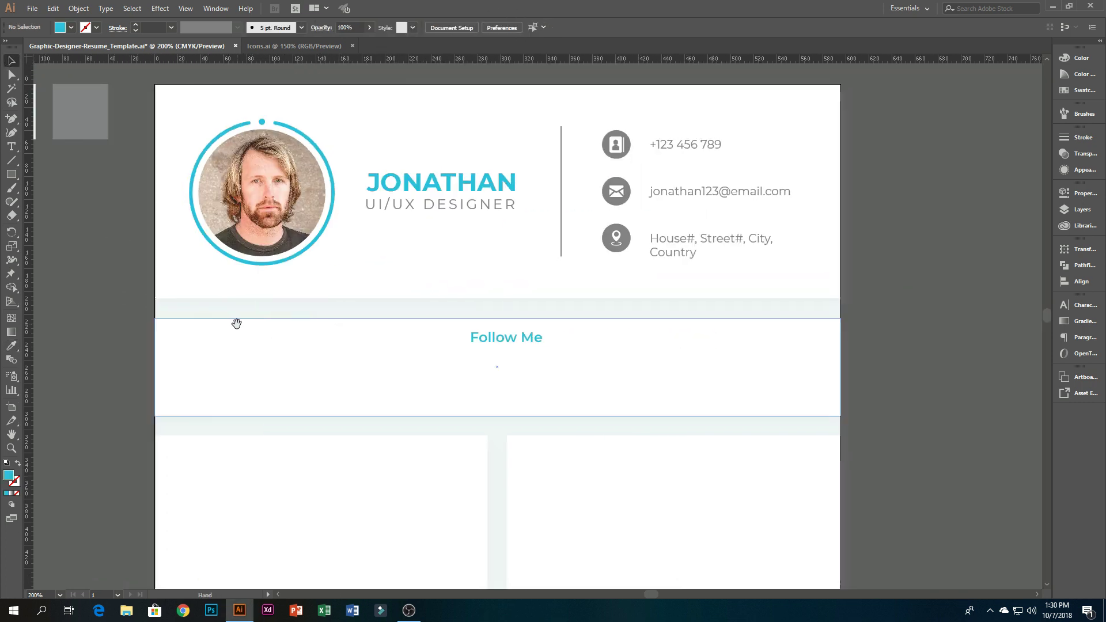
key(ctrl+equal)
key(ctrl+equal)
key(ctrl+equal)
drag(521, 337, 516, 292)
key(ctrl+minus)
key(ctrl+minus)
key(ctrl+minus)
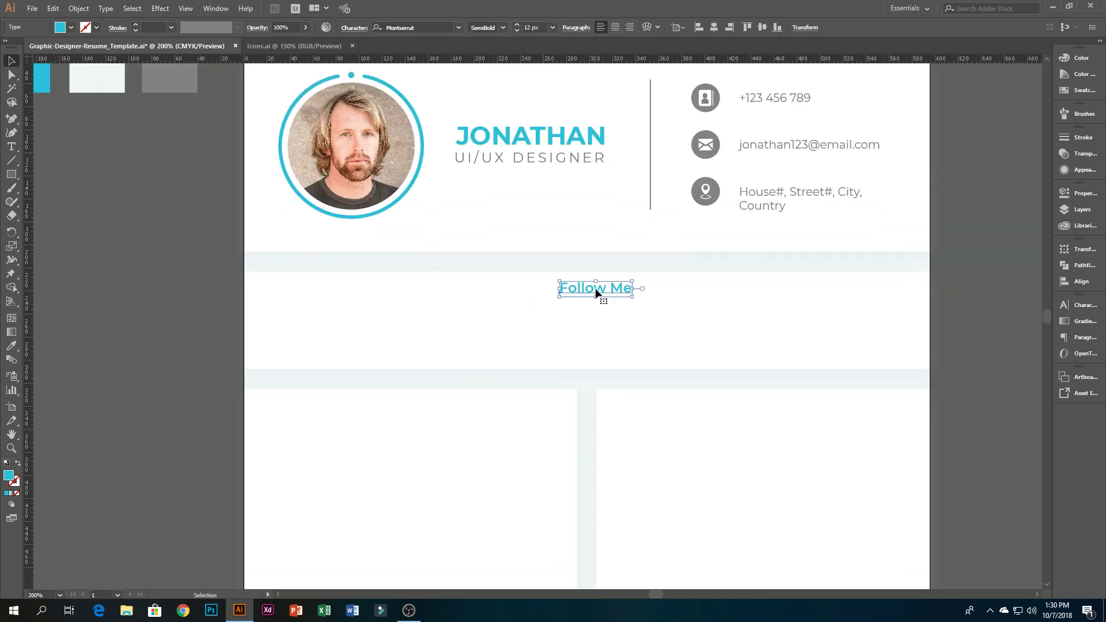
click(497, 320)
Copy the Follow Me heading into the left box as 'Education', centred horizontally in the box.
drag(569, 291, 403, 413)
key(ctrl+plus)
key(ctrl+plus)
key(ctrl+plus)
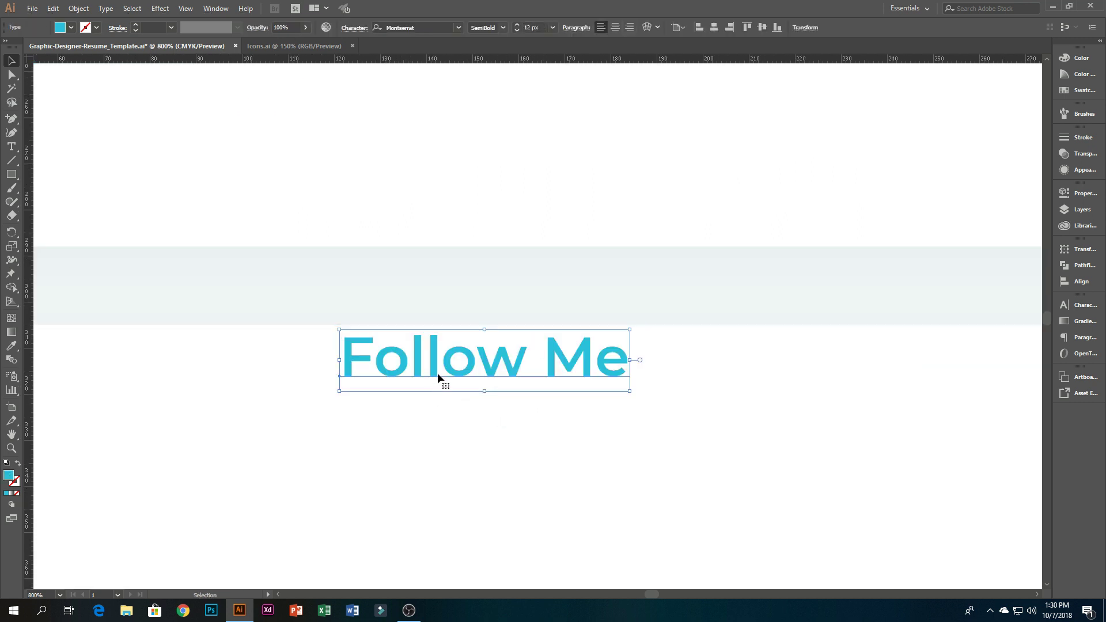
key(t)
click(334, 385)
key(ctrl+a)
text(Ed)
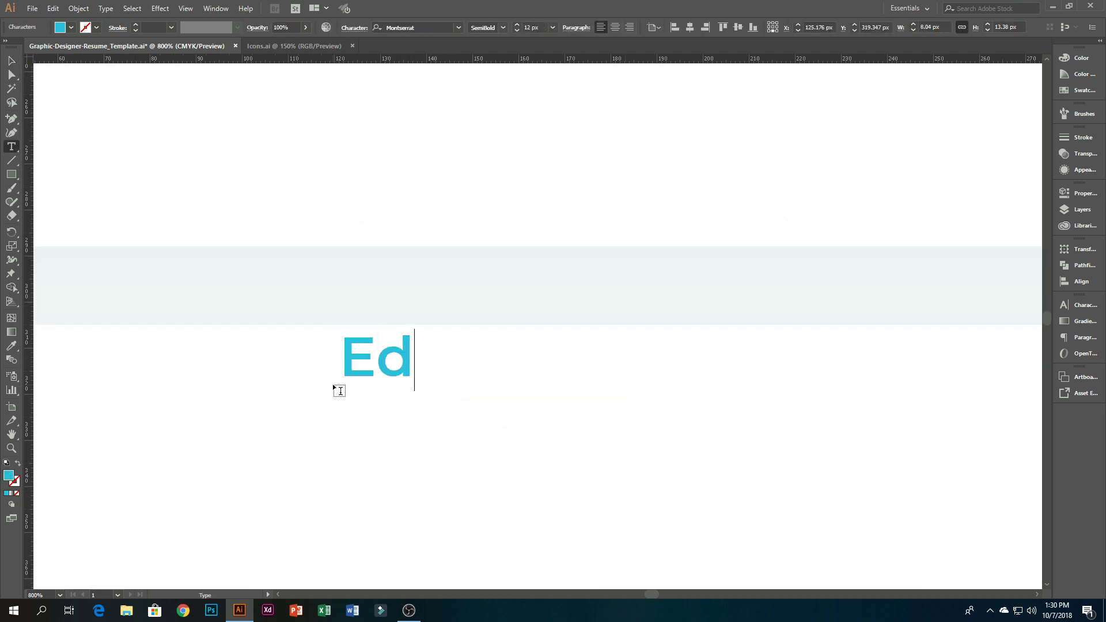
text(ucation)
key(Escape)
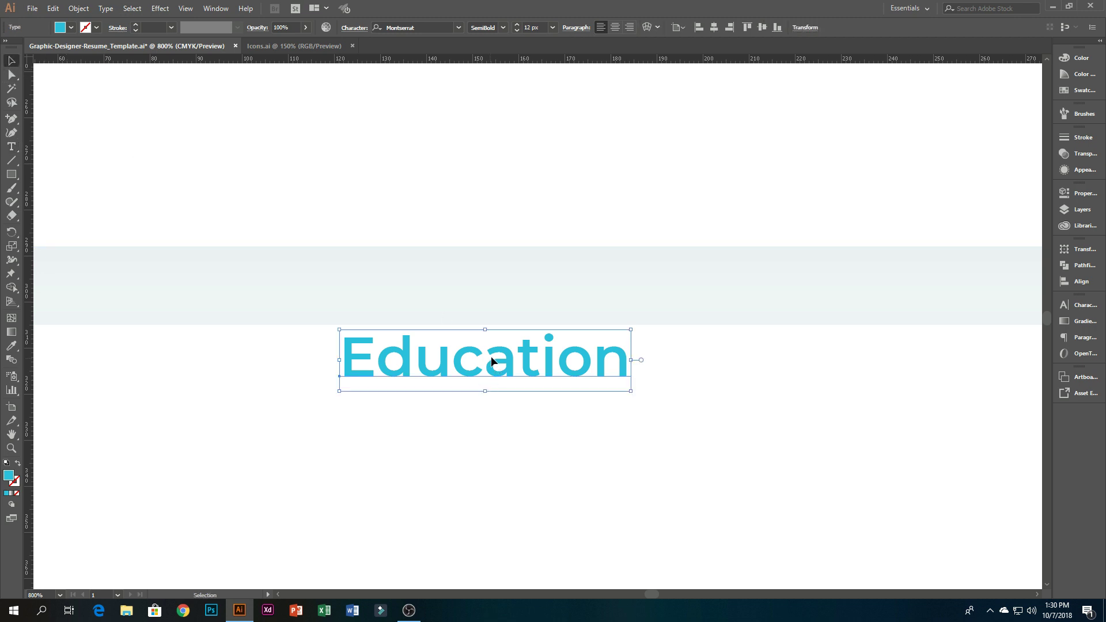
drag(491, 357, 490, 350)
key(shift+Down)
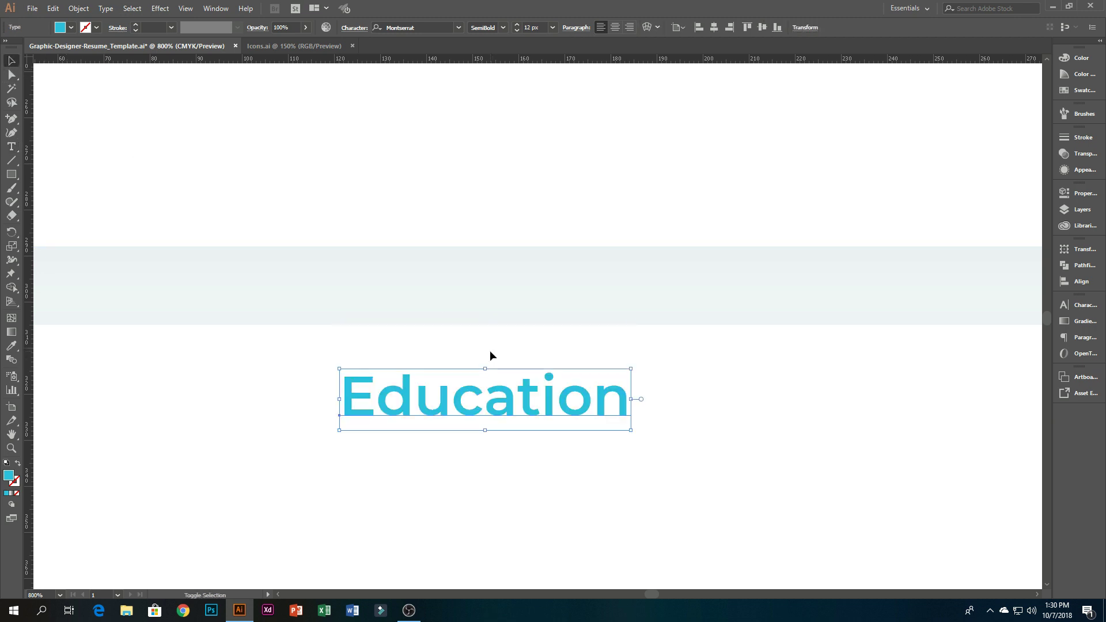
key(ctrl+minus)
key(ctrl+minus)
key(ctrl+minus)
shift+click(518, 430)
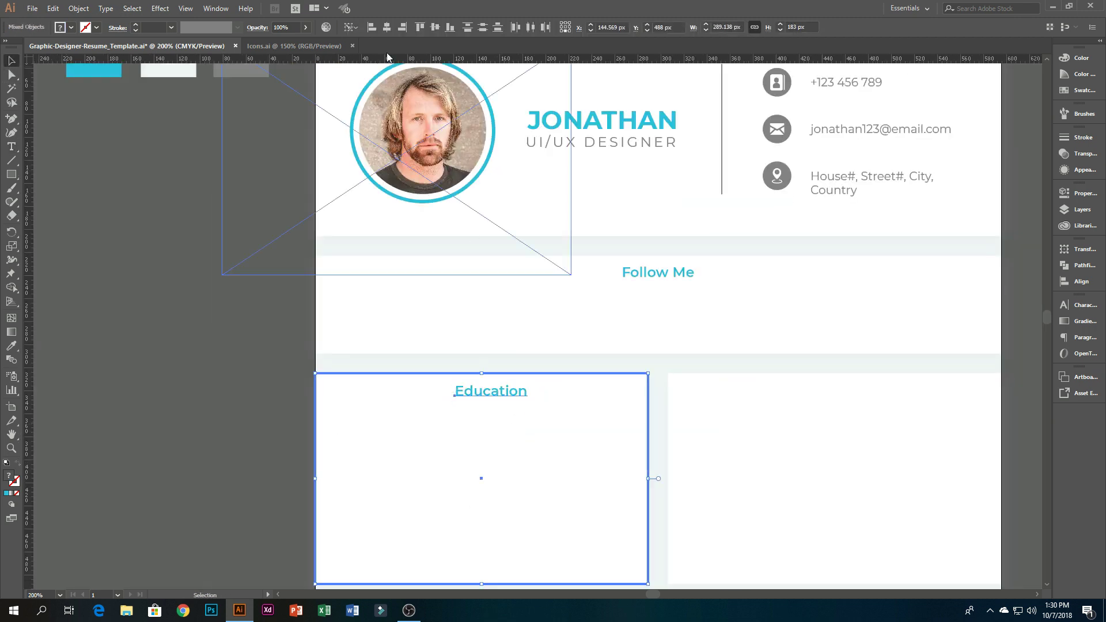
click(386, 30)
Copy the Education heading into the right box and retype it as 'Certificates'.
scroll(361, 398, right, 5)
drag(360, 398, 713, 427)
shift+click(637, 435)
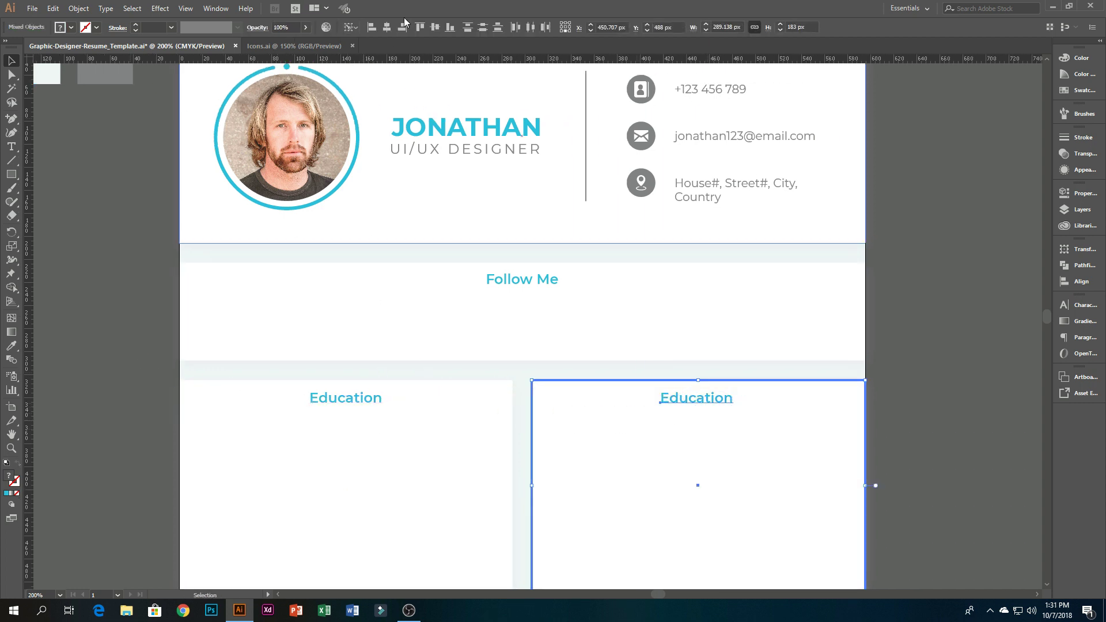
scroll(724, 378, down, 1)
double_click(732, 372)
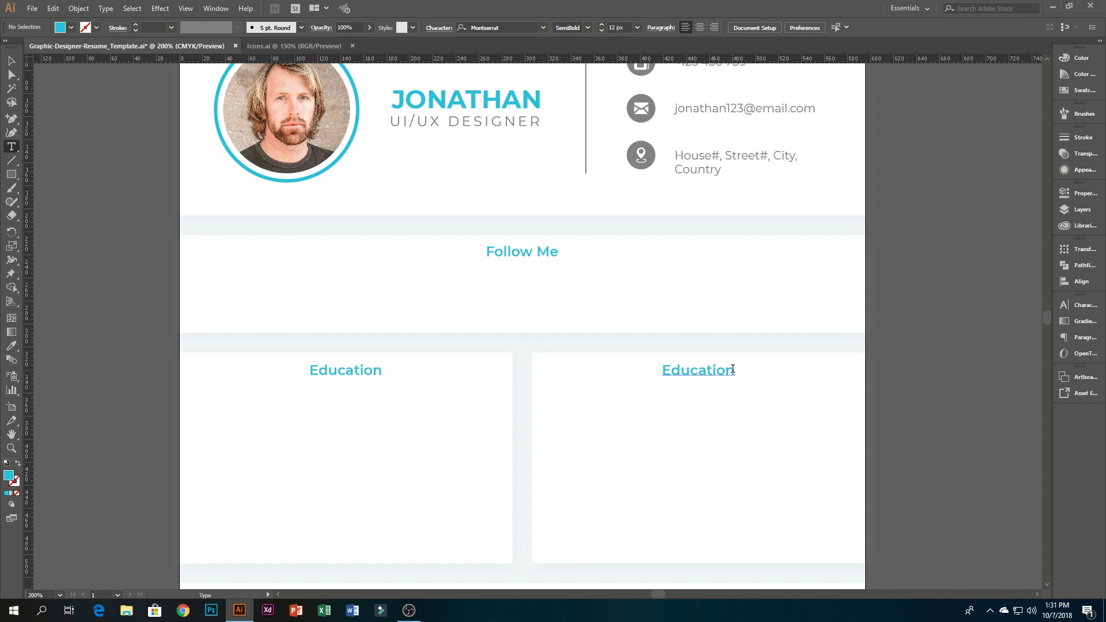
drag(733, 371, 660, 382)
text(Certificates)
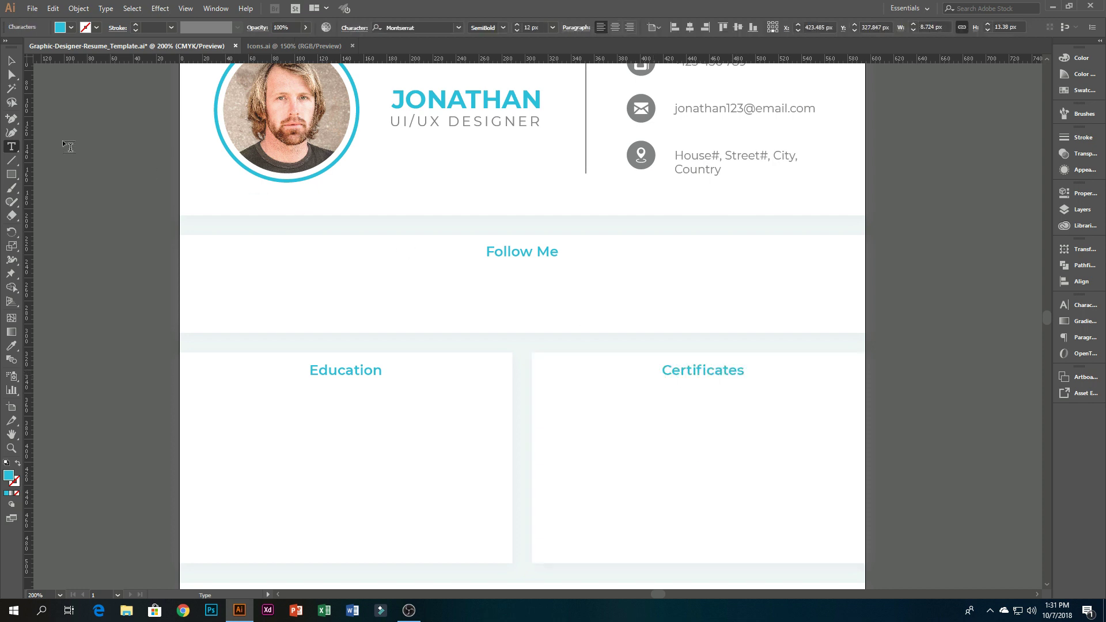
click(12, 62)
shift+click(563, 425)
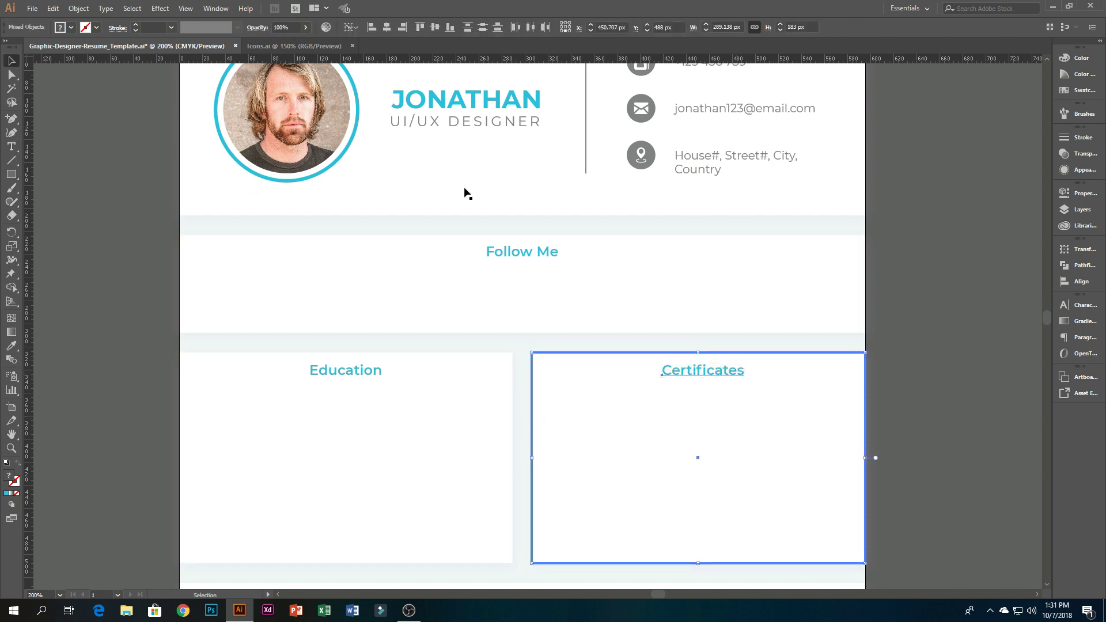
click(909, 309)
Copy a heading into the band below and start typing 'Skills'.
scroll(891, 362, down, 2)
scroll(890, 362, down, 2)
mouse_move(566, 128)
mouse_down()
mouse_move(568, 480)
mouse_move(475, 477)
mouse_up()
text(t)
text(Skills)
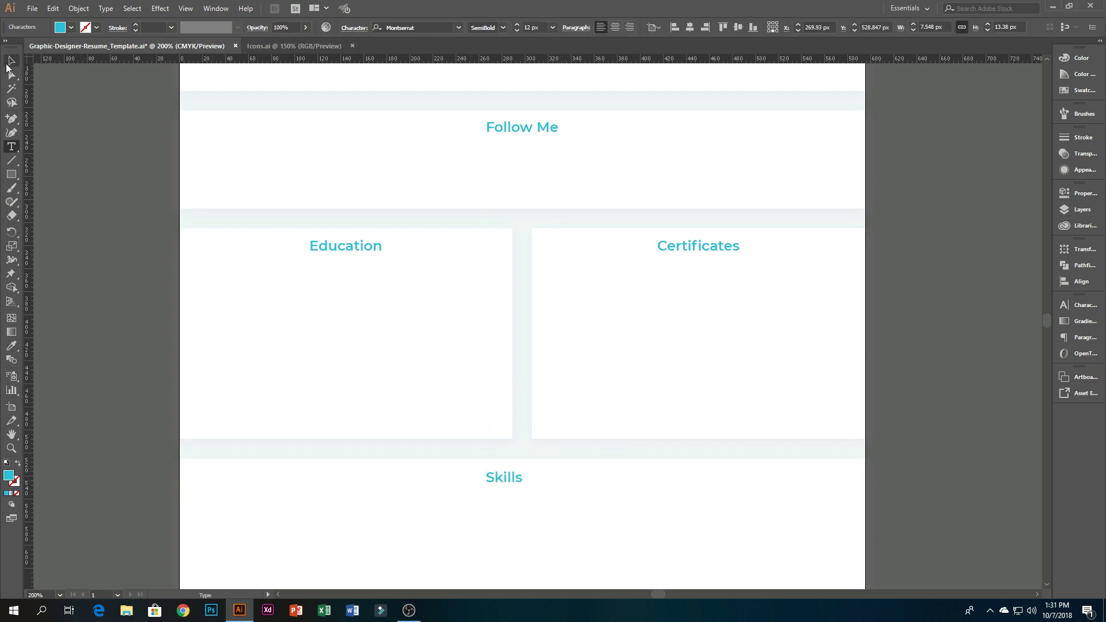
Finish the Skills heading and raise it slightly.
click(8, 64)
scroll(524, 479, up, 5)
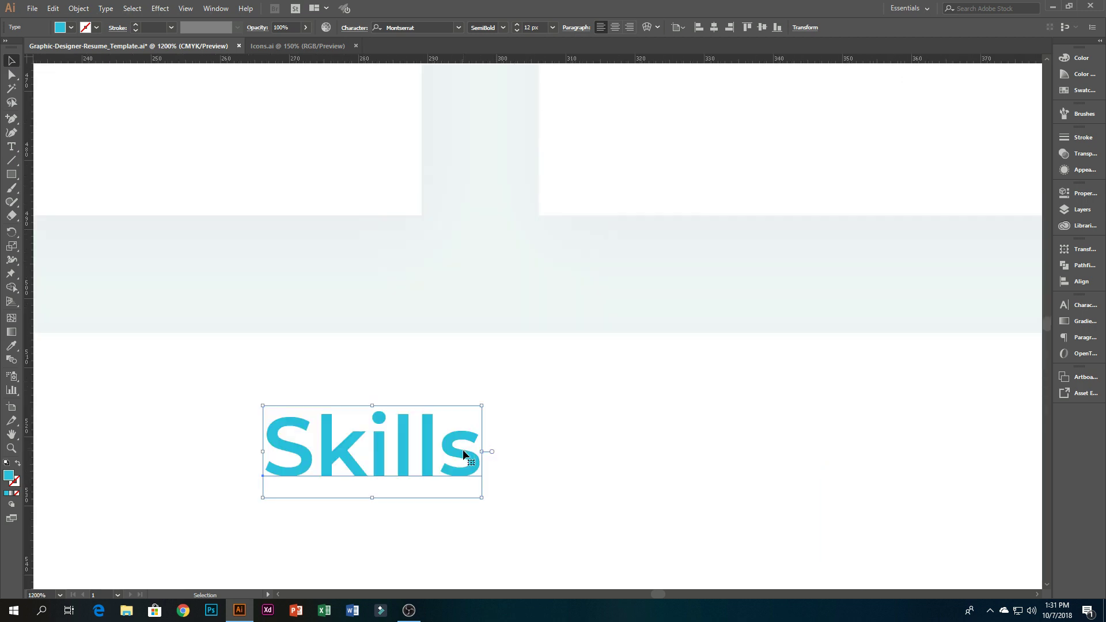
drag(463, 450, 461, 369)
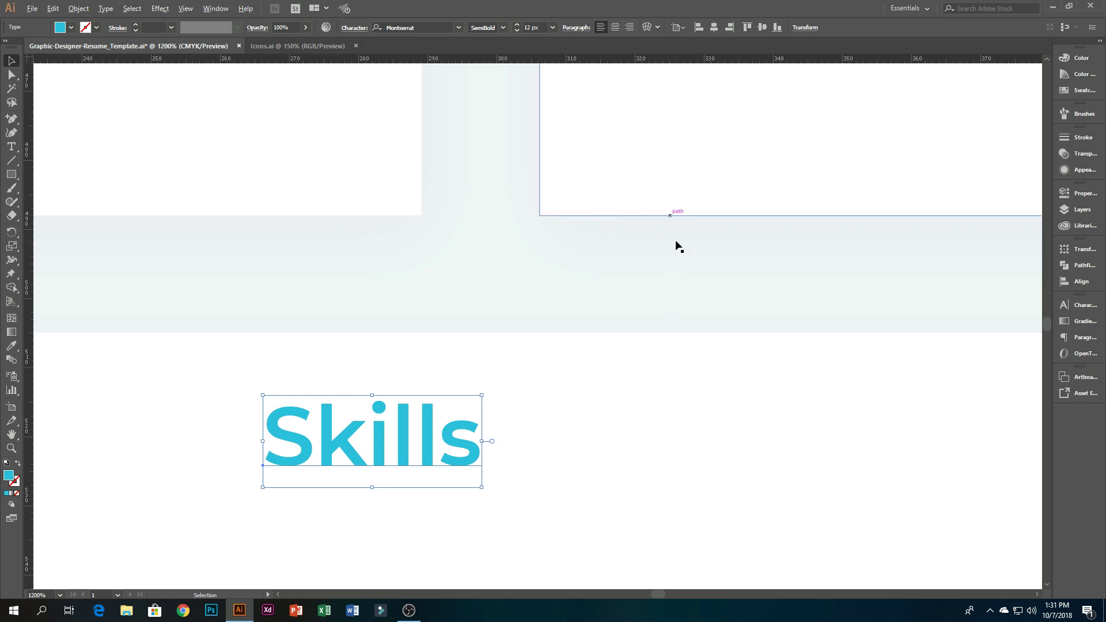
scroll(675, 305, down, 3)
scroll(673, 361, down, 2)
scroll(680, 366, down, 1)
scroll(682, 368, down, 1)
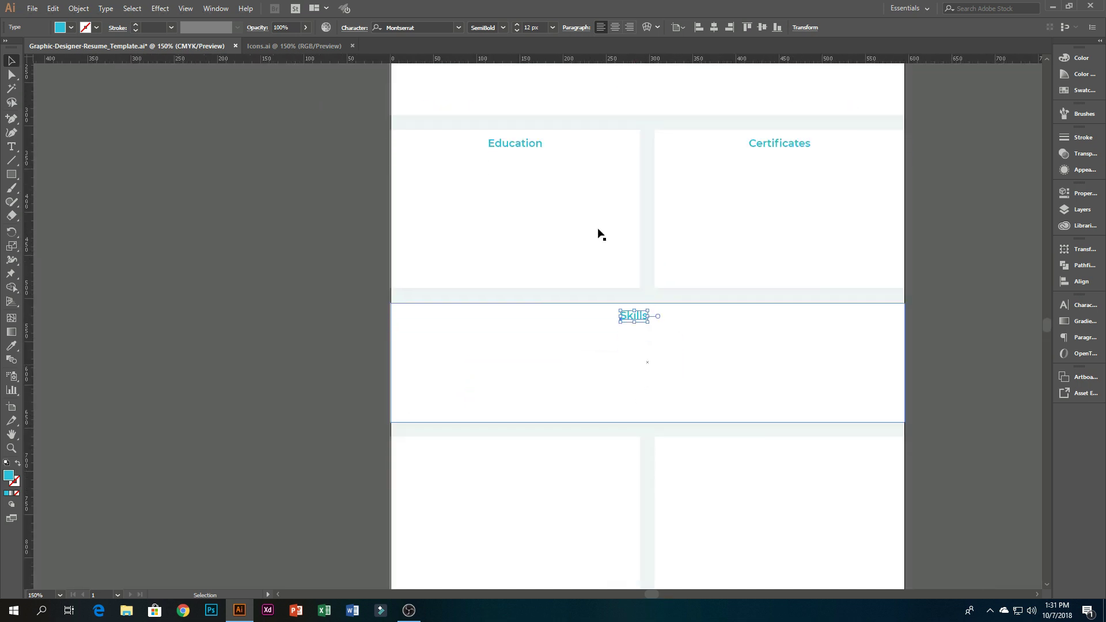
Copy the Education and Certificates headings down into the lower pair of boxes.
drag(527, 149, 551, 378)
key(ctrl+z)
shift+click(768, 147)
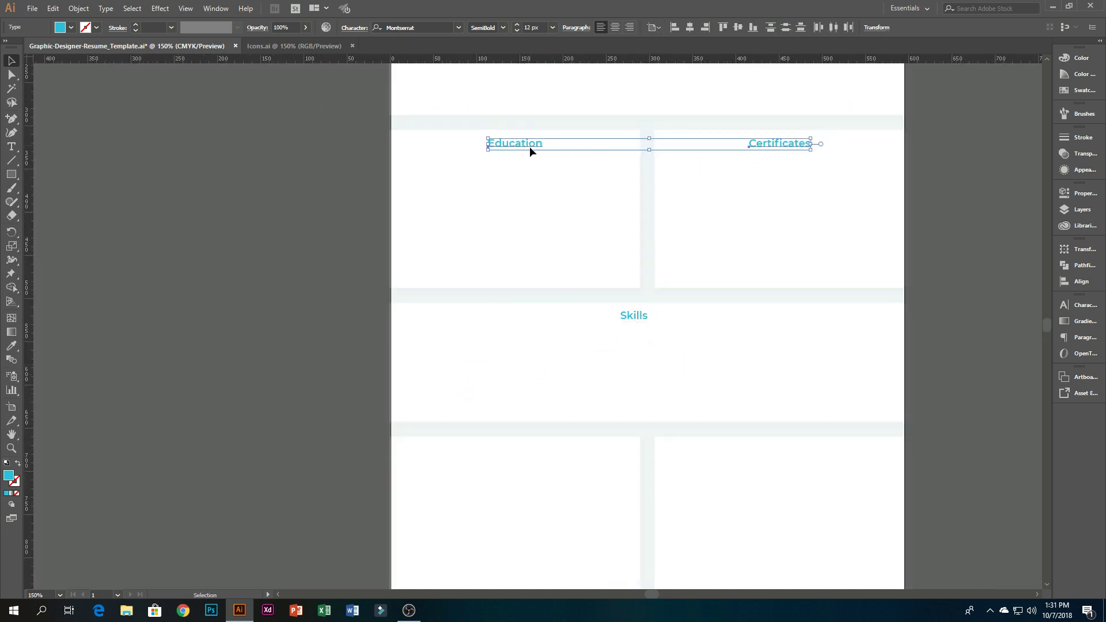
mouse_move(529, 148)
mouse_down()
mouse_move(546, 465)
mouse_move(544, 455)
mouse_up()
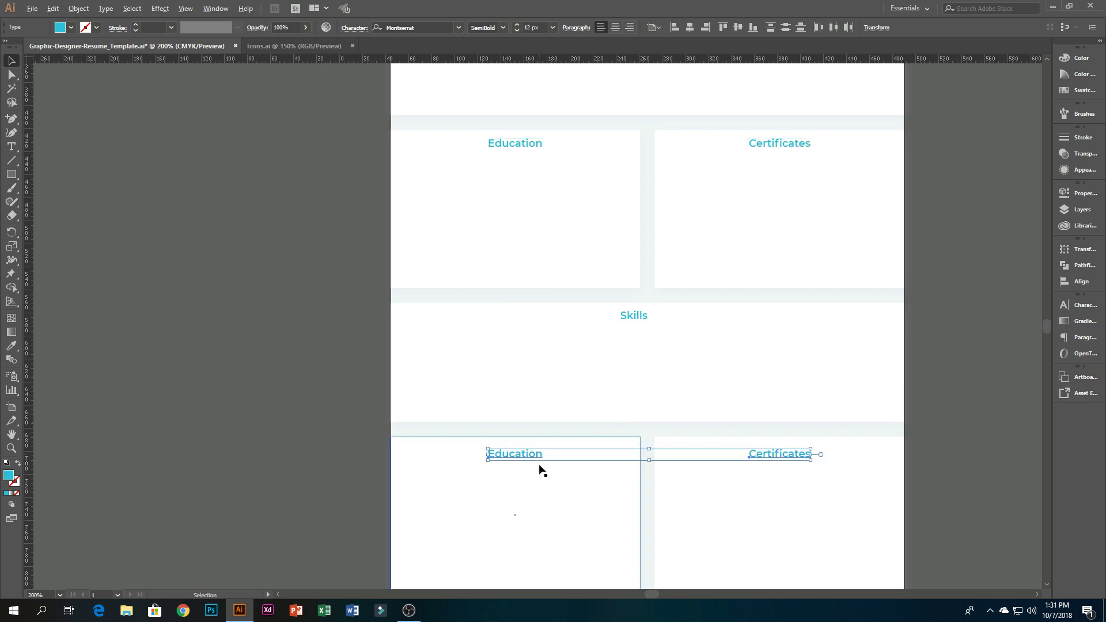
scroll(535, 461, up, 4)
Retype the lower headings as 'Experience' and 'Languages'.
key(t)
double_click(403, 437)
text(EX)
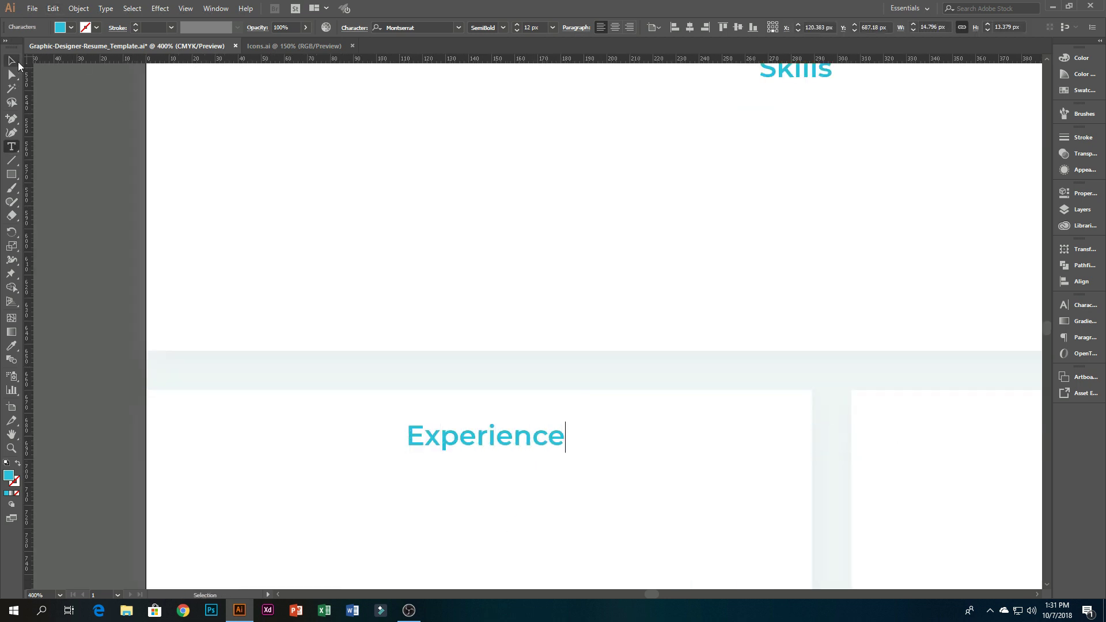
key(Escape)
scroll(415, 339, down, 4)
scroll(571, 360, up, 1)
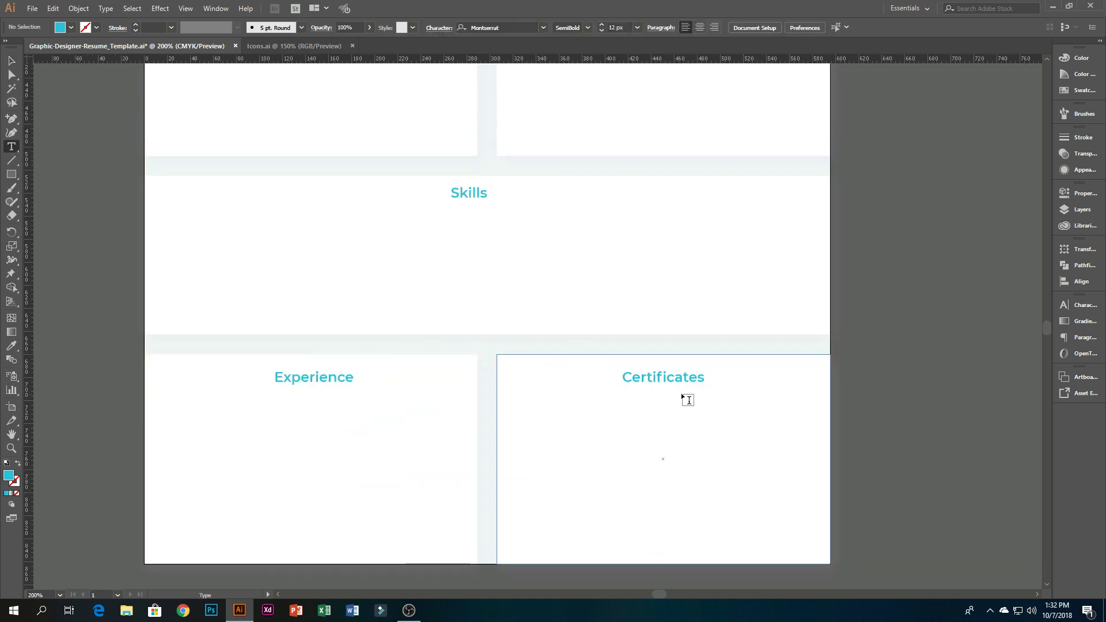
double_click(625, 376)
text(Lag)
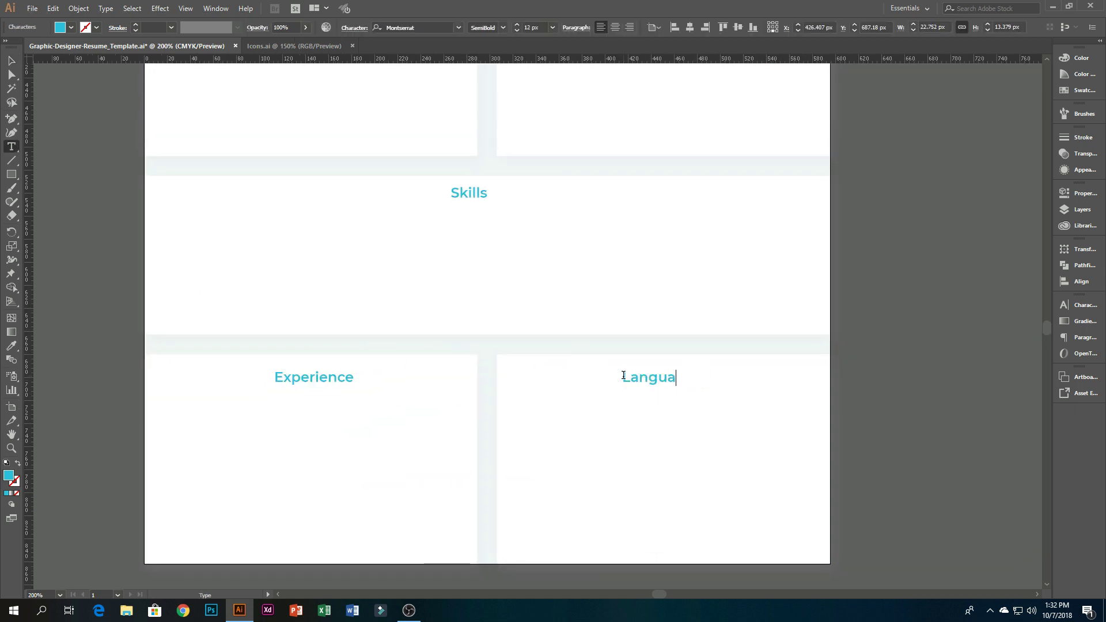
click(9, 61)
Centre the Experience heading in its box and show the layout guides.
click(559, 430)
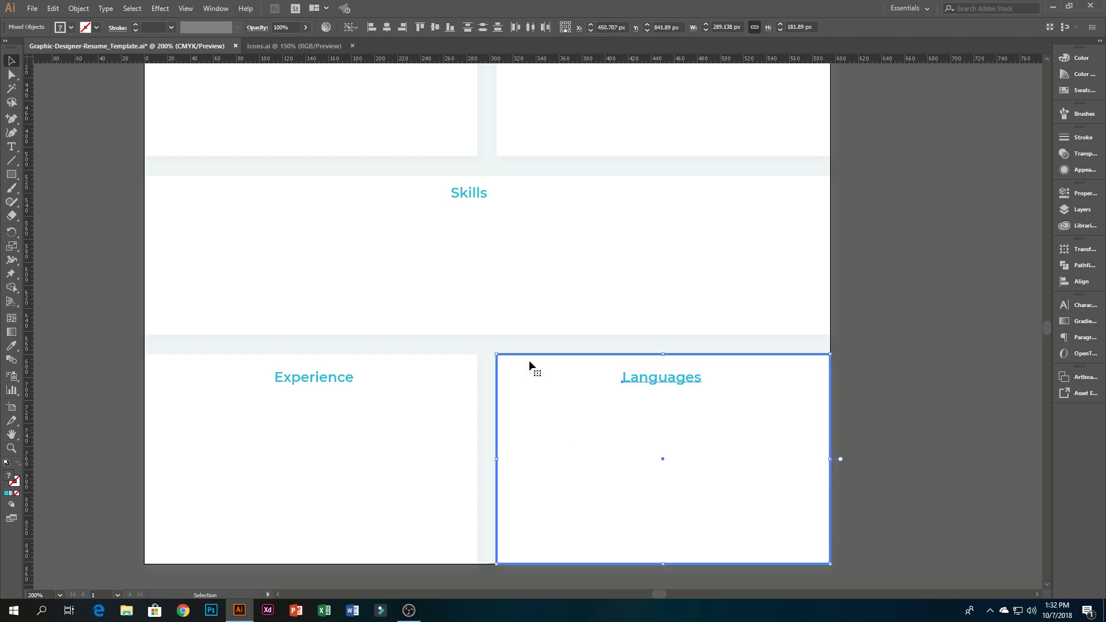
click(418, 393)
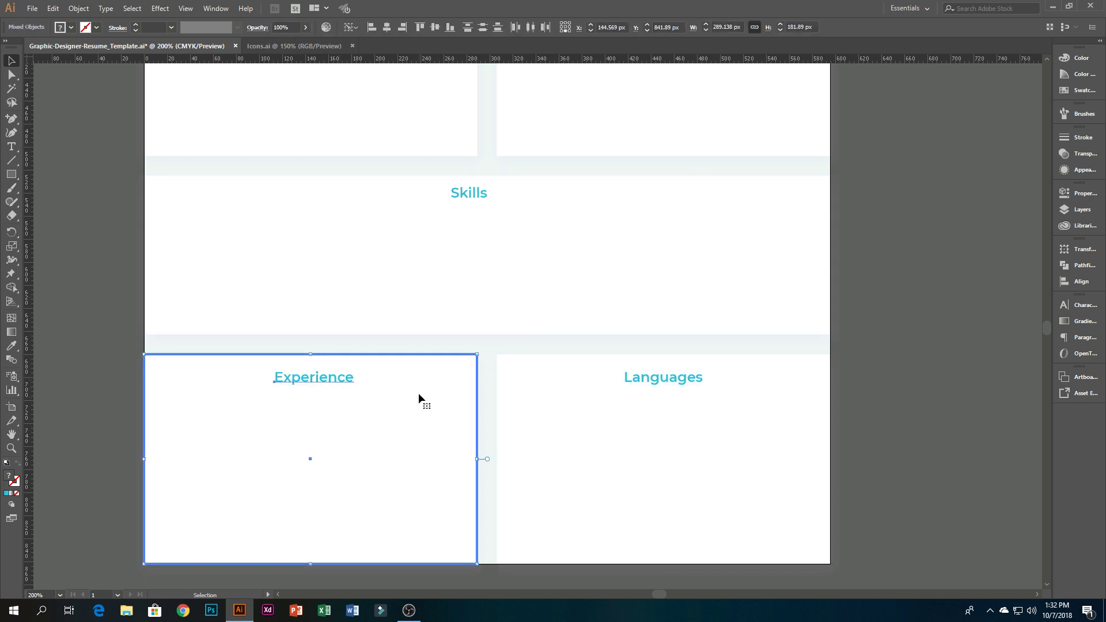
click(387, 27)
click(106, 334)
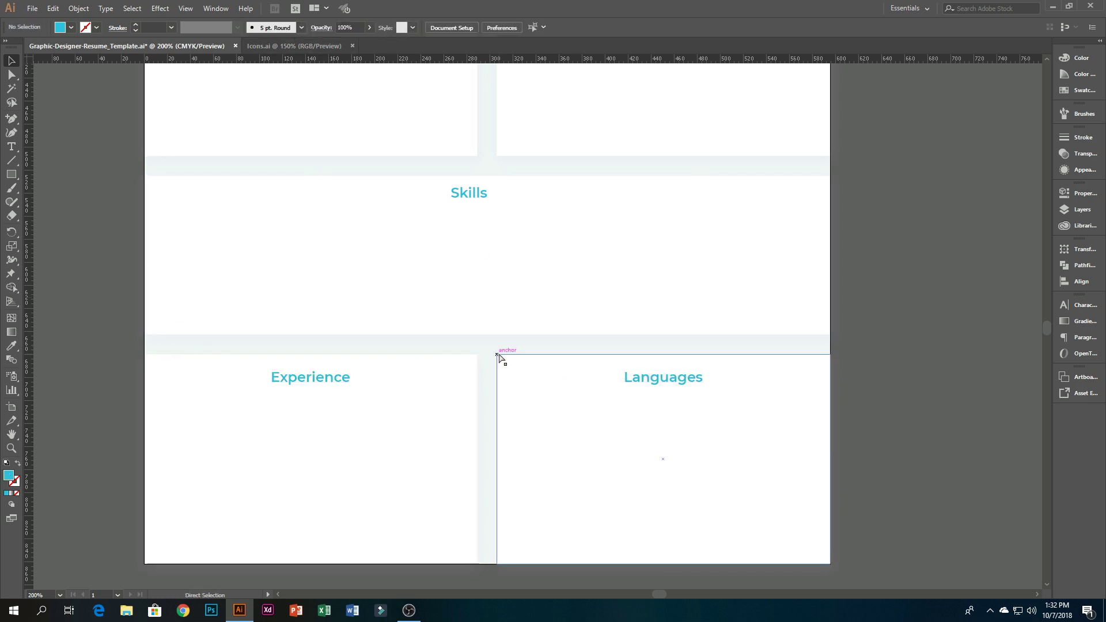
key(ctrl+semicolon)
Copy the guide pair further down and shorten the Languages box up to it.
click(914, 355)
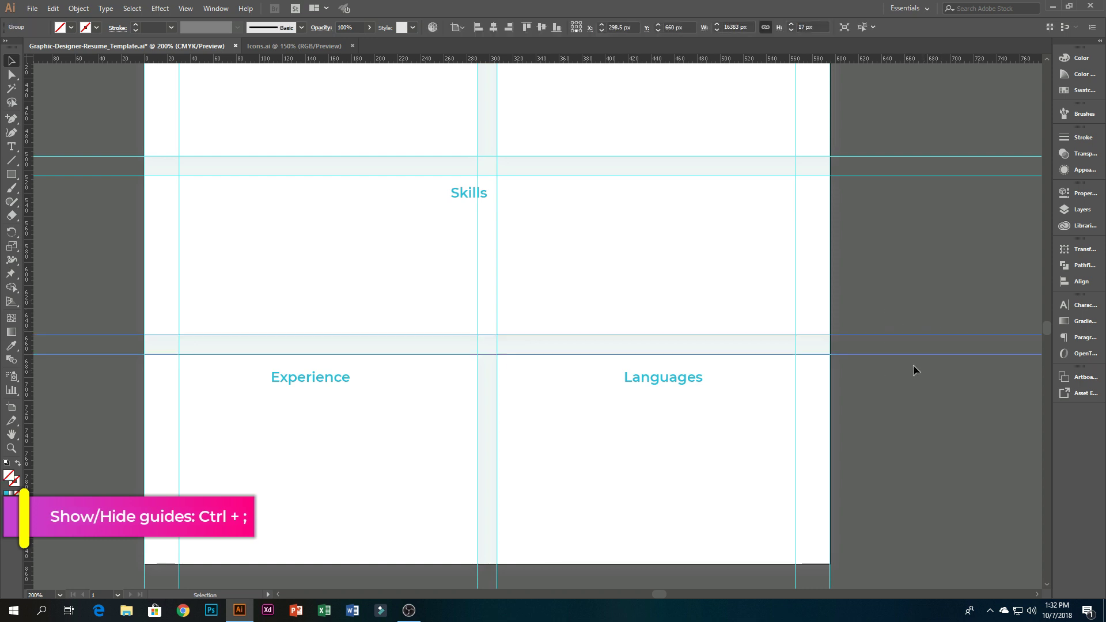
click(900, 329)
drag(905, 346, 903, 456)
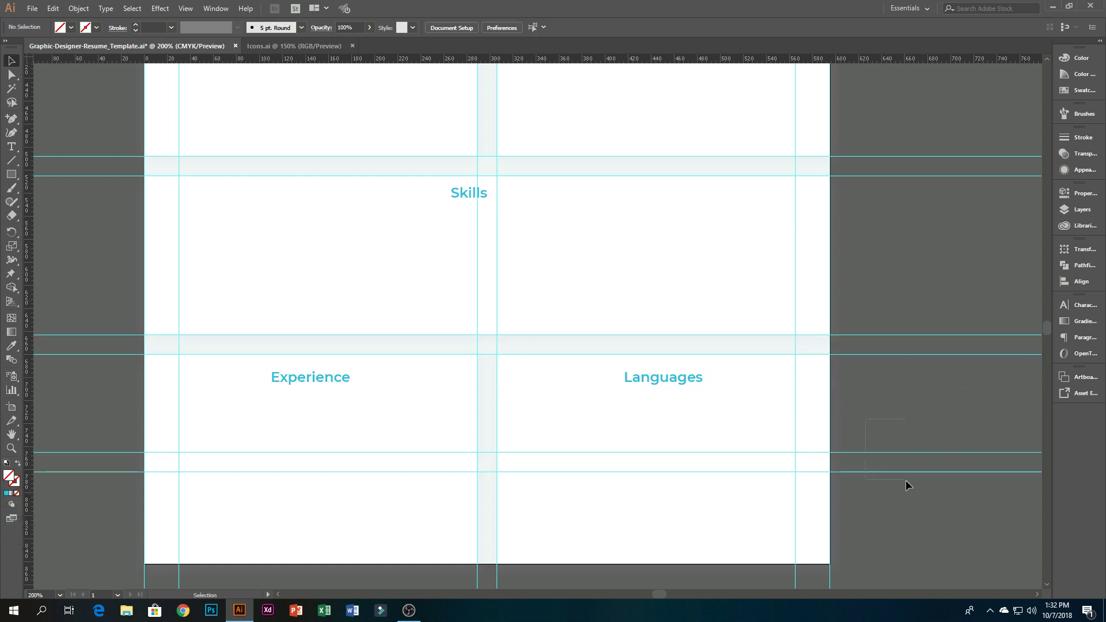
shift+click(775, 421)
key(ctrl+shift+a)
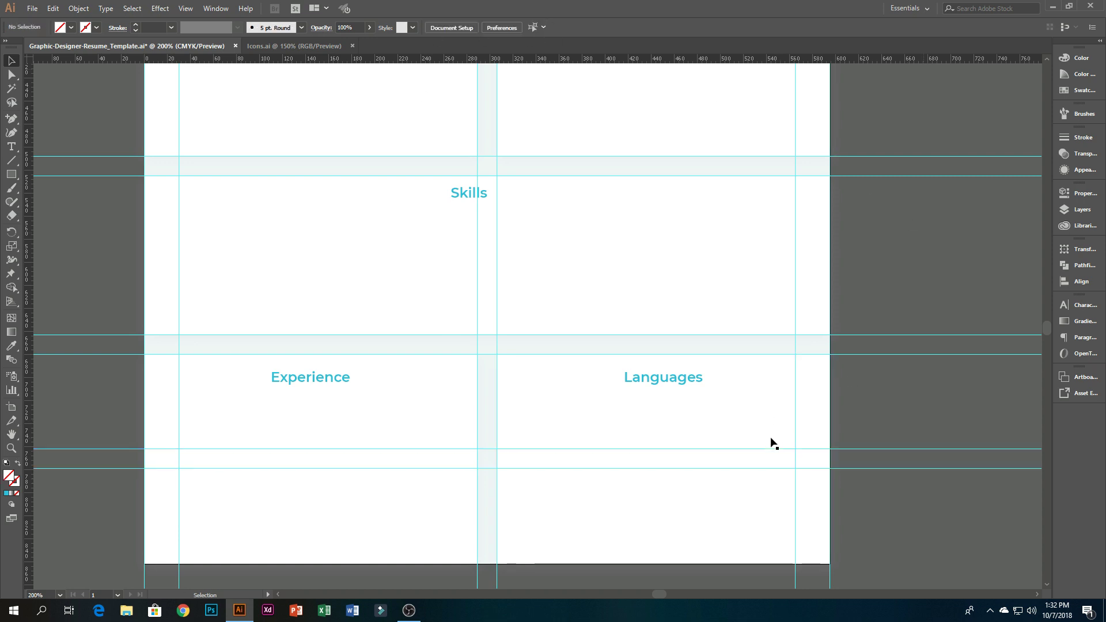
click(750, 467)
scroll(656, 556, up, 1)
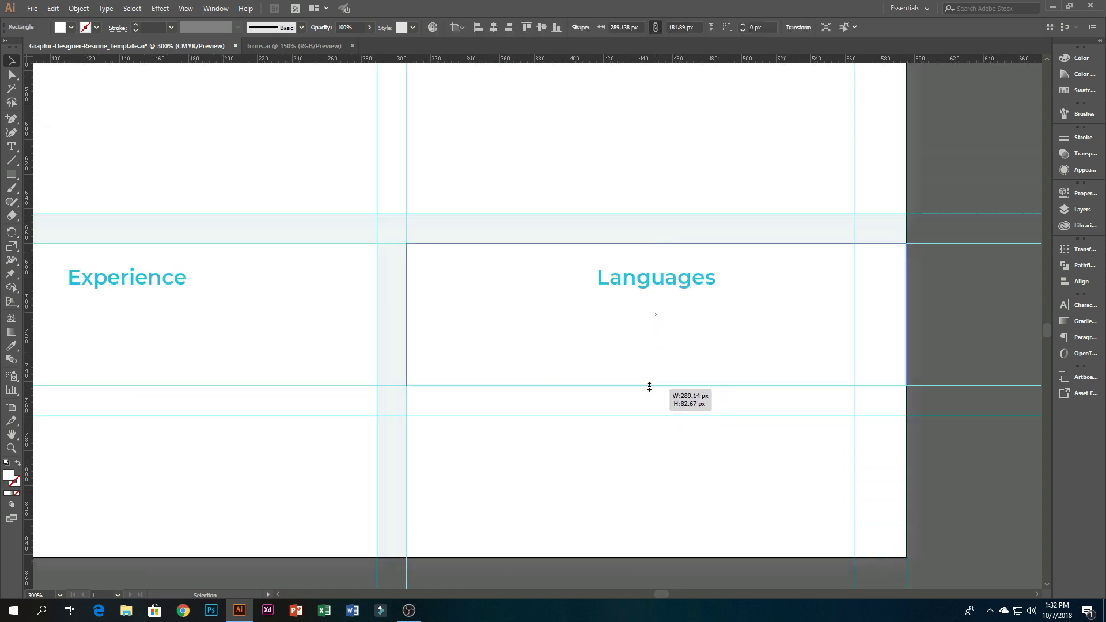
drag(657, 556, 656, 386)
click(986, 344)
Duplicate the Languages box below and add a 'Hobbies' heading in it.
drag(787, 321, 788, 482)
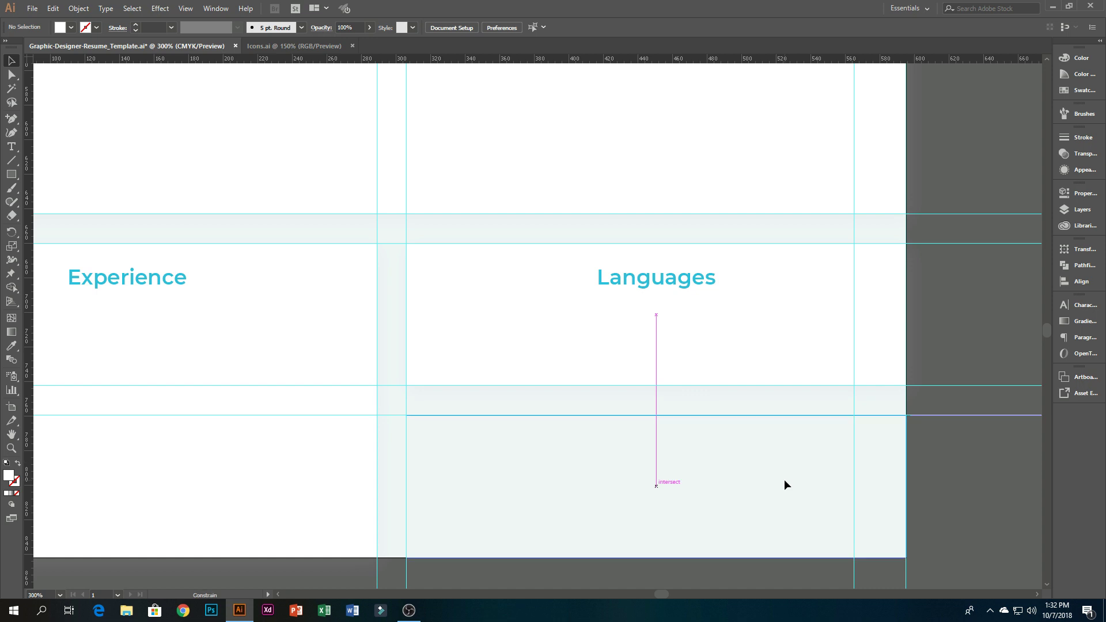
scroll(983, 479, down, 2)
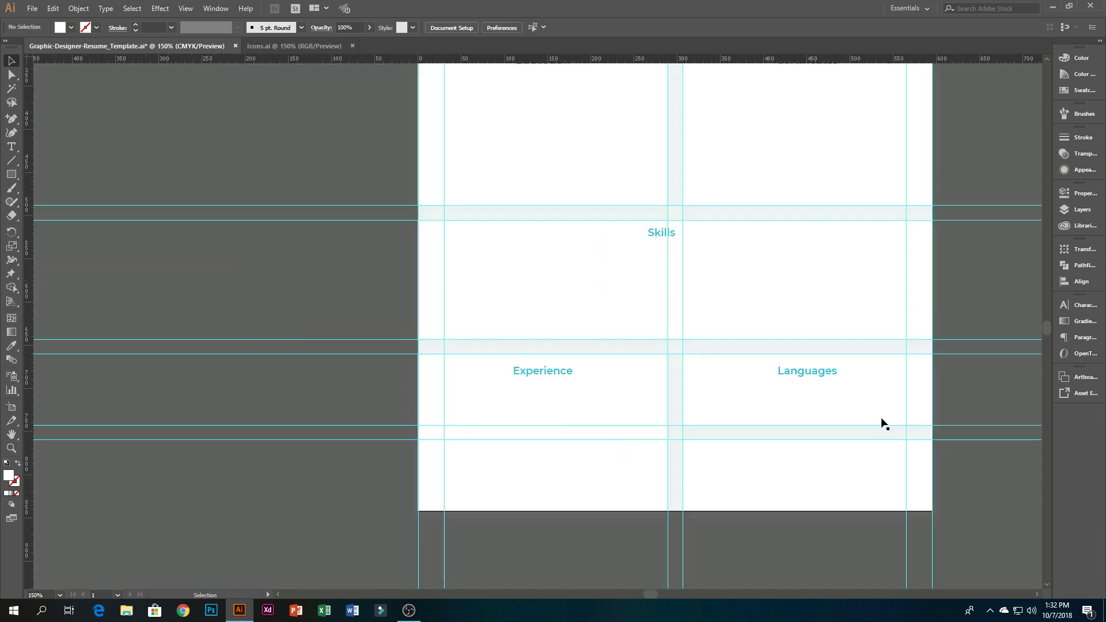
scroll(881, 425, up, 1)
mouse_move(791, 349)
mouse_down()
mouse_move(793, 458)
mouse_move(737, 456)
mouse_up()
double_click(811, 457)
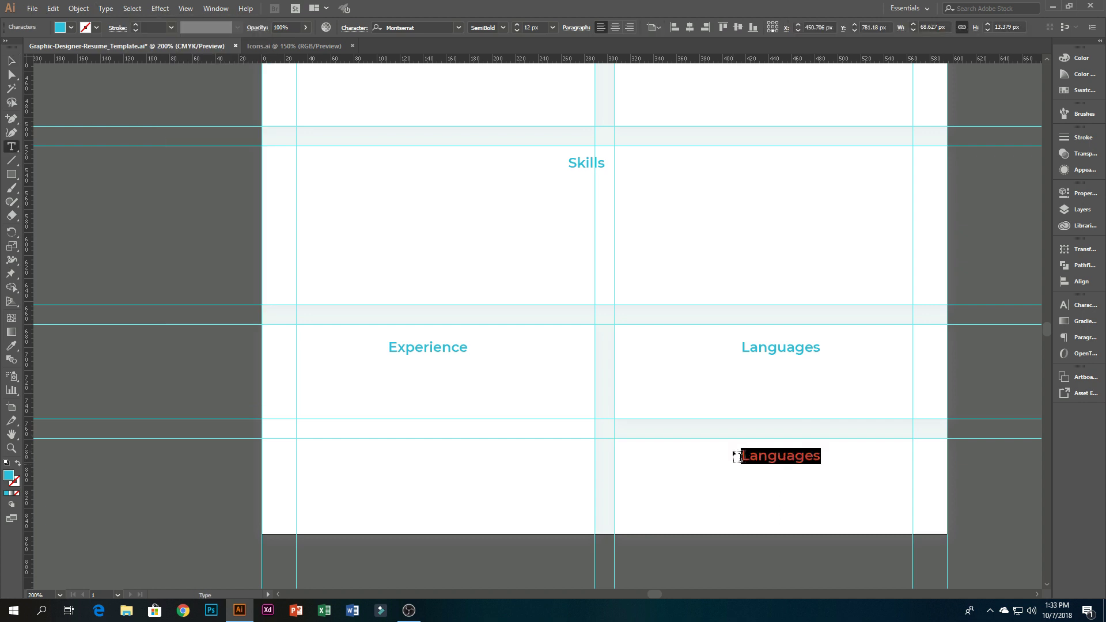
text(Hobbi)
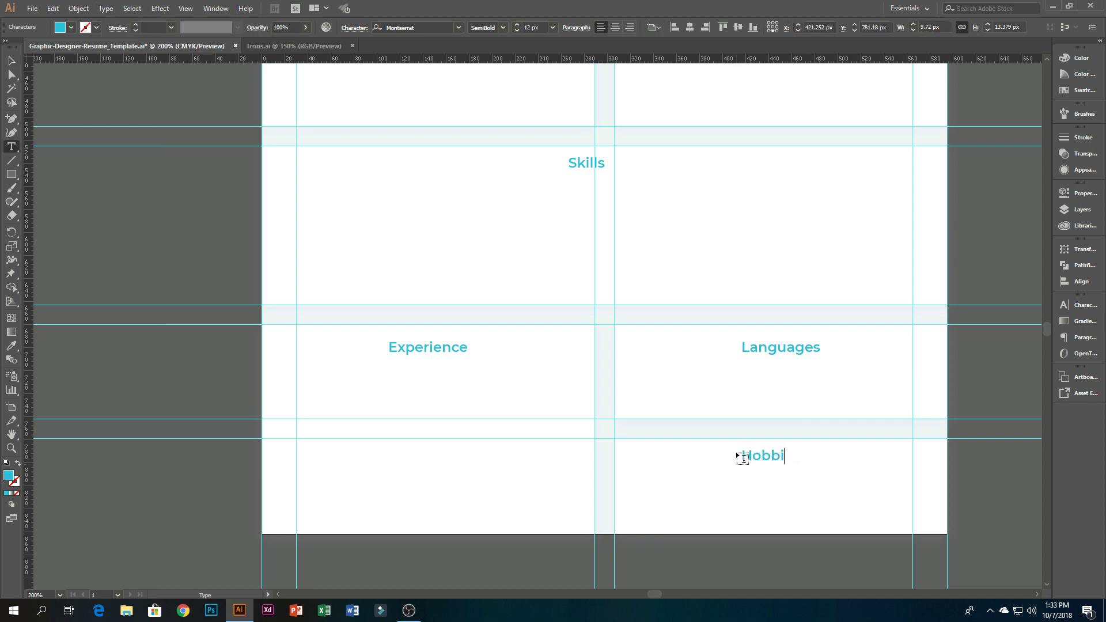
text(es)
click(11, 61)
click(320, 358)
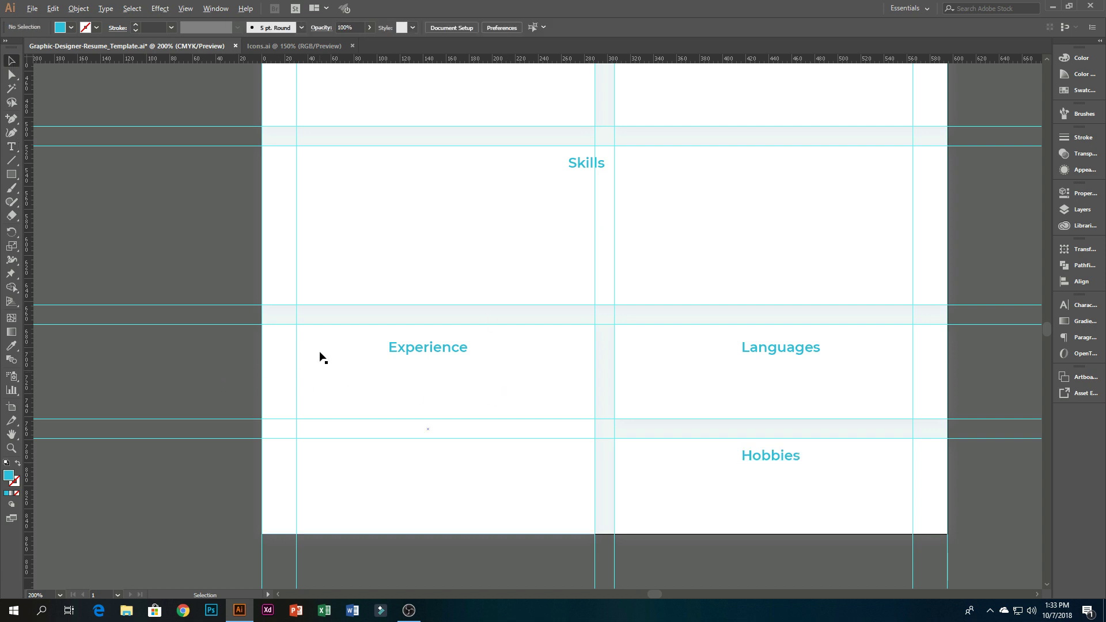
Raise the Experience and Languages headings and reposition the Hobbies heading within its row.
scroll(320, 357, up, 2)
drag(535, 349, 528, 313)
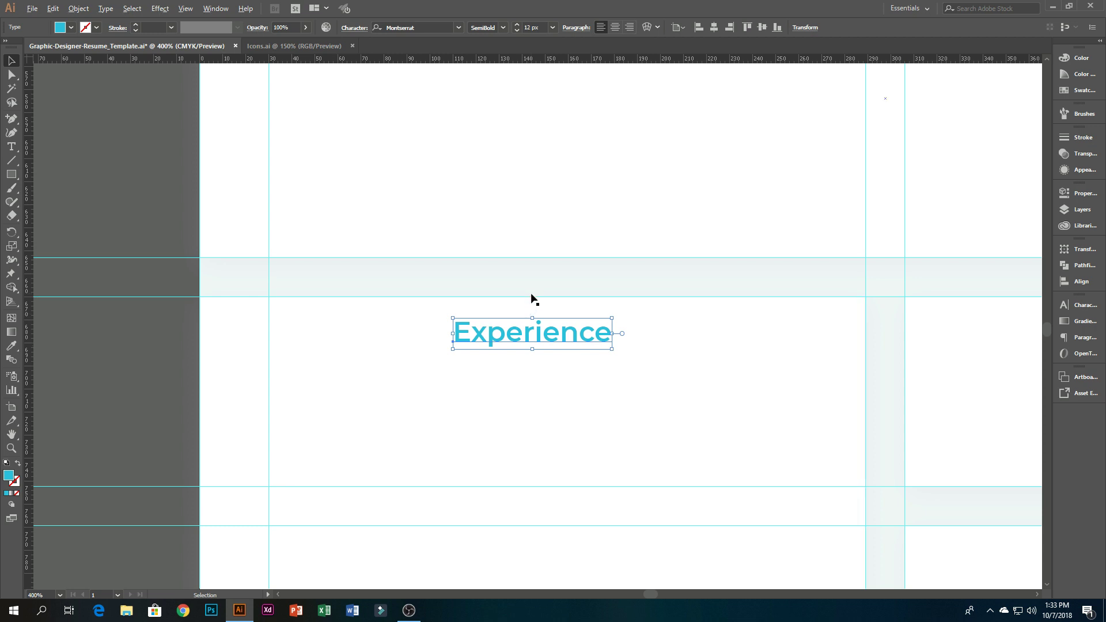
scroll(531, 297, down, 1)
scroll(518, 346, right, 5)
drag(645, 350, 644, 332)
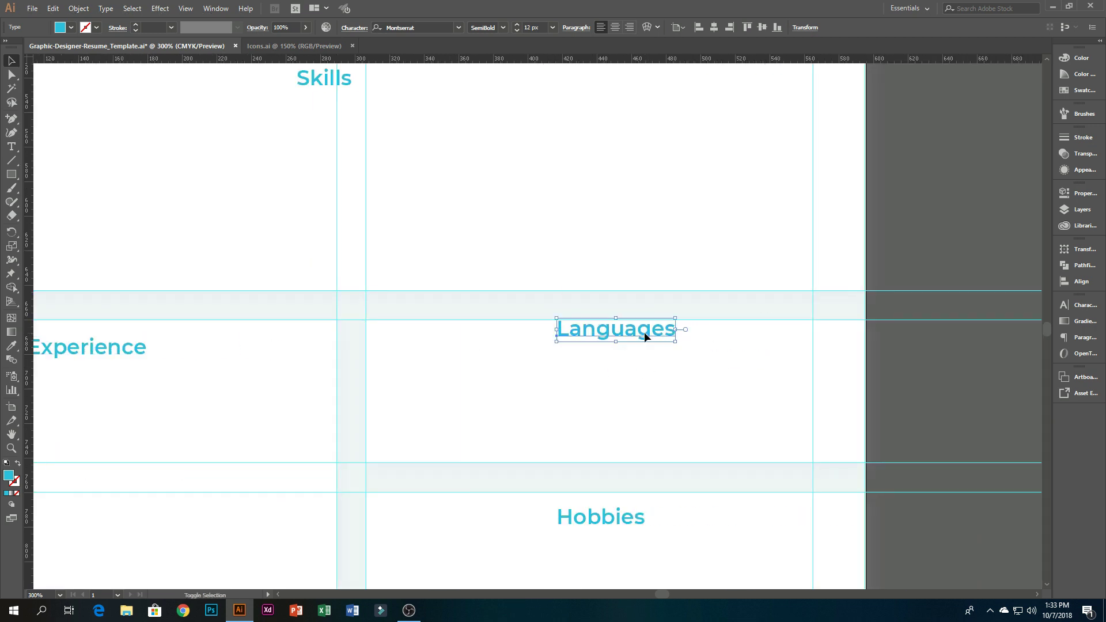
scroll(631, 330, down, 1)
scroll(641, 492, up, 3)
drag(617, 395, 617, 394)
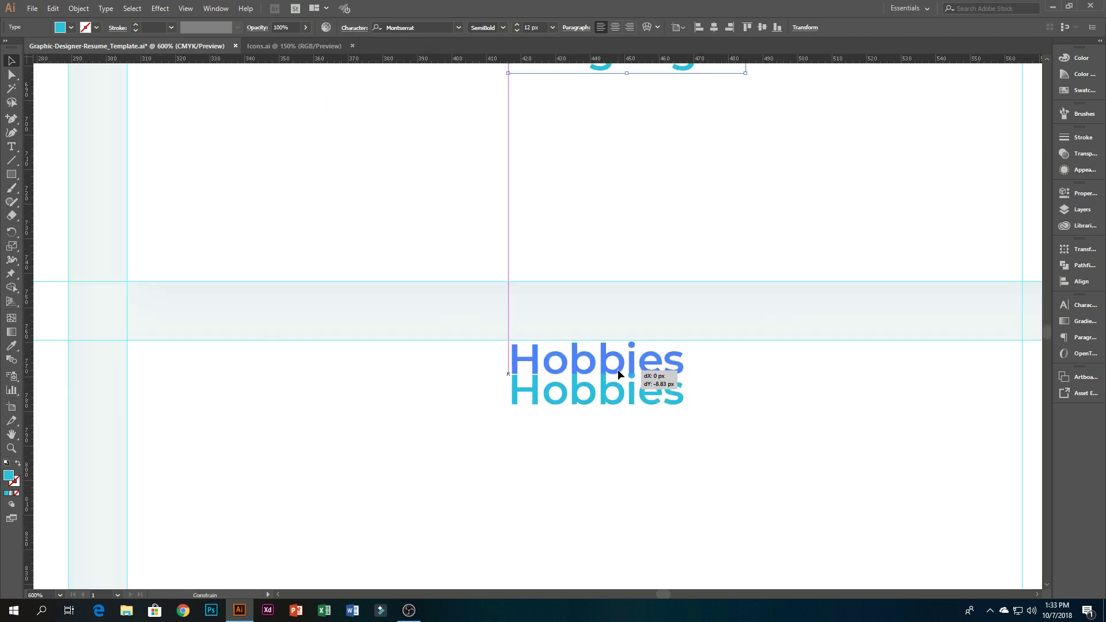
scroll(615, 425, down, 3)
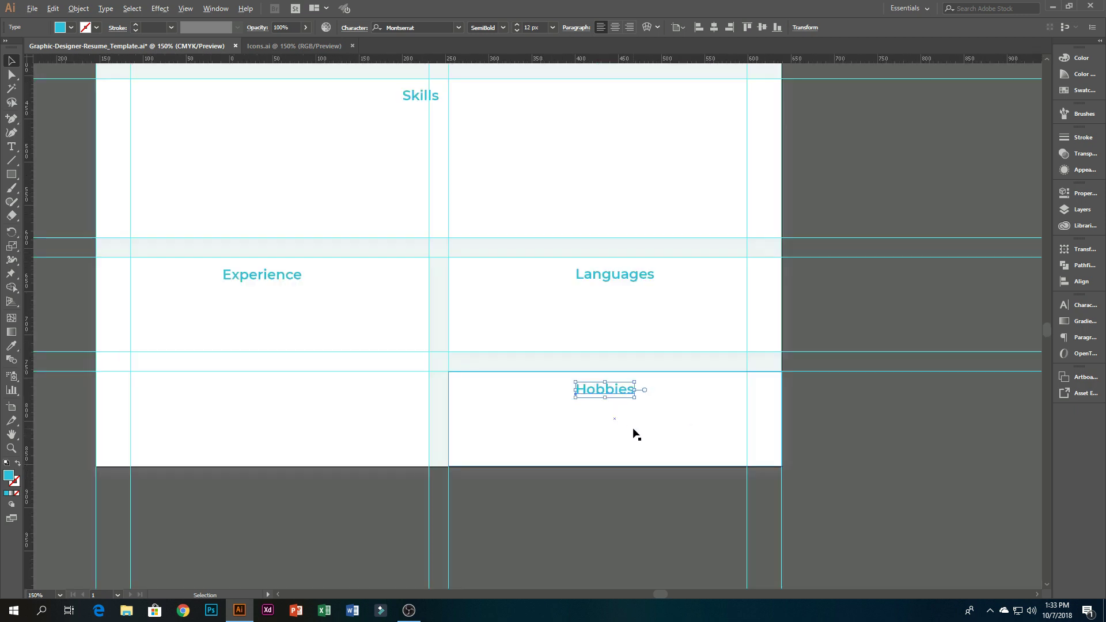
scroll(635, 434, down, 1)
scroll(630, 471, up, 1)
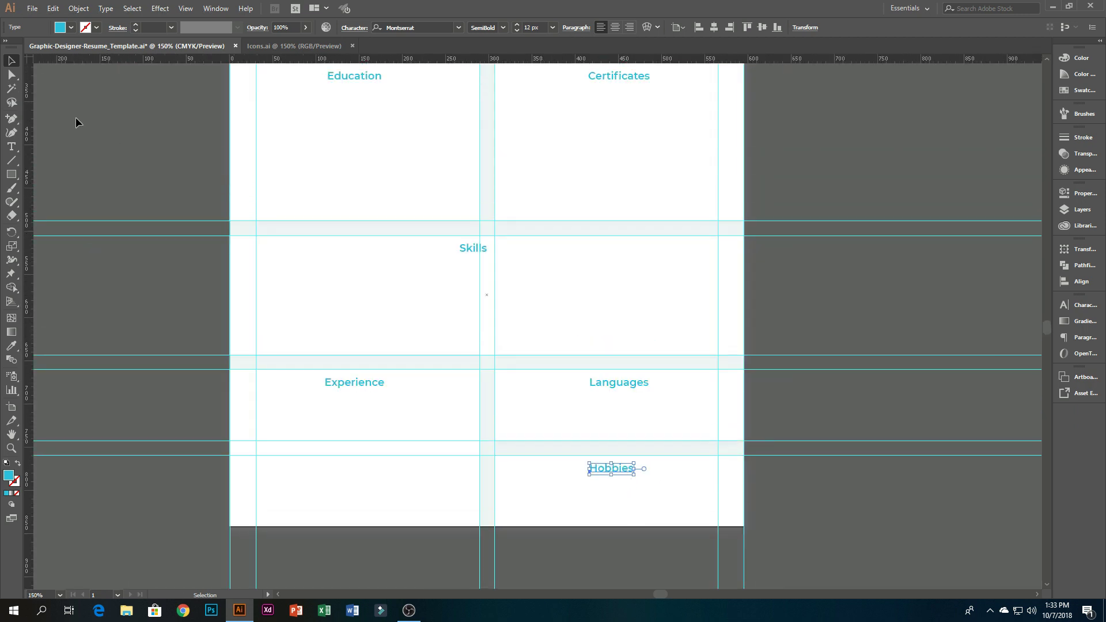
click(102, 132)
drag(457, 180, 485, 398)
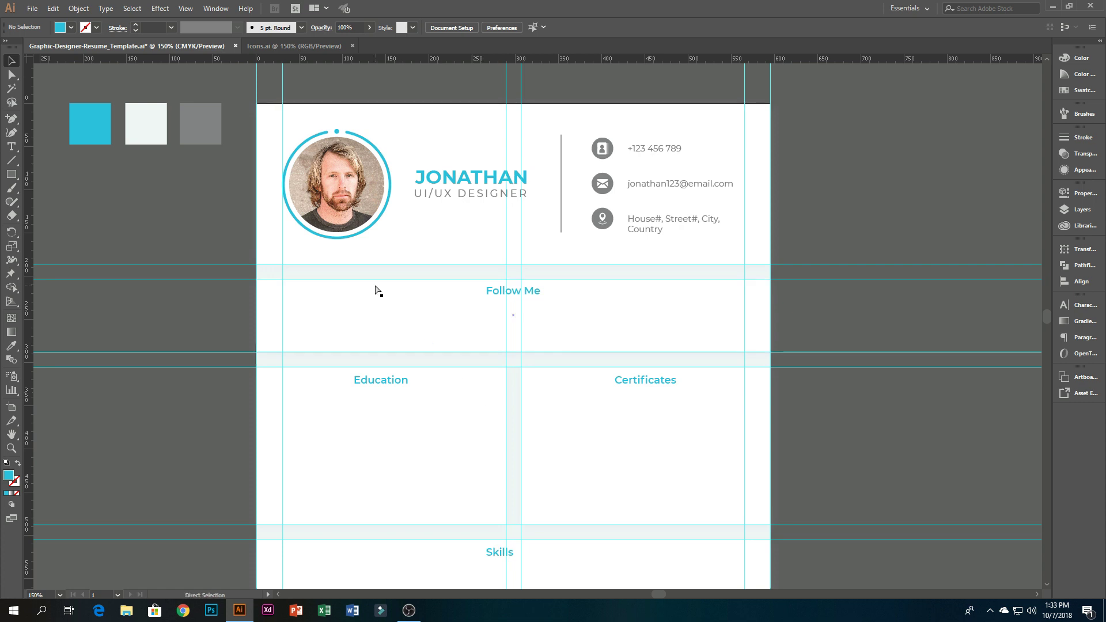
Hide the guides and copy the social icons row from Icons.ai into the resume.
key(ctrl+semicolon)
click(318, 47)
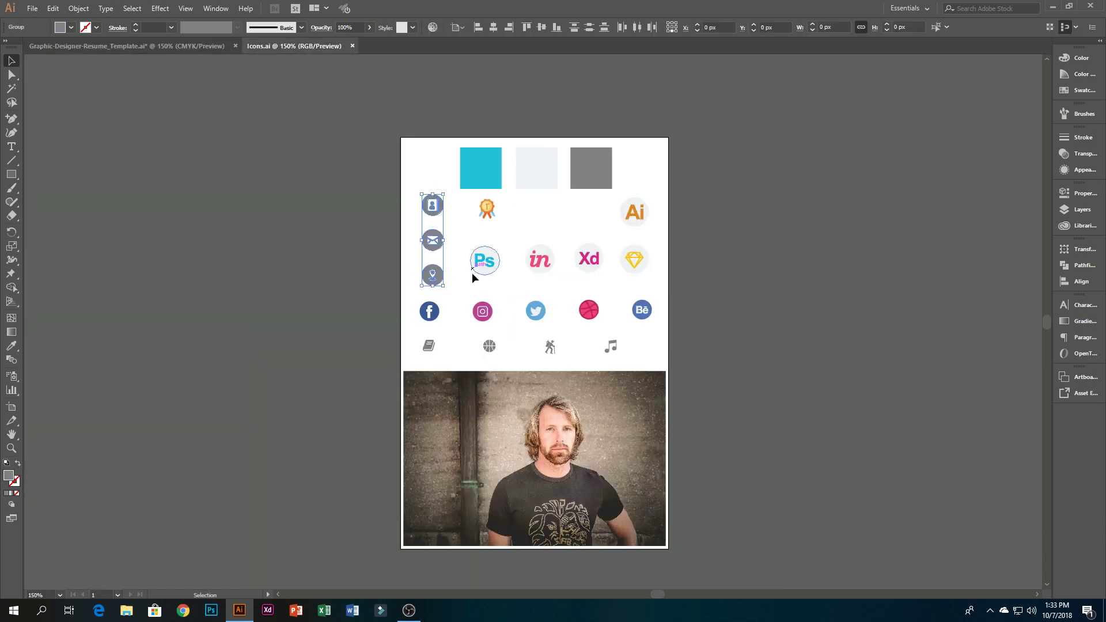
click(649, 313)
key(ctrl+c)
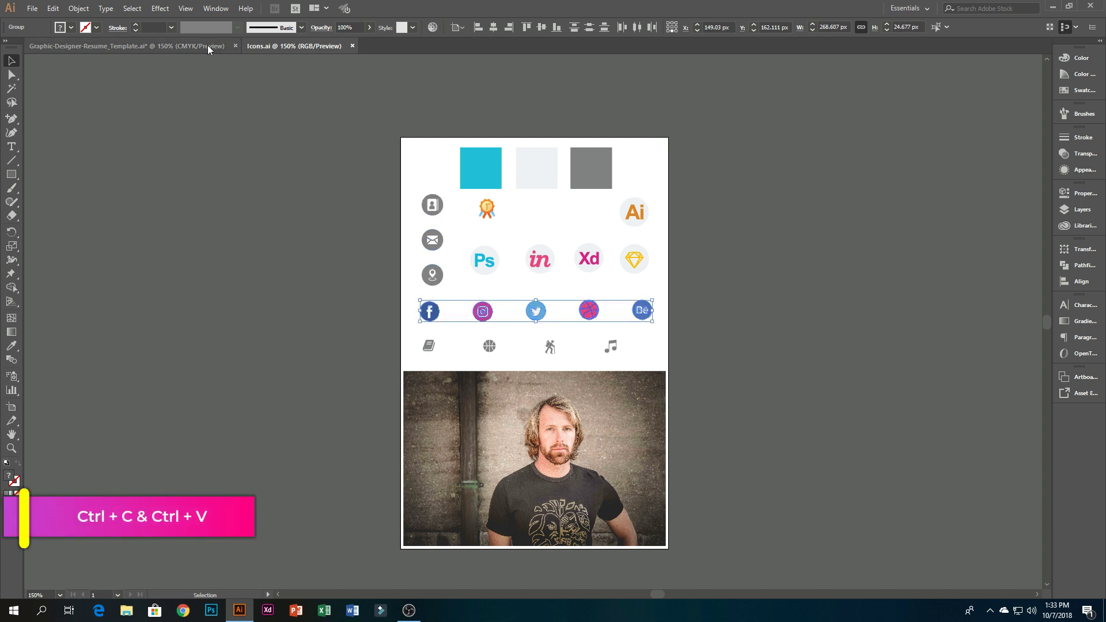
click(208, 46)
key(ctrl+v)
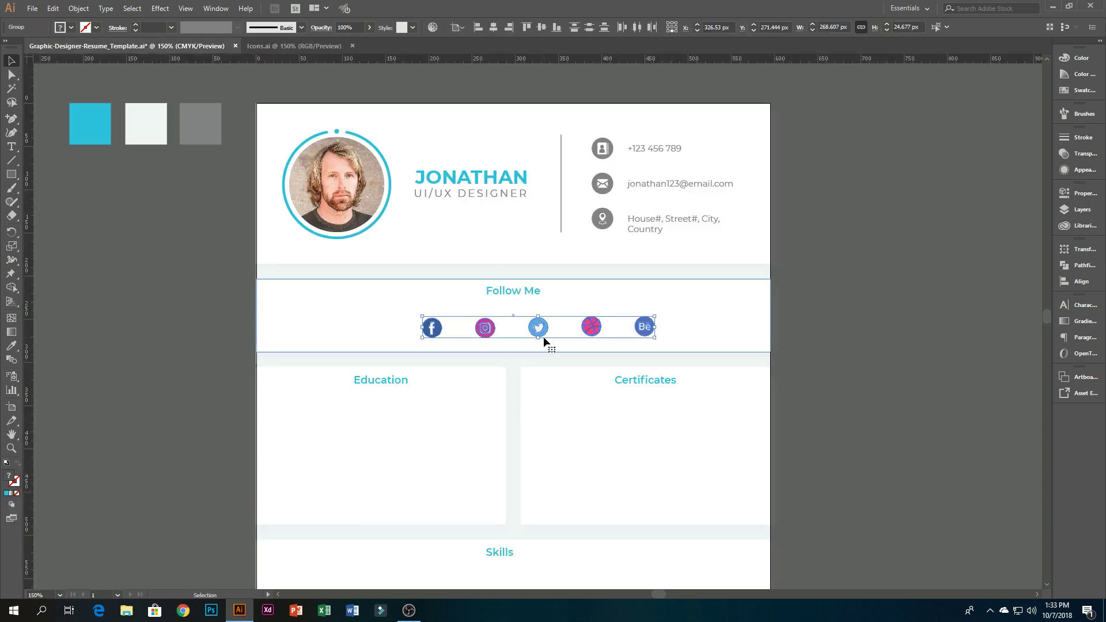
Move the pasted icon row into Follow Me, aligned with the left guide.
drag(541, 332, 412, 322)
scroll(365, 265, up, 1)
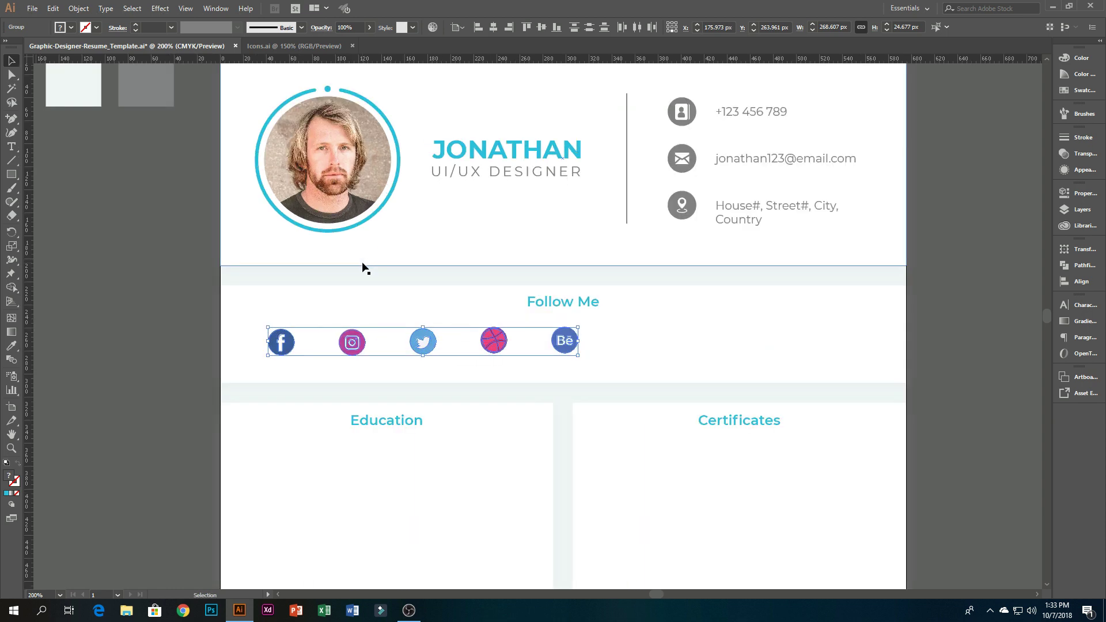
key(a)
key(v)
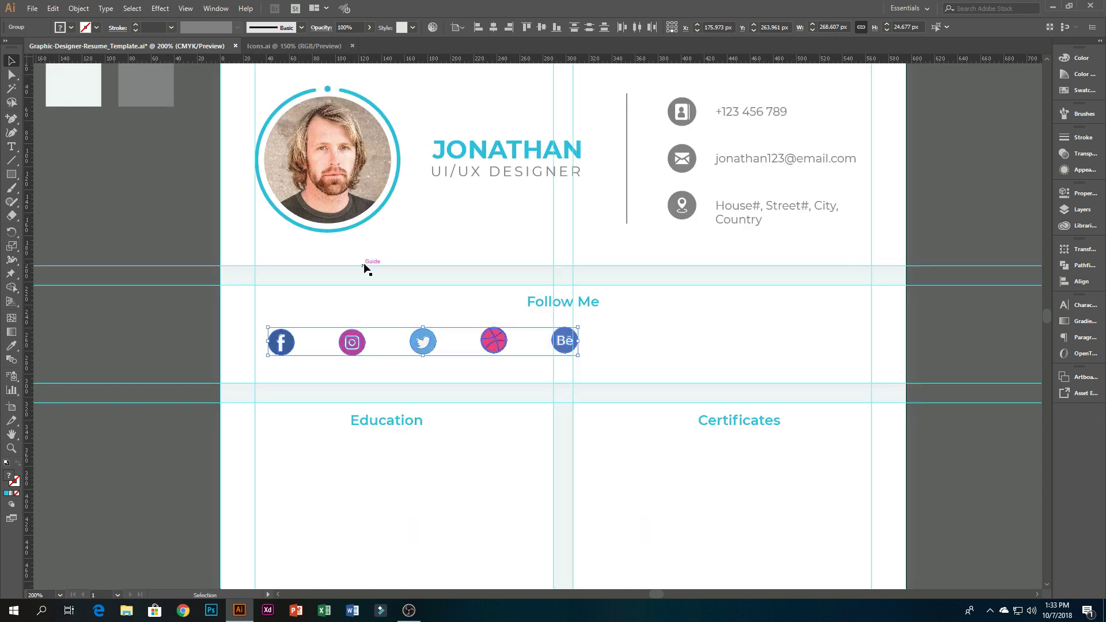
scroll(260, 344, up, 2)
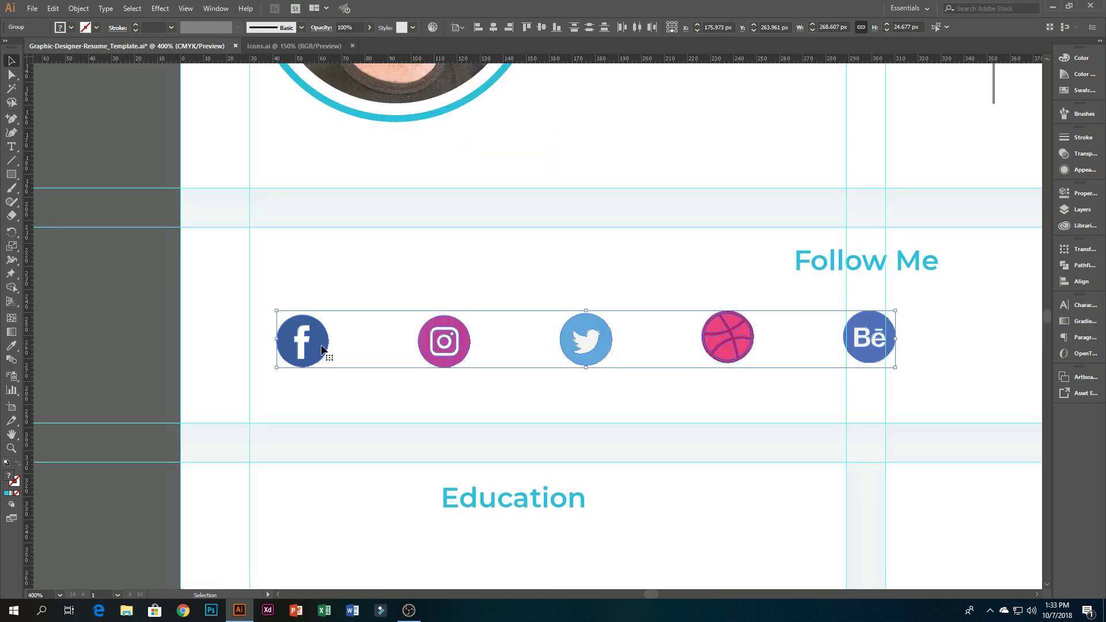
drag(322, 348, 334, 332)
scroll(399, 363, down, 2)
Move the Behance icon to the right margin and group all five social icons.
drag(502, 374, 405, 408)
click(167, 371)
drag(568, 378, 798, 395)
shift+click(469, 377)
shift+click(398, 378)
shift+click(326, 379)
shift+click(256, 378)
key(ctrl+g)
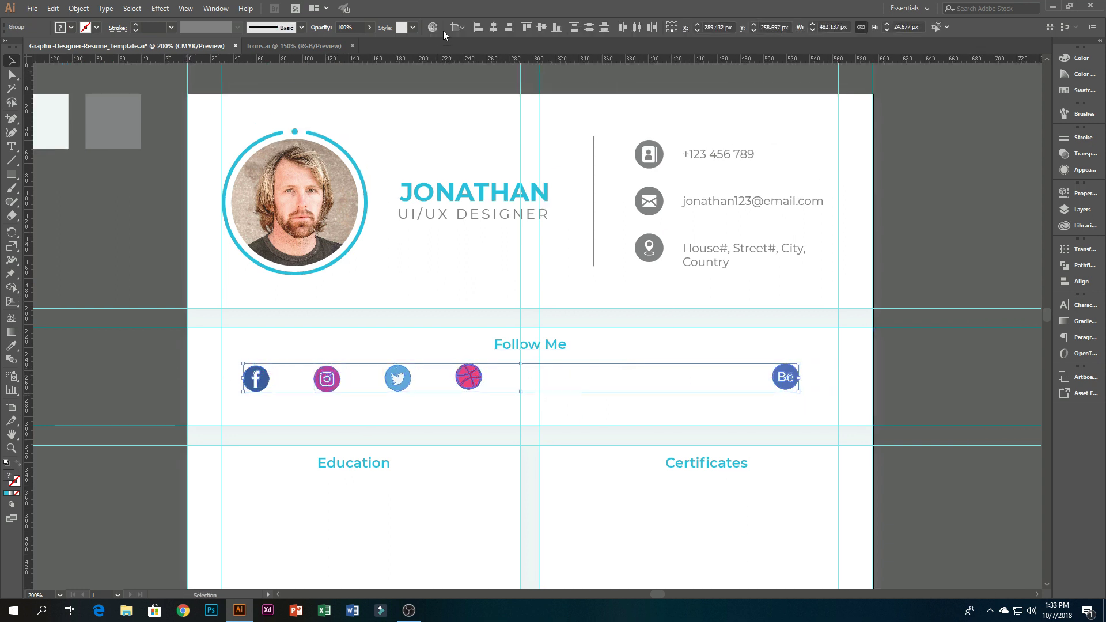
Distribute the icons by horizontal centre, aligned to the selection.
click(462, 27)
click(476, 43)
click(637, 27)
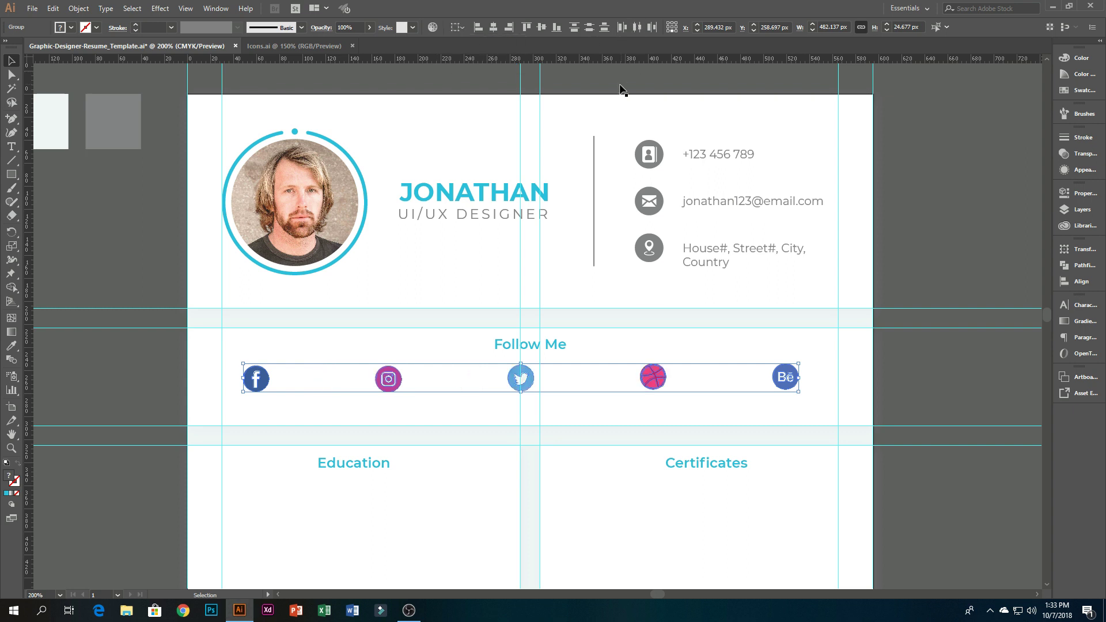
click(154, 356)
drag(421, 393, 440, 380)
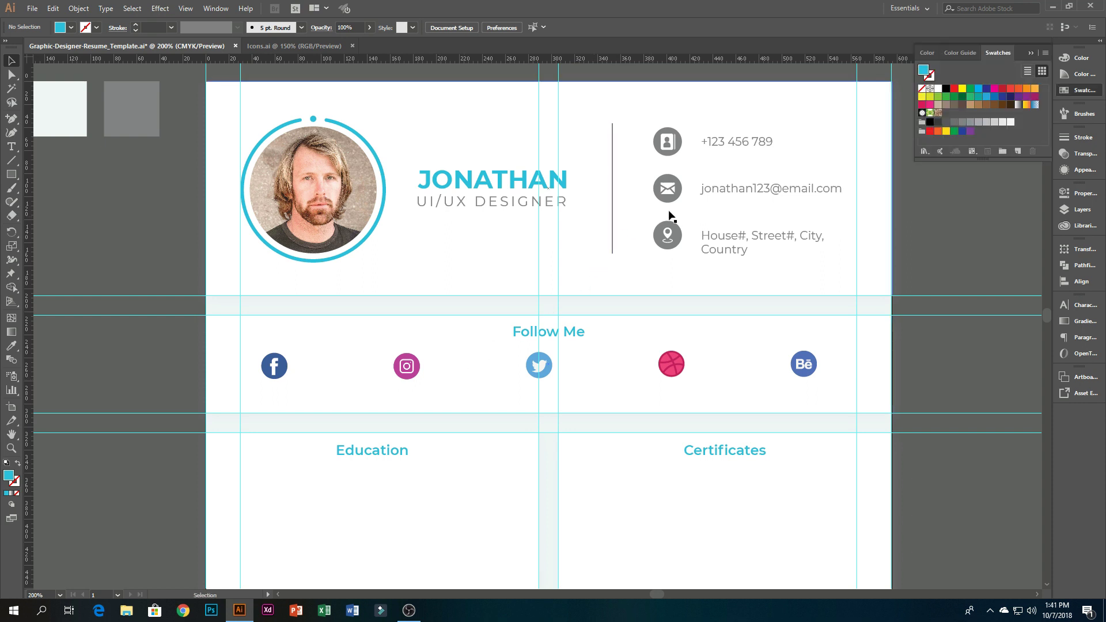
Copy the email text under the Facebook icon, retype it as a social handle, and align it left.
drag(701, 202, 352, 401)
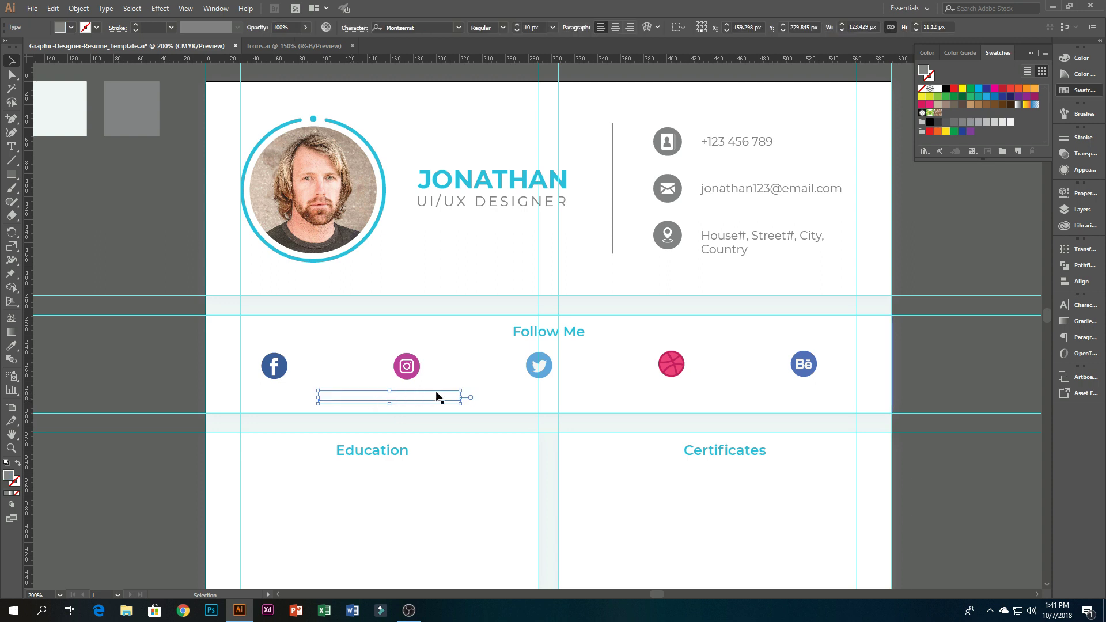
double_click(459, 398)
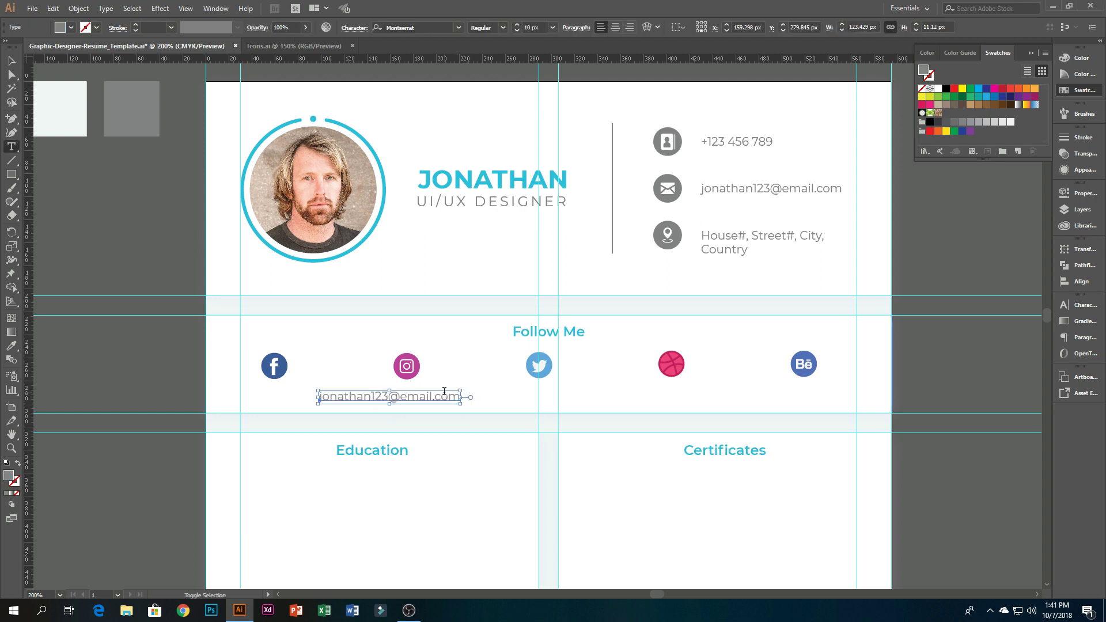
key(ctrl+a)
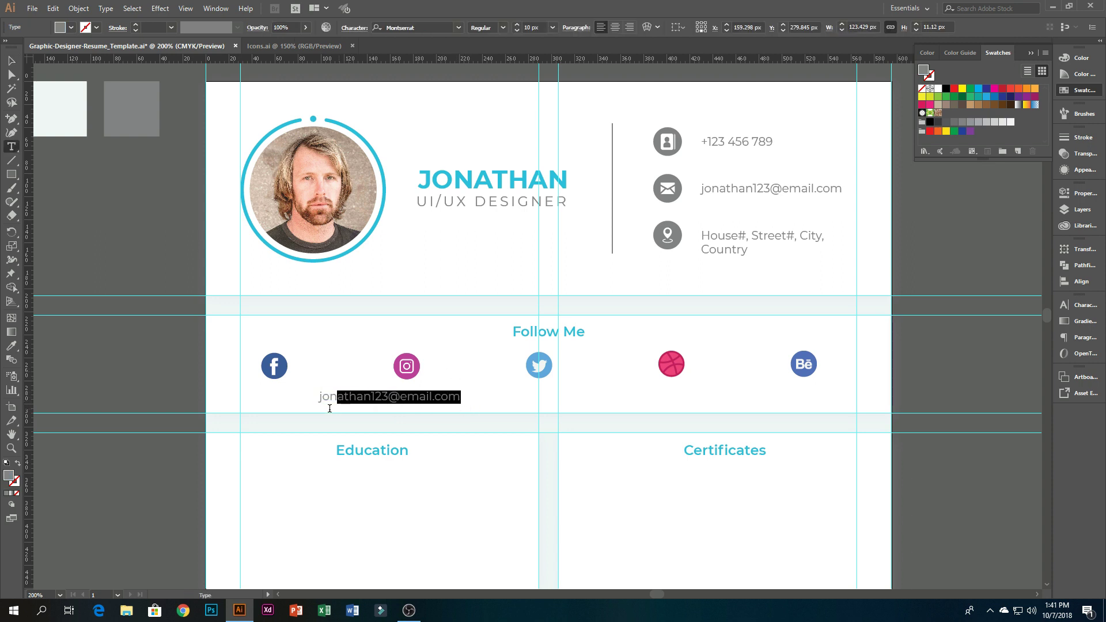
text(@h)
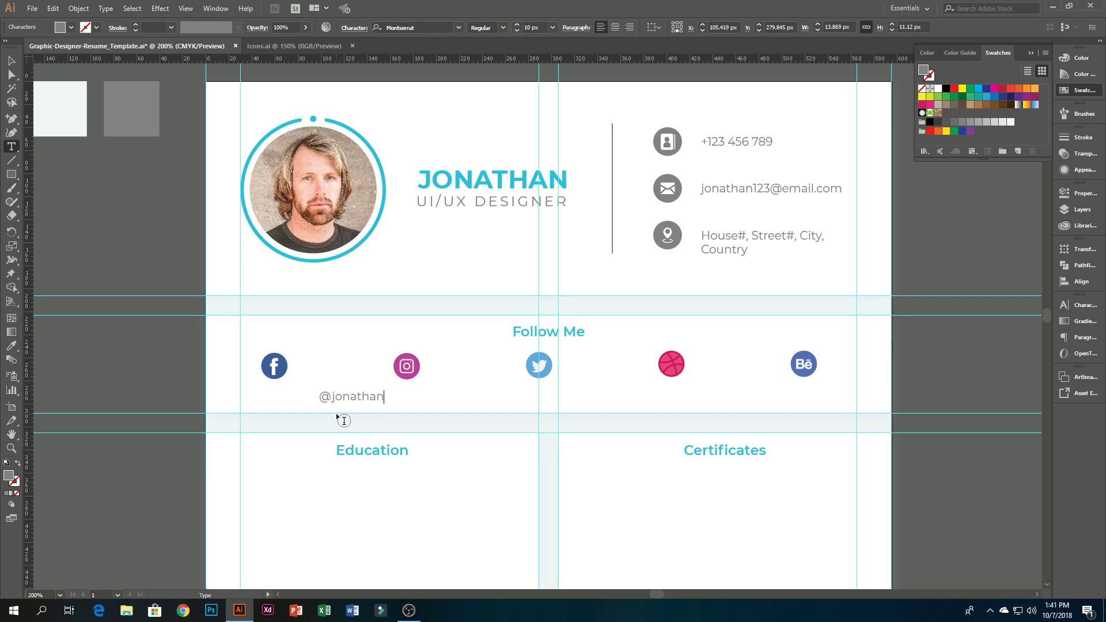
click(12, 61)
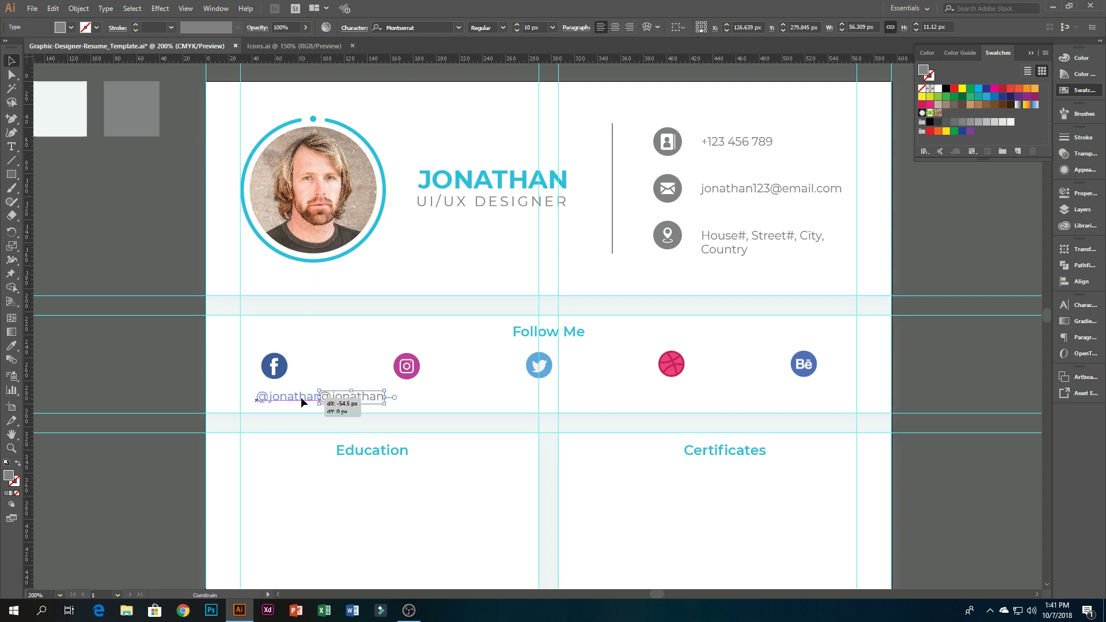
drag(310, 396, 286, 399)
scroll(280, 401, up, 1)
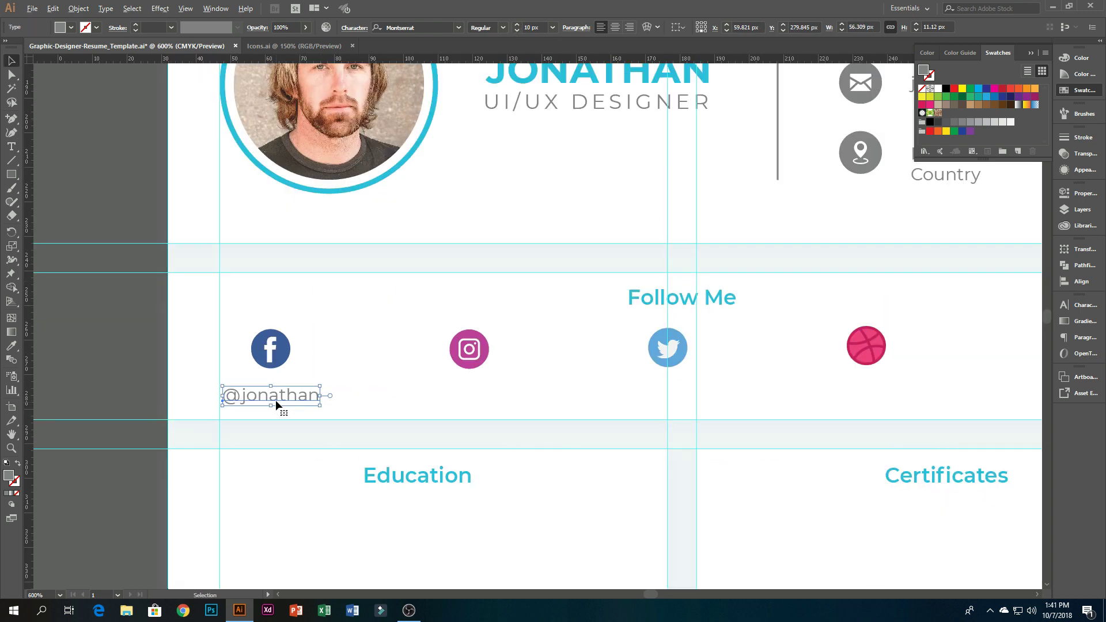
scroll(257, 404, up, 4)
drag(210, 389, 194, 389)
scroll(324, 357, down, 2)
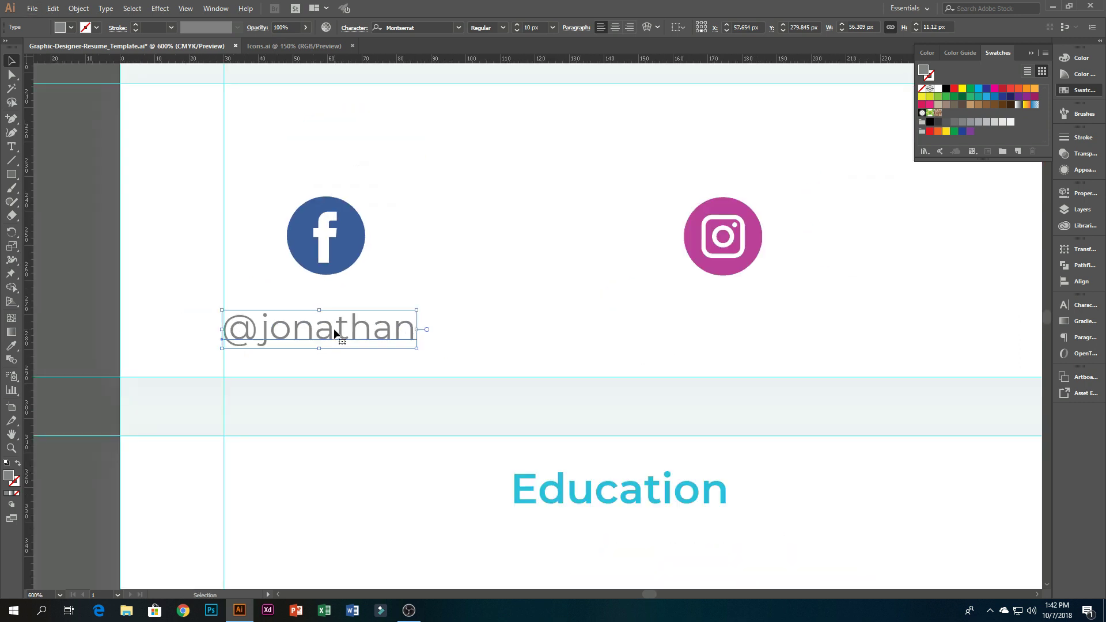
scroll(336, 333, up, 1)
Copy the handle caption under the Behance icon and centre it there.
drag(277, 196, 348, 324)
shift+click(339, 344)
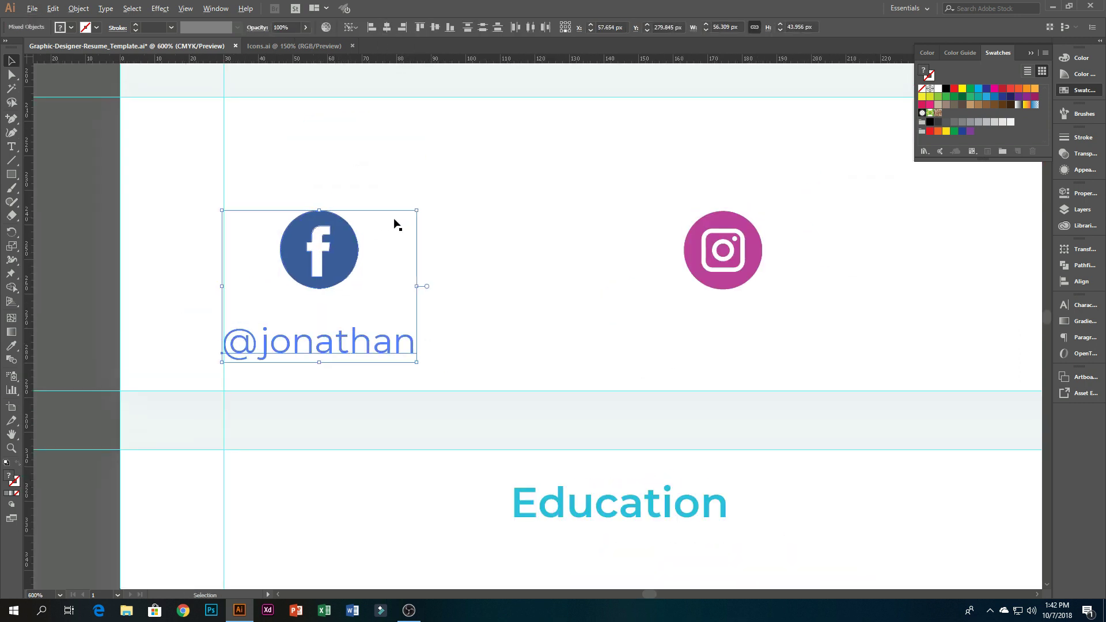
scroll(395, 223, down, 2)
click(237, 274)
drag(186, 223, 81, 339)
scroll(81, 339, down, 1)
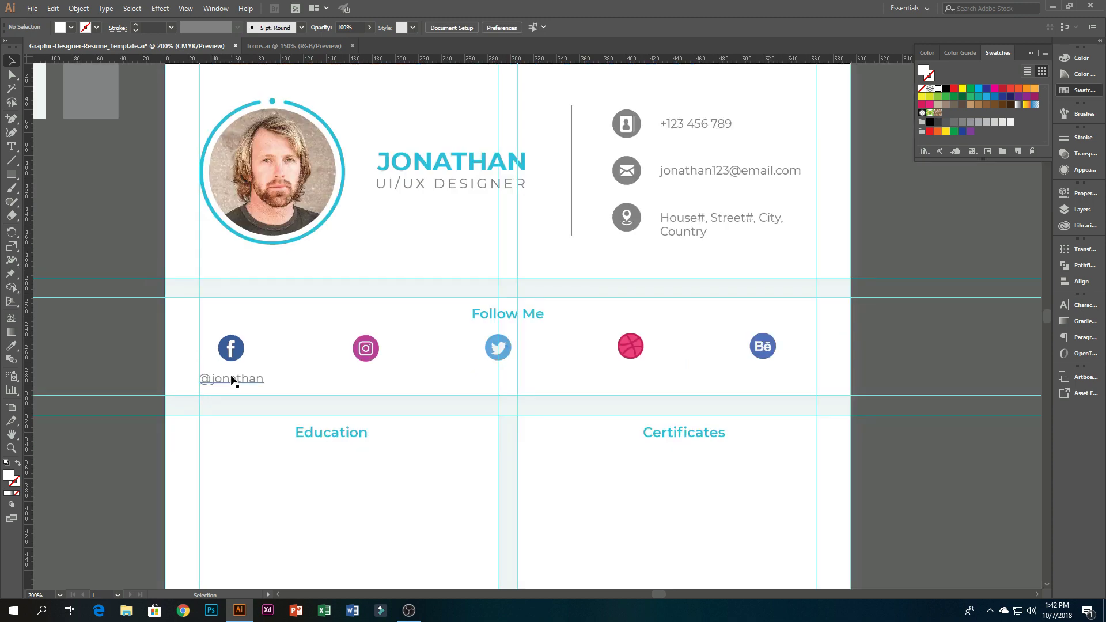
drag(193, 388, 270, 332)
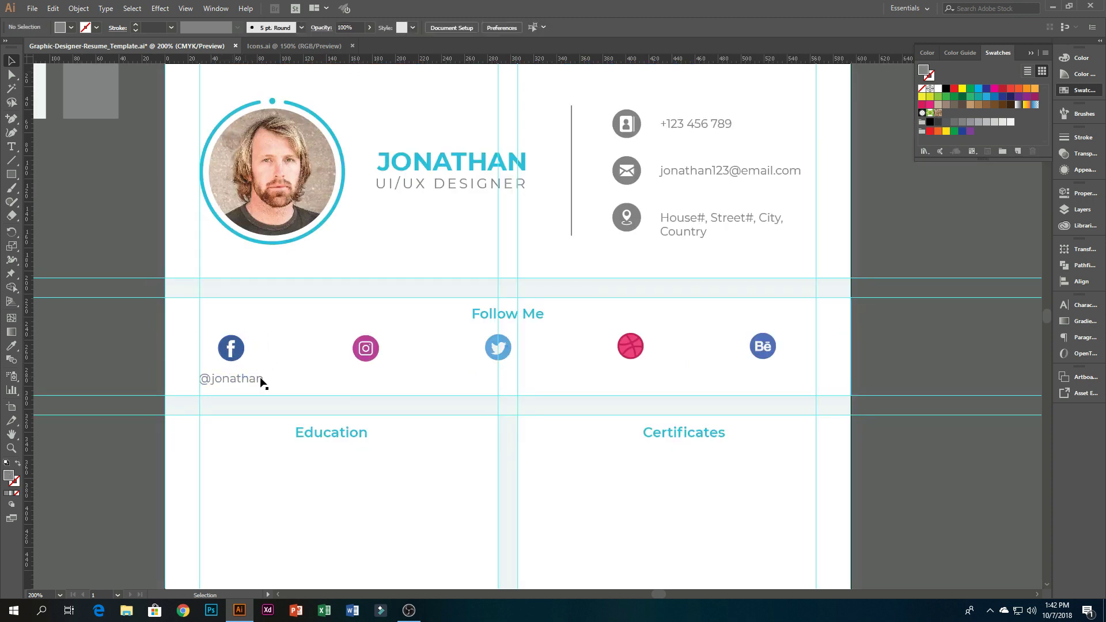
drag(237, 380, 794, 381)
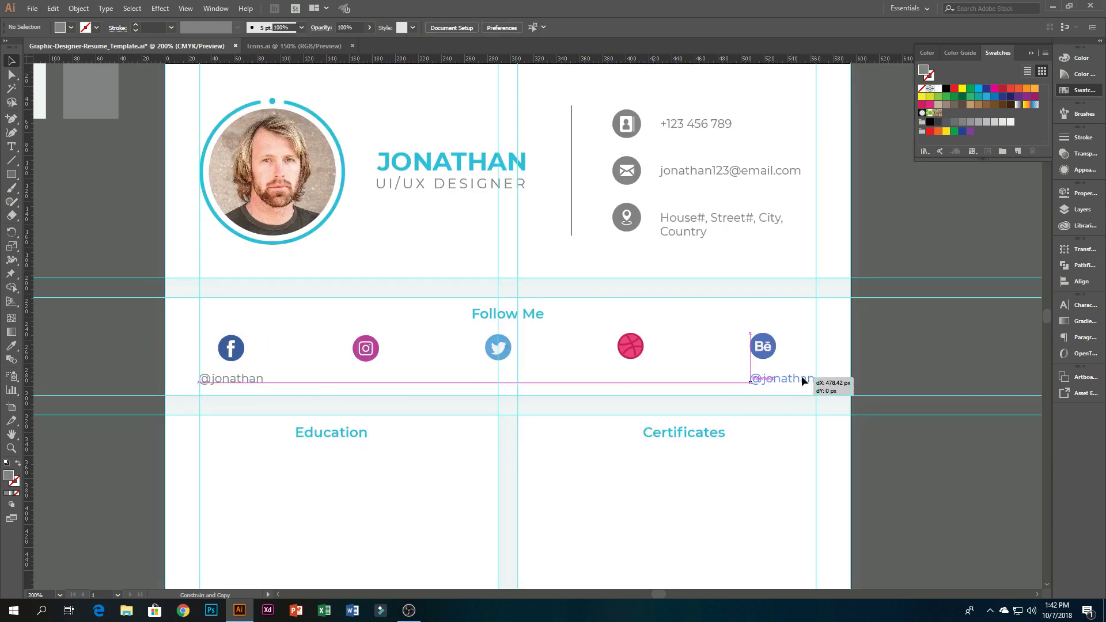
scroll(801, 375, up, 5)
scroll(817, 383, up, 2)
drag(794, 381, 839, 392)
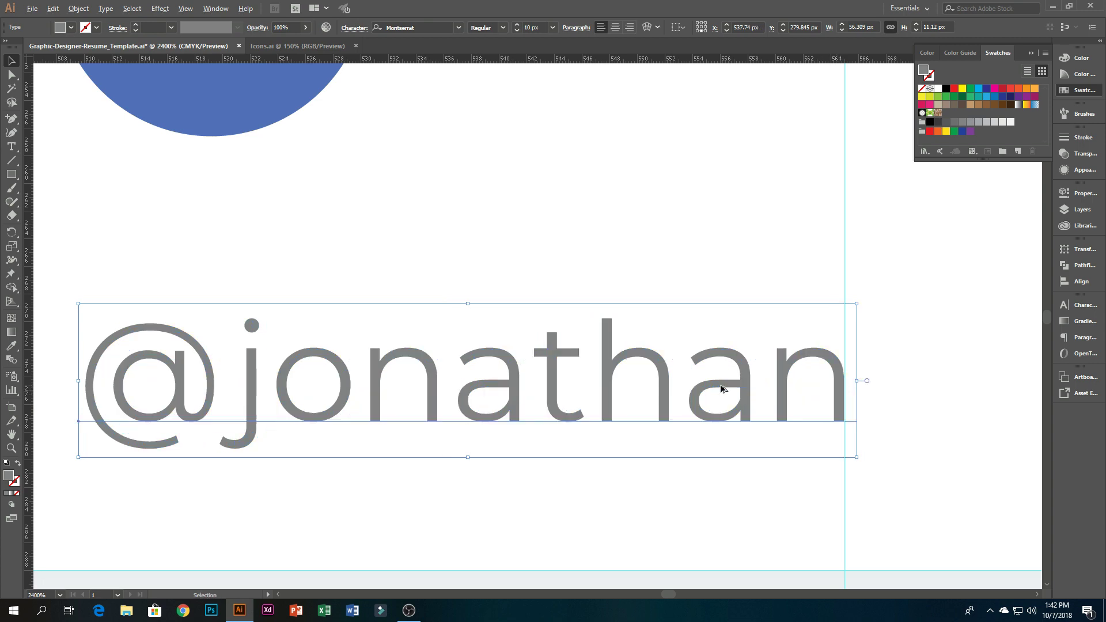
scroll(703, 383, down, 4)
drag(577, 219, 678, 392)
click(388, 29)
Copy the handle caption under the Dribbble icon.
scroll(556, 350, down, 2)
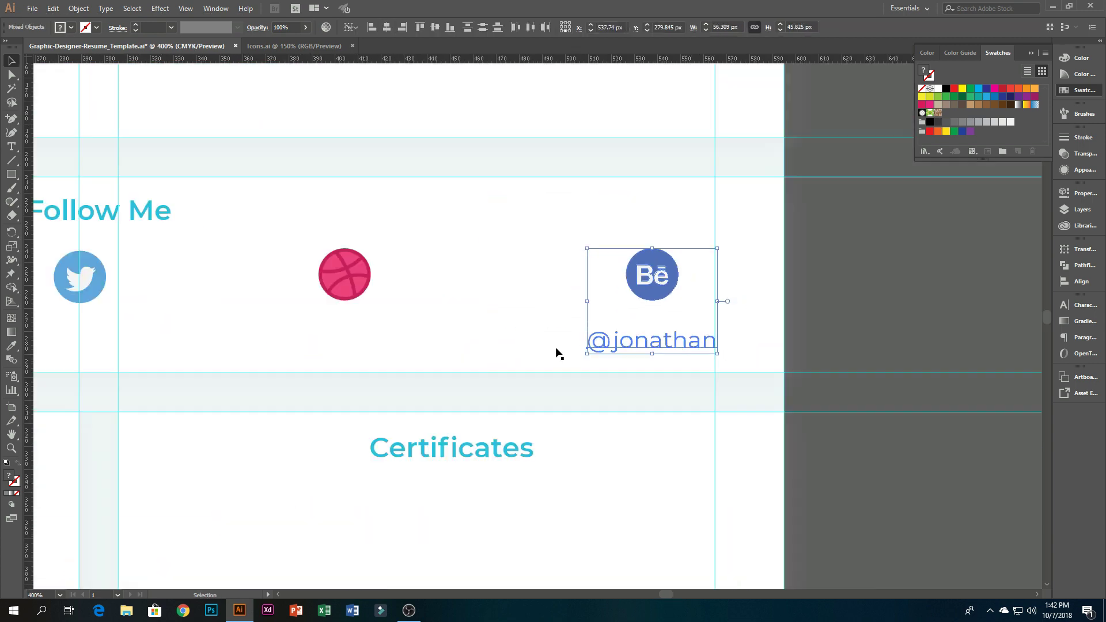
drag(555, 351, 716, 403)
scroll(716, 403, down, 1)
click(565, 431)
scroll(565, 431, left, 2)
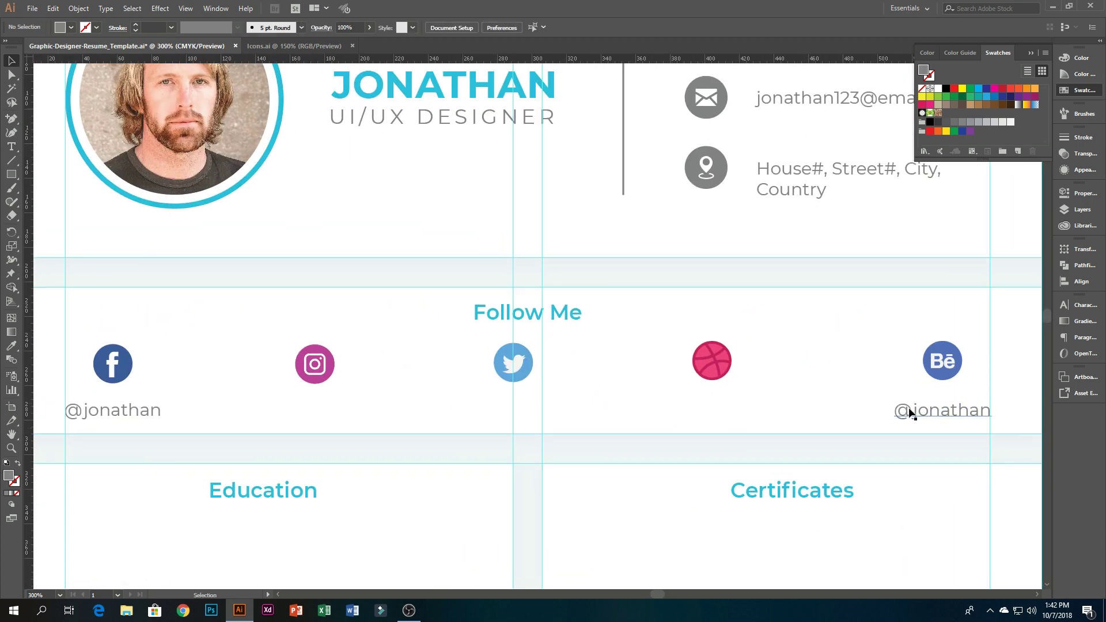
drag(908, 413, 689, 427)
key(ctrl+d)
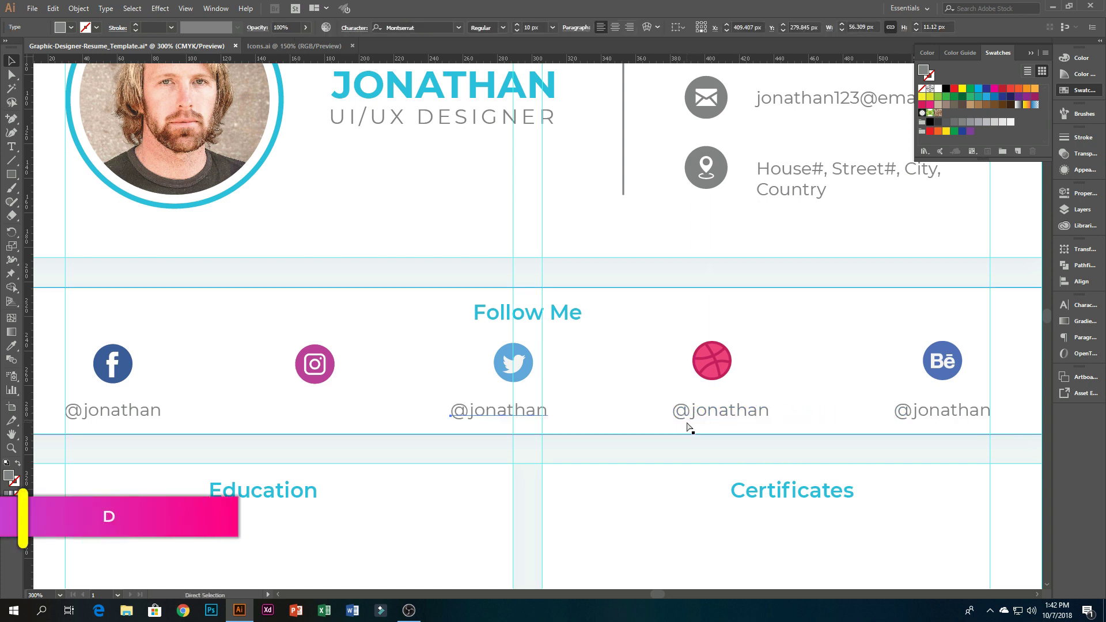
key(ctrl+d)
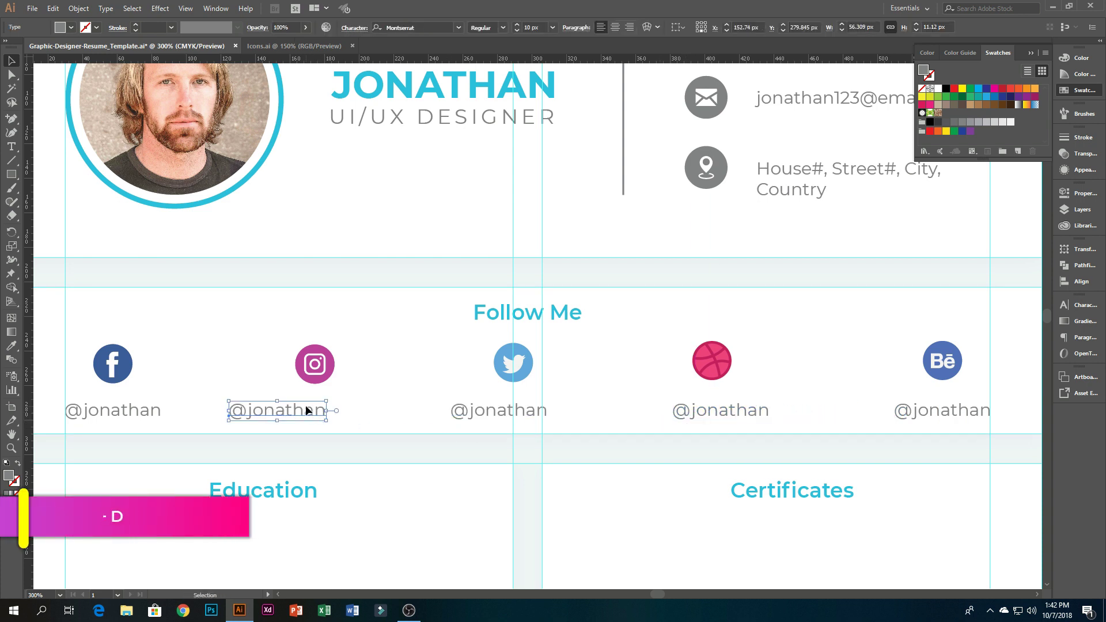
drag(309, 413, 328, 412)
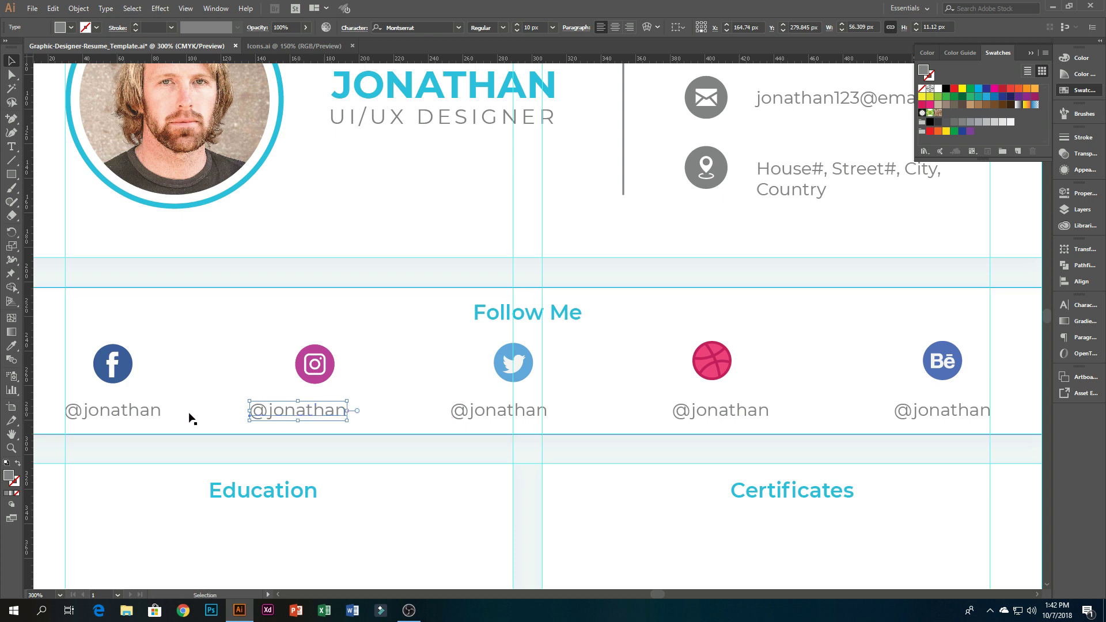
Distribute the five handles evenly by horizontal centre, aligned to the selection.
click(141, 413)
shift+click(493, 412)
shift+click(340, 419)
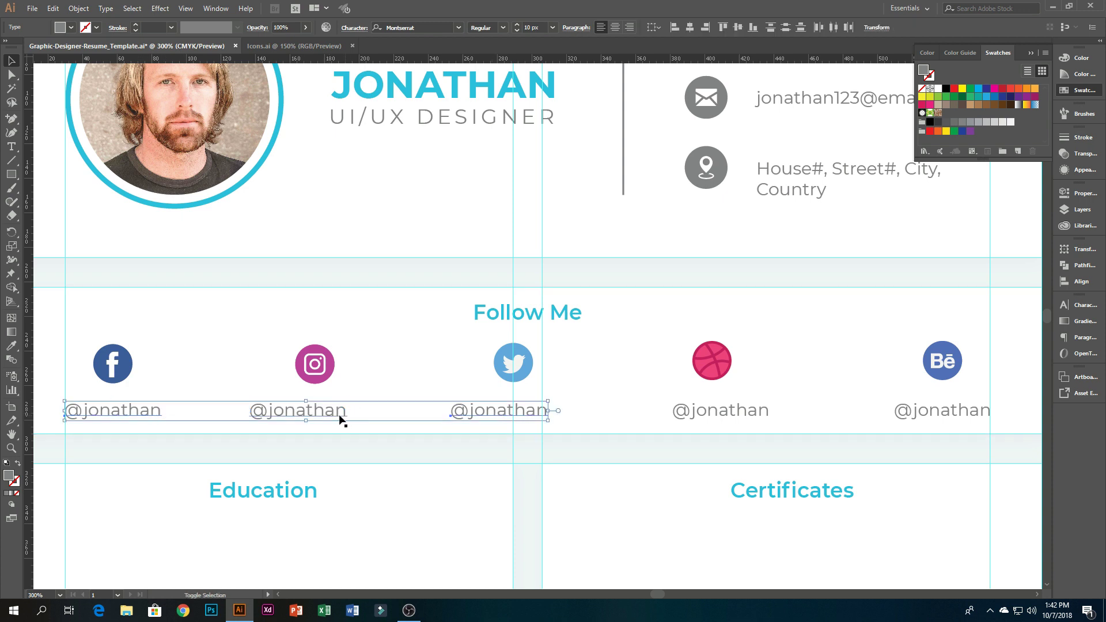
shift+click(743, 411)
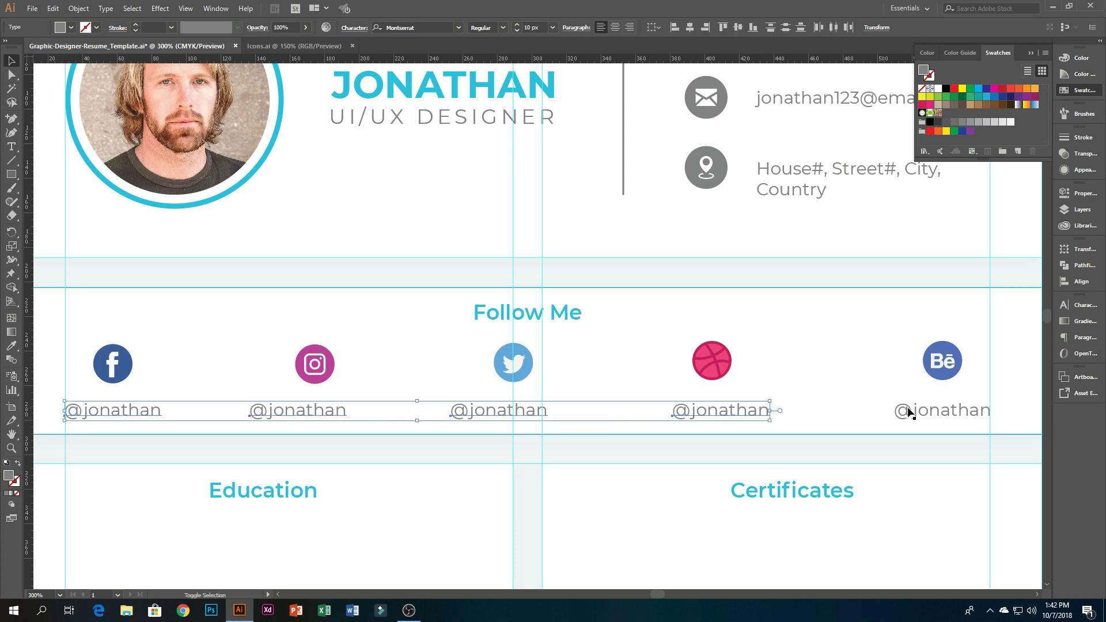
shift+click(945, 409)
click(657, 27)
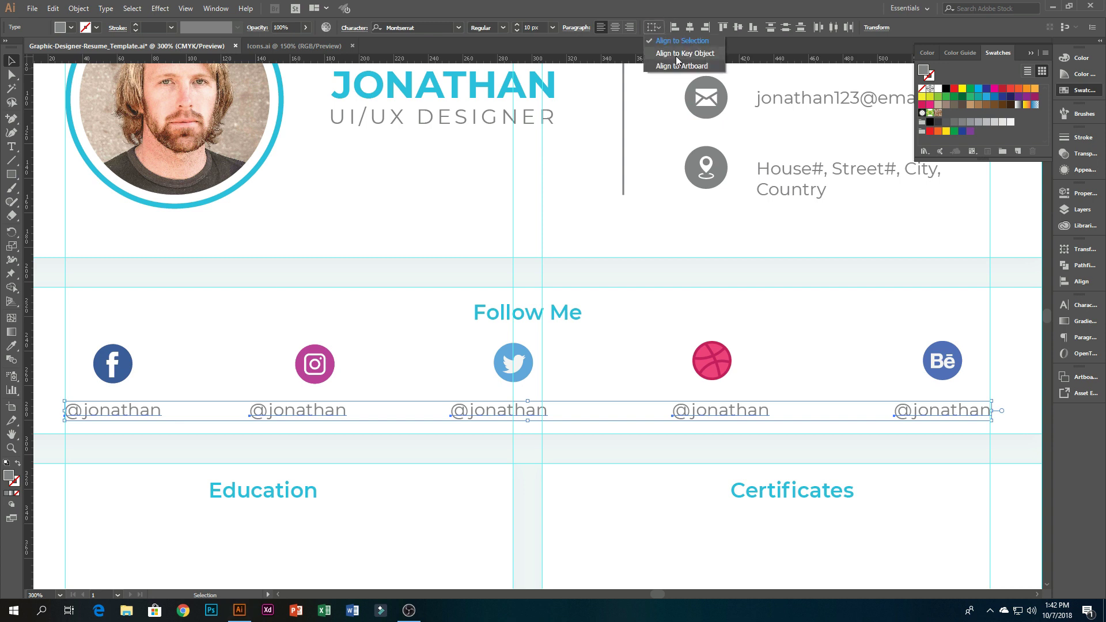
click(677, 46)
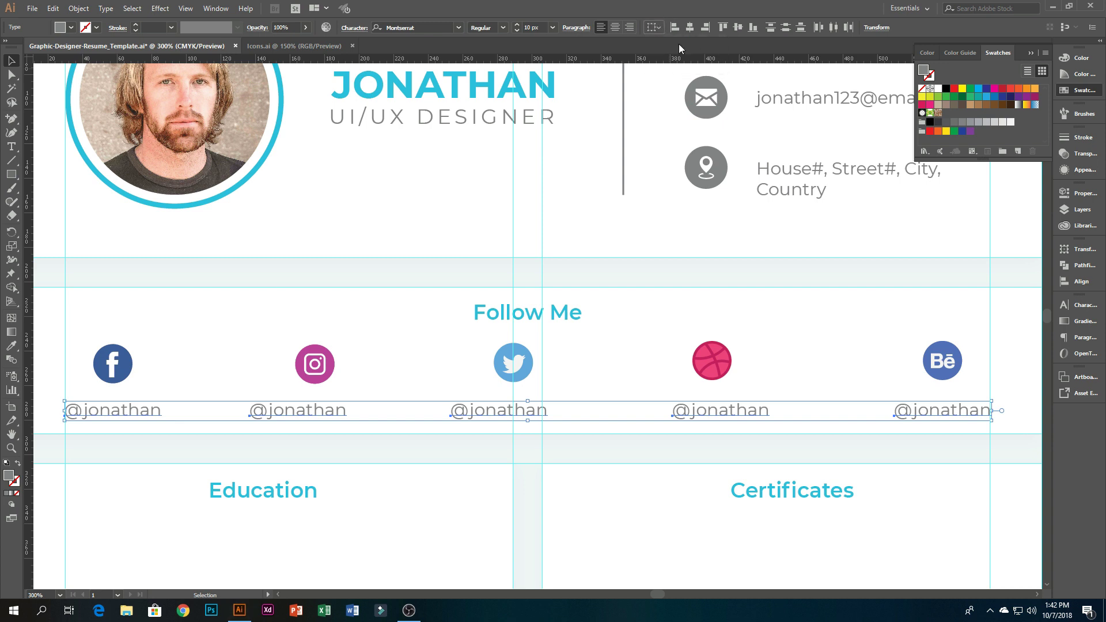
click(834, 27)
Centre the Instagram, Twitter, Dribbble and Behance icons horizontally over their handles.
click(320, 373)
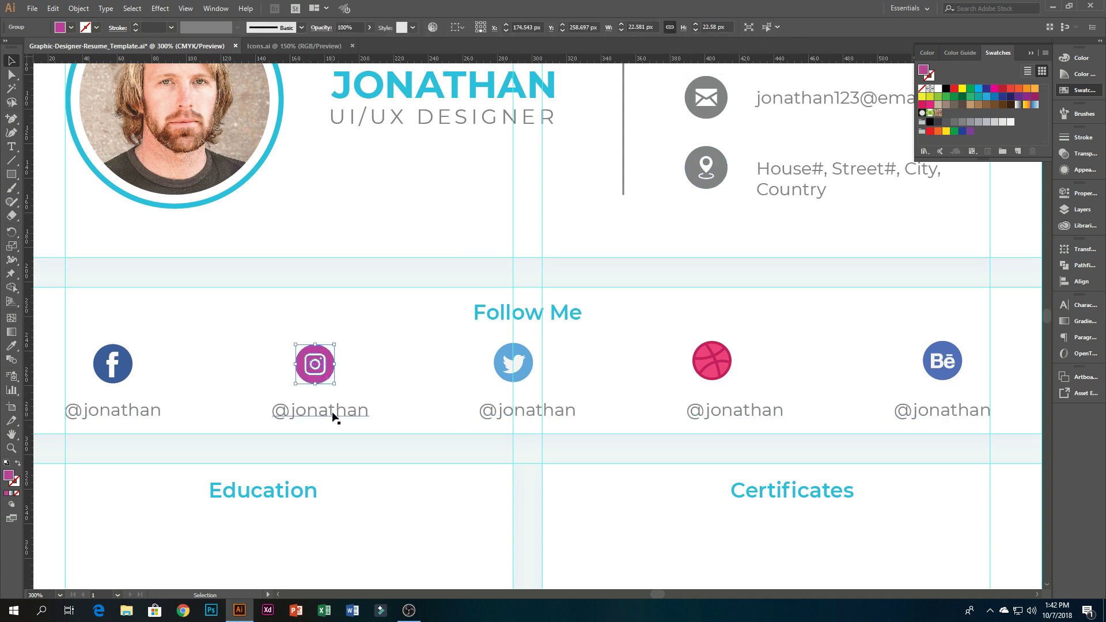
shift+click(334, 416)
click(387, 27)
click(530, 415)
shift+click(515, 363)
click(387, 27)
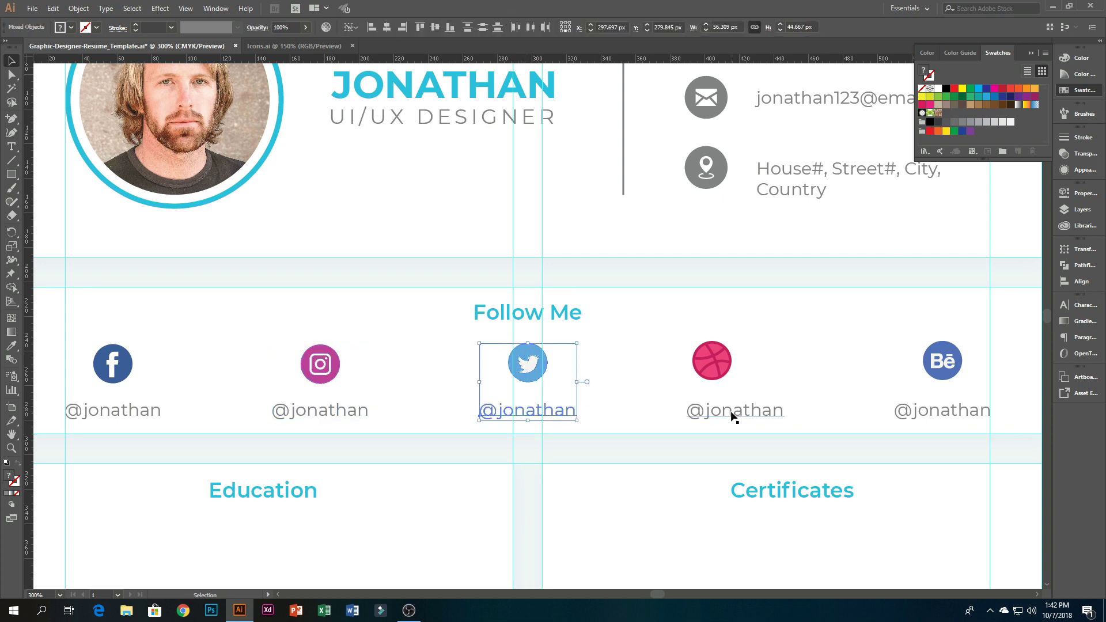
click(732, 416)
shift+click(712, 361)
click(387, 27)
click(942, 410)
shift+click(943, 360)
Select all five social icons and move the row slightly down.
key(ctrl+minus)
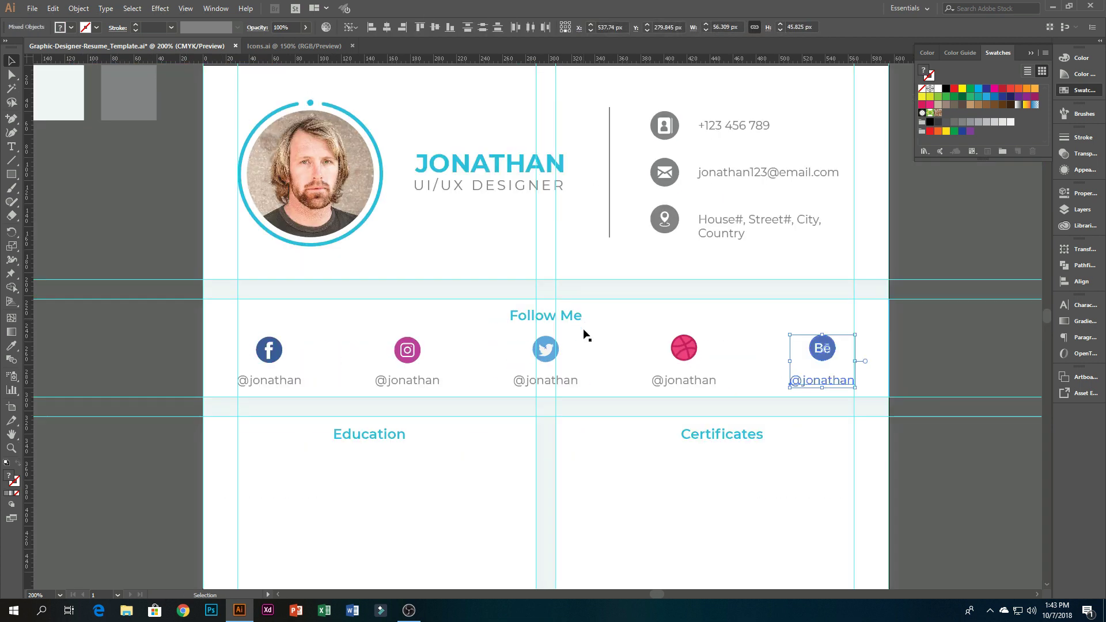
click(346, 388)
click(309, 362)
shift+click(446, 362)
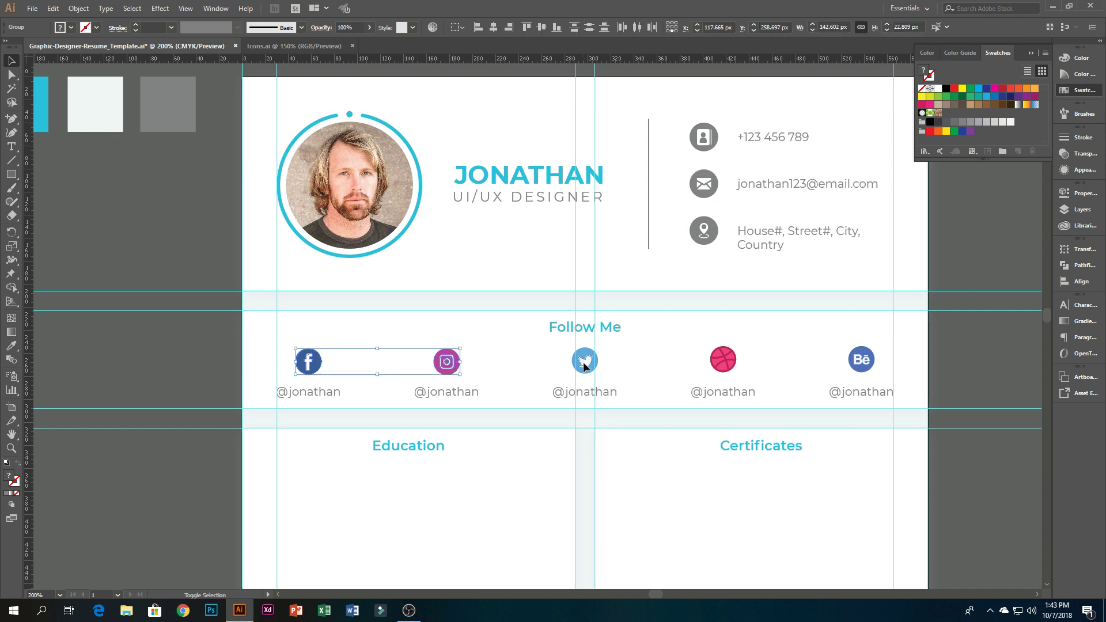
shift+click(584, 364)
shift+click(723, 360)
shift+click(861, 361)
drag(861, 363, 858, 367)
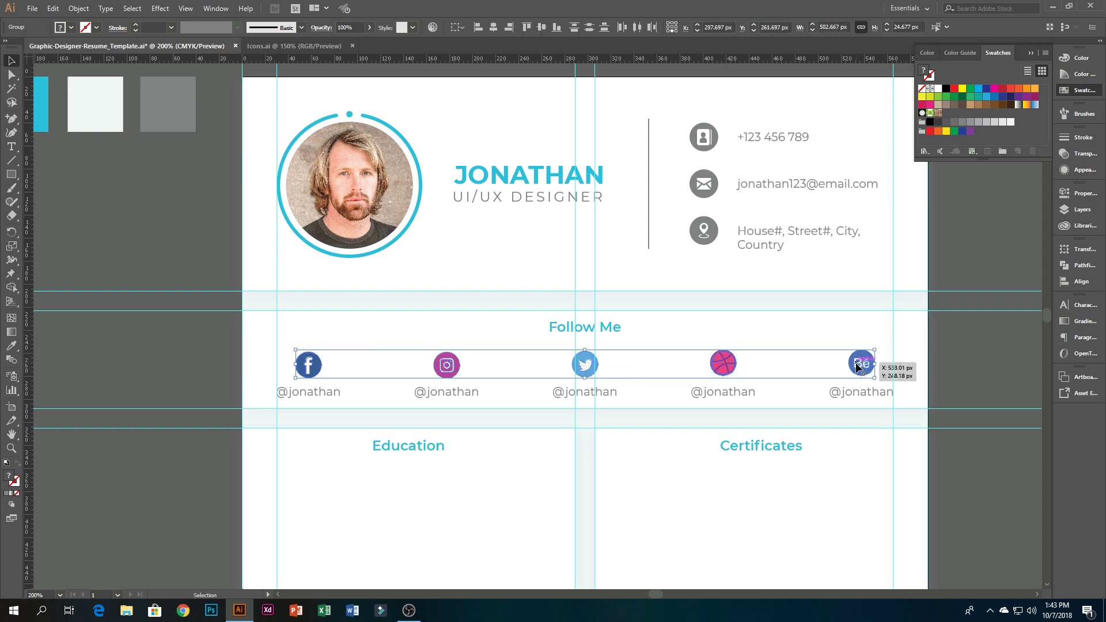
Nudge the icons and handles up together, then bring the Education section into view.
shift+click(309, 394)
shift+click(423, 392)
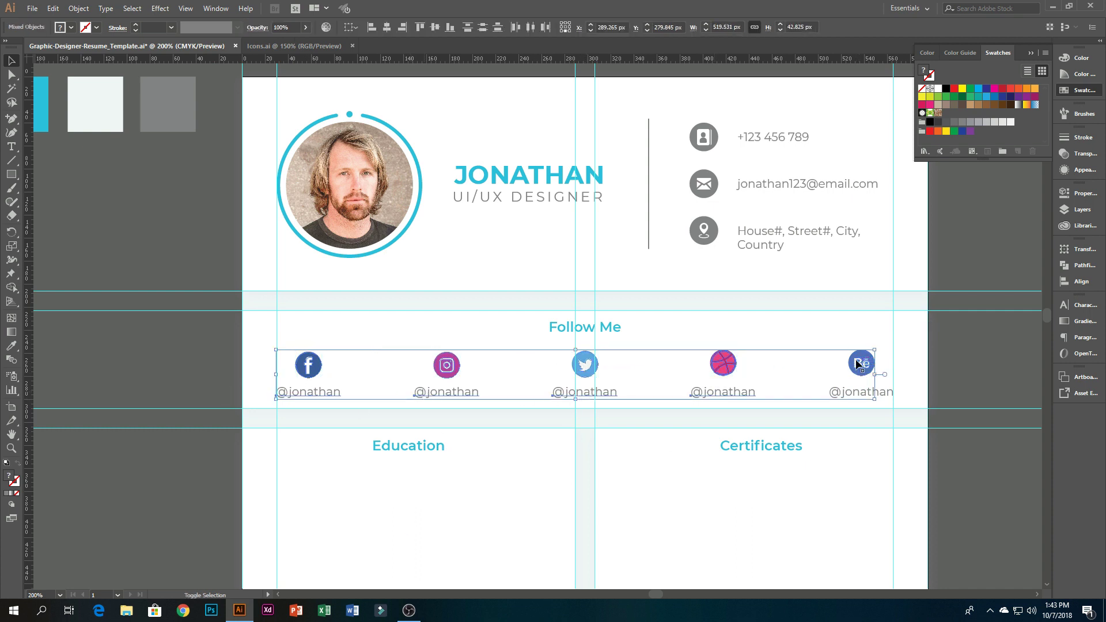
shift+click(845, 389)
key(Up)
key(Up)
key(Up)
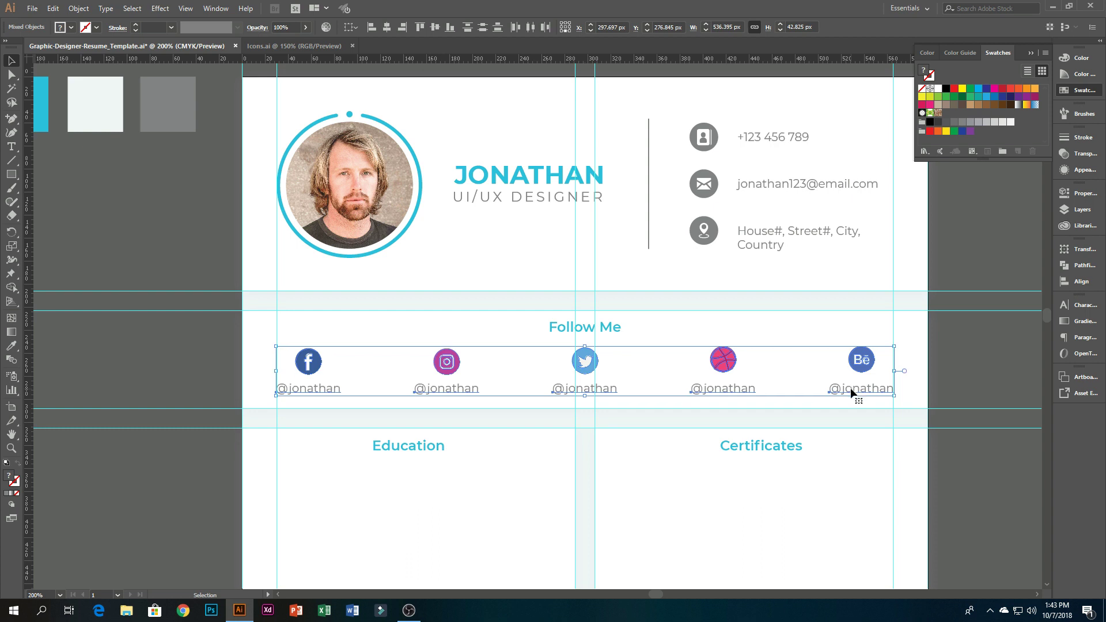
click(305, 402)
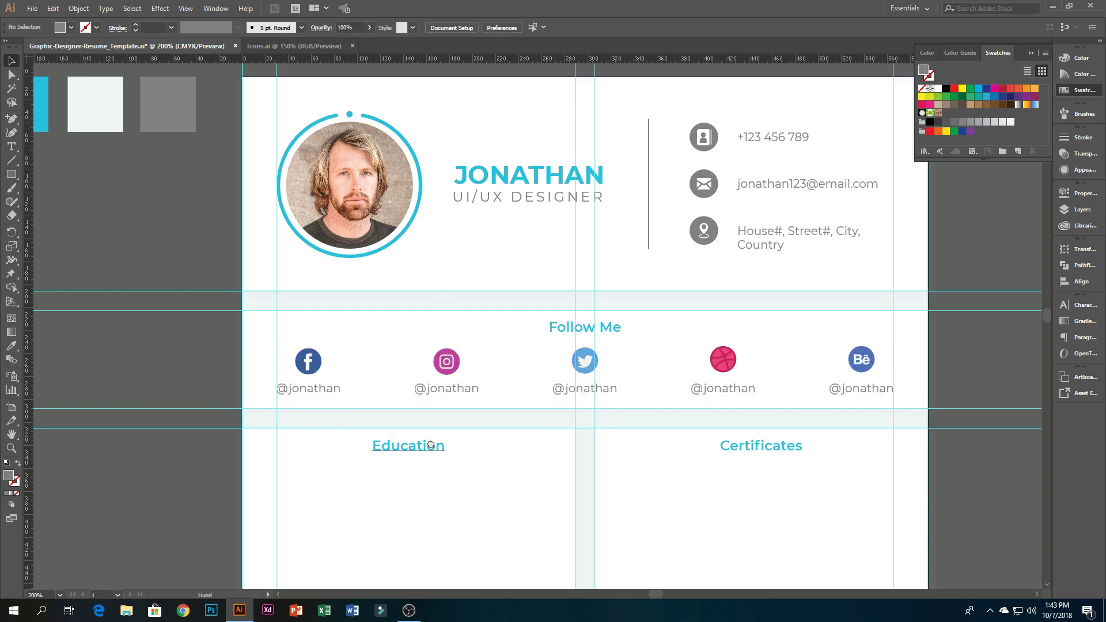
drag(441, 440, 515, 372)
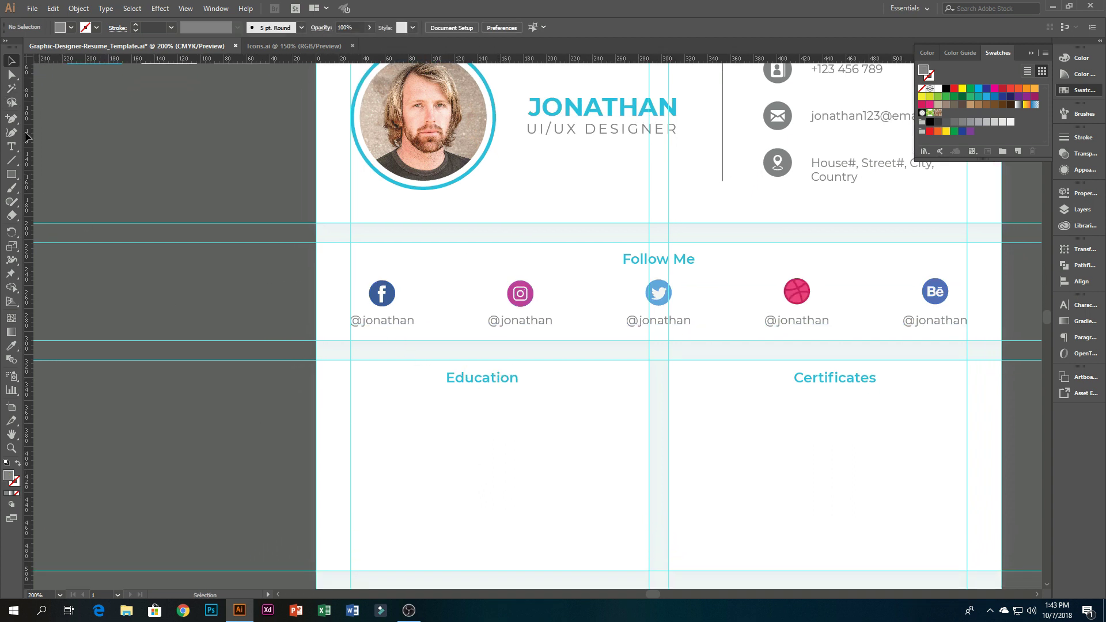
Add the line 'Masters in User Experience Design (2012)' below Education at the left column edge.
click(11, 147)
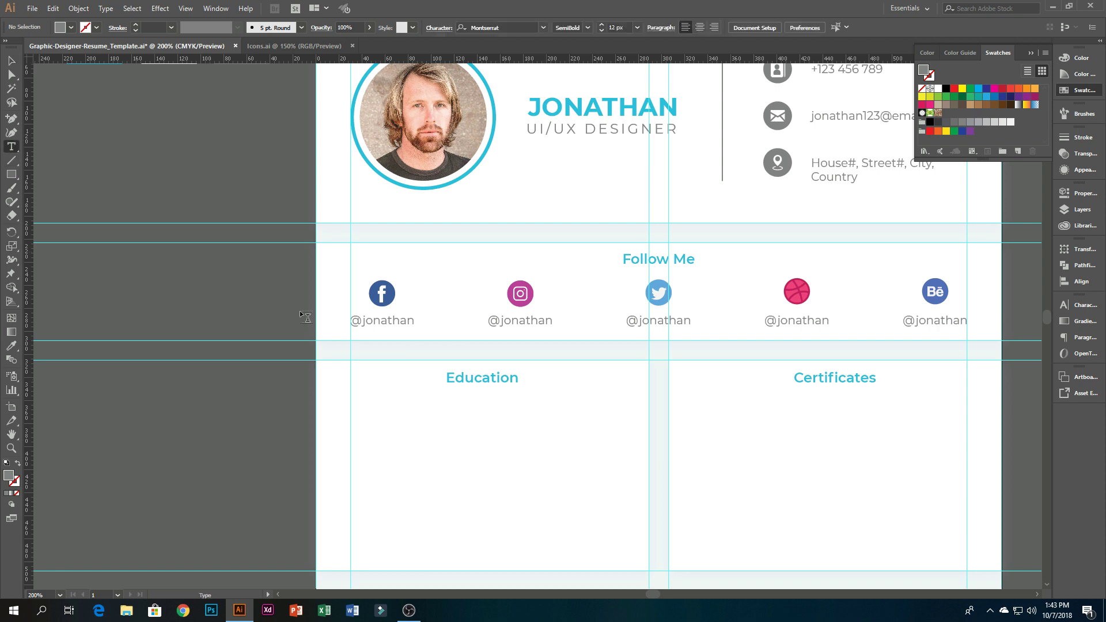
click(394, 442)
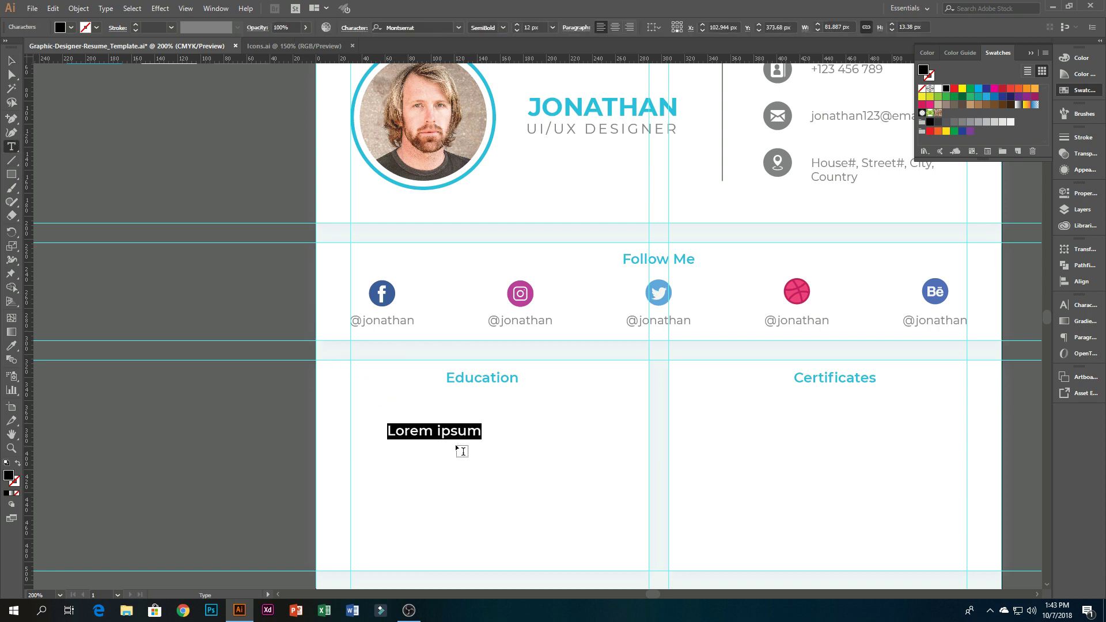
text(Masters in)
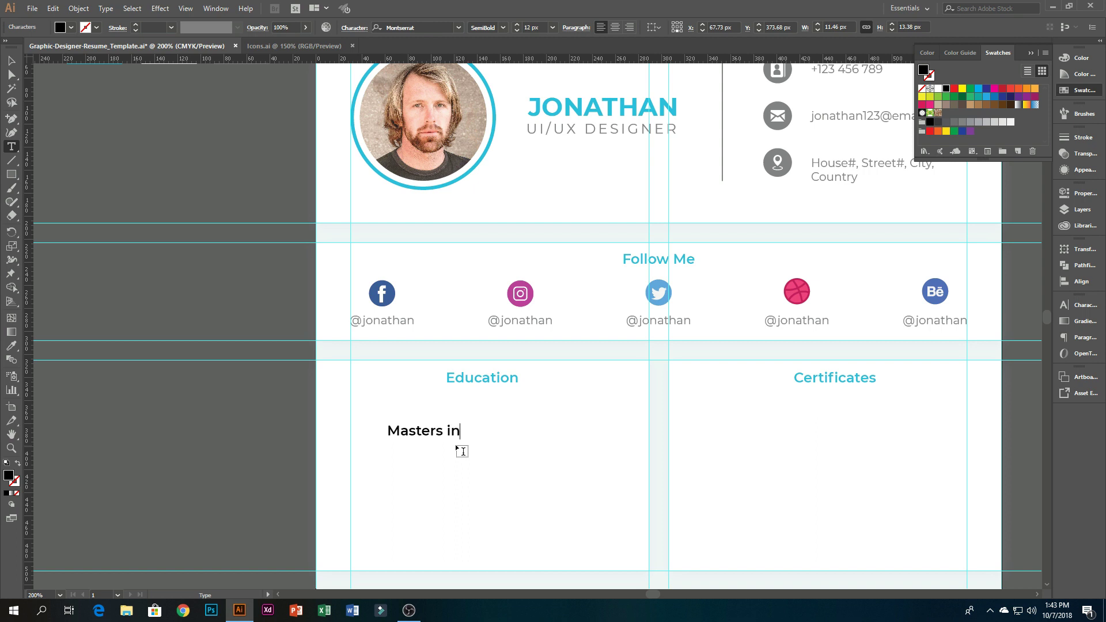
text( User Experience Design ()
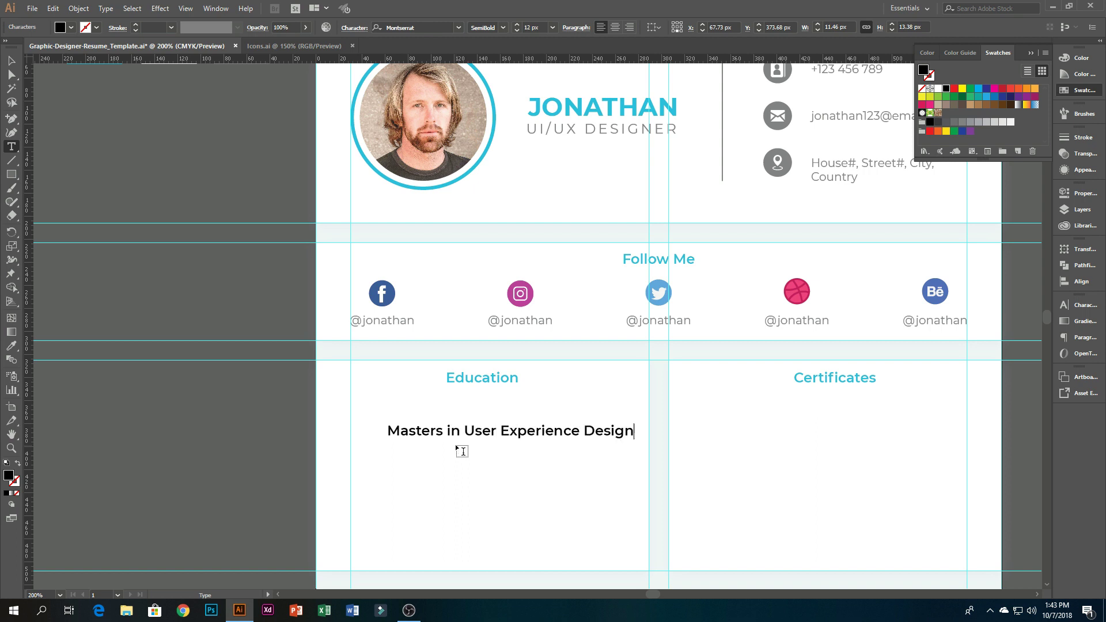
text(2012)
click(9, 58)
drag(454, 425, 415, 422)
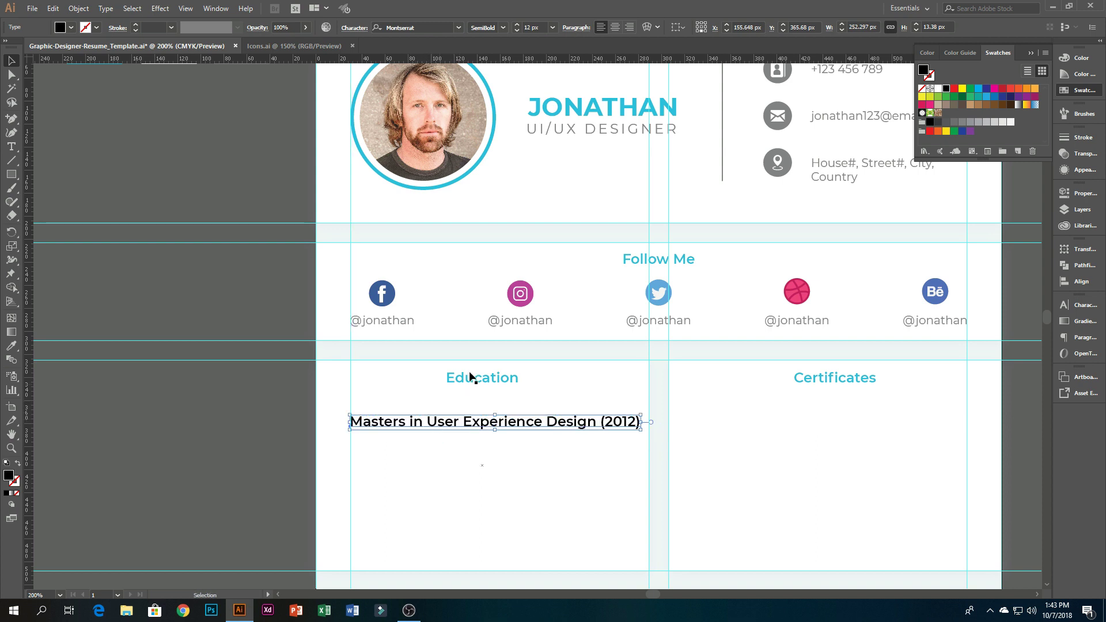
Set the Masters line to 8 px, nudge it into place, and select the year (2012).
click(519, 30)
click(519, 30)
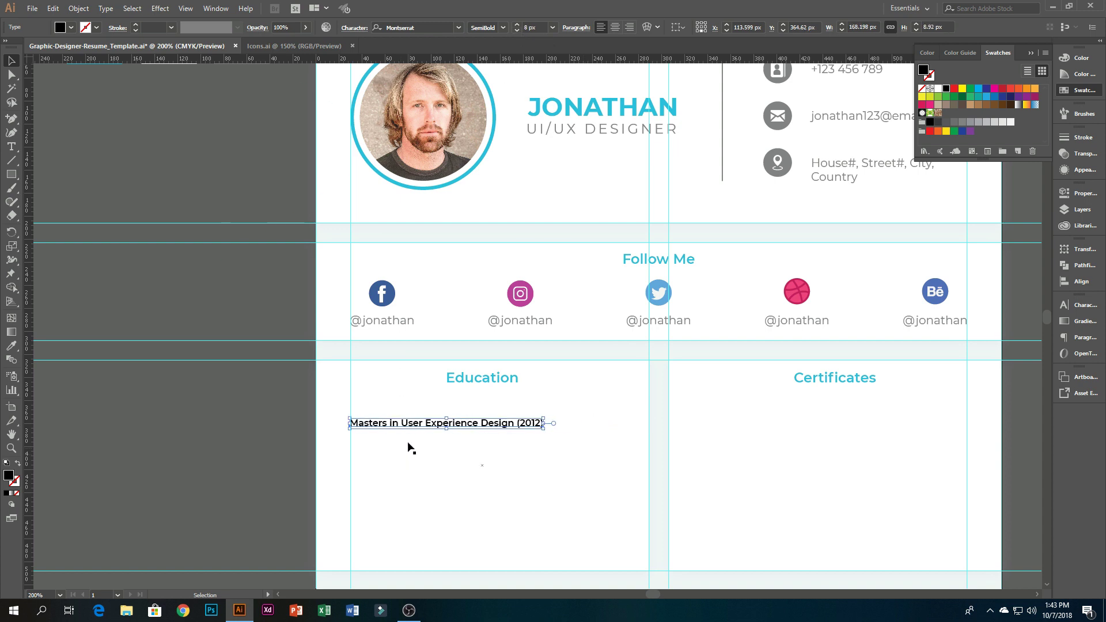
drag(401, 426, 404, 425)
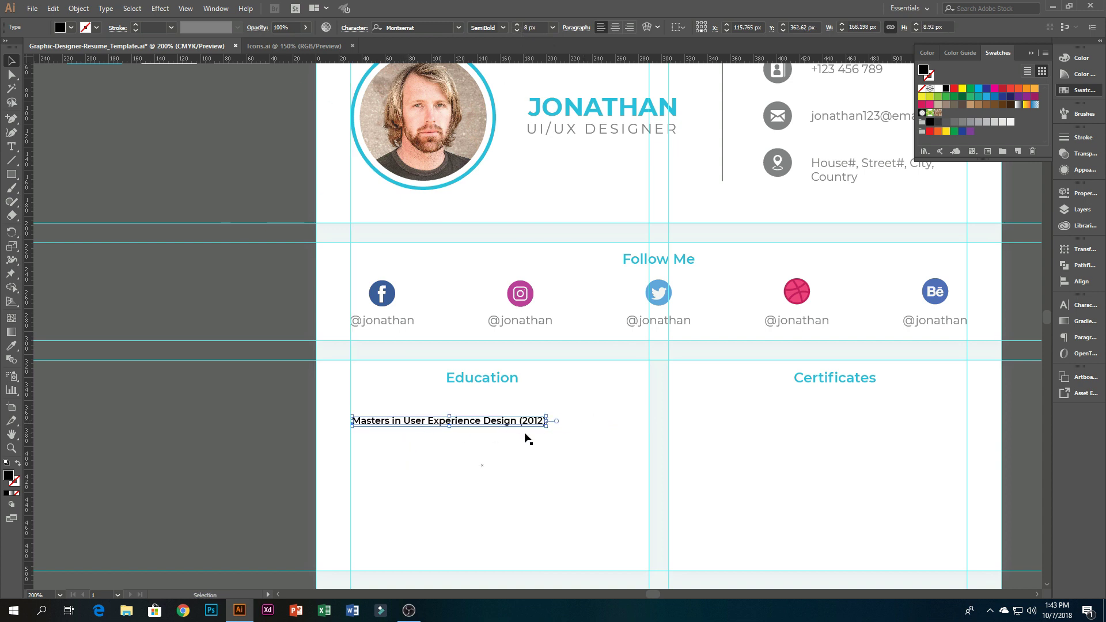
double_click(528, 421)
double_click(521, 421)
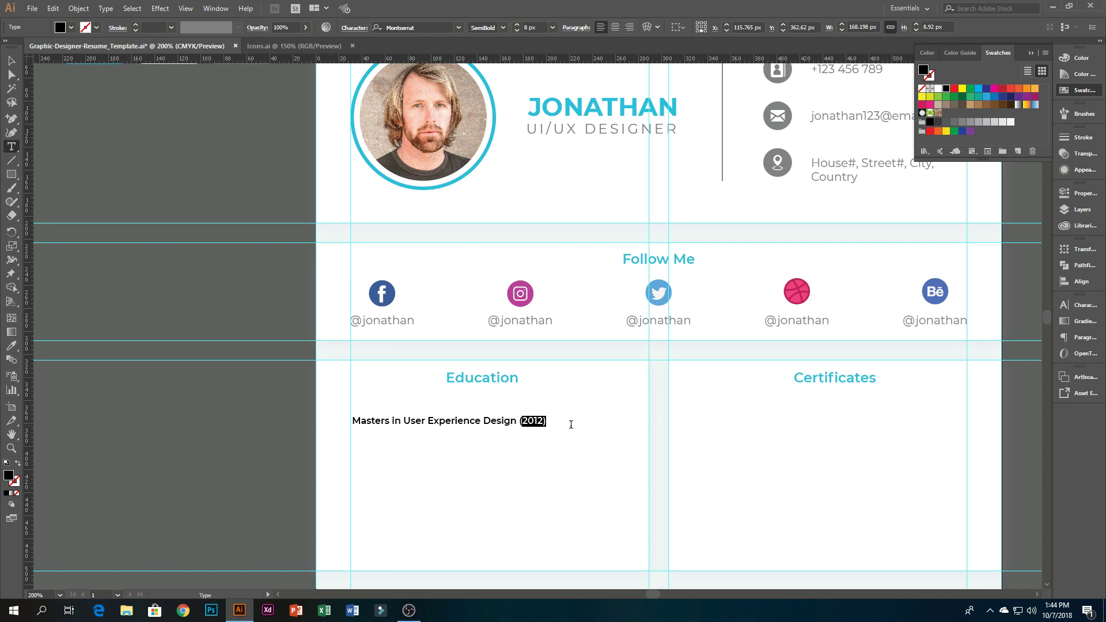
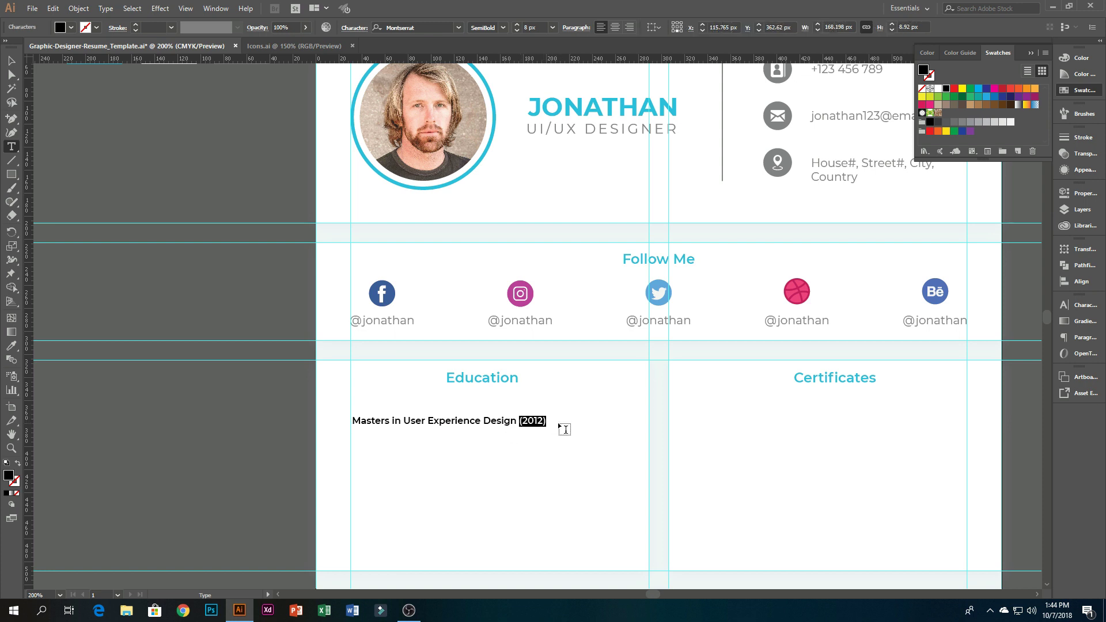
Make the year (2012) grey and Regular weight beside the bold degree title.
click(961, 123)
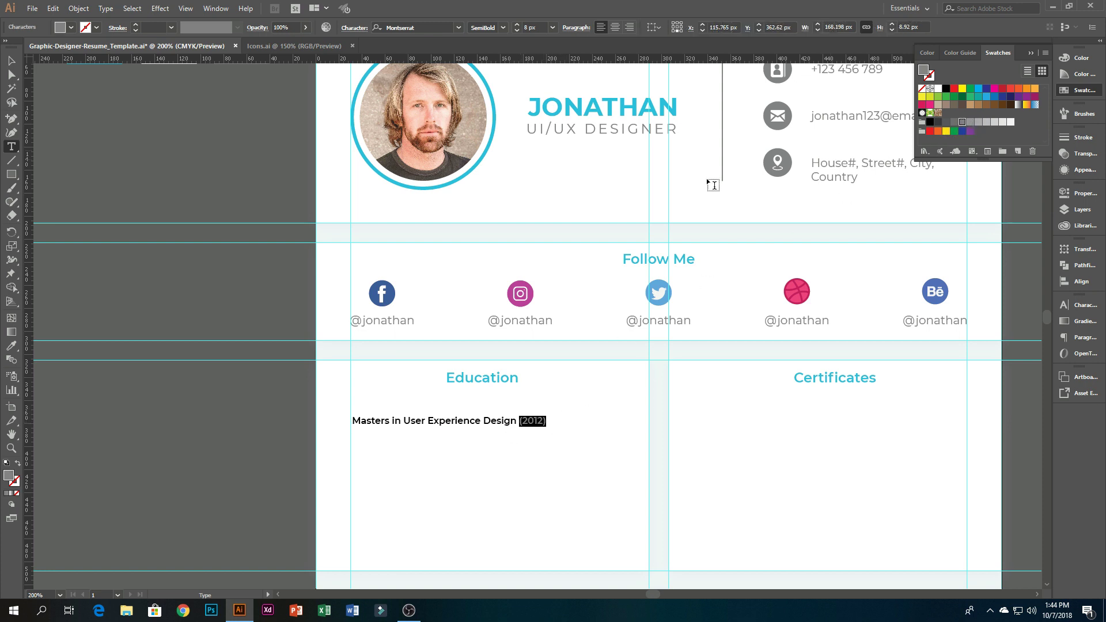
click(503, 27)
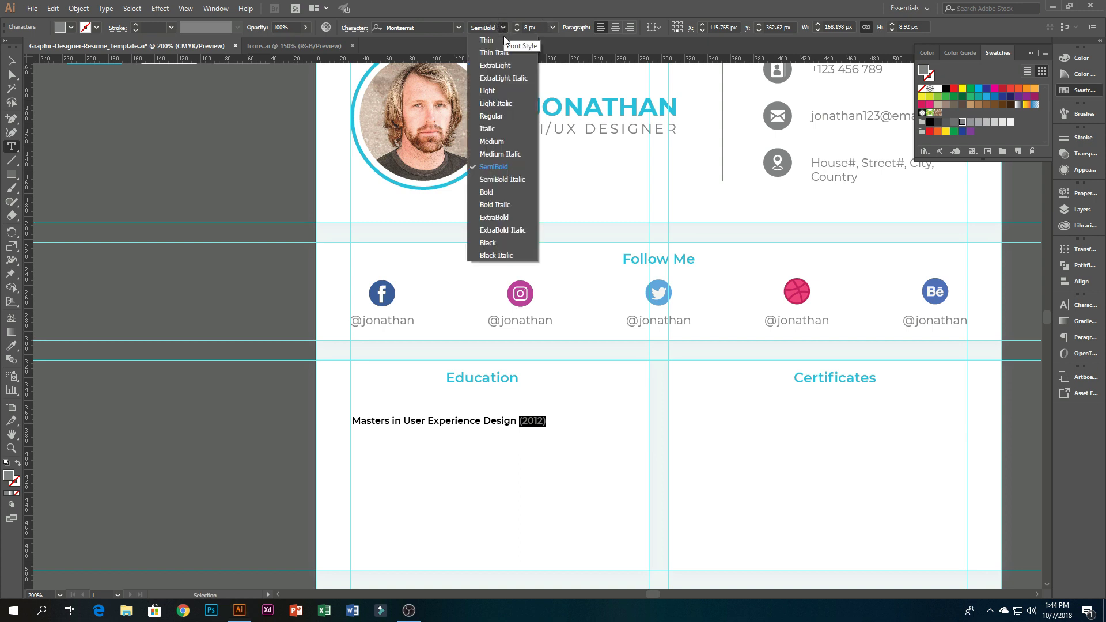
click(496, 116)
drag(517, 421, 360, 421)
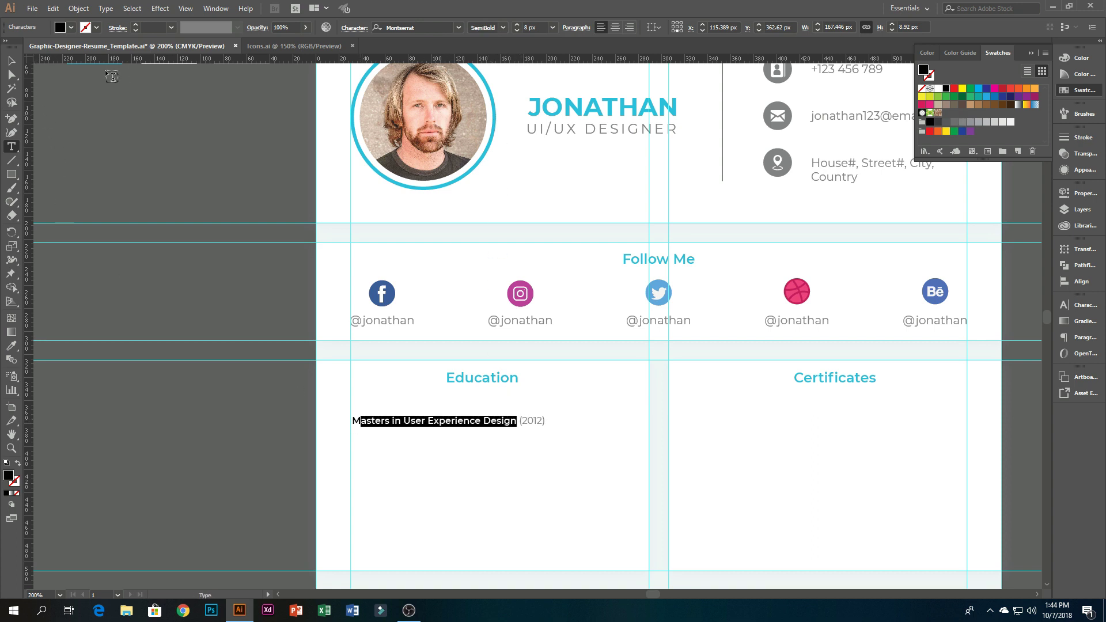
Nudge the Masters in User Experience Design line slightly left and up.
click(12, 62)
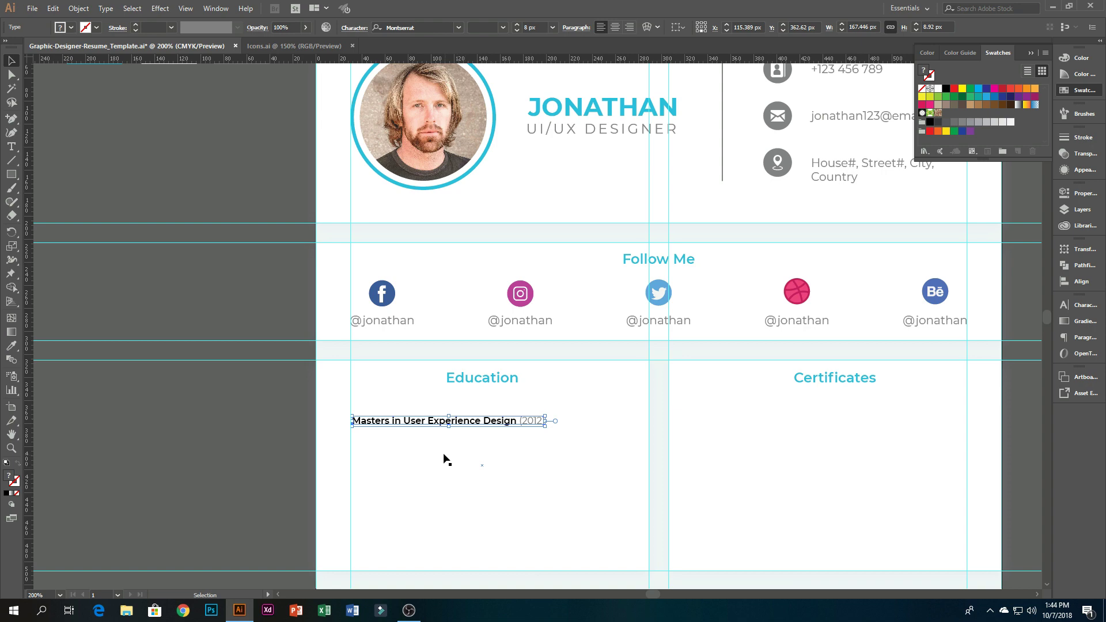
scroll(392, 435, up, 1)
scroll(378, 436, up, 1)
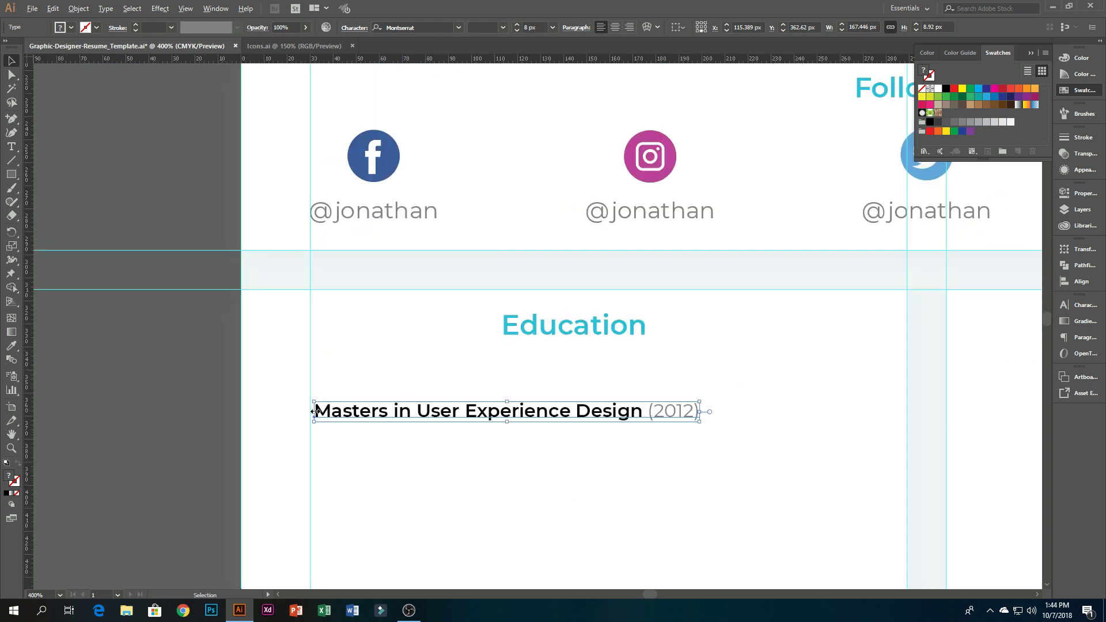
scroll(346, 424, up, 2)
drag(334, 414, 327, 416)
scroll(425, 444, down, 1)
scroll(452, 444, down, 1)
scroll(451, 442, down, 1)
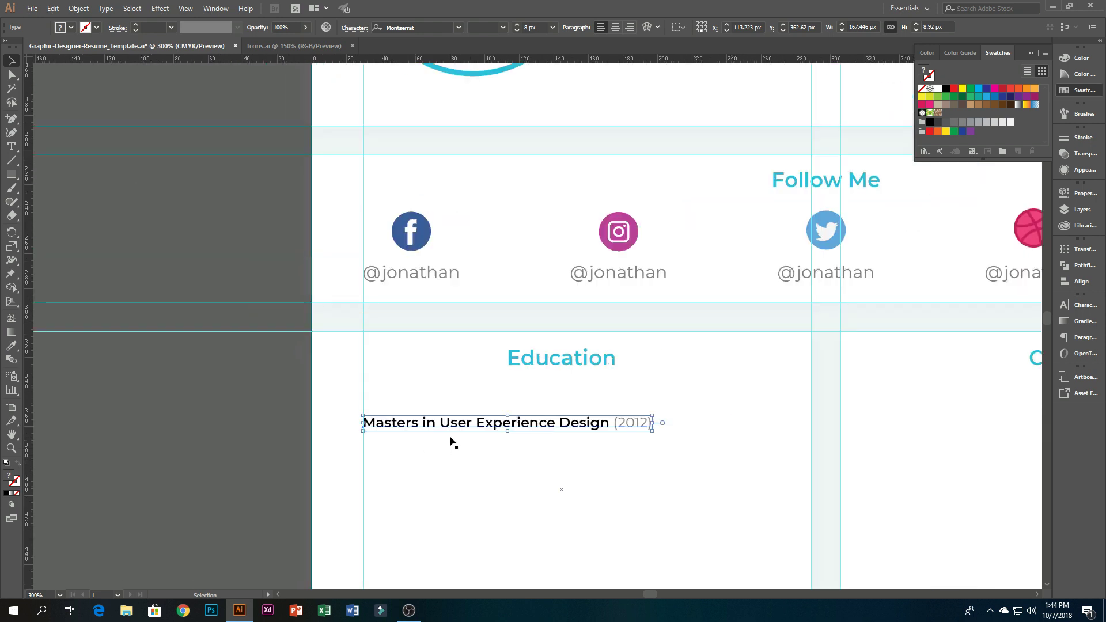
key(Up)
key(Up)
key(Up)
key(Up)
key(Up)
key(Up)
key(Up)
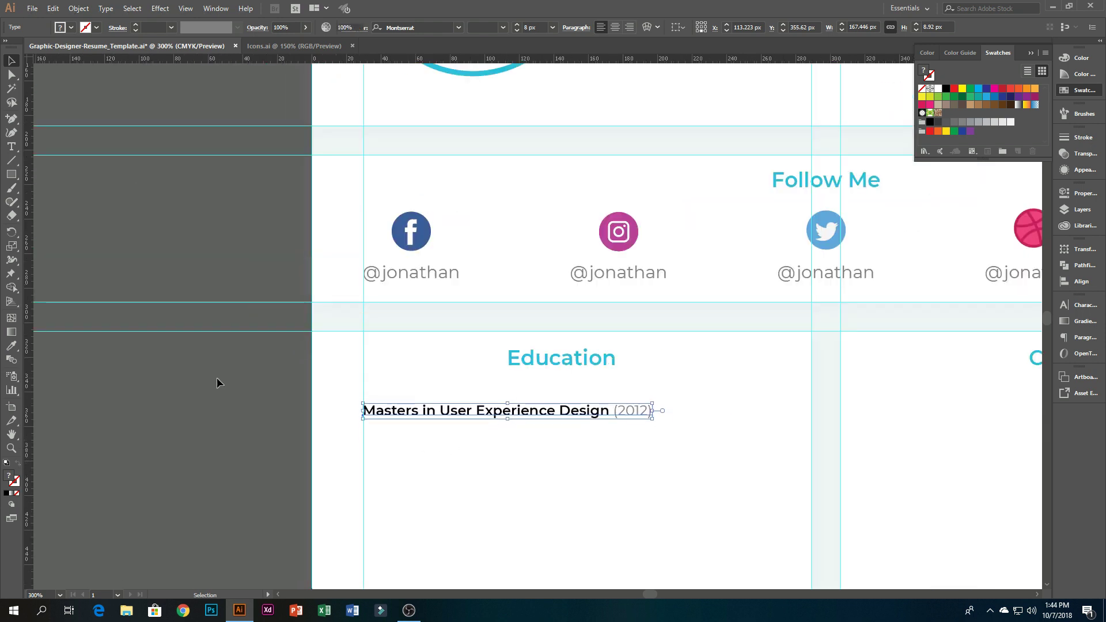
click(216, 382)
scroll(464, 435, down, 1)
Type 'Kingston University (UK)' on a new line below the degree title.
scroll(464, 434, down, 1)
key(t)
click(477, 437)
text(Kin)
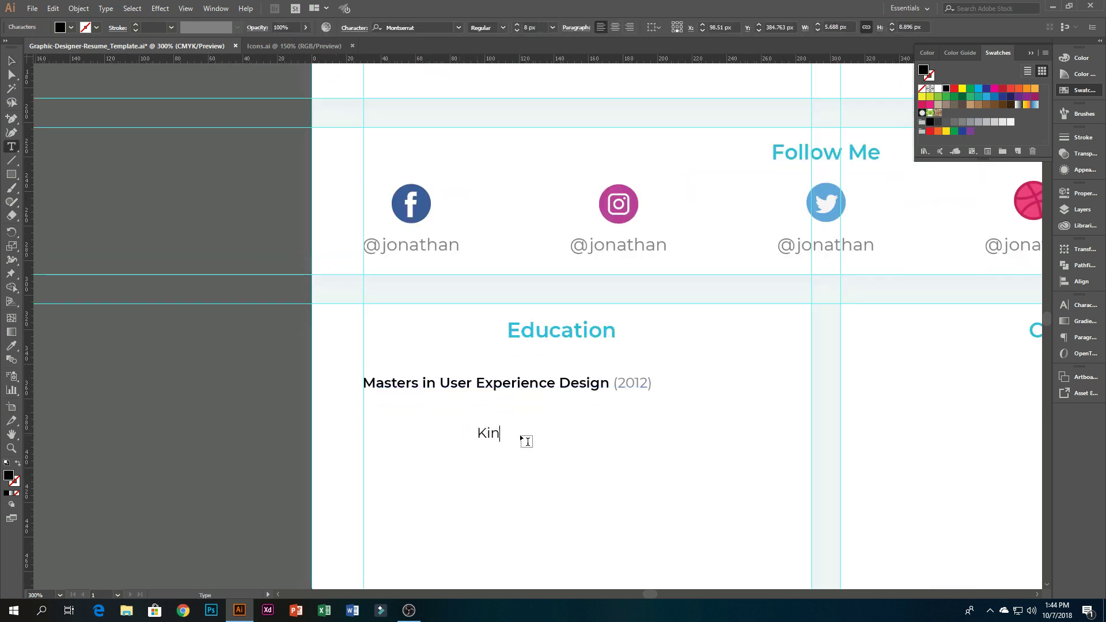
text(gston University (UK)
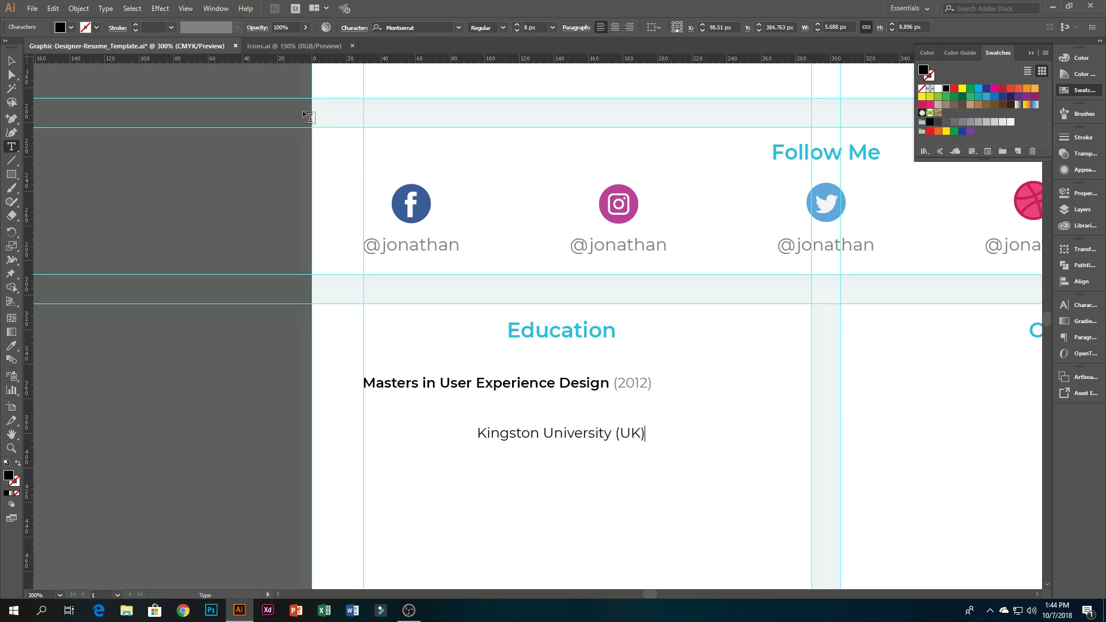
click(17, 59)
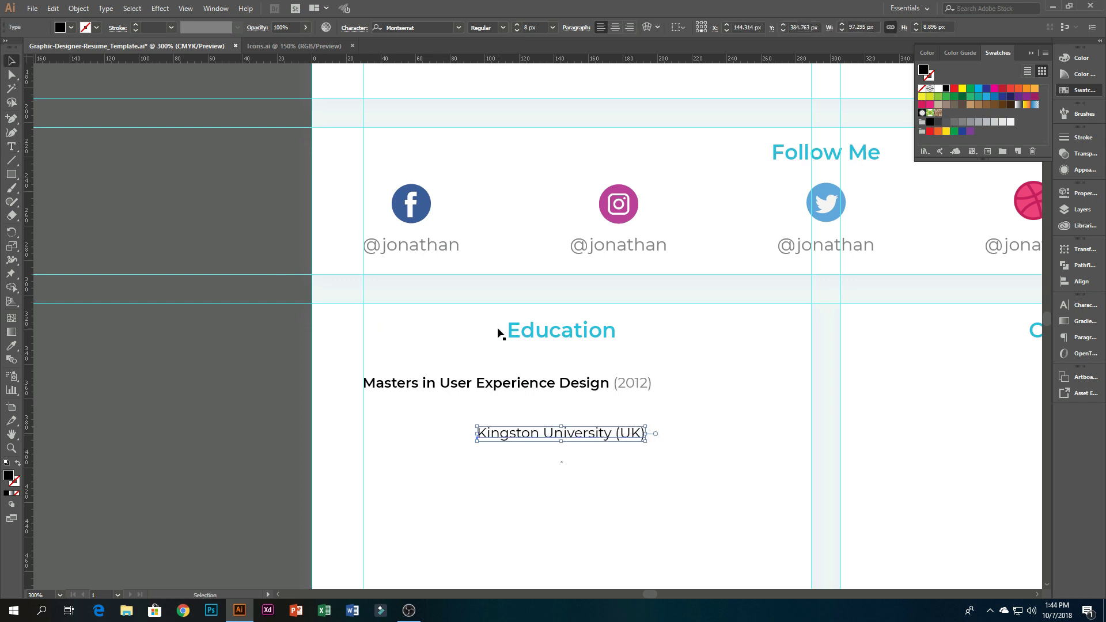
Colour the university line with the cyan accent sampled by the Eyedropper.
key(ctrl+1)
drag(398, 301, 410, 343)
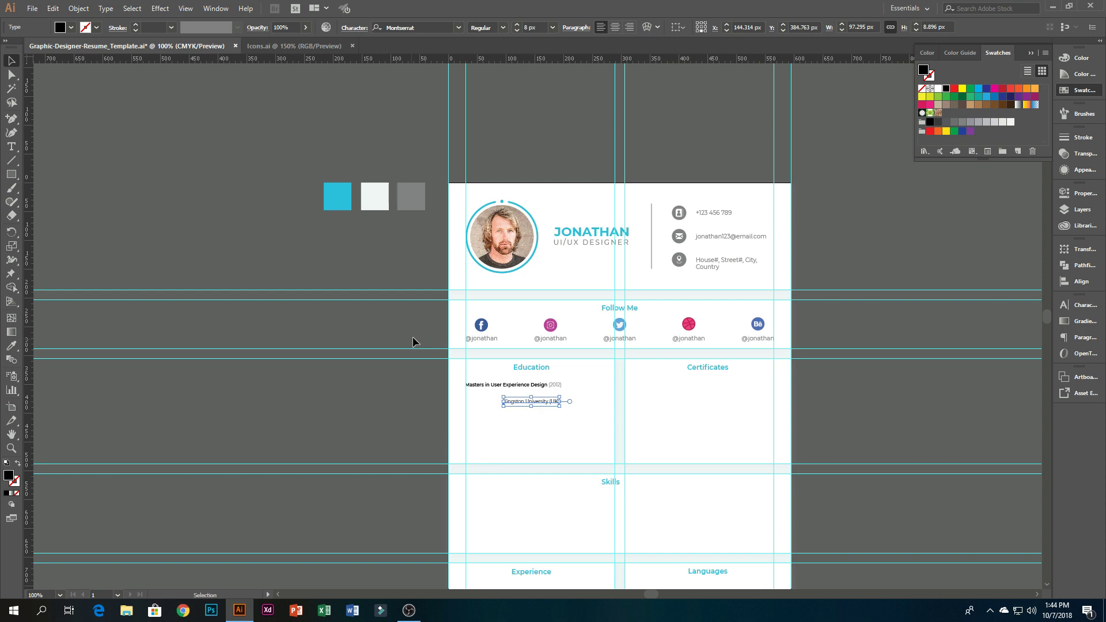
key(i)
click(341, 186)
click(11, 62)
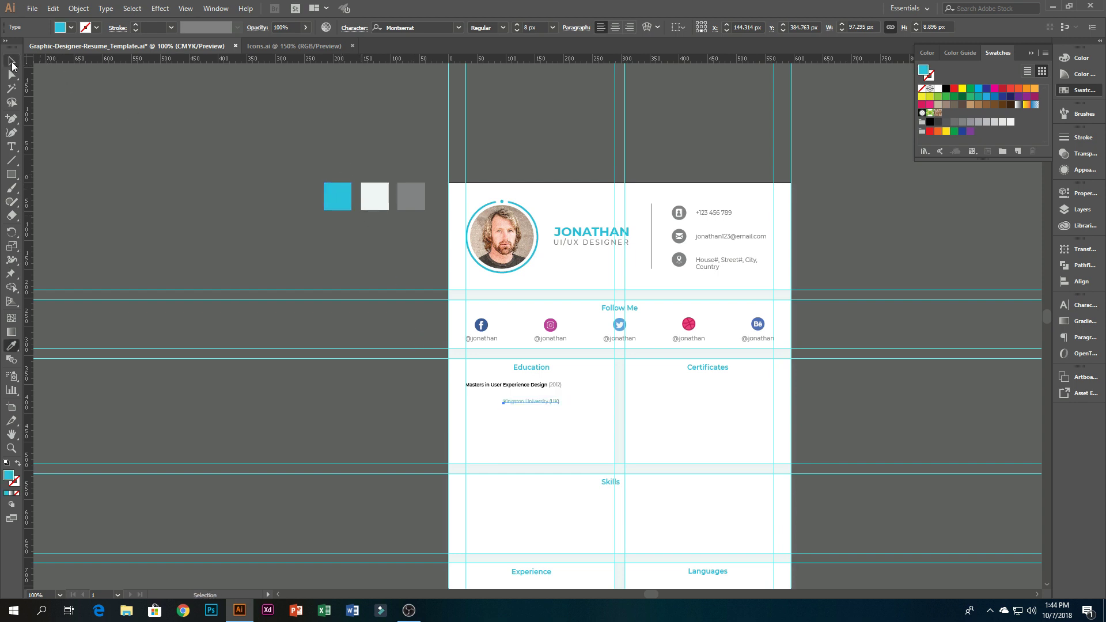
Align the university line left under the degree title and shrink it to 6 px.
scroll(545, 410, up, 1)
scroll(502, 395, up, 2)
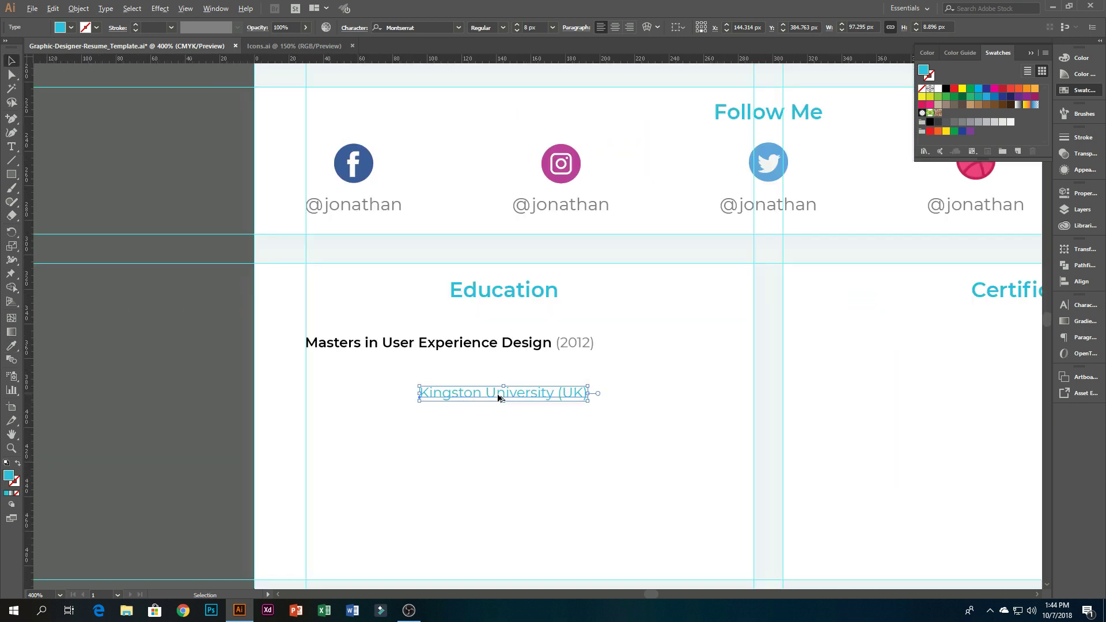
scroll(502, 395, up, 1)
drag(511, 390, 347, 363)
click(516, 30)
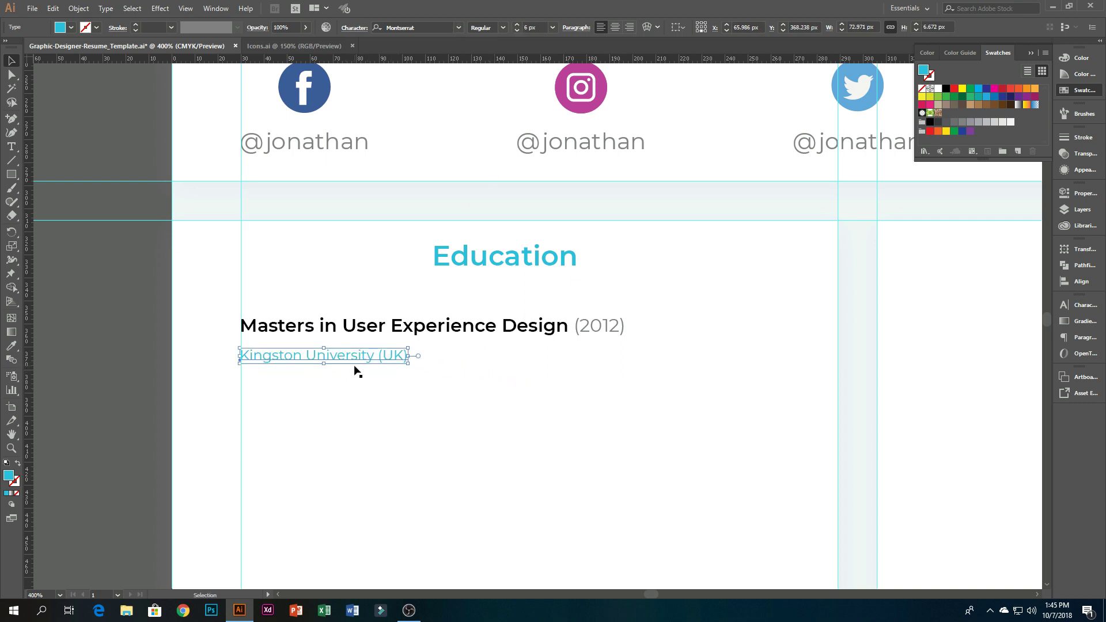
scroll(356, 372, down, 1)
click(319, 423)
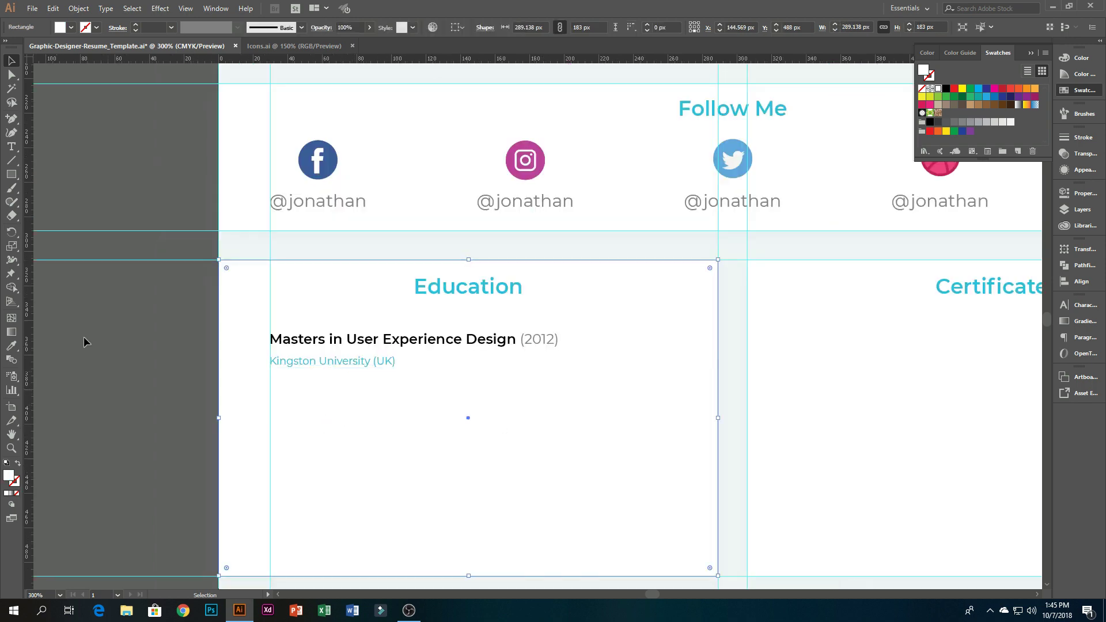
Add a placeholder text area below the university line, trimming its opening to start with 'C'.
click(11, 147)
drag(283, 400, 899, 567)
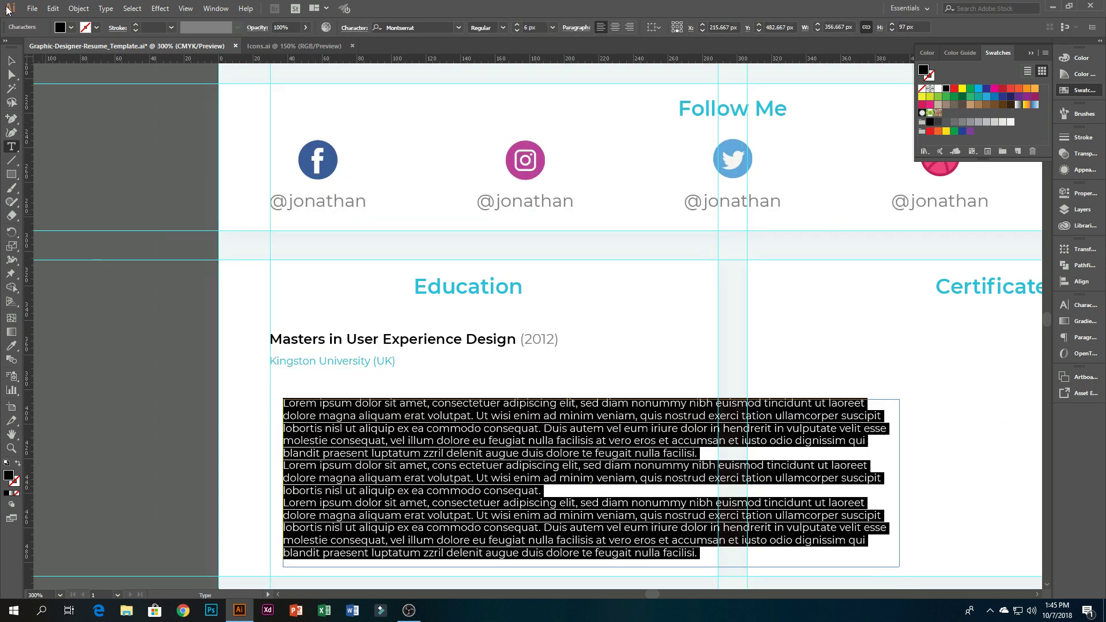
key(Escape)
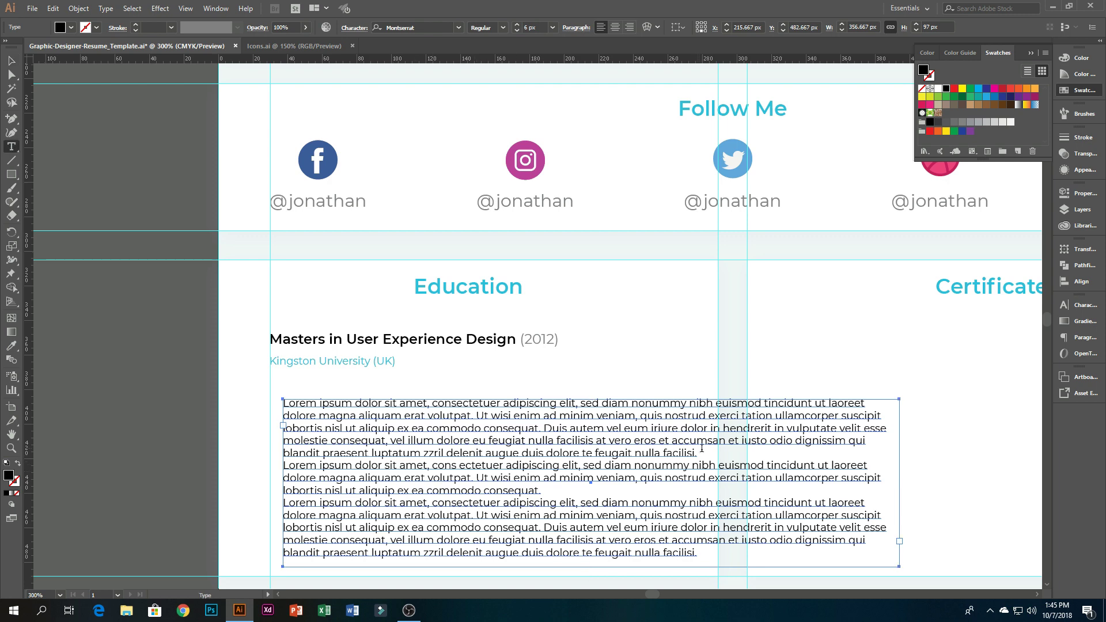
drag(699, 453, 283, 403)
key(BackSpace)
drag(434, 415, 276, 415)
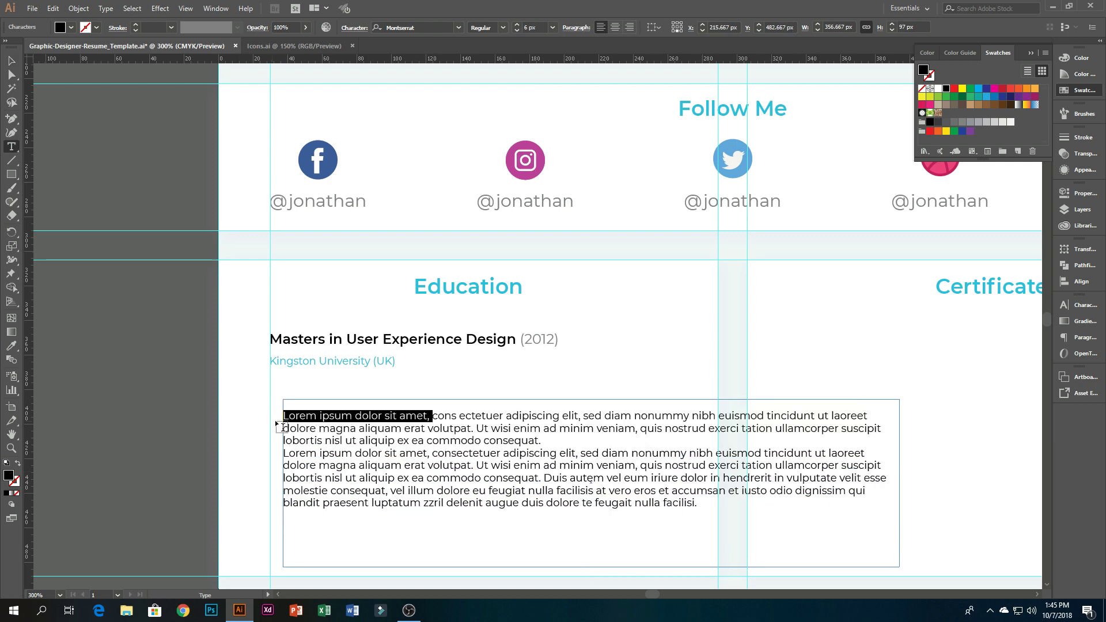
key(BackSpace)
key(Delete)
text(C)
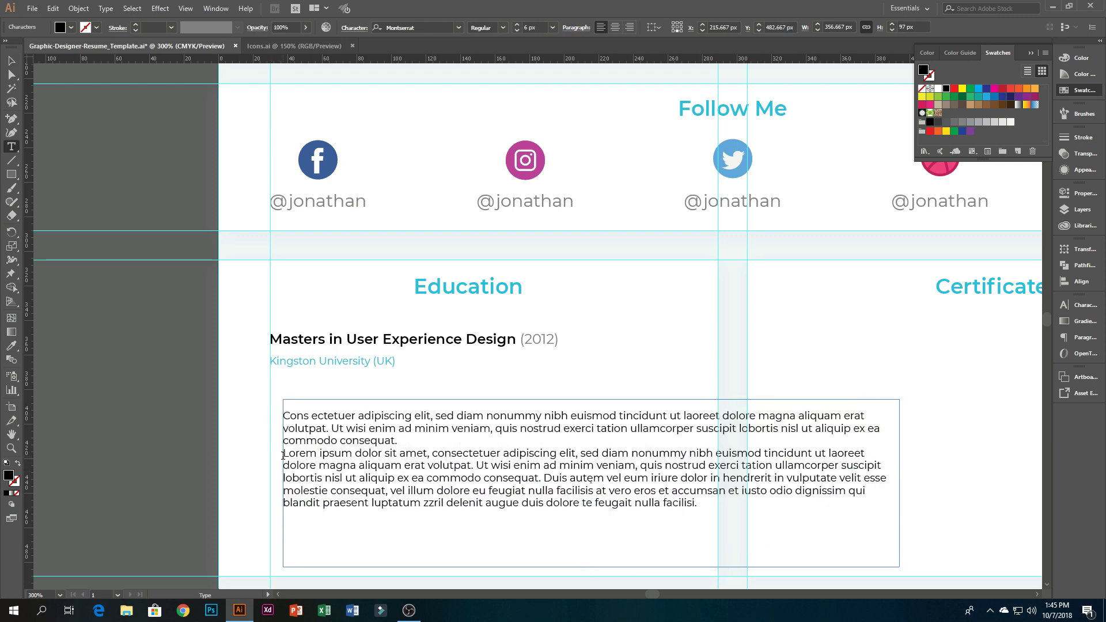
Delete the surplus placeholder text, narrow the frame, and make the paragraph grey 8 px.
drag(283, 456, 798, 491)
key(BackSpace)
triple_click(504, 464)
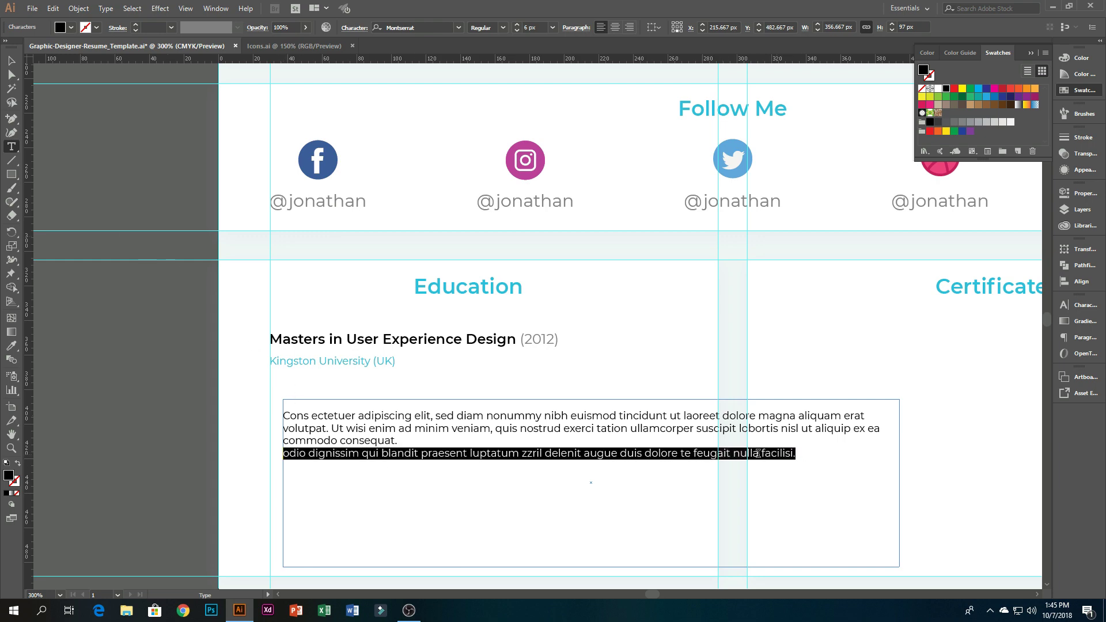
key(BackSpace)
key(Escape)
drag(897, 491, 648, 491)
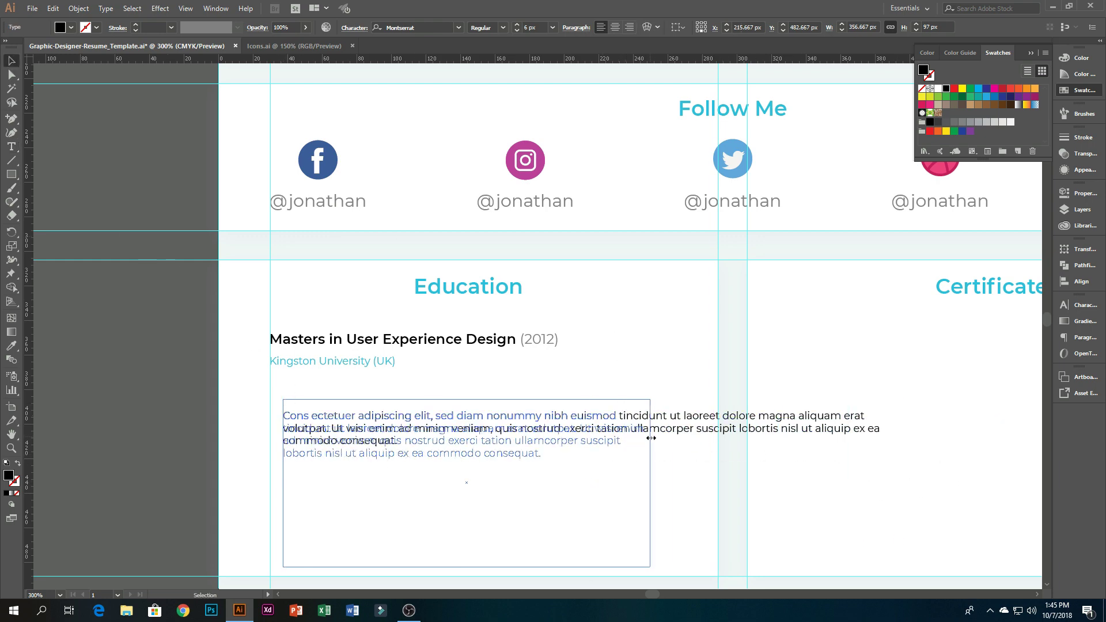
click(517, 25)
click(516, 24)
click(961, 122)
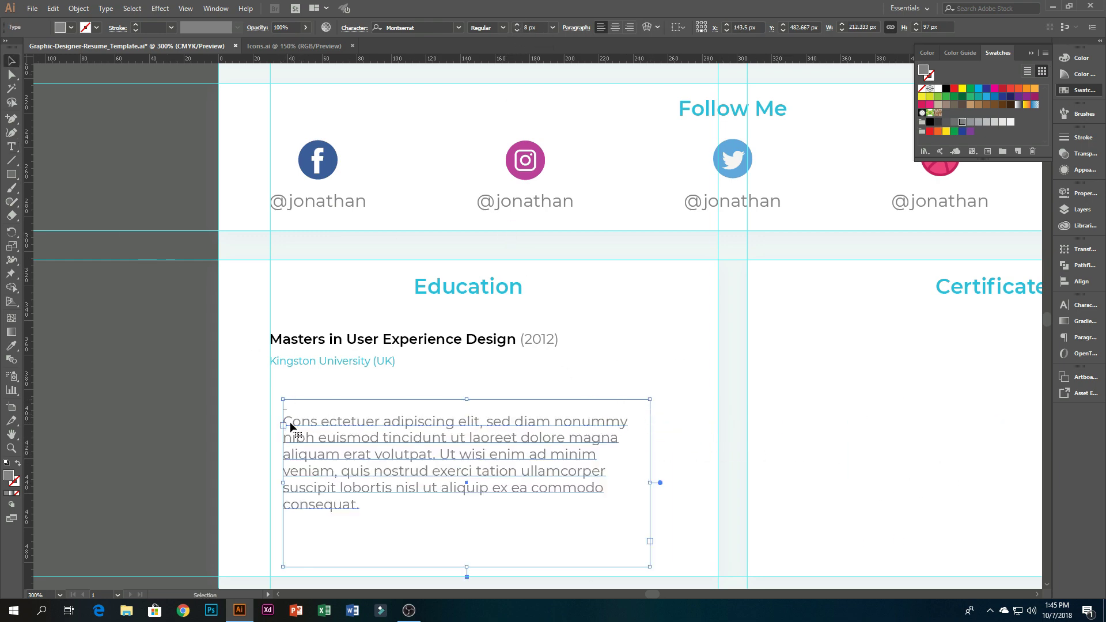
Cut the paragraph's text from 'exerci' onward and fit its frame under the university line.
key(ctrl+shift+a)
scroll(424, 435, left, 2)
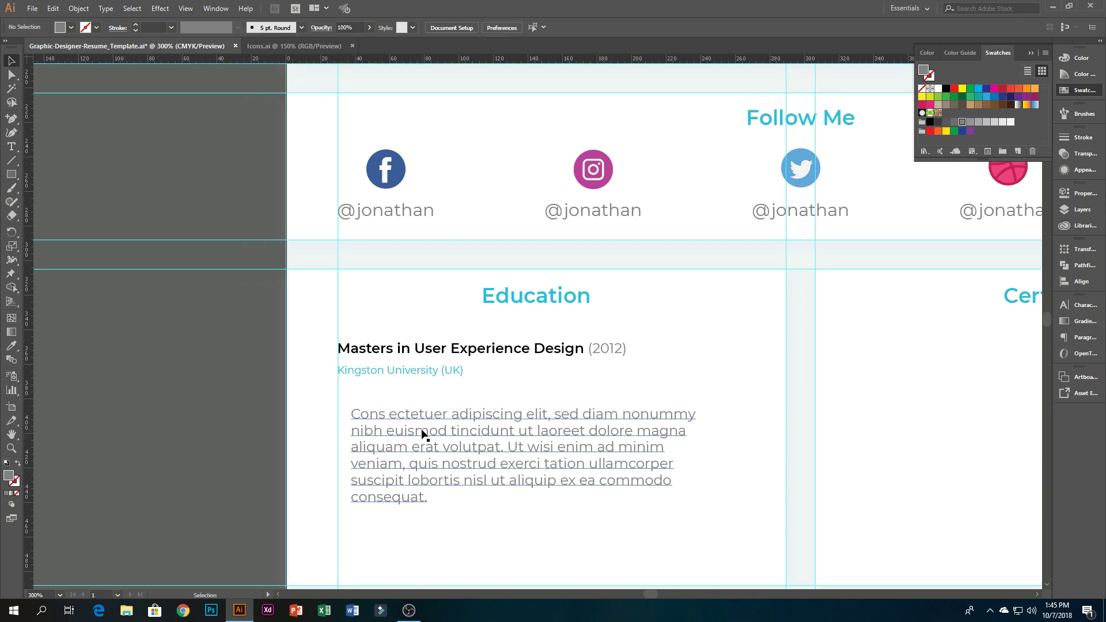
drag(424, 435, 413, 410)
double_click(414, 409)
drag(490, 444, 634, 486)
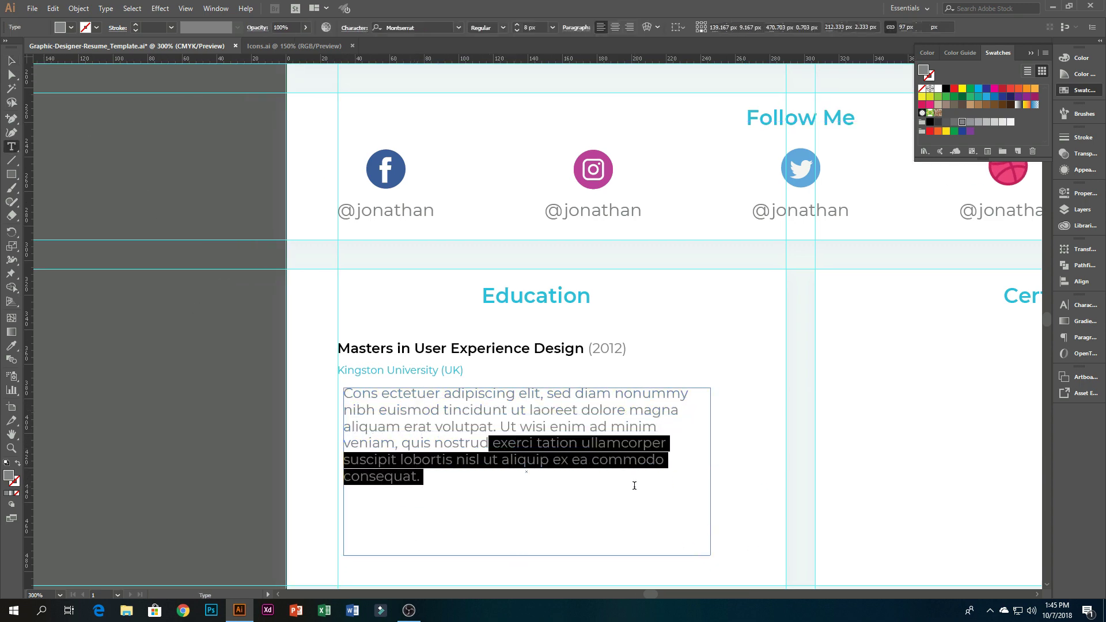
key(BackSpace)
key(Escape)
drag(526, 556, 514, 464)
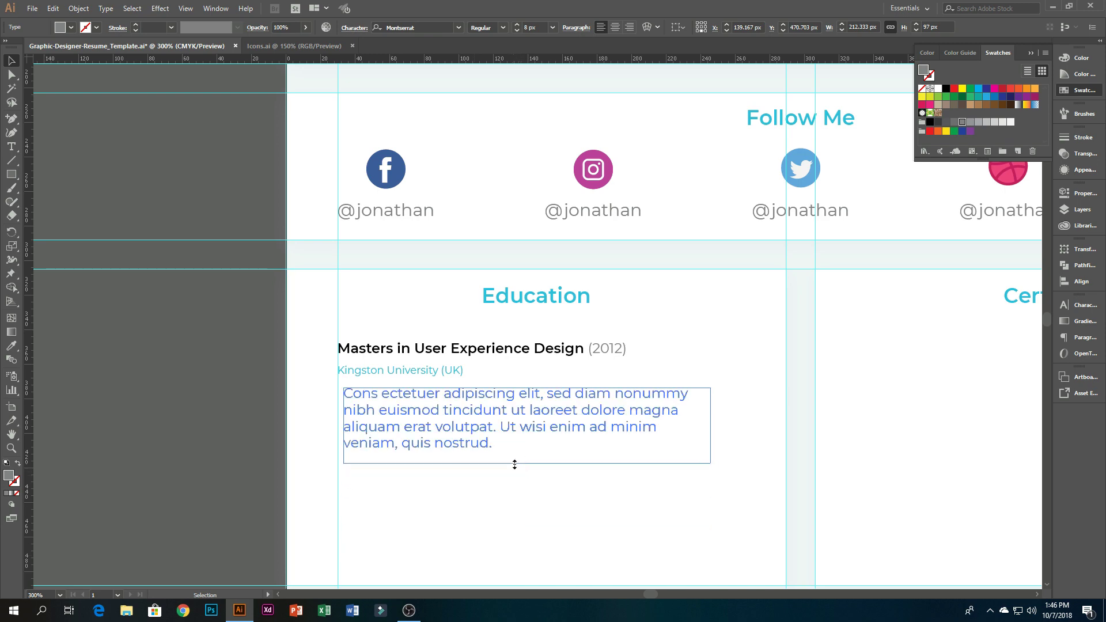
scroll(477, 476, down, 1)
drag(415, 438, 411, 438)
scroll(458, 416, up, 1)
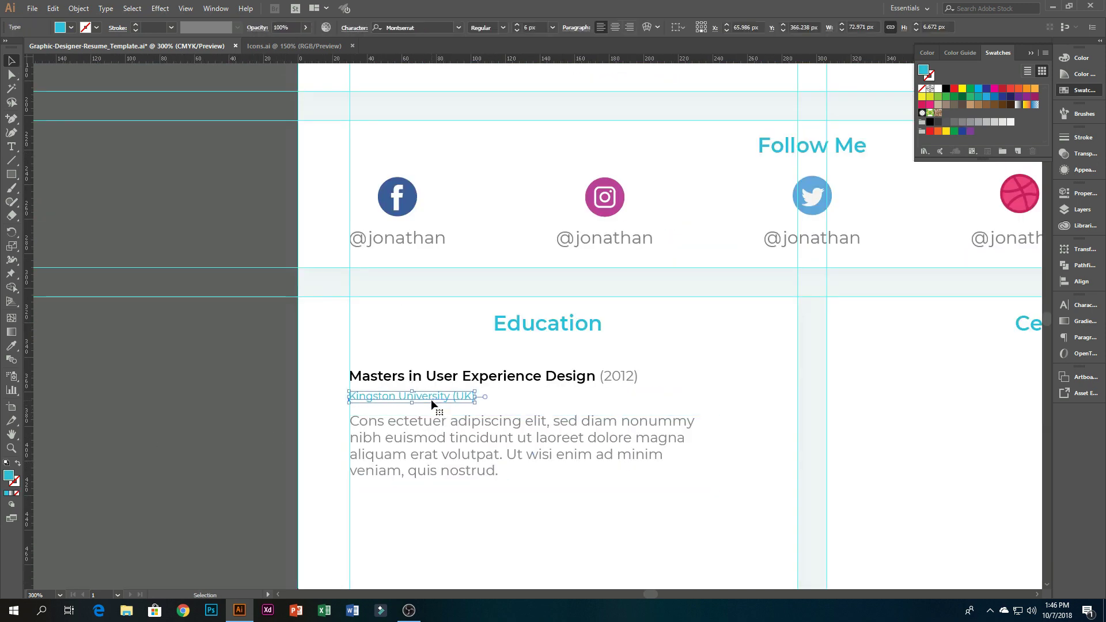
Duplicate the Education entry below the original and nudge both entries into place.
click(403, 423)
shift+click(438, 376)
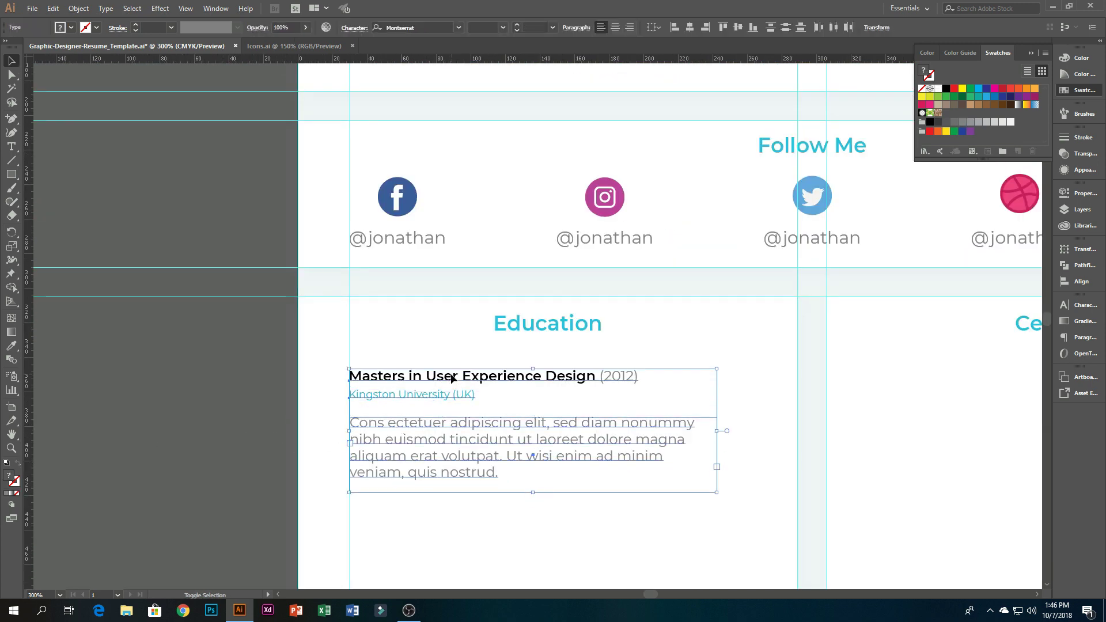
scroll(469, 306, down, 2)
drag(469, 306, 466, 431)
click(407, 351)
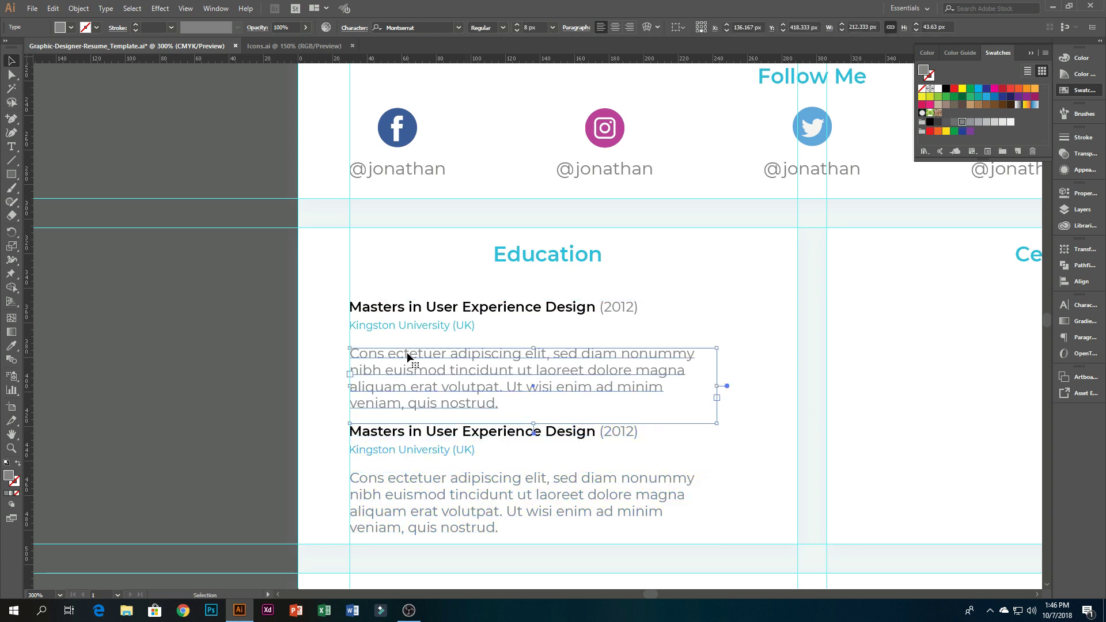
shift+click(424, 309)
key(Up)
key(Up)
key(Up)
key(Up)
key(Up)
key(Up)
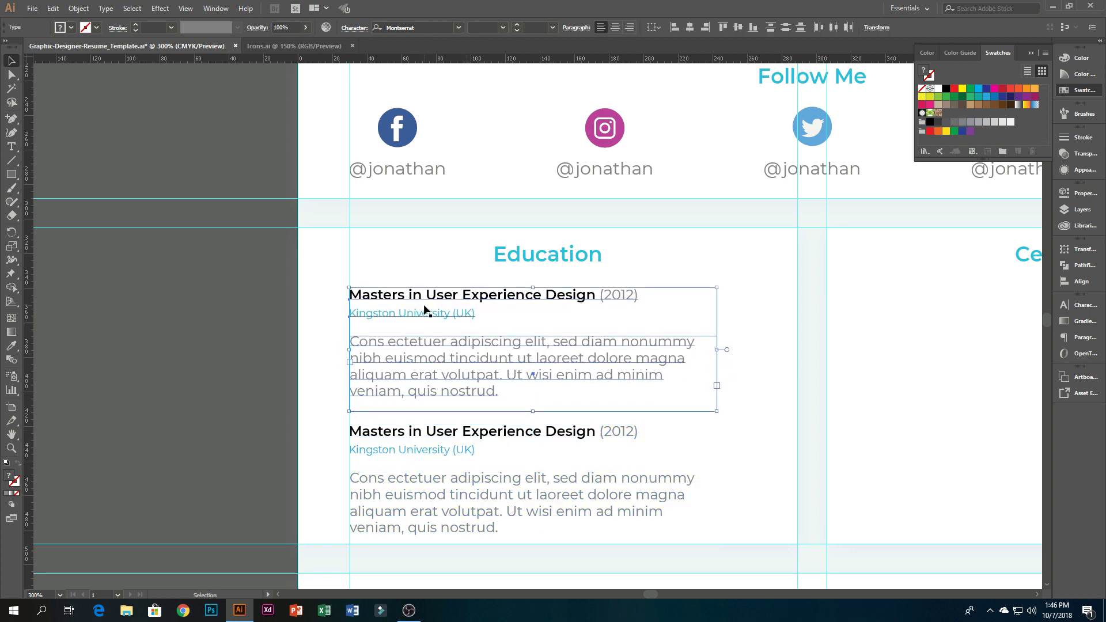
click(434, 432)
shift+click(435, 449)
key(Up)
key(Up)
key(Up)
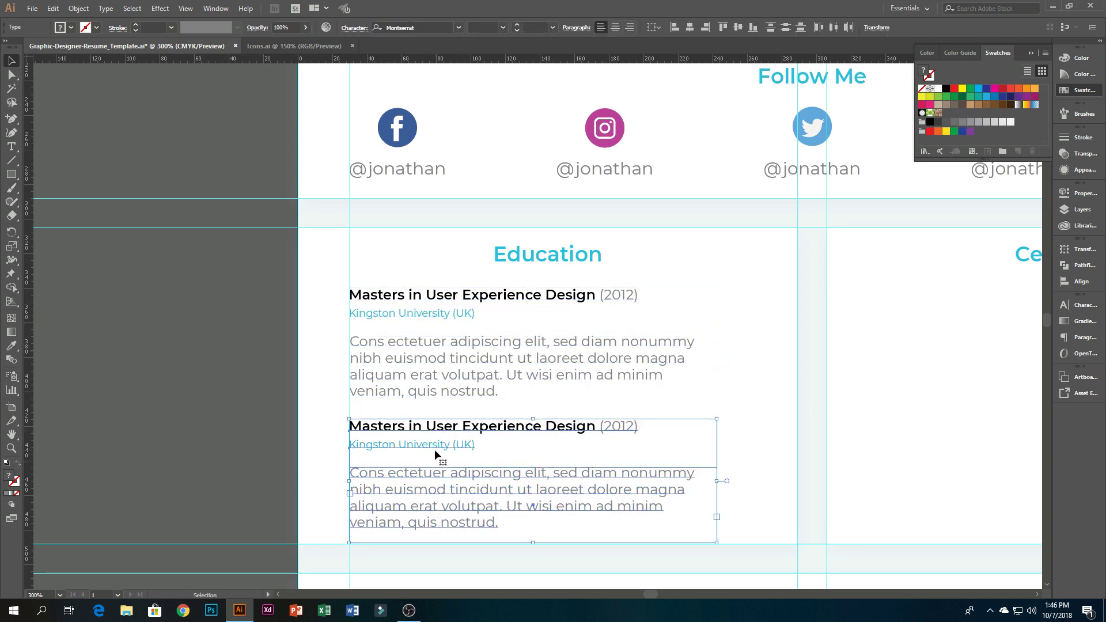
key(t)
Remove the copy's last sentence and retitle it 'B.Sc in Multimedia and Design (2006)'.
drag(505, 506, 575, 538)
key(BackSpace)
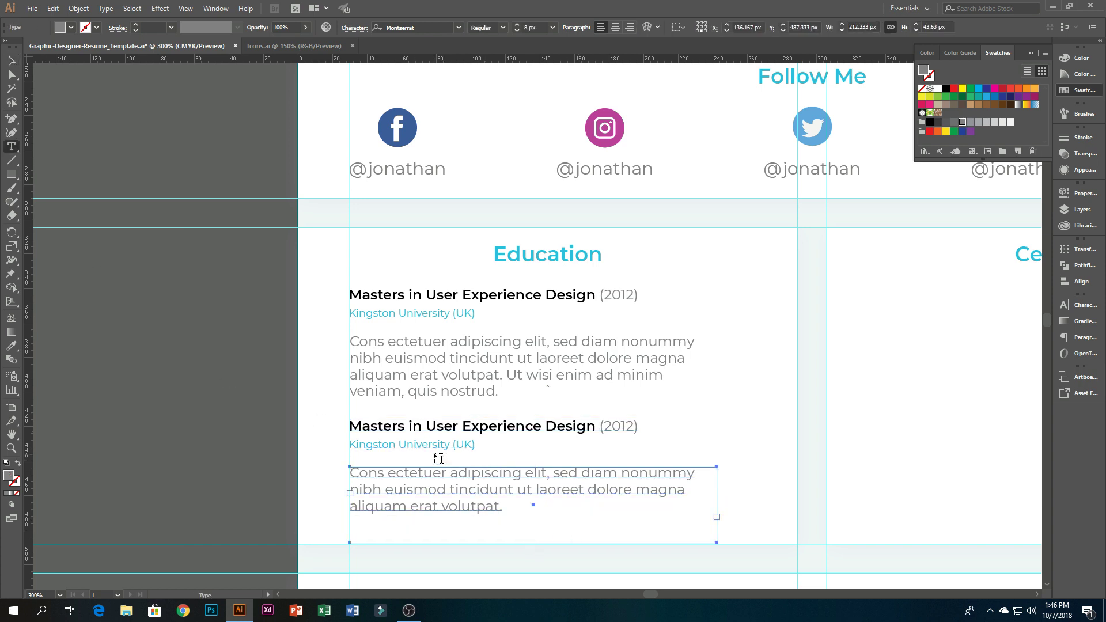
drag(350, 427, 594, 431)
text(B.Sc)
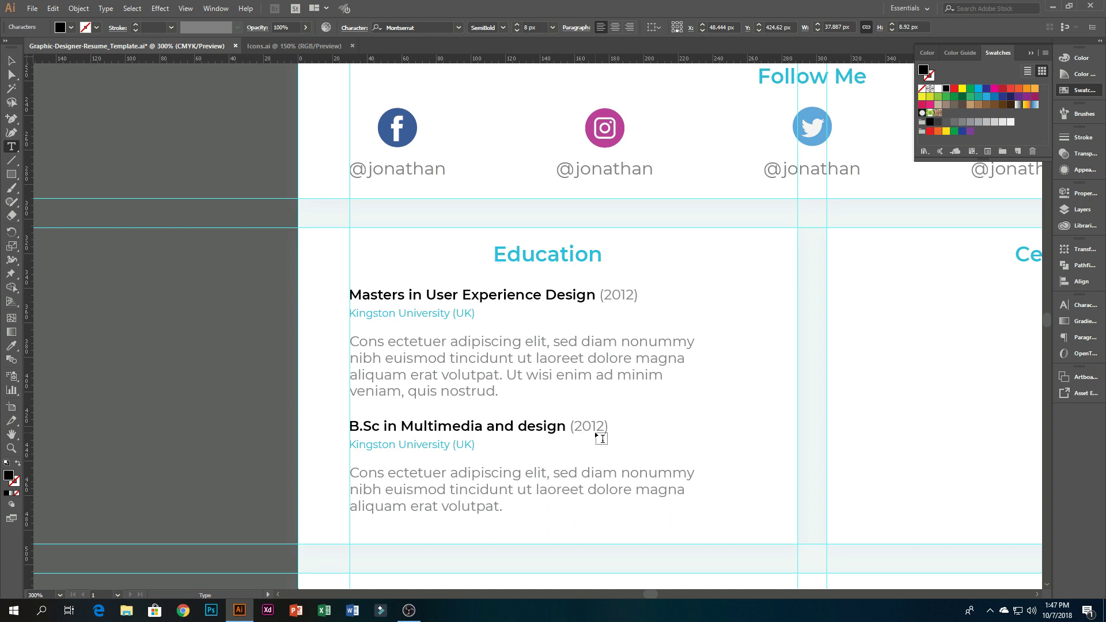
text(D)
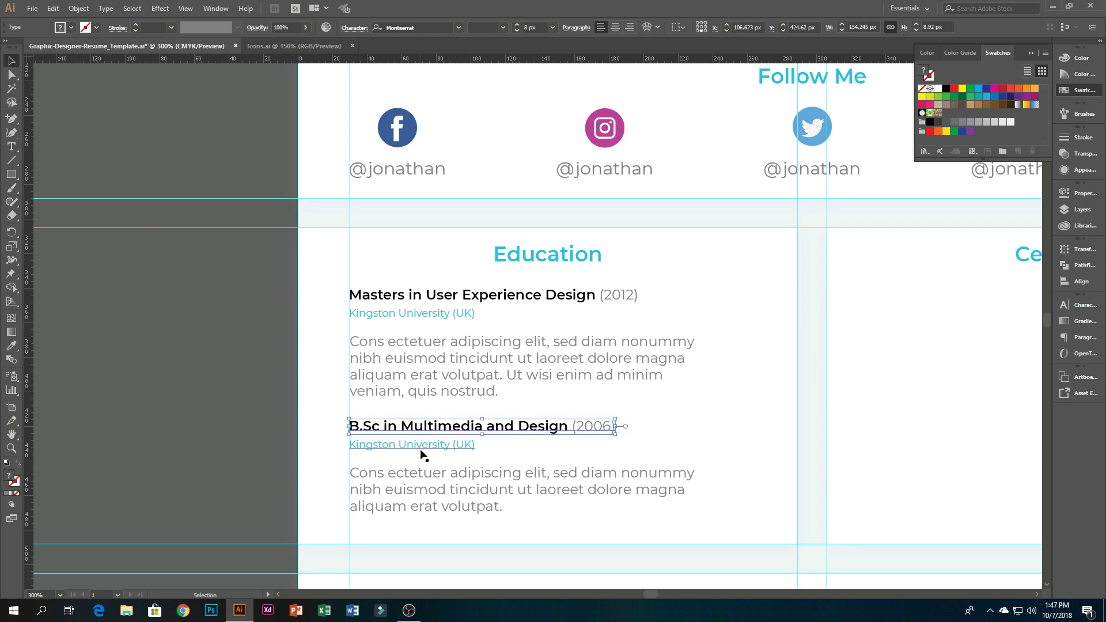
Change the copy's university to 'Manchester Metropolitan University (UK)'.
drag(451, 445, 348, 445)
text(Manche)
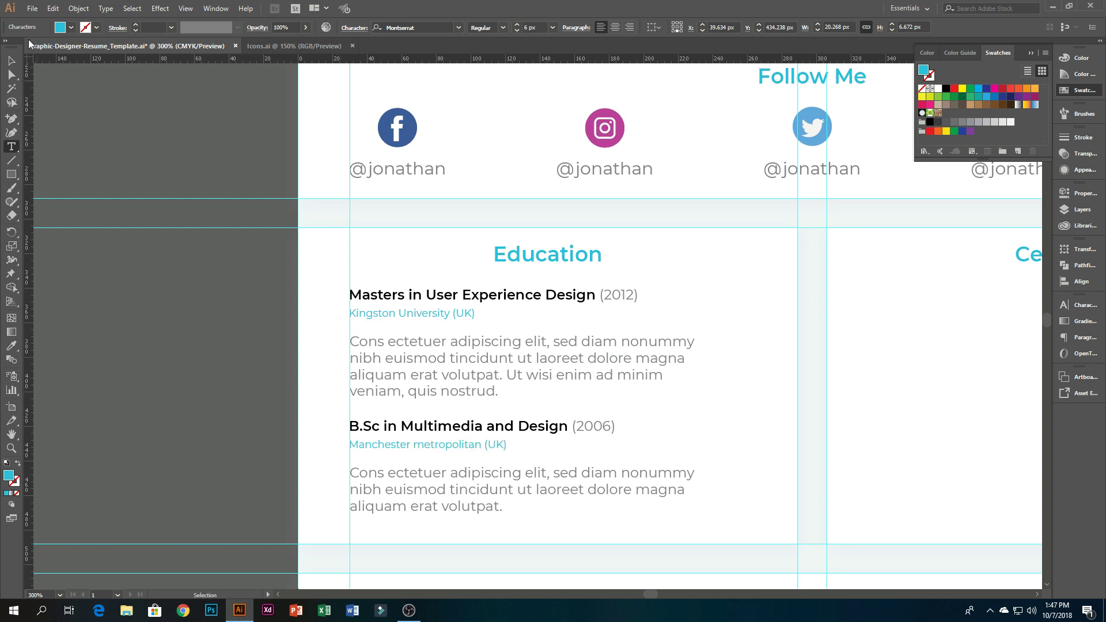
click(419, 446)
key(BackSpace)
text(M)
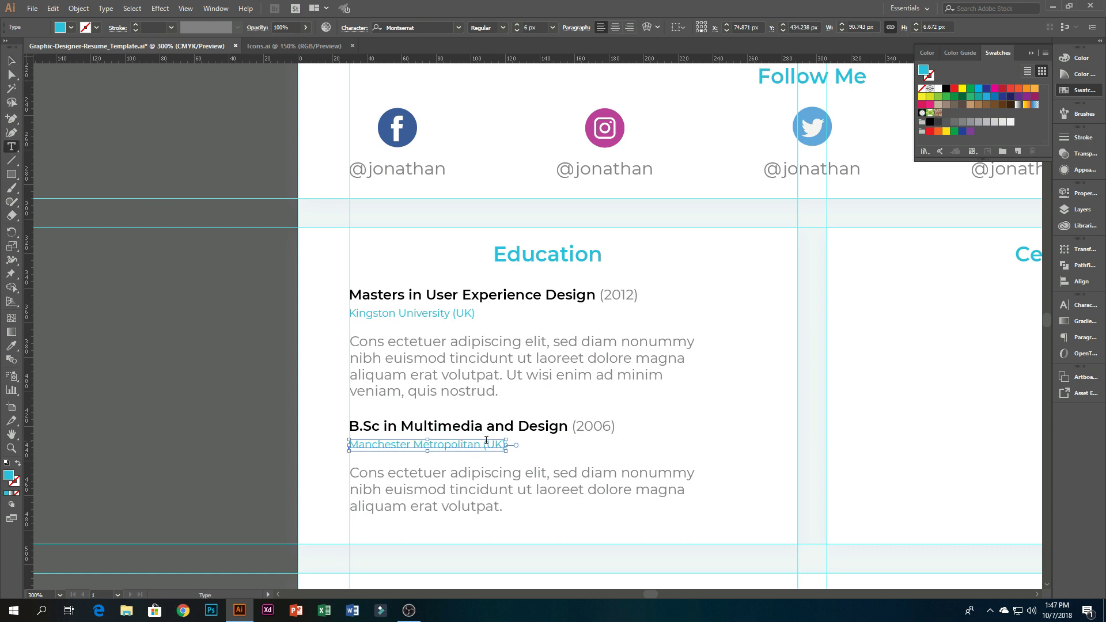
double_click(481, 444)
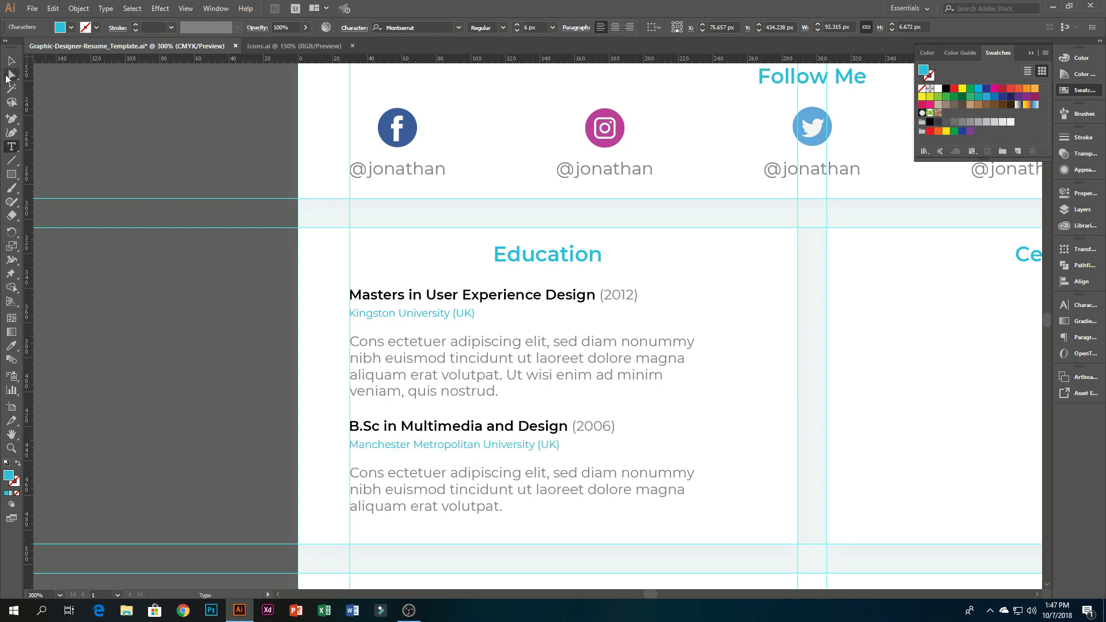
click(11, 60)
key(ctrl+minus)
Copy the Education entries into the Certificates column and bring the medal icon from Icons.ai.
click(369, 363)
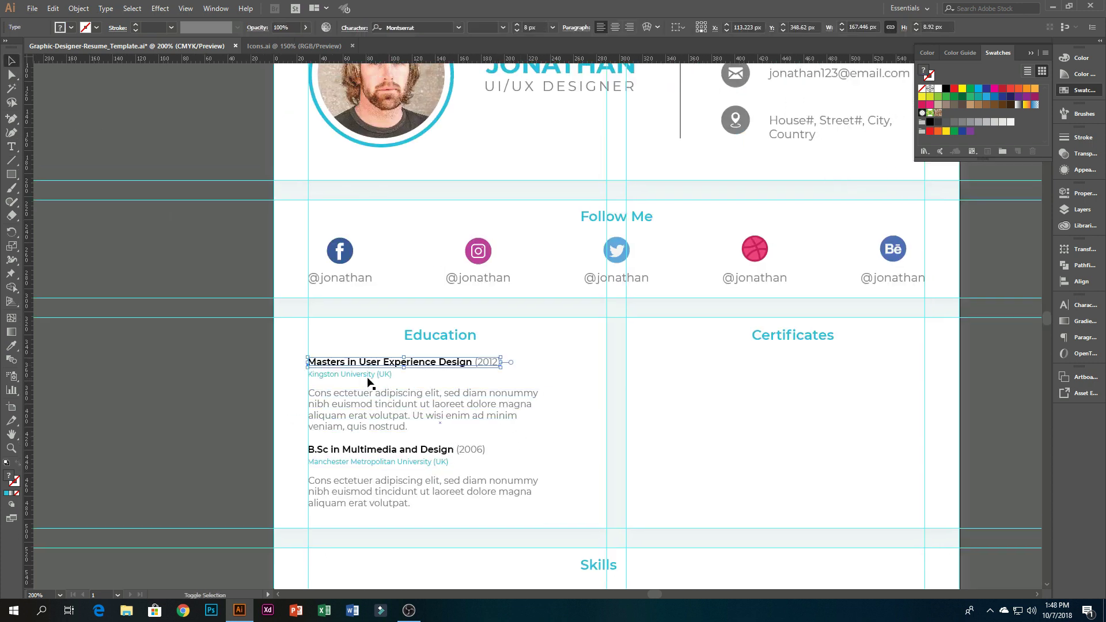
drag(369, 382, 553, 521)
drag(403, 369, 772, 390)
click(507, 387)
key(ctrl+Tab)
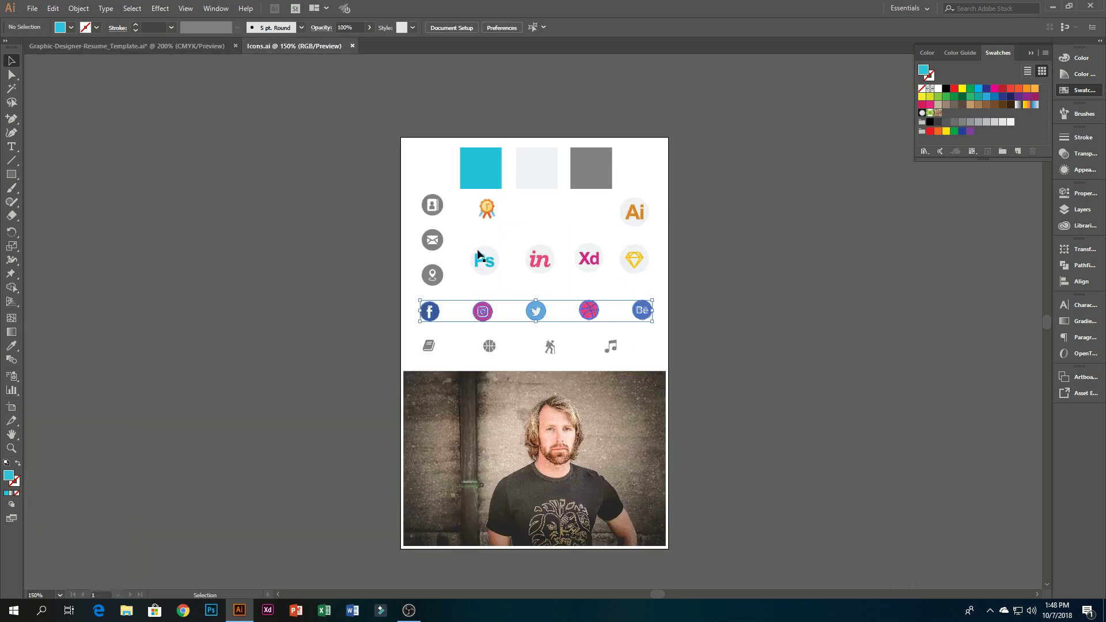
drag(486, 208, 526, 360)
scroll(664, 402, up, 1)
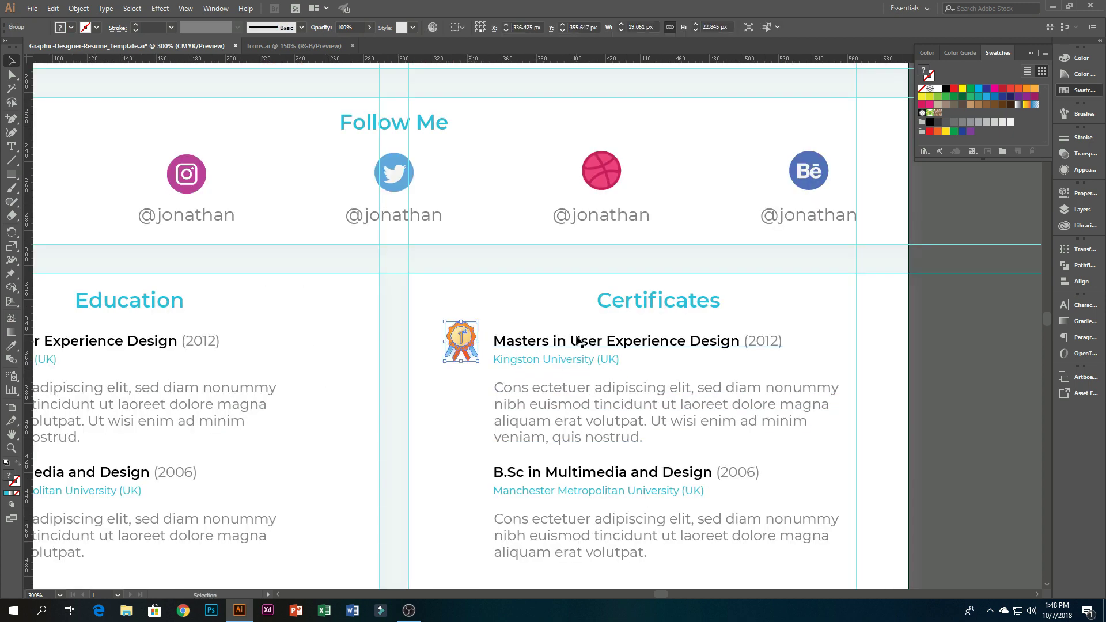
scroll(579, 341, down, 1)
Retitle the first certificate 'Diploma in Behavioral Psychology (2013)' from Oregon State University.
double_click(579, 313)
drag(494, 314, 746, 326)
text(Diploma in Behavioral psychology)
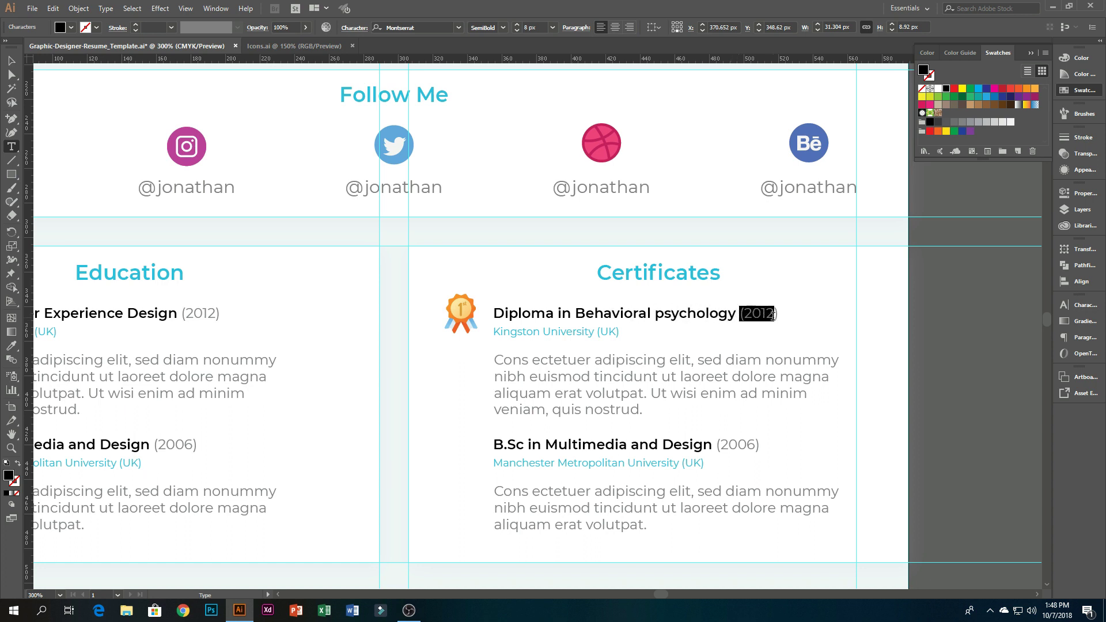
key(BackSpace)
key(Escape)
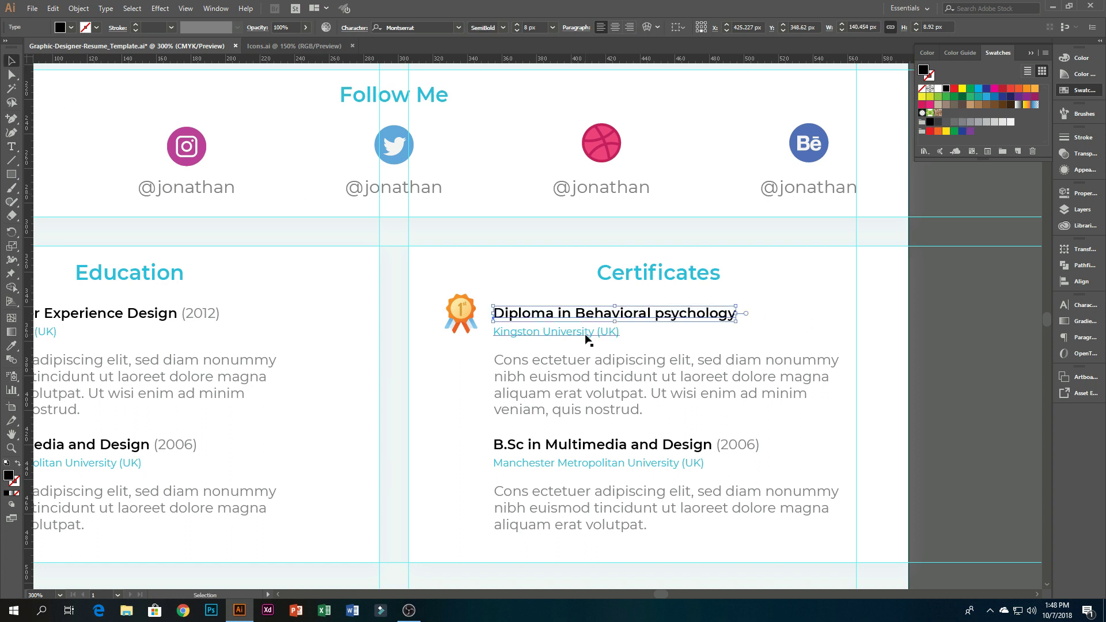
drag(619, 333, 493, 333)
text(Oregon state)
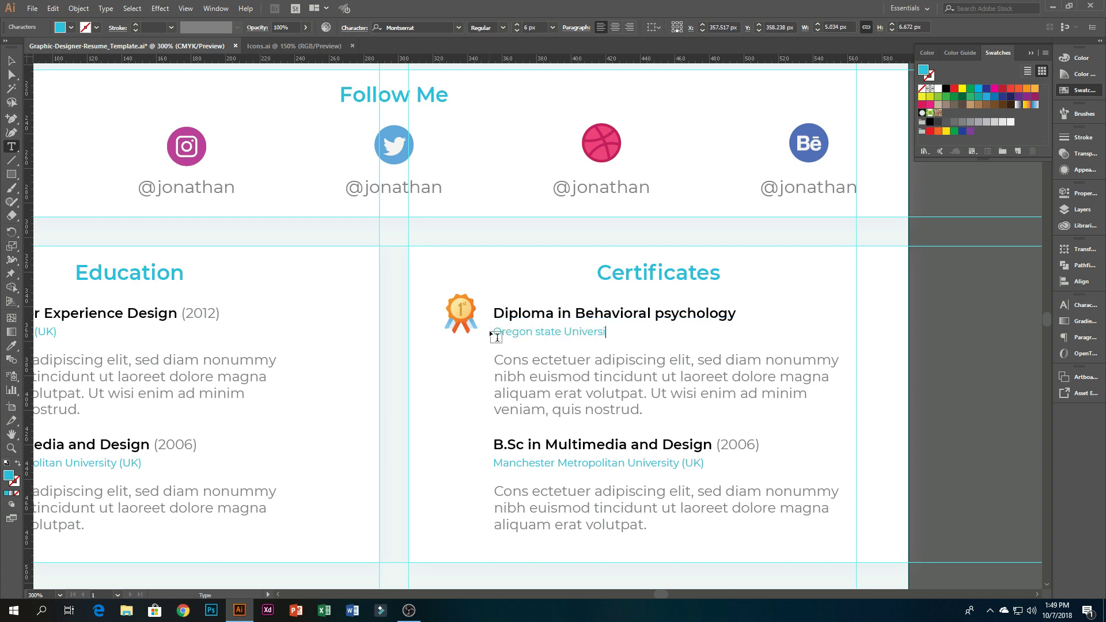
click(665, 316)
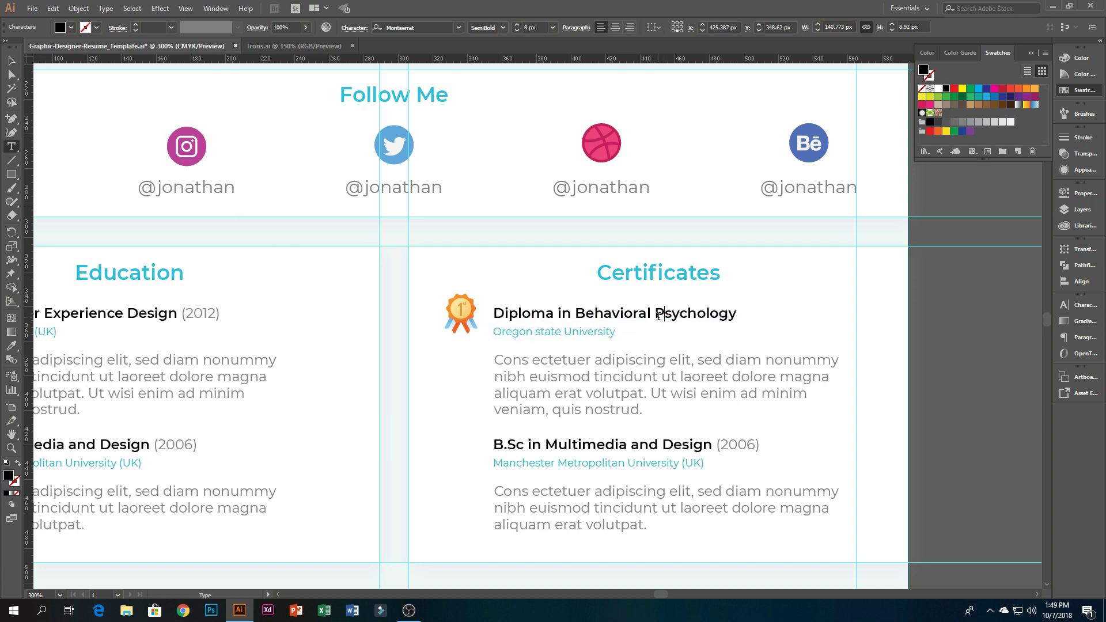
Capitalise 'State', undo stray text, and set the (2013) year to Regular weight.
drag(541, 333, 536, 334)
text(S)
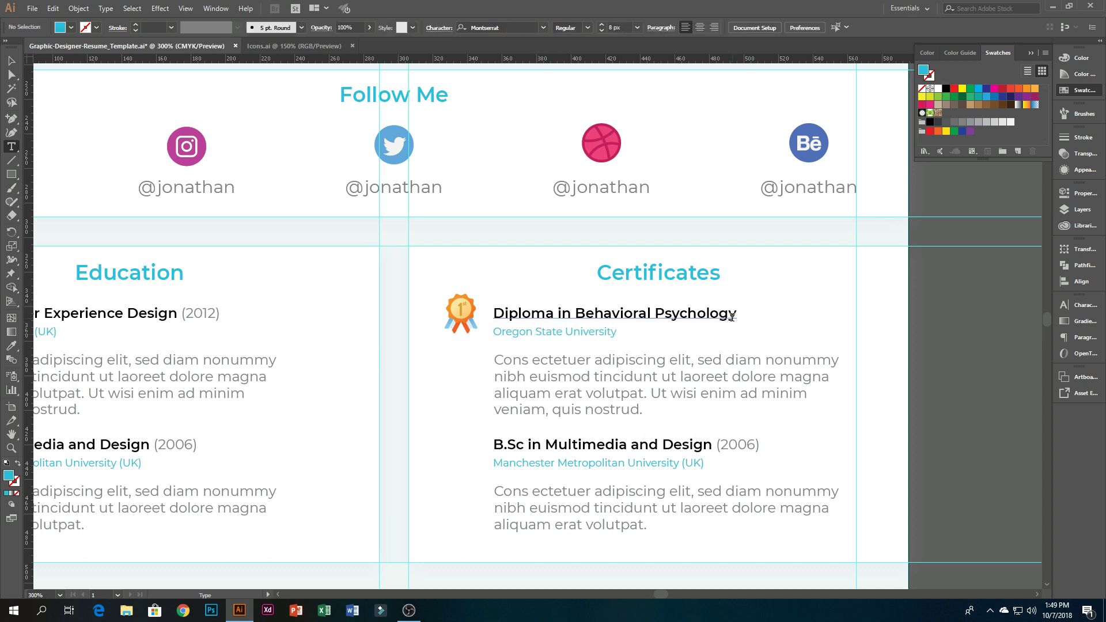
click(738, 313)
key(ctrl+z)
click(729, 316)
text((2013))
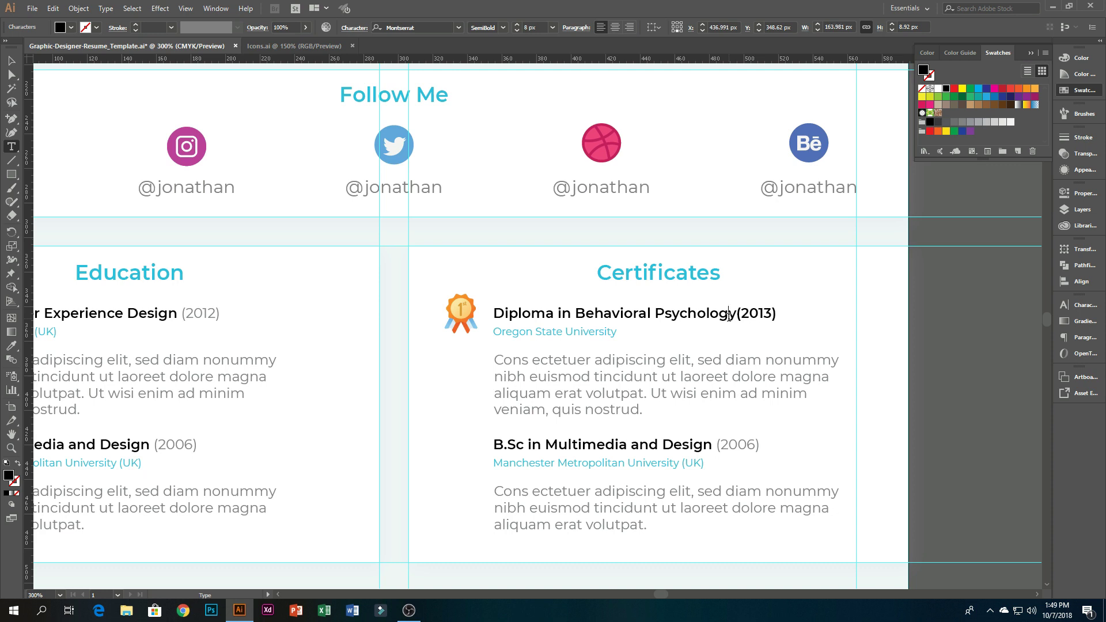
key(shift+End)
click(503, 28)
click(490, 121)
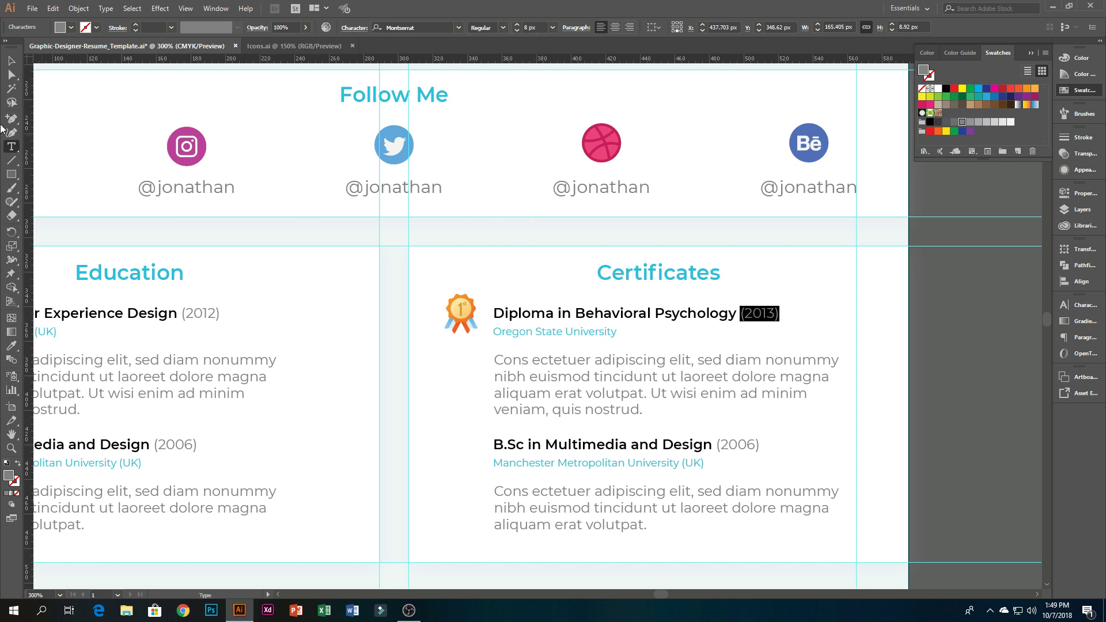
Retitle the second certificate 'Diploma in Social Entrepreneurship (2016)'.
scroll(954, 385, down, 1)
drag(494, 431, 714, 432)
text(Diploma)
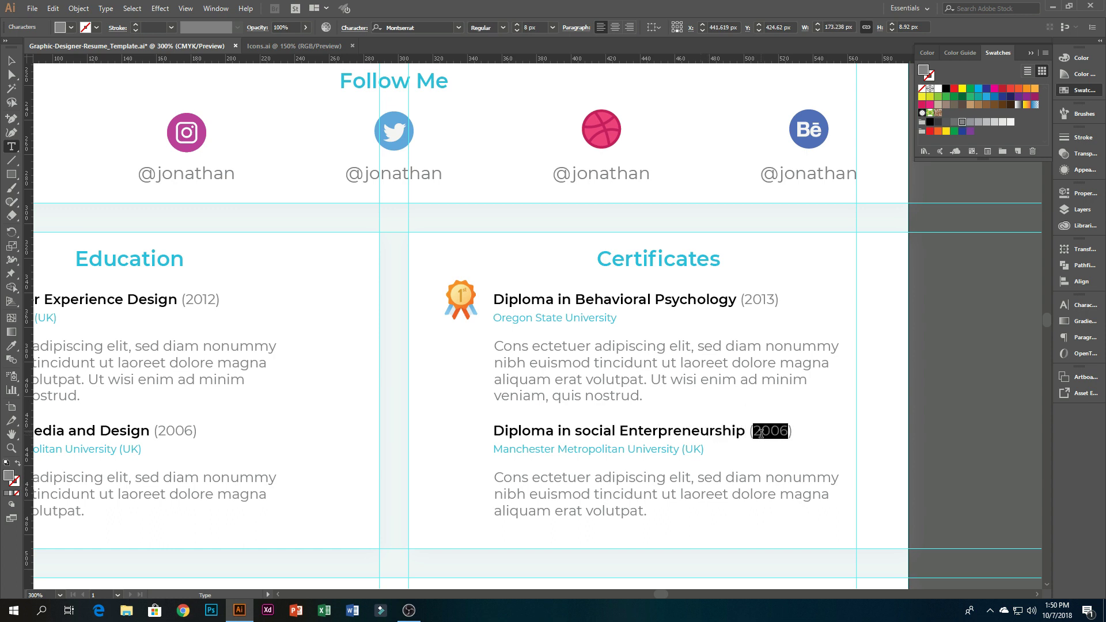
click(584, 432)
key(BackSpace)
text(S)
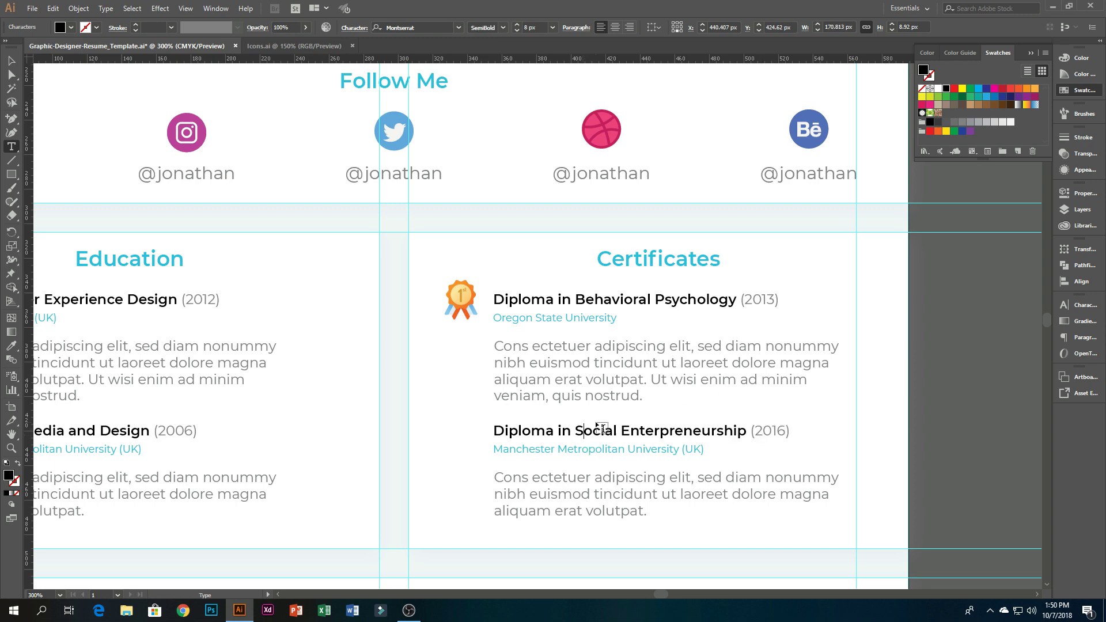
key(Escape)
Replace the second university with the Oregon State University line and trim the first paragraph's last sentence.
click(649, 457)
key(Delete)
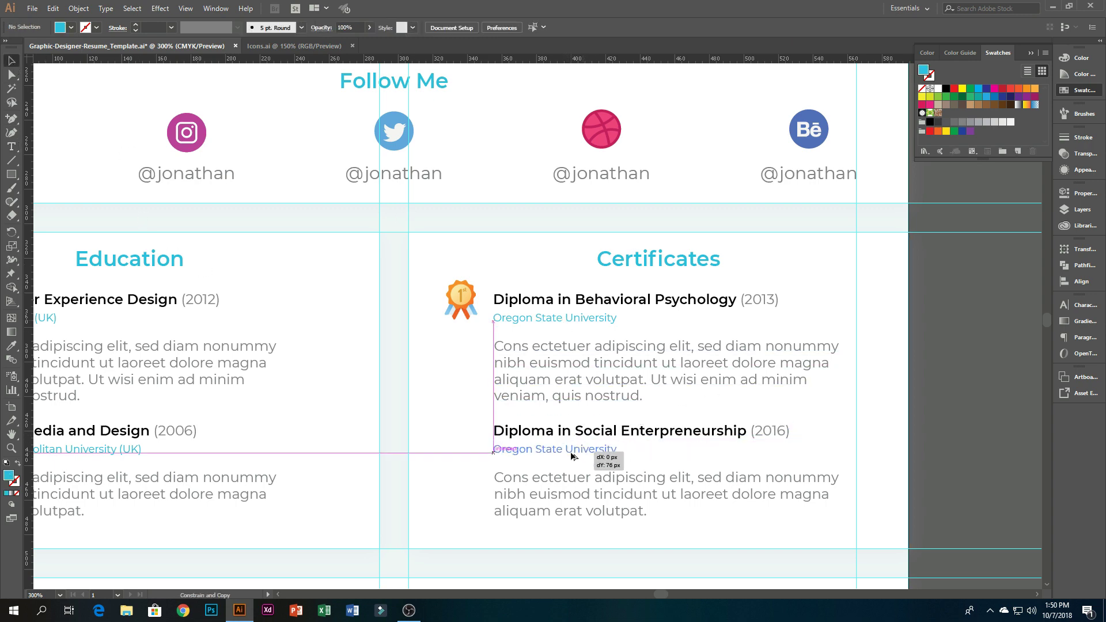
drag(553, 318, 605, 460)
key(ctrl+shift+a)
double_click(706, 397)
drag(707, 397, 739, 429)
key(BackSpace)
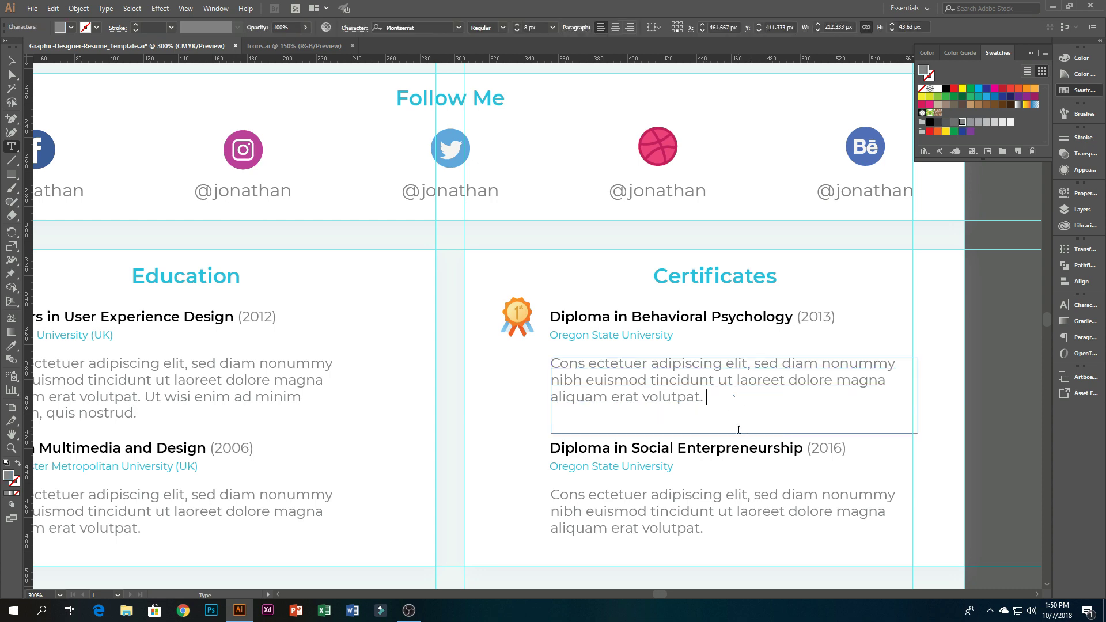
Move the second diploma up and duplicate the medal icon beside it.
click(12, 62)
mouse_move(542, 438)
mouse_down()
mouse_move(666, 511)
mouse_move(588, 494)
mouse_up()
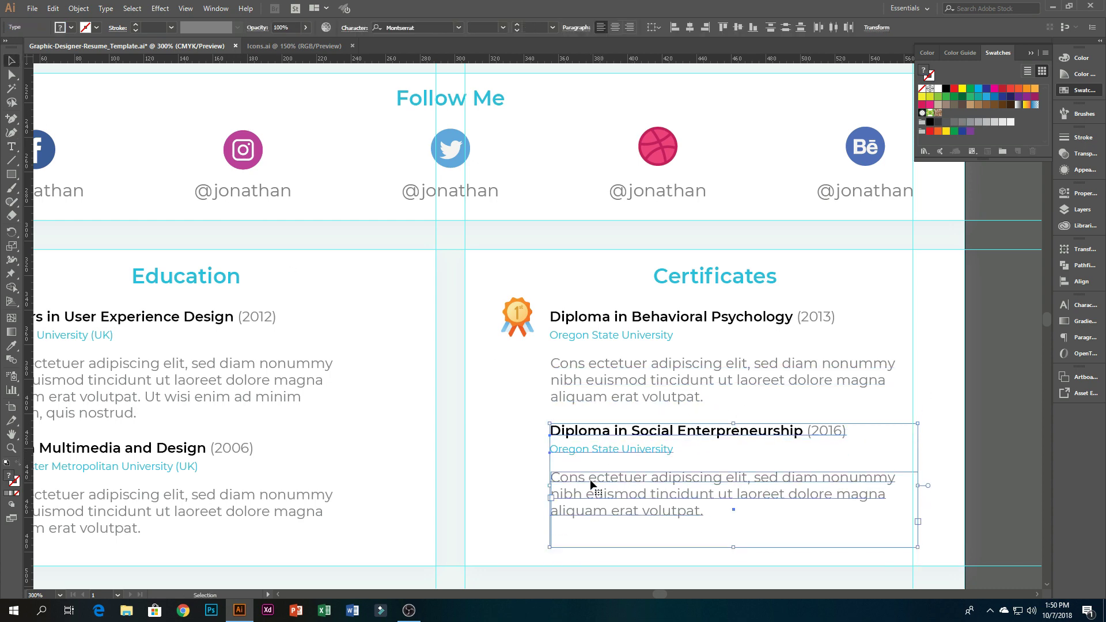
click(530, 326)
drag(530, 326, 530, 443)
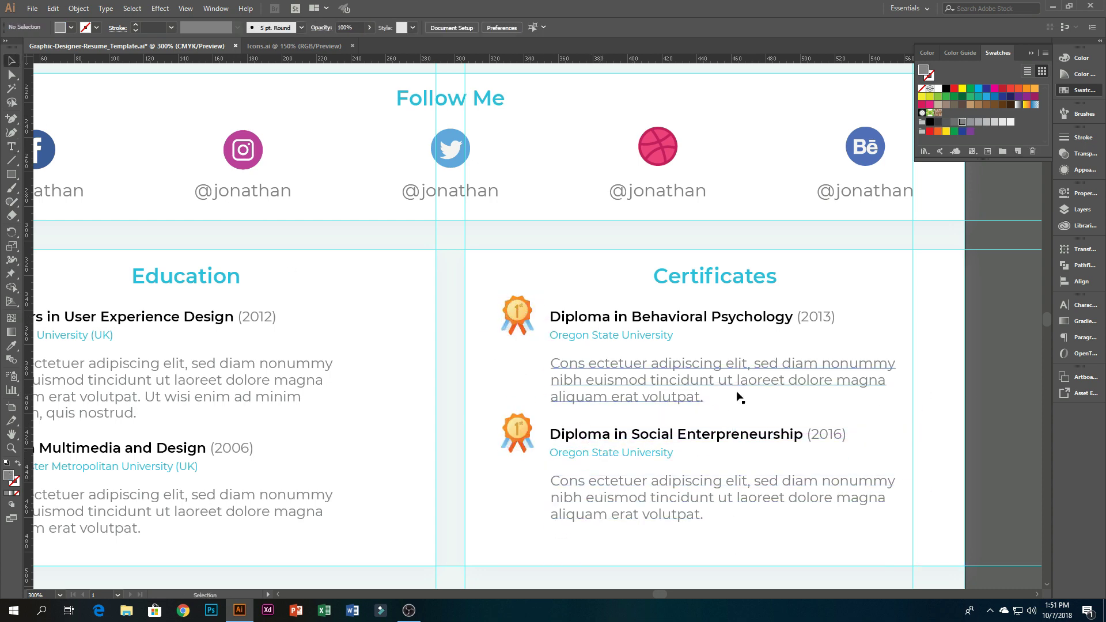
scroll(708, 411, down, 2)
click(648, 369)
shift+click(650, 429)
Nudge the diploma text slightly right and pan around the page.
key(Right)
key(Right)
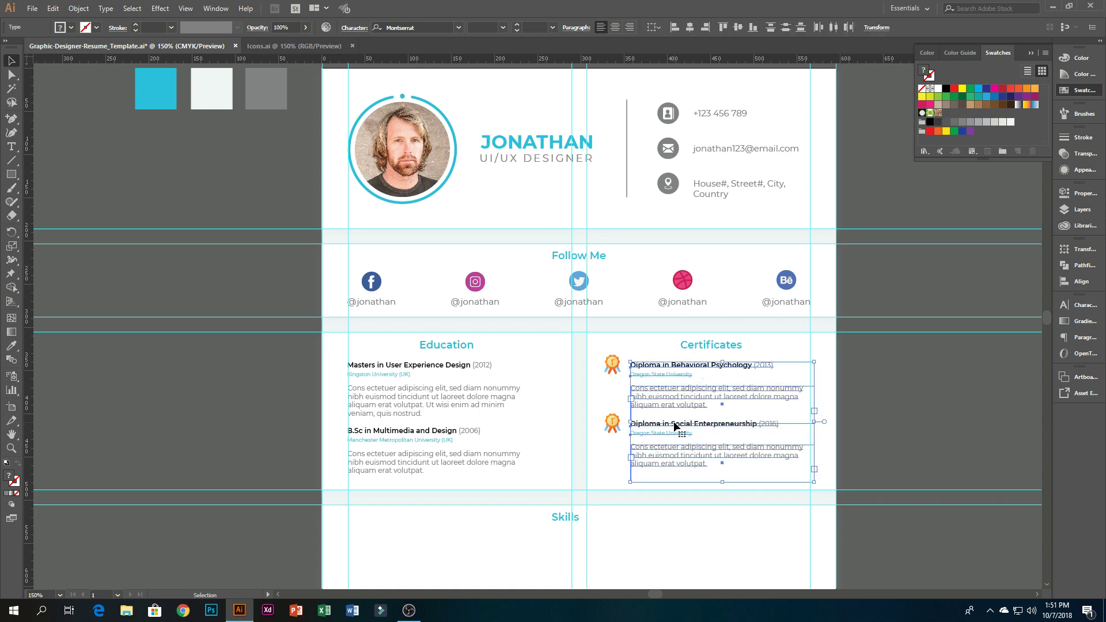
key(ctrl+shift+a)
drag(405, 359, 425, 390)
scroll(520, 434, down, 5)
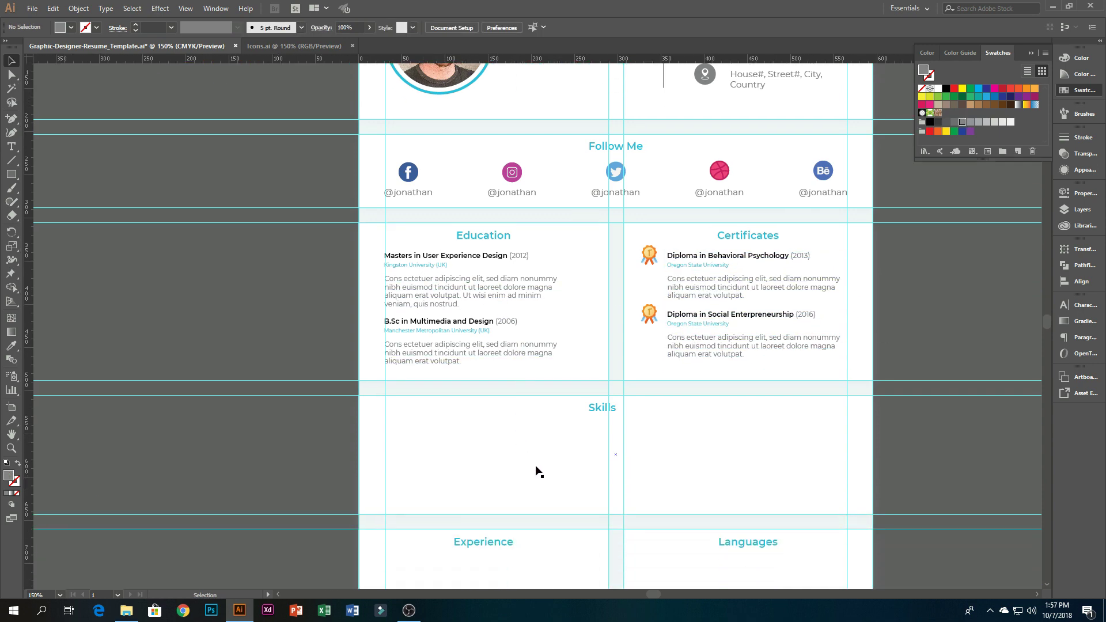
scroll(509, 446, up, 1)
Copy the Ps, Xd, Sketch, Ai and inVision icons from the Icons file into the resume.
key(ctrl+Tab)
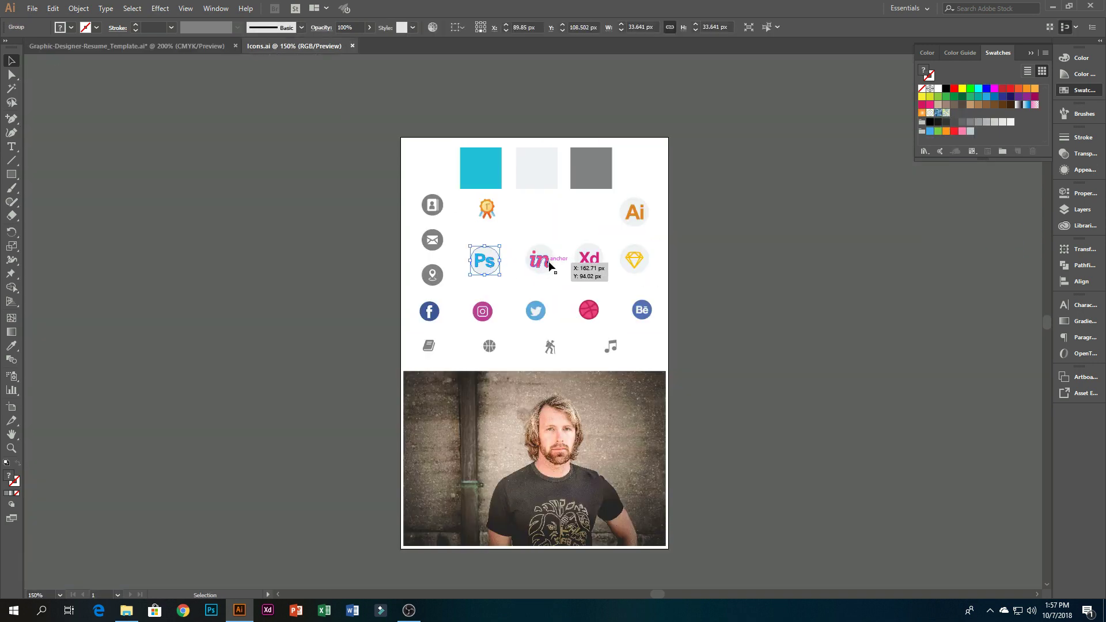
click(552, 262)
shift+click(596, 261)
shift+click(634, 259)
shift+click(634, 212)
key(ctrl+c)
key(ctrl+Tab)
key(ctrl+v)
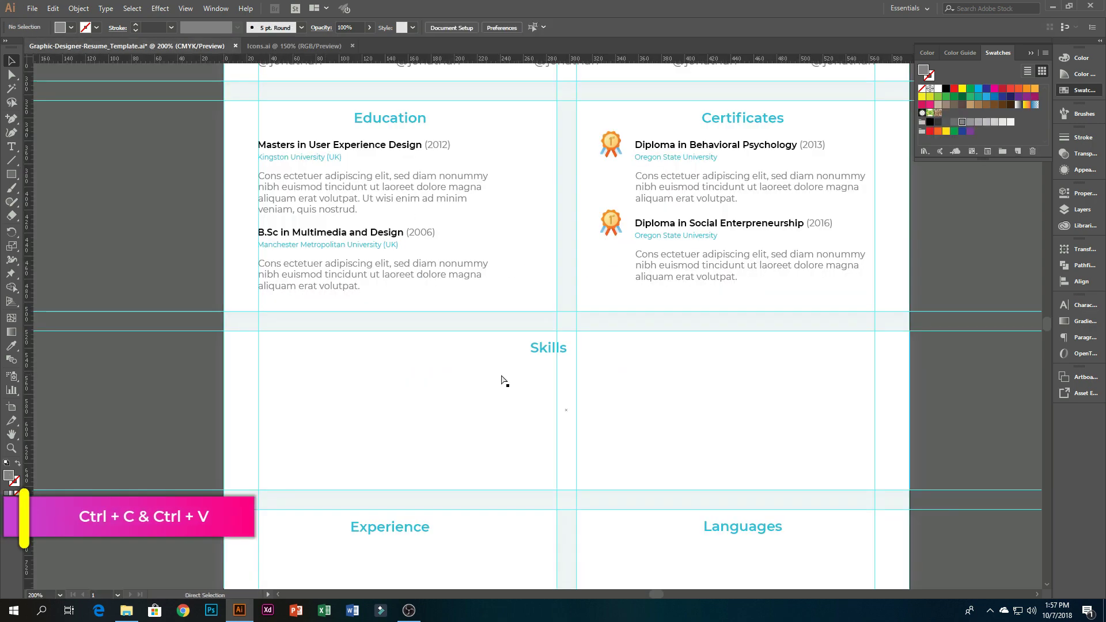
Arrange the five skill icons in a single row inside the Skills section.
drag(522, 380, 515, 442)
drag(432, 424, 323, 420)
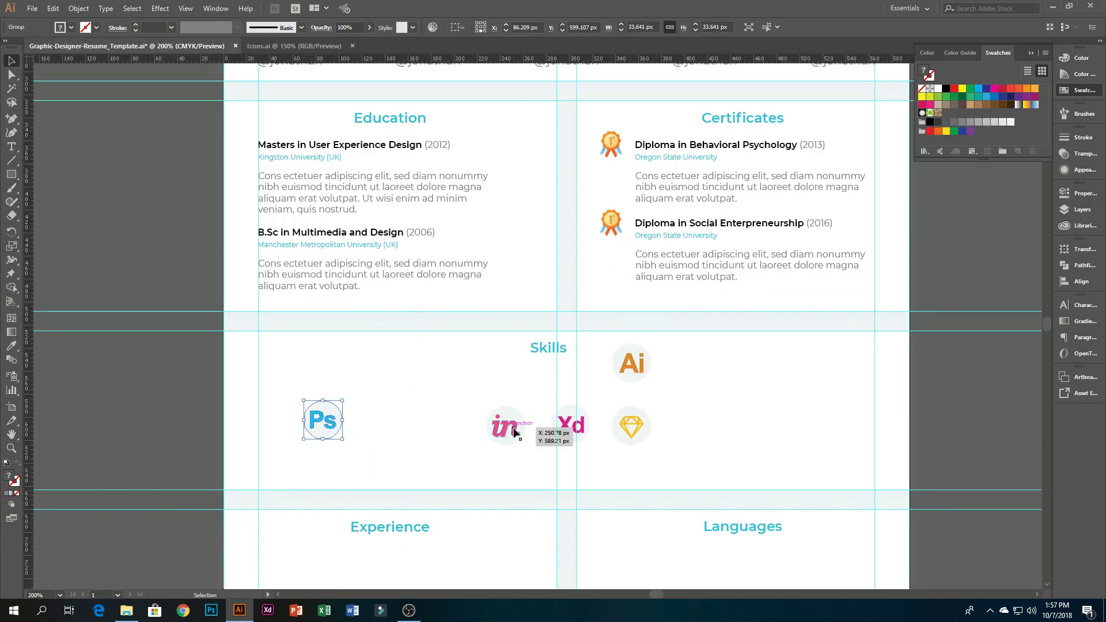
drag(507, 425, 682, 443)
drag(571, 425, 447, 418)
drag(632, 368, 544, 422)
drag(631, 427, 770, 418)
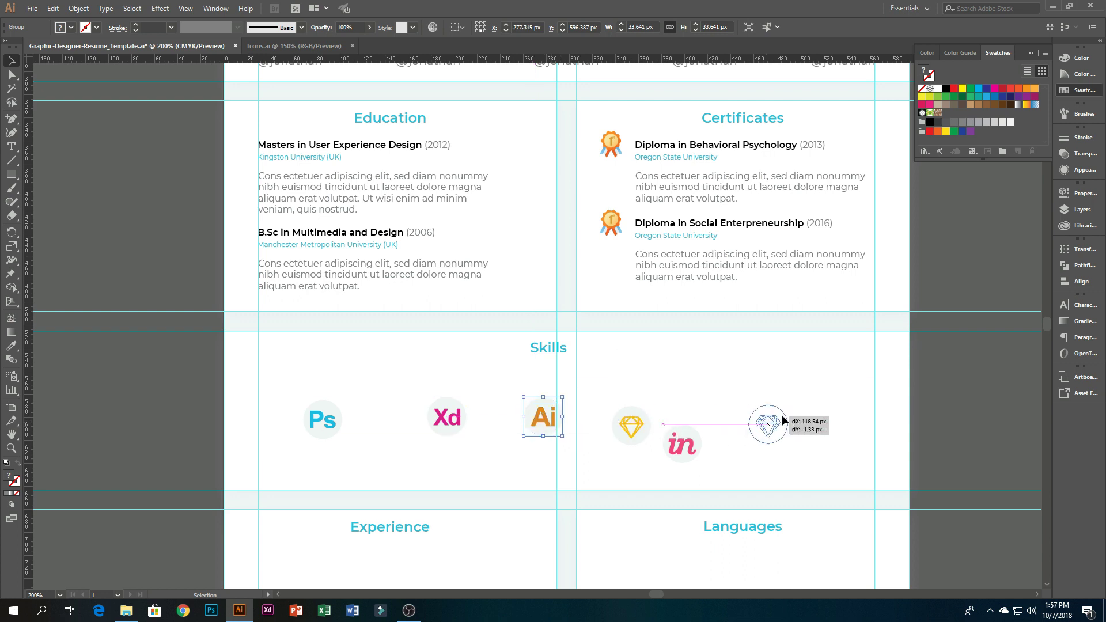
drag(676, 445, 655, 419)
click(322, 420)
Copy a text label under the Ps icon and retype it as Adobe Photoshop.
scroll(410, 311, up, 1)
drag(313, 91, 346, 491)
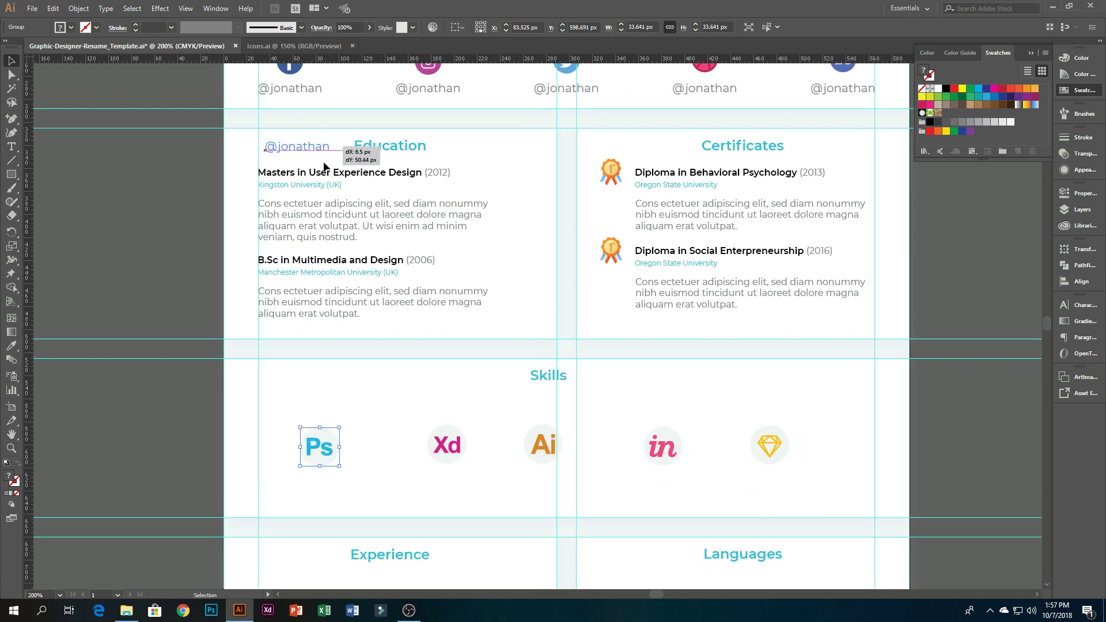
double_click(295, 489)
key(ctrl+a)
text(Adobe)
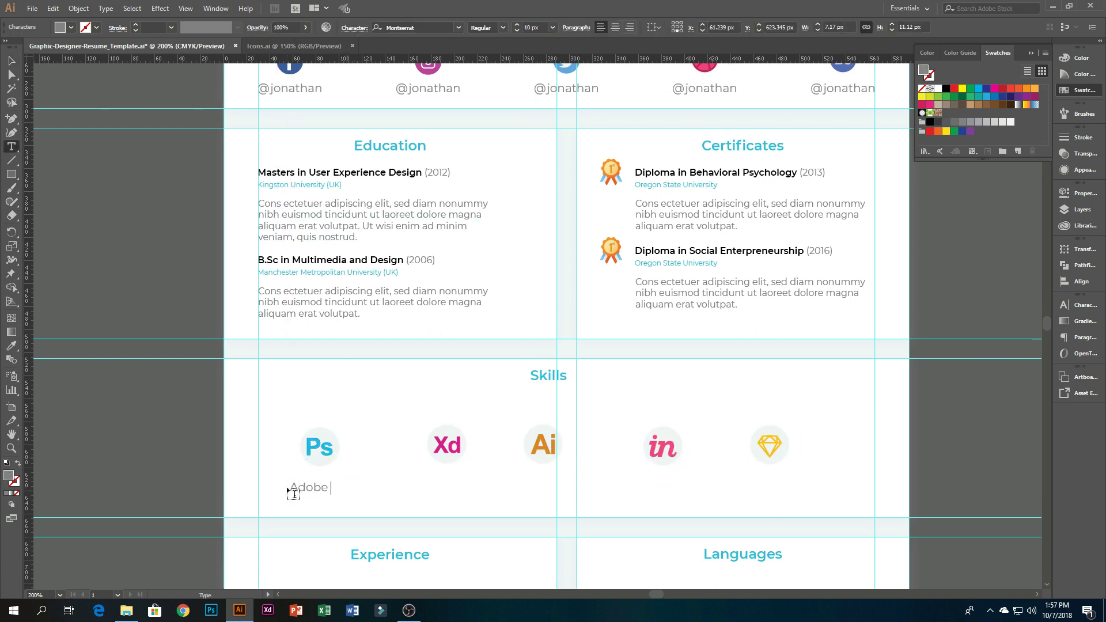
key(Escape)
drag(293, 494, 266, 494)
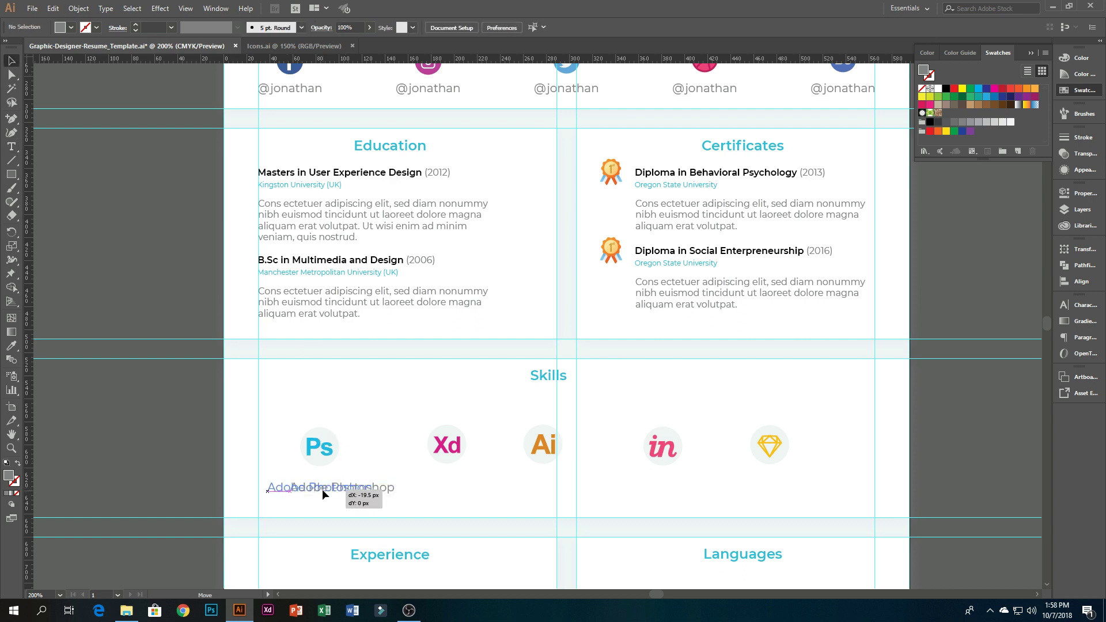
Duplicate the label to create Adobe Xd and Adobe Illustrator labels under their icons.
drag(358, 489, 485, 489)
double_click(485, 489)
text(Xd)
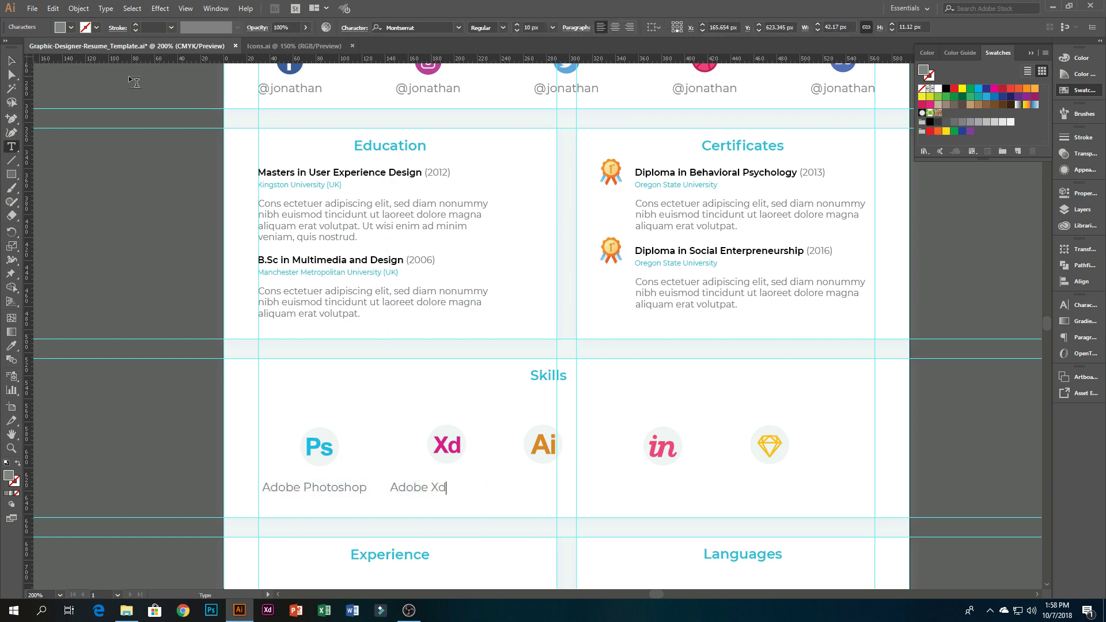
key(Escape)
scroll(519, 323, right, 2)
drag(364, 485, 506, 484)
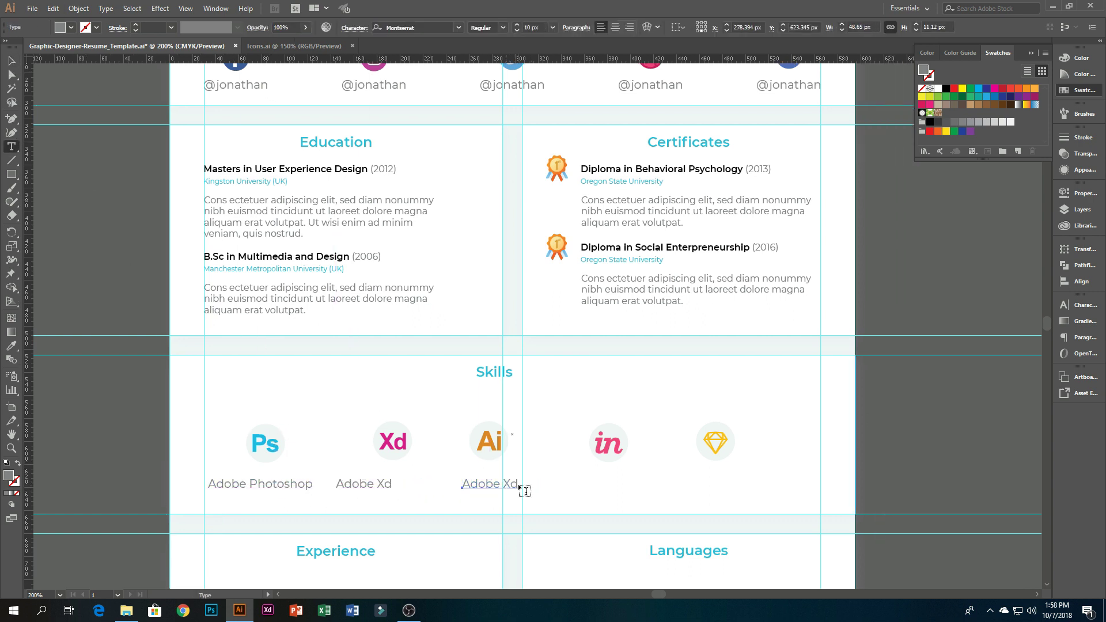
double_click(515, 484)
text(Illustrator)
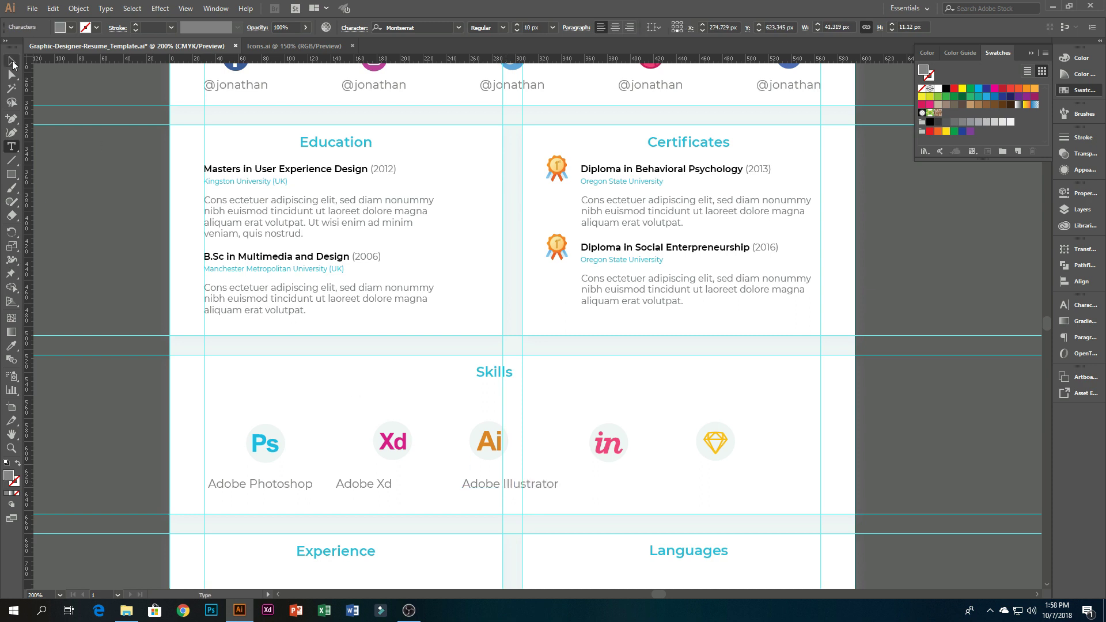
Duplicate the label again to create inVision and Sketch labels under their icons.
drag(510, 484, 624, 484)
triple_click(622, 484)
text(inVision)
drag(598, 484, 715, 484)
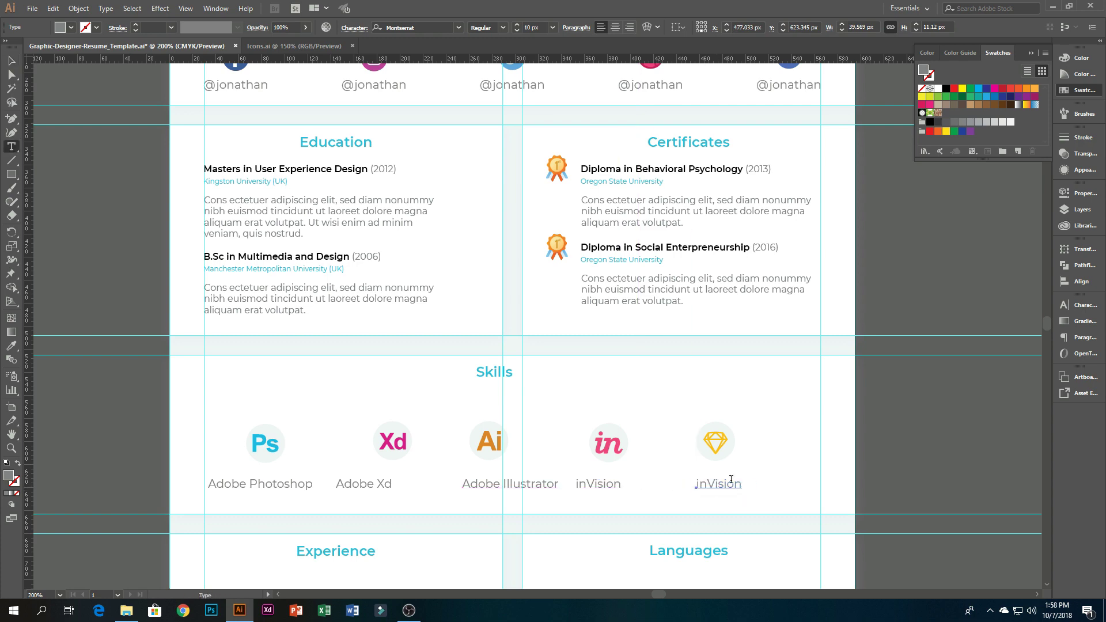
triple_click(715, 484)
text(Sketch)
key(Escape)
Snap the Adobe Photoshop label to the left guide and Sketch label to the right guide.
scroll(211, 489, up, 4)
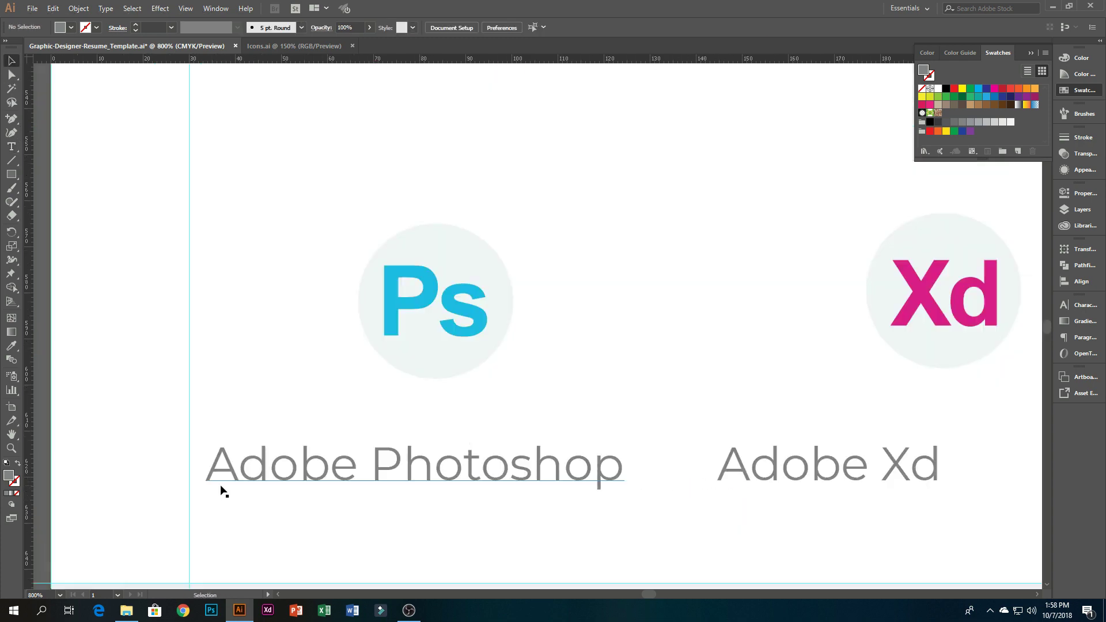
drag(227, 489, 219, 475)
scroll(220, 475, down, 4)
scroll(754, 487, up, 4)
mouse_move(493, 475)
mouse_down()
mouse_move(666, 475)
mouse_move(806, 457)
mouse_up()
scroll(665, 475, down, 4)
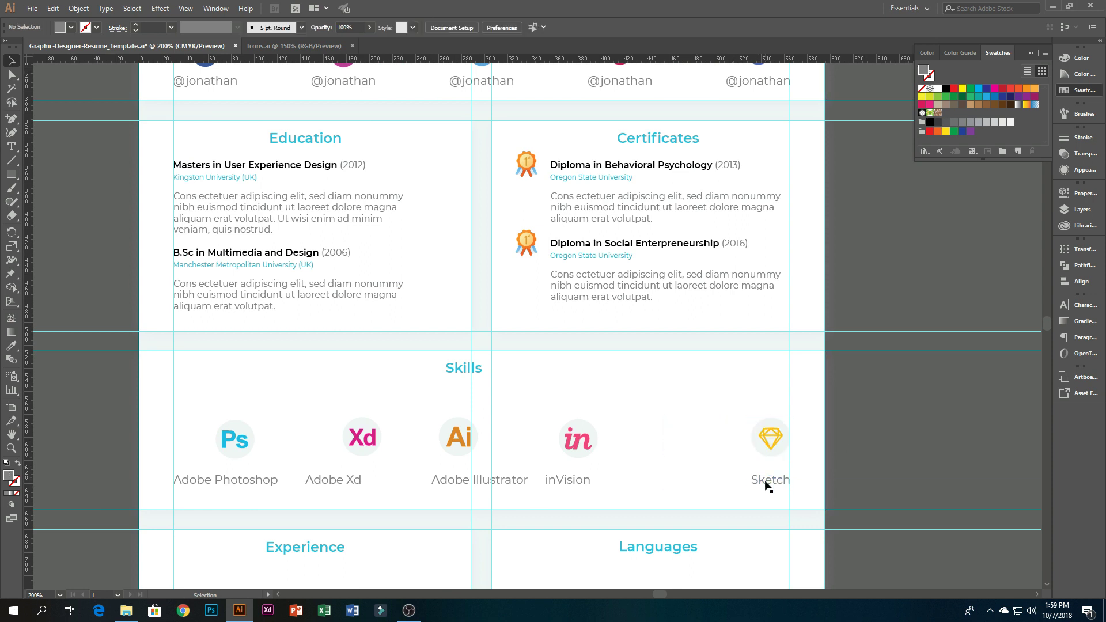
Distribute the five skill labels evenly by their horizontal centres.
click(576, 480)
shift+click(496, 481)
shift+click(772, 483)
shift+click(333, 480)
shift+click(226, 480)
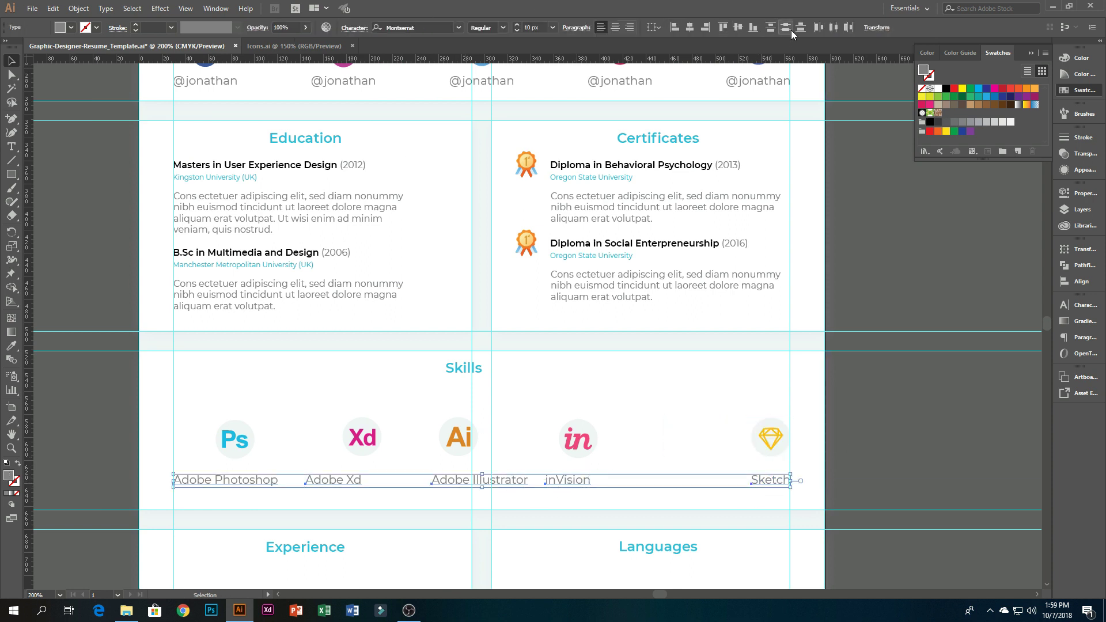
click(833, 27)
Horizontally centre each skill icon over its label.
drag(578, 439, 635, 439)
click(468, 480)
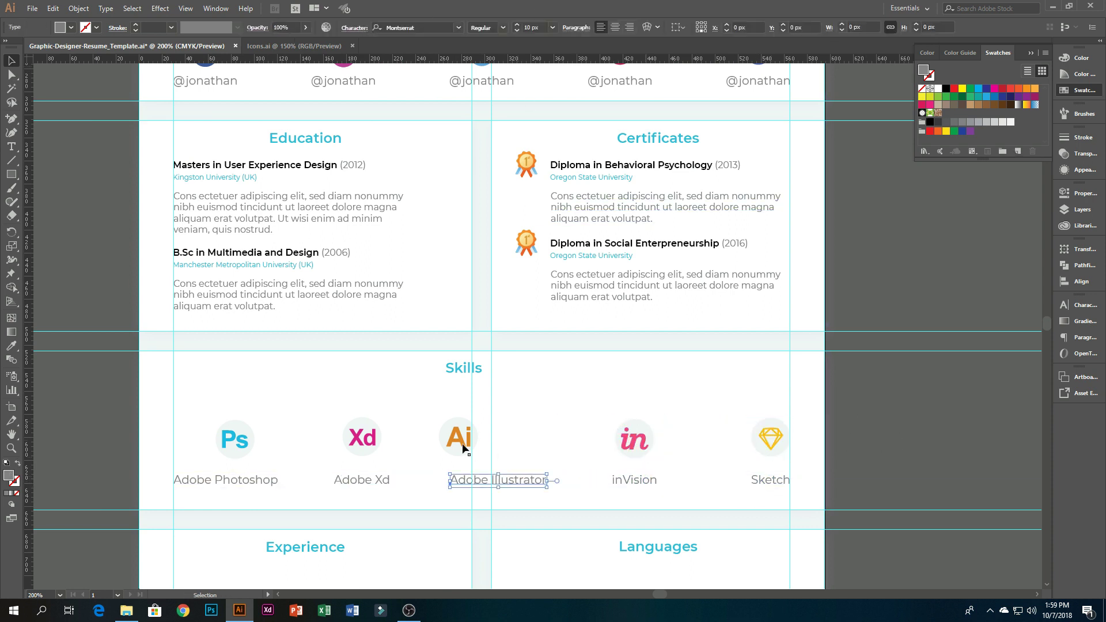
drag(463, 448, 499, 448)
click(366, 486)
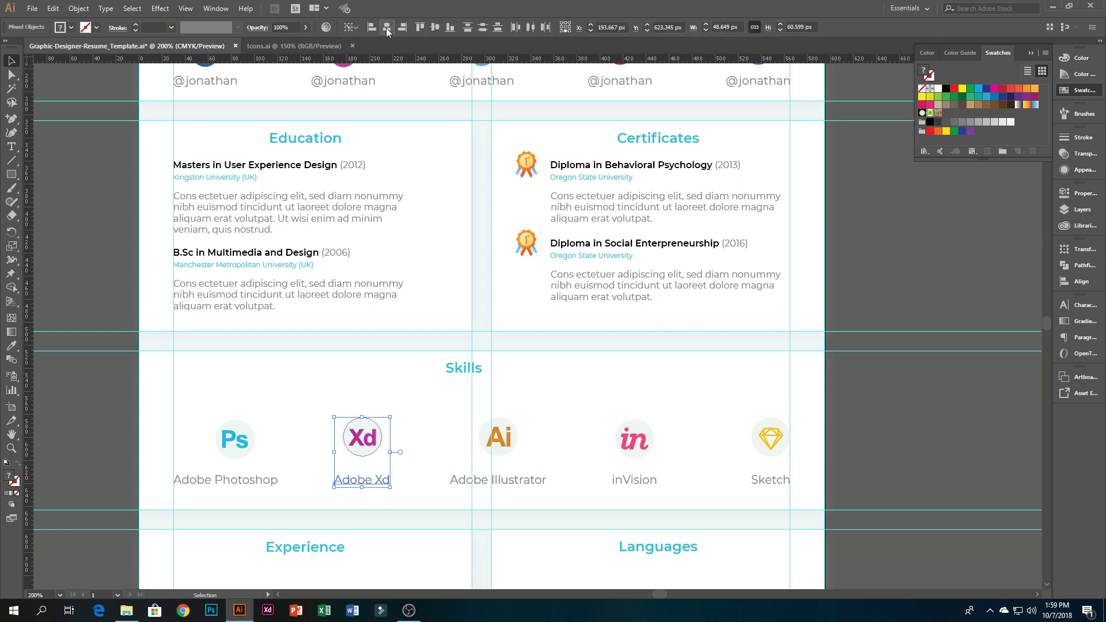
click(254, 483)
shift+click(235, 442)
click(393, 31)
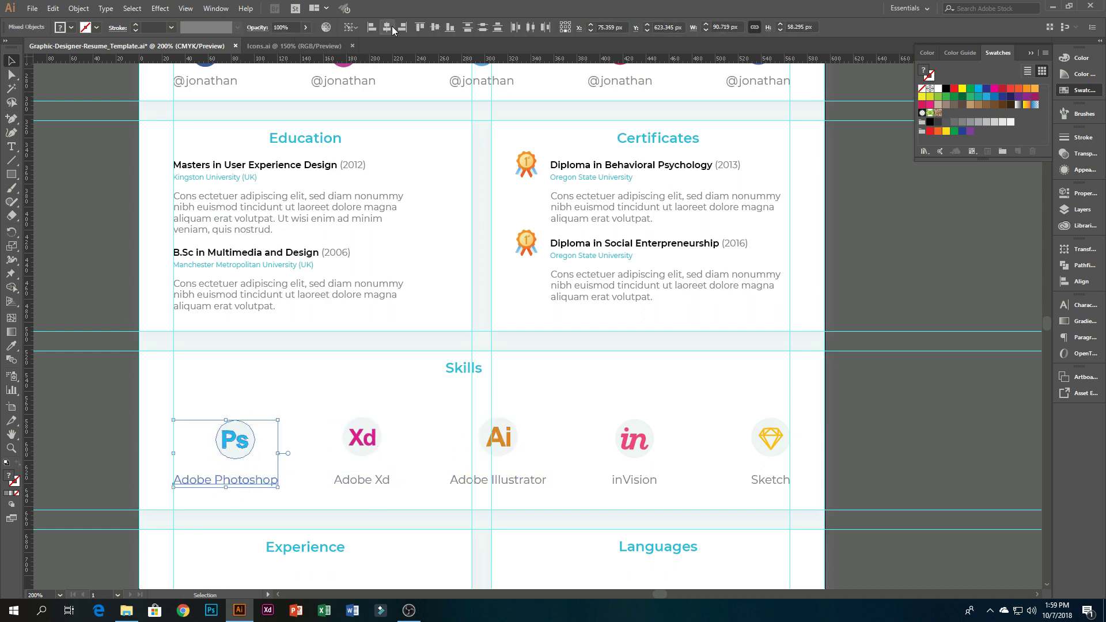
drag(210, 458, 772, 441)
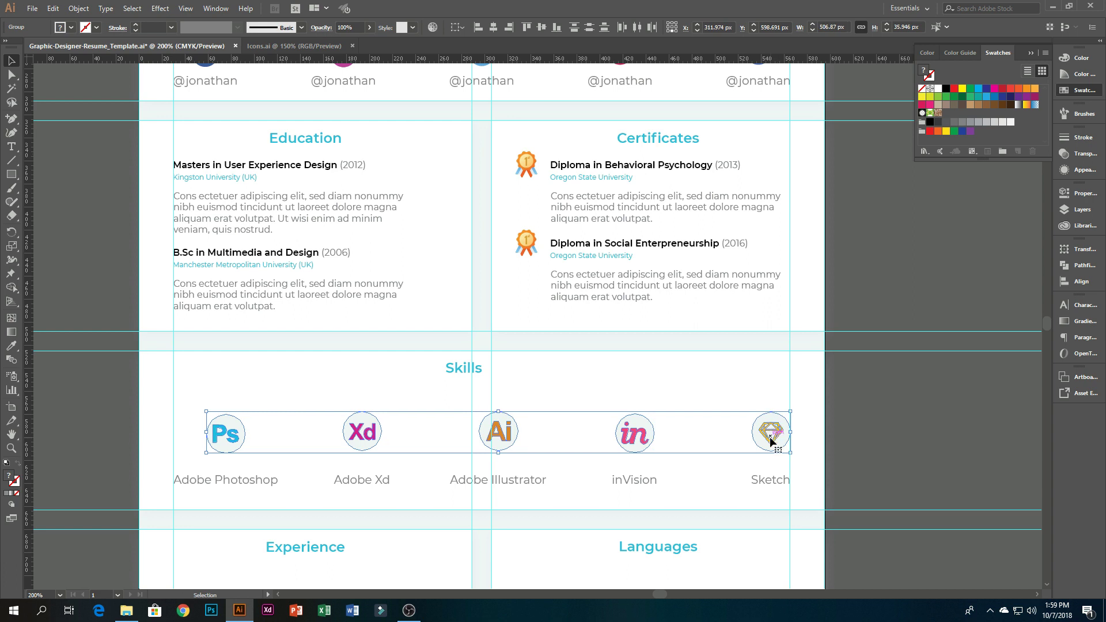
click(163, 444)
scroll(167, 438, up, 3)
click(331, 417)
right_click(332, 419)
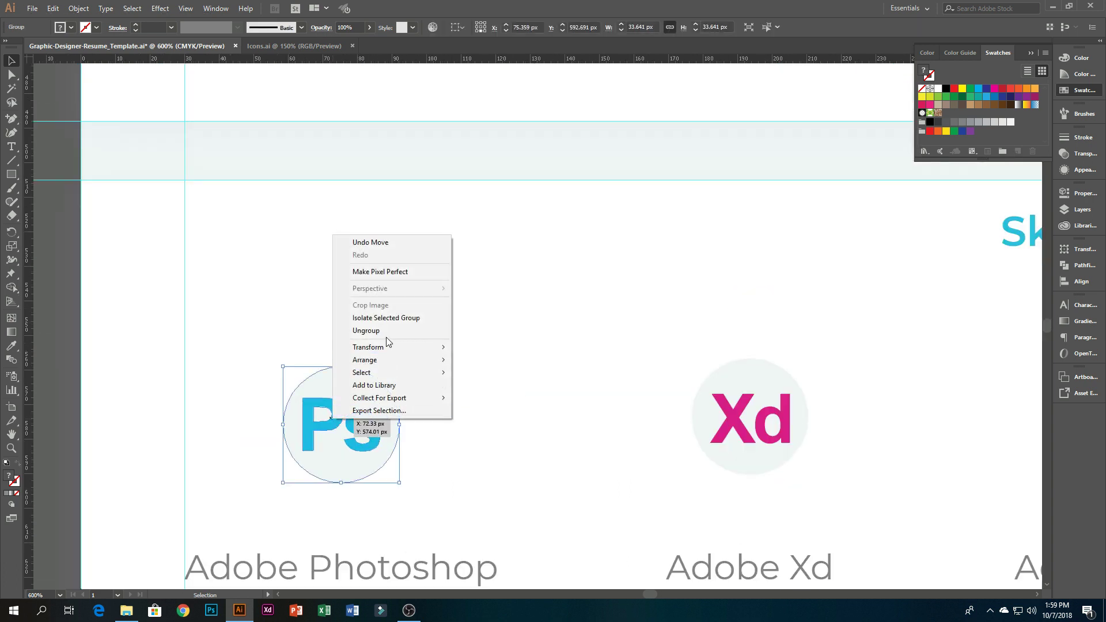
Ungroup the Ps icon and paste an enlarged copy of its background circle in front.
click(366, 331)
click(201, 392)
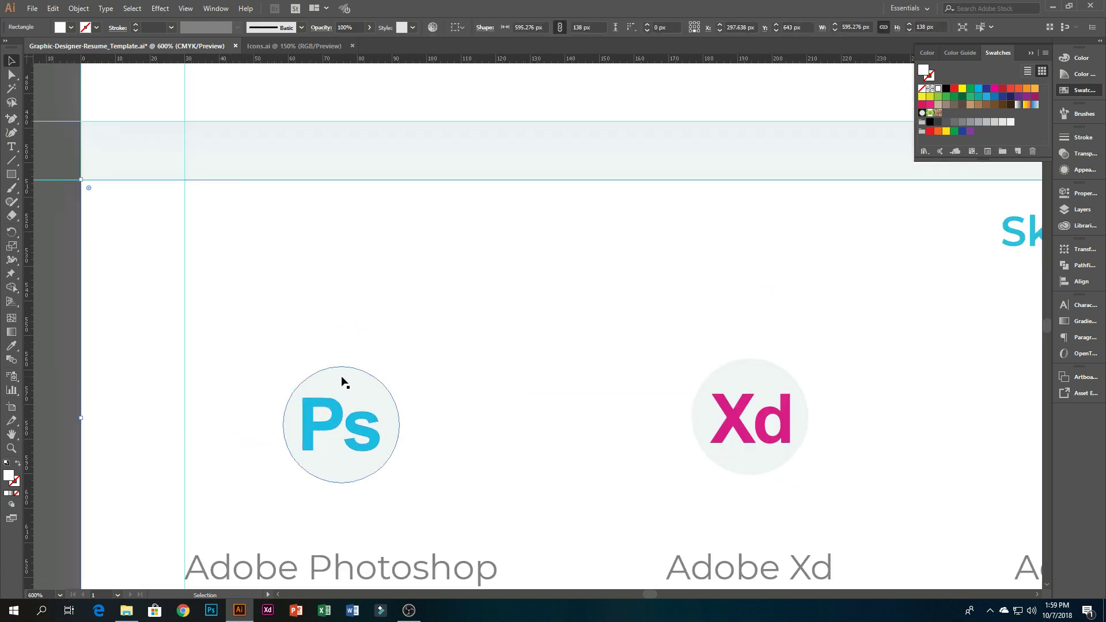
click(343, 381)
key(ctrl+c)
key(ctrl+f)
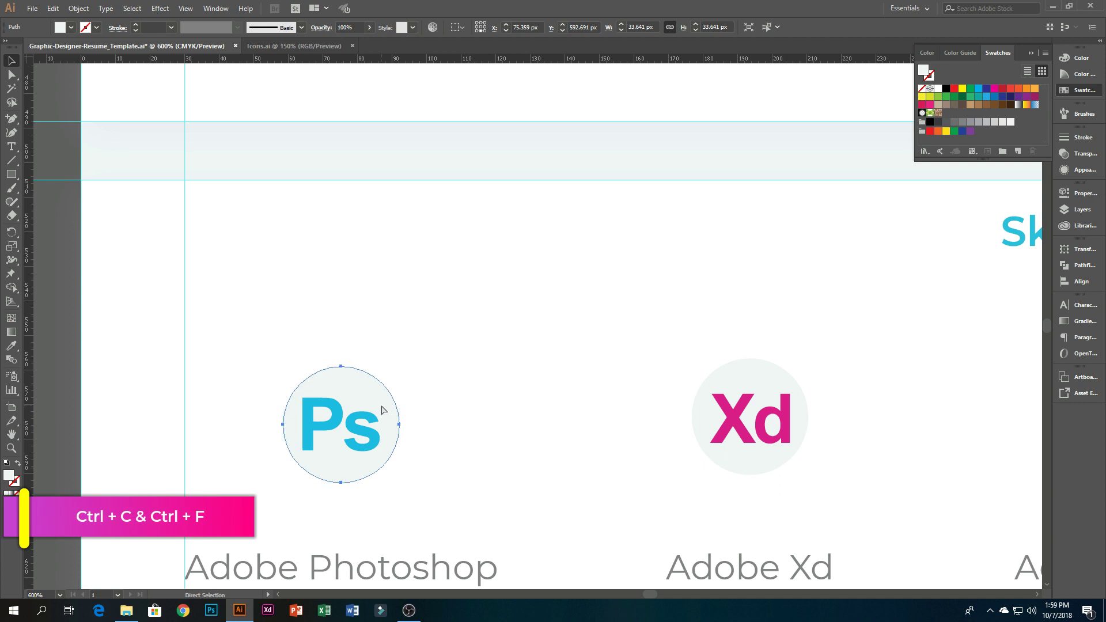
key(v)
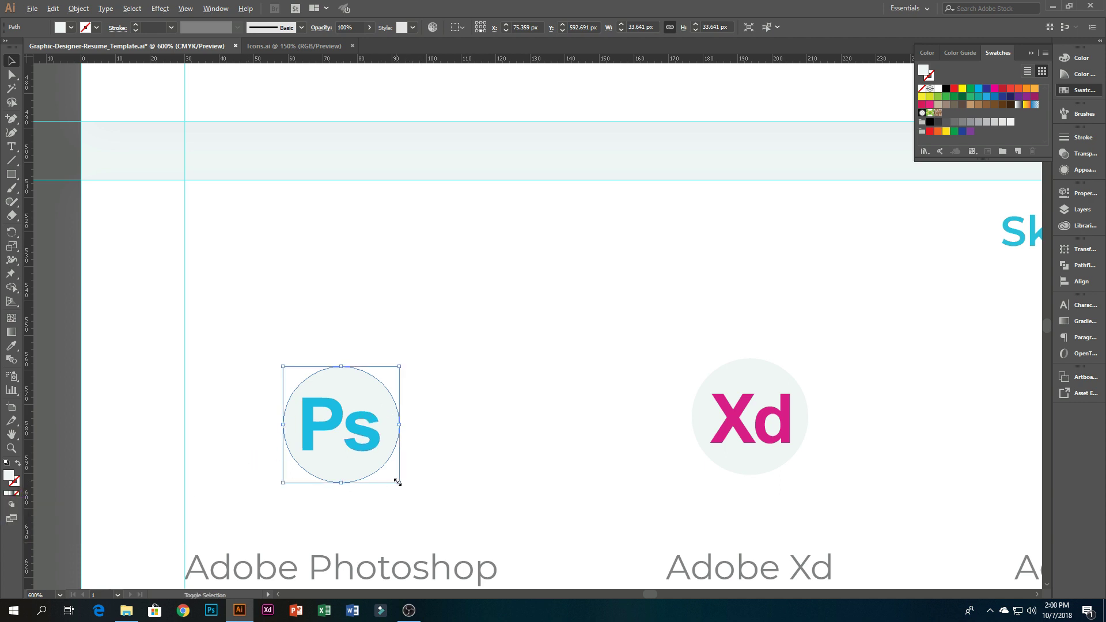
drag(398, 482, 422, 499)
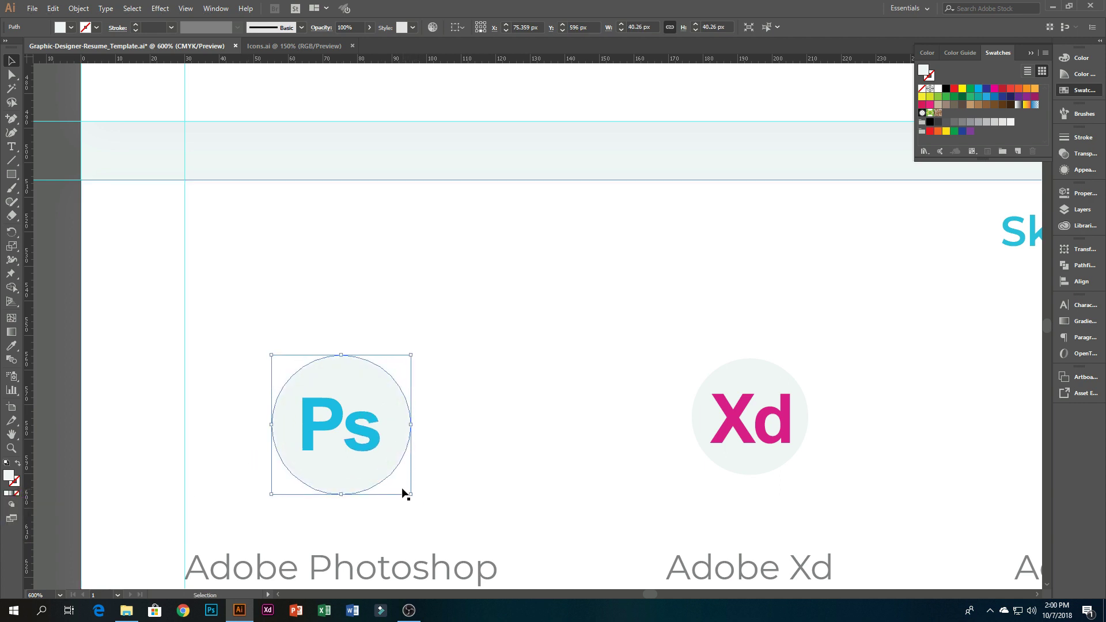
Turn the circle copy into a thick cyan outline ring around the Ps icon.
key(i)
click(312, 426)
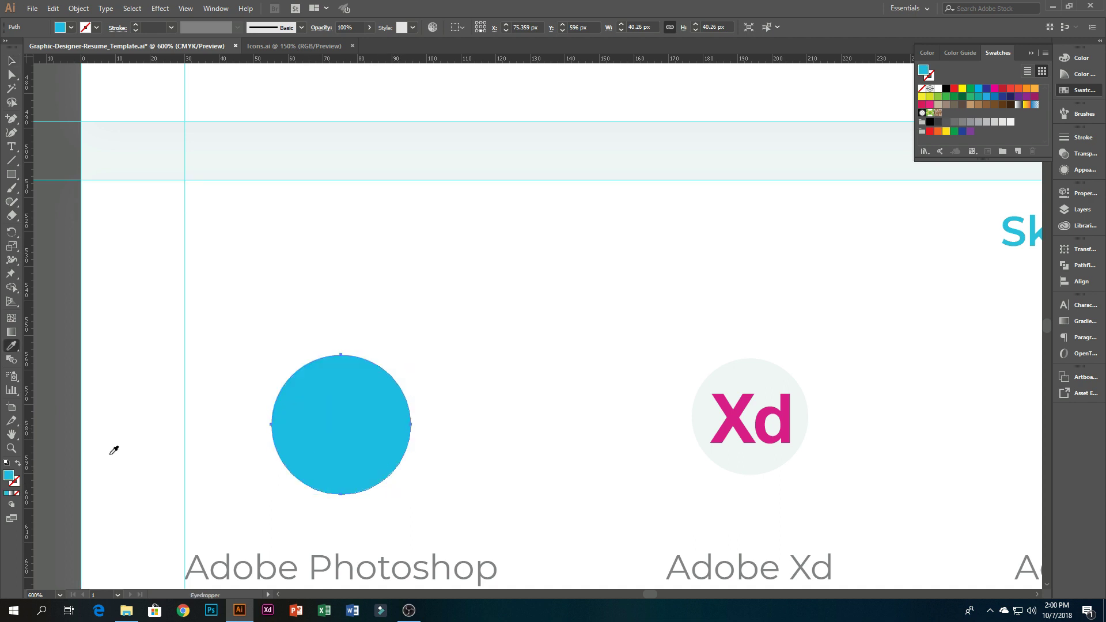
click(18, 464)
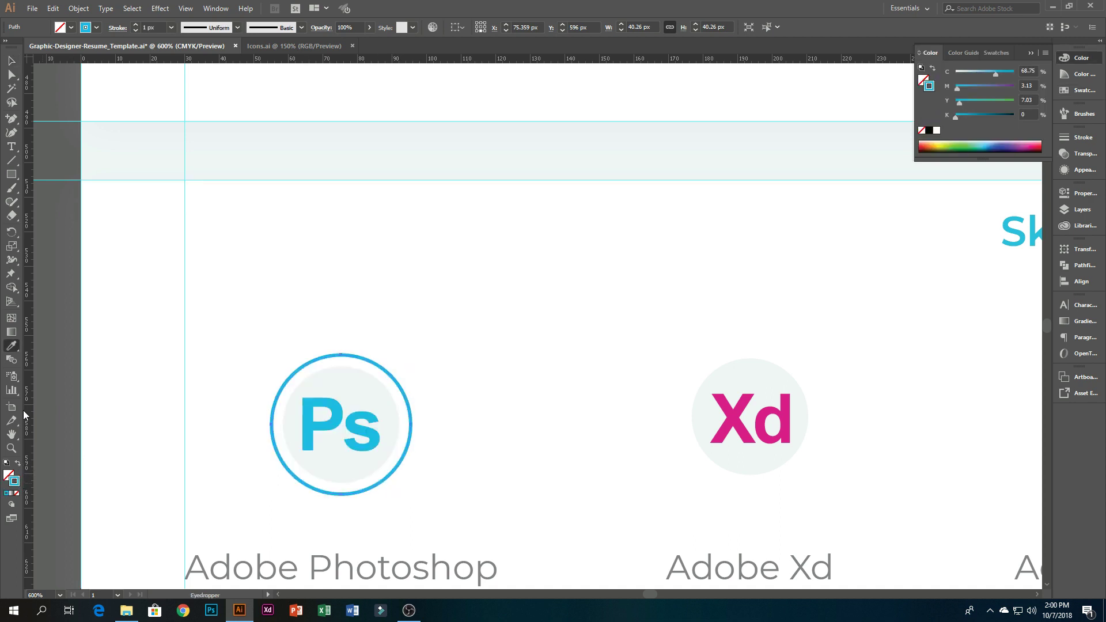
click(7, 61)
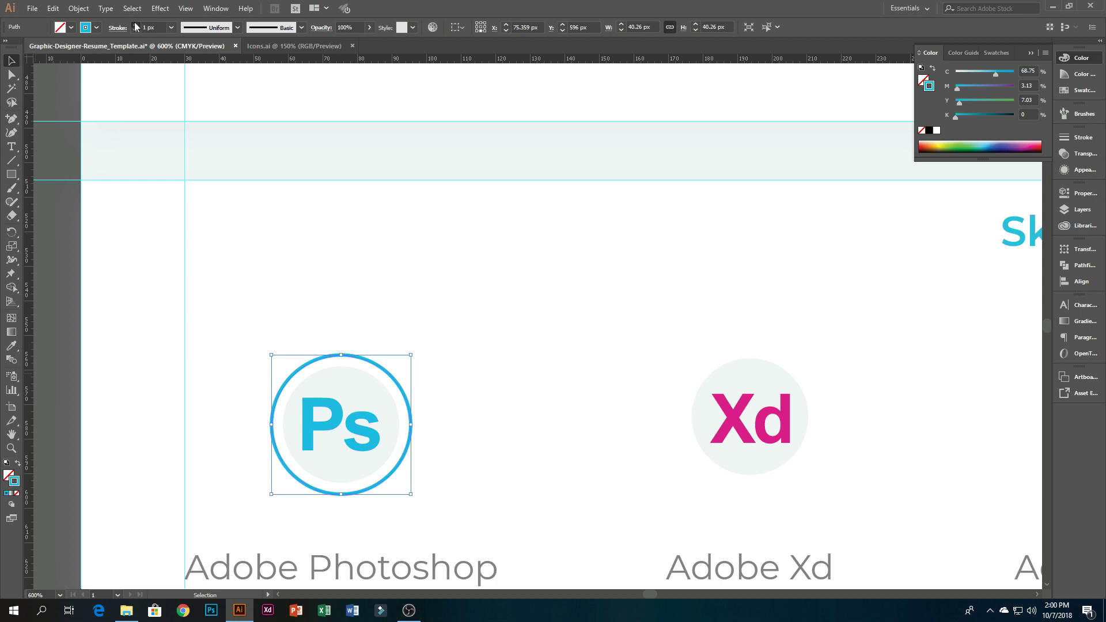
click(136, 26)
click(136, 25)
click(136, 25)
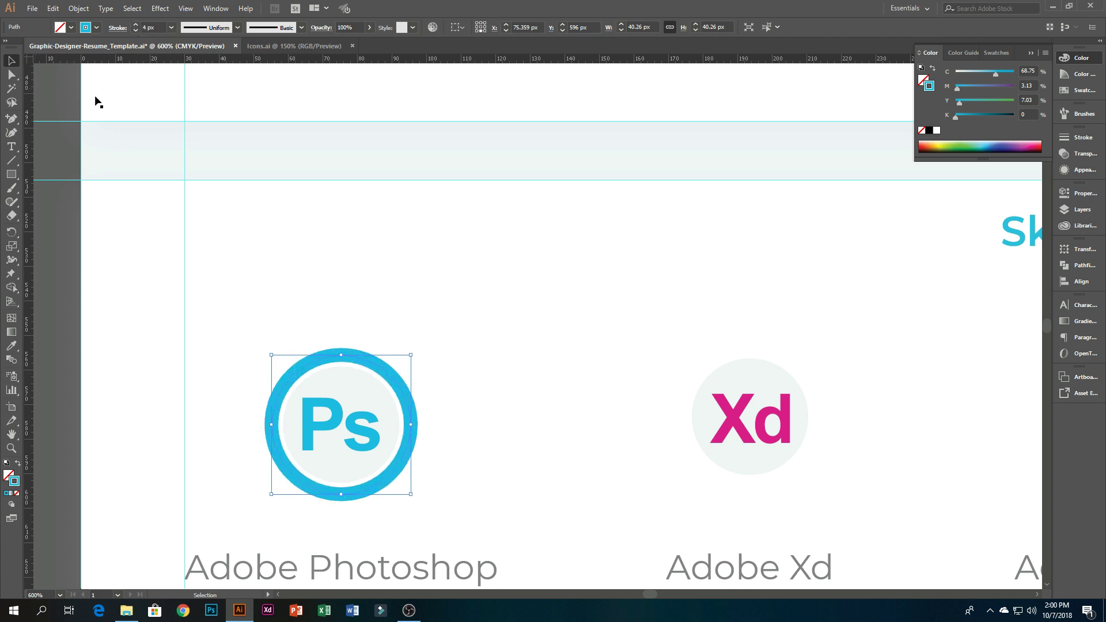
drag(411, 494, 419, 505)
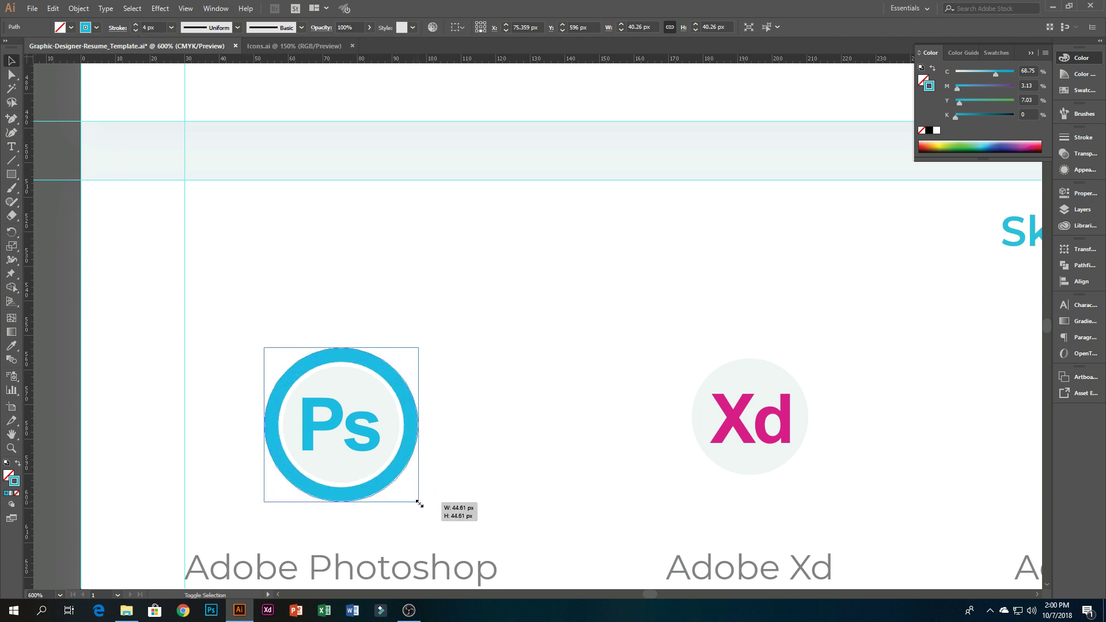
click(158, 365)
Copy the cyan ring onto the Xd icon and repeat it across the remaining skill icons.
key(ctrl+minus)
drag(574, 414, 574, 419)
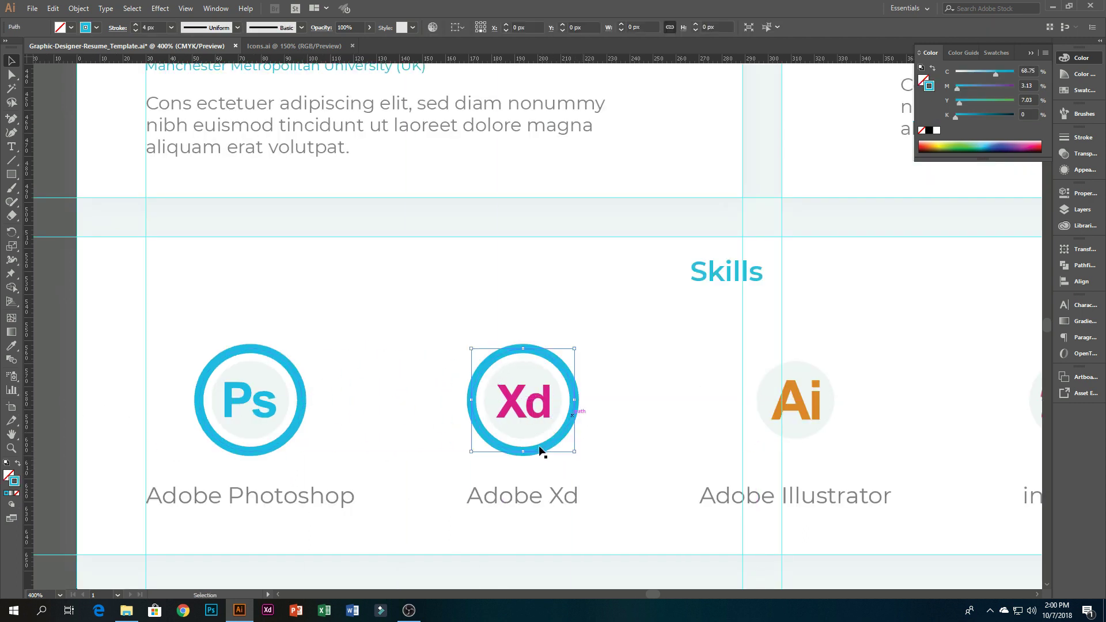
key(ctrl+minus)
key(ctrl+minus)
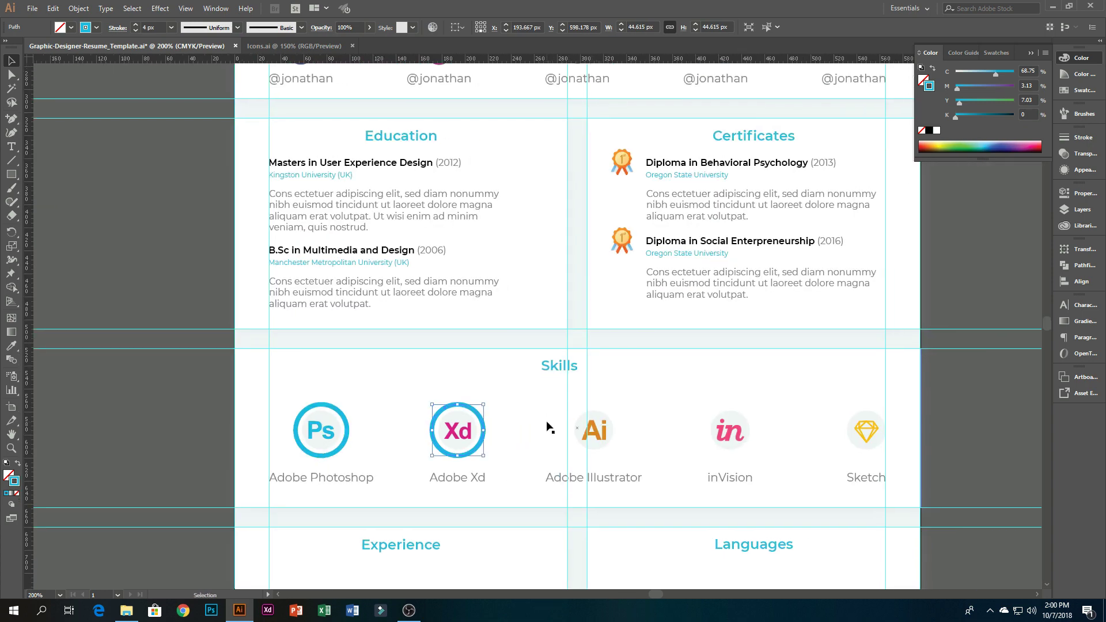
key(ctrl+d)
key(ctrl+d)
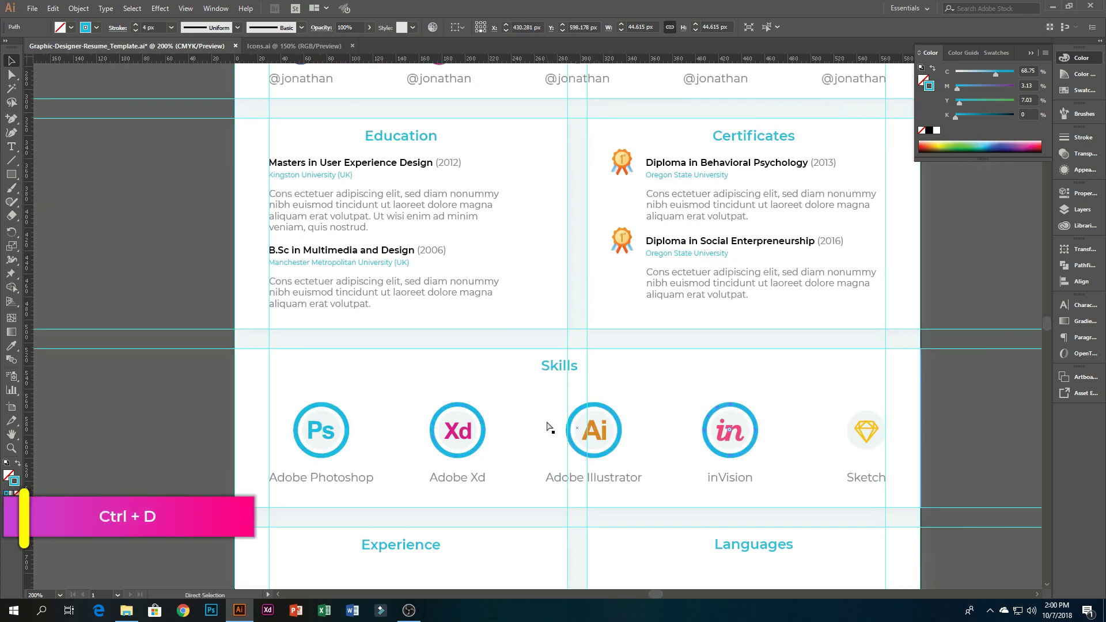
key(ctrl+d)
click(565, 489)
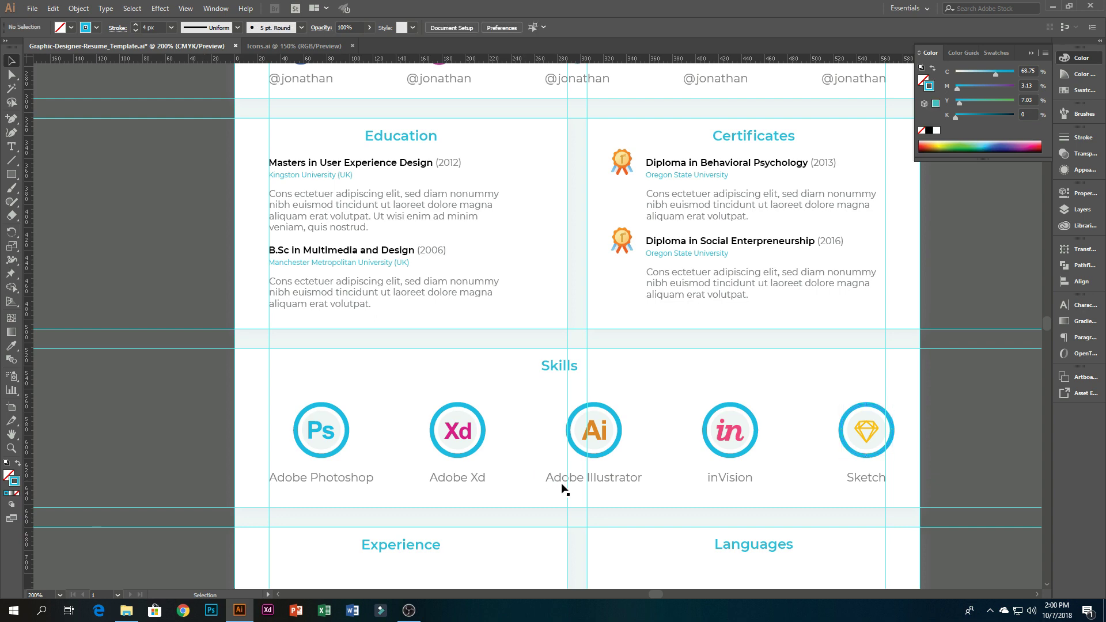
scroll(326, 456, up, 2)
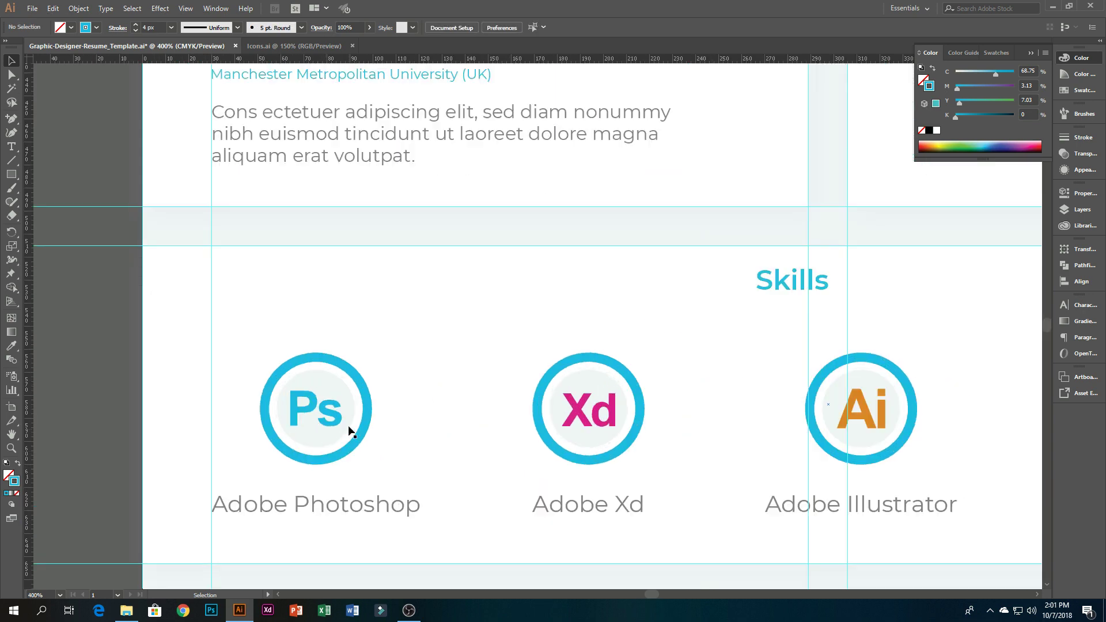
scroll(348, 430, up, 1)
Delete the top-left segment of the Ps ring to open it into an arc.
click(367, 444)
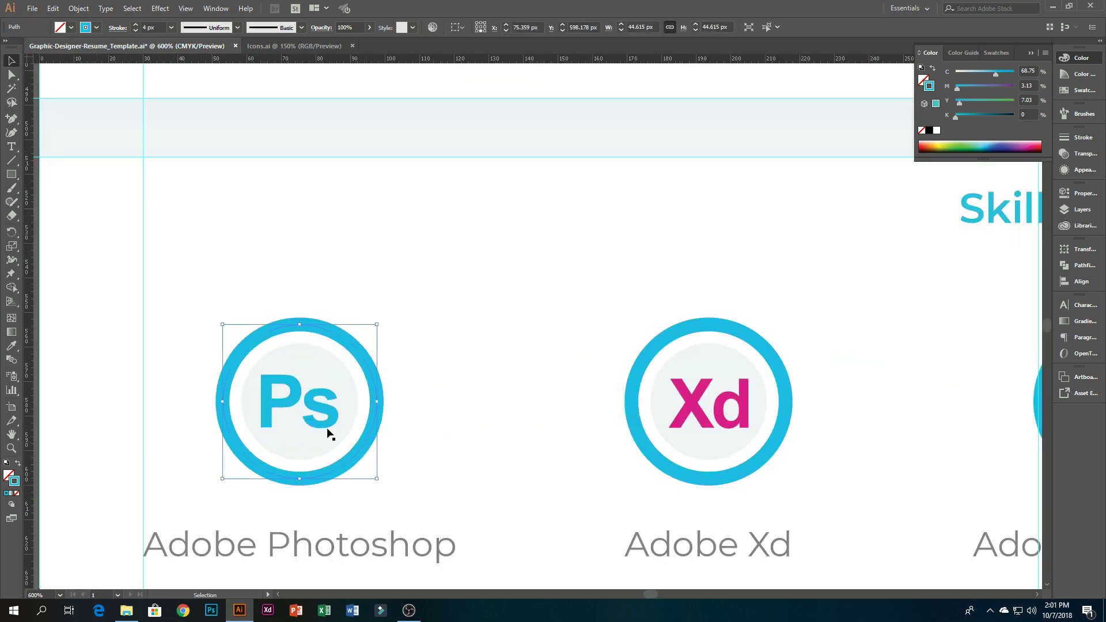
click(12, 74)
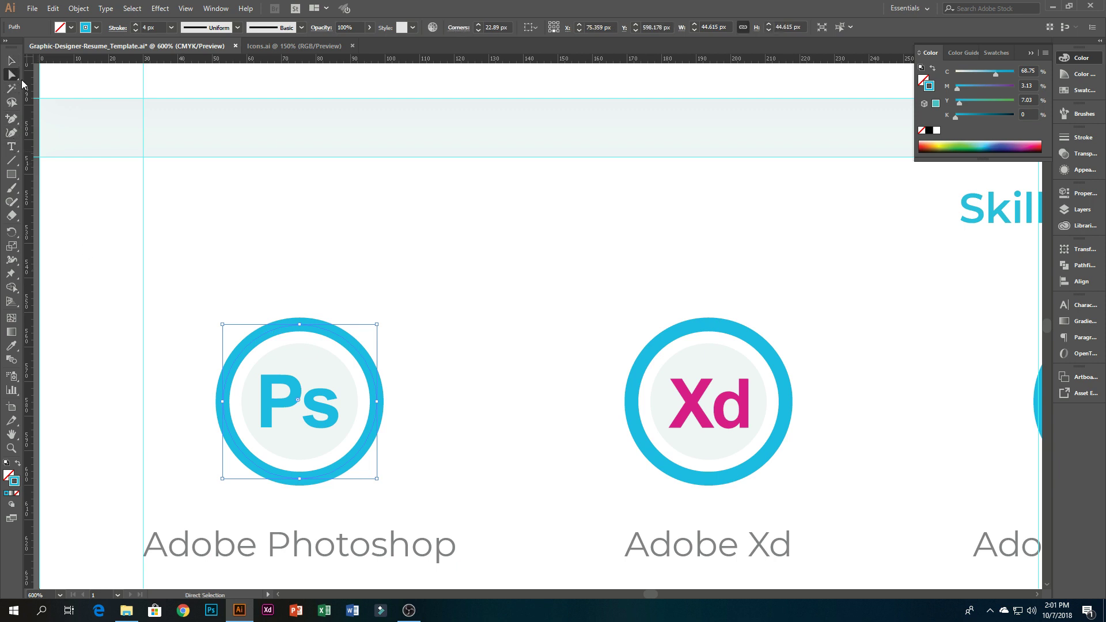
click(266, 340)
key(Delete)
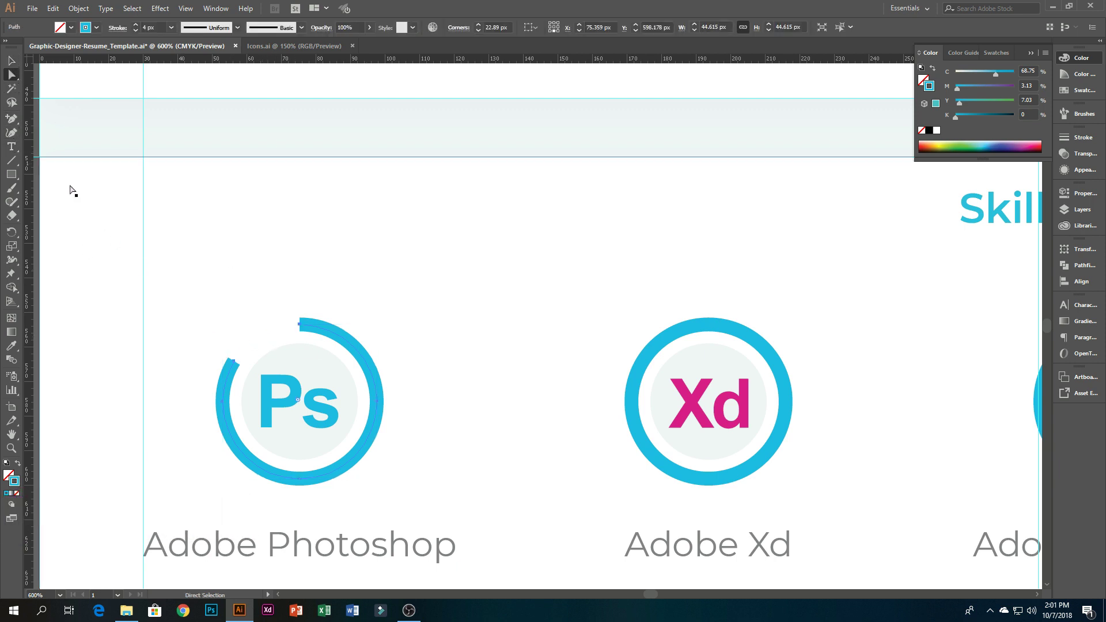
Trim the left and upper-left arcs from the Xd ring.
click(15, 119)
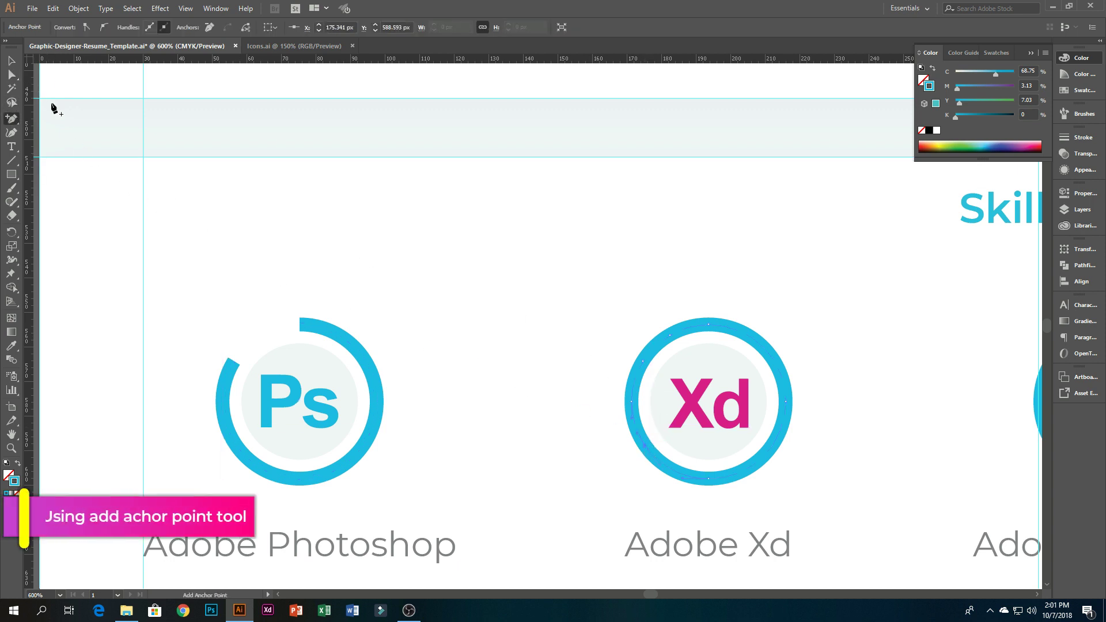
click(12, 74)
click(642, 410)
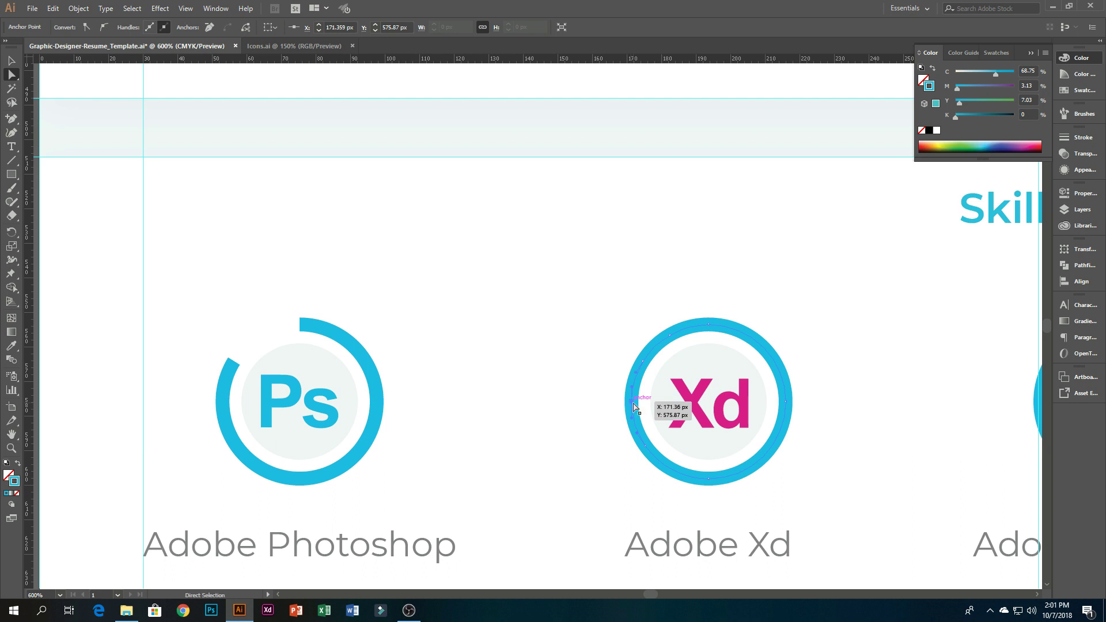
key(Delete)
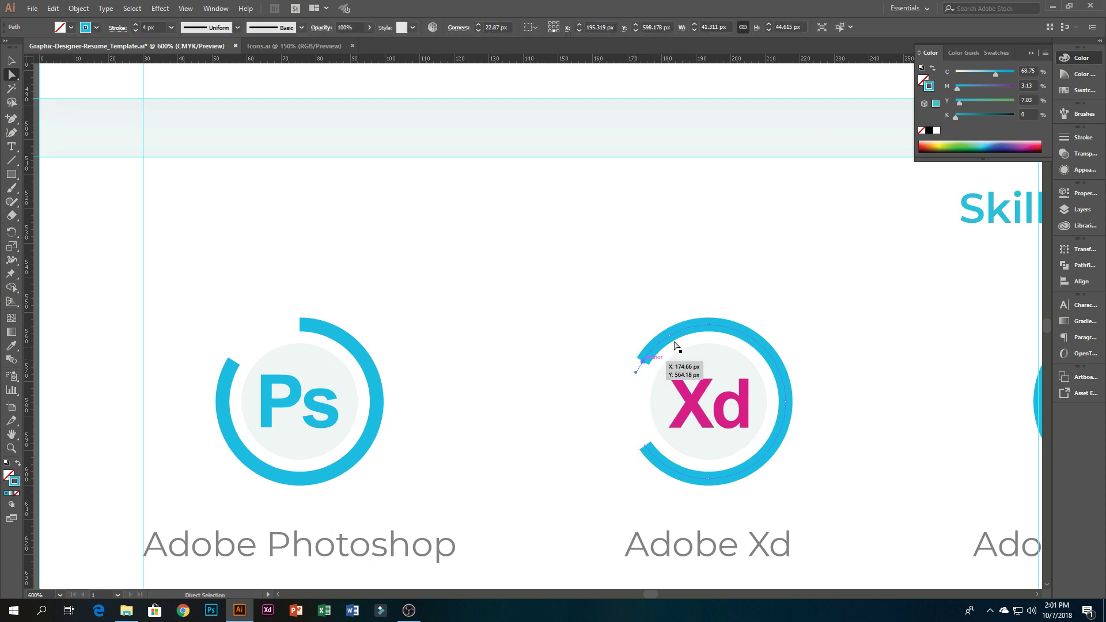
click(675, 342)
key(Delete)
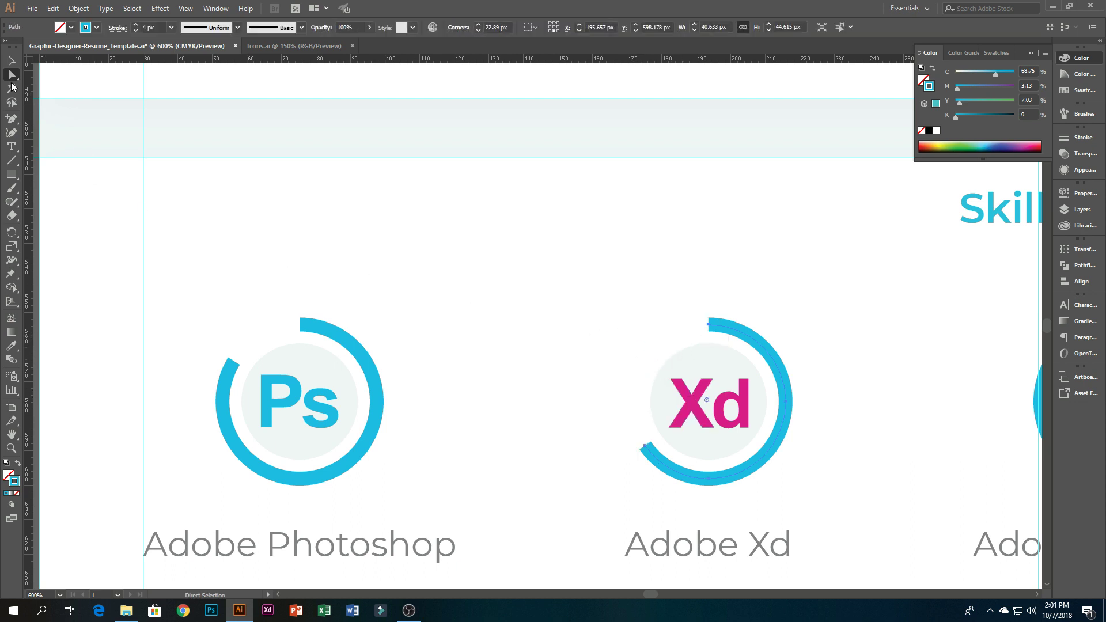
click(12, 60)
Delete an arc from the Illustrator icon's ring.
key(ctrl+minus)
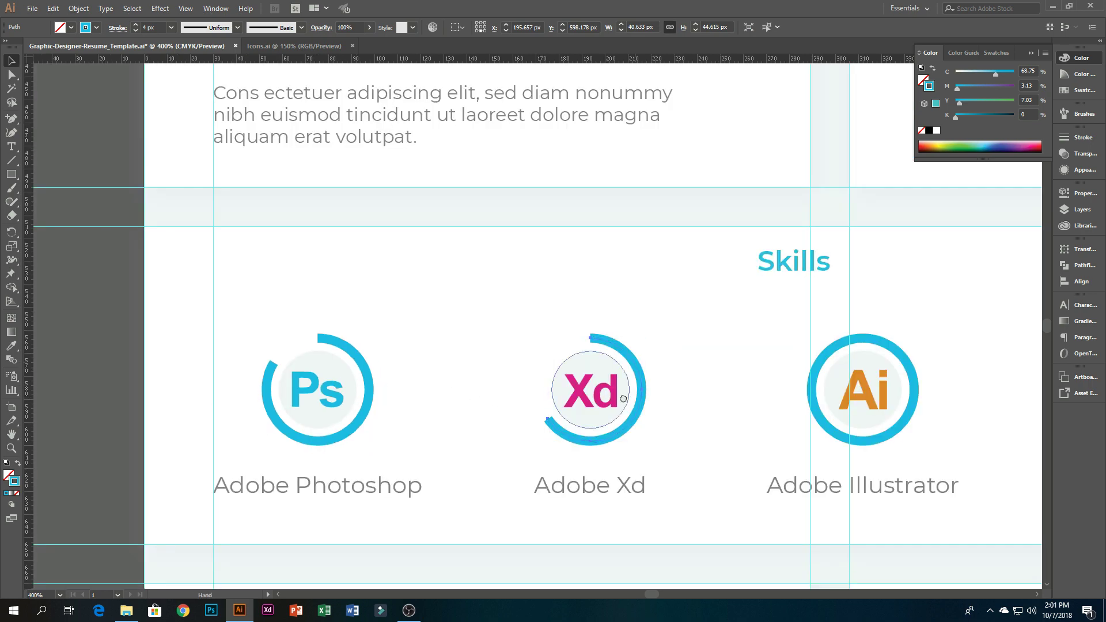
drag(623, 395, 376, 409)
scroll(610, 414, up, 1)
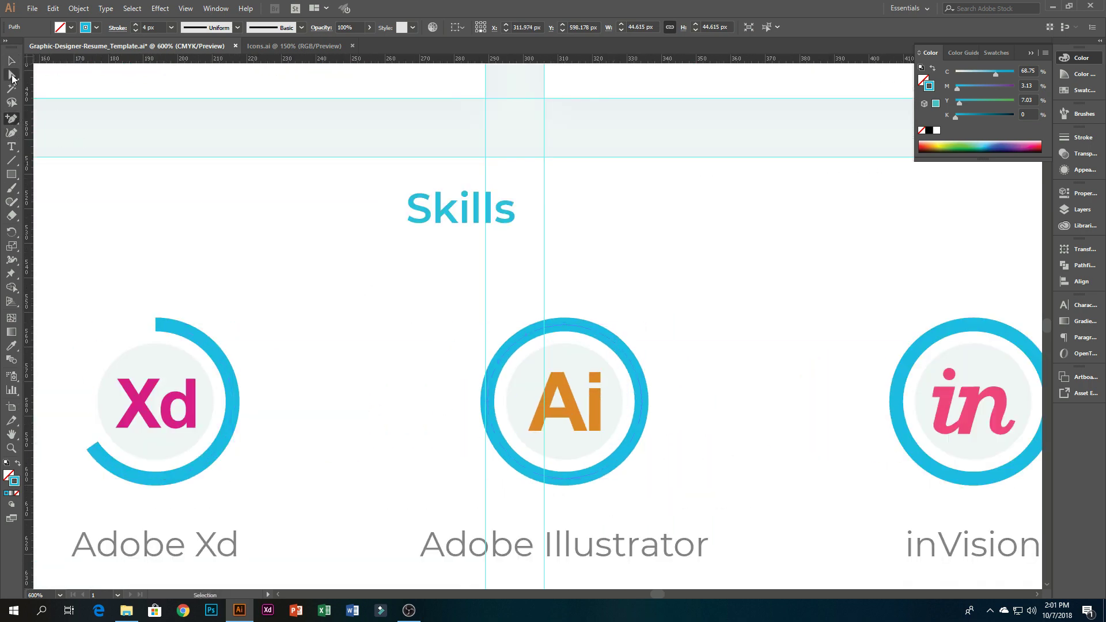
click(551, 330)
key(Delete)
scroll(449, 400, down, 1)
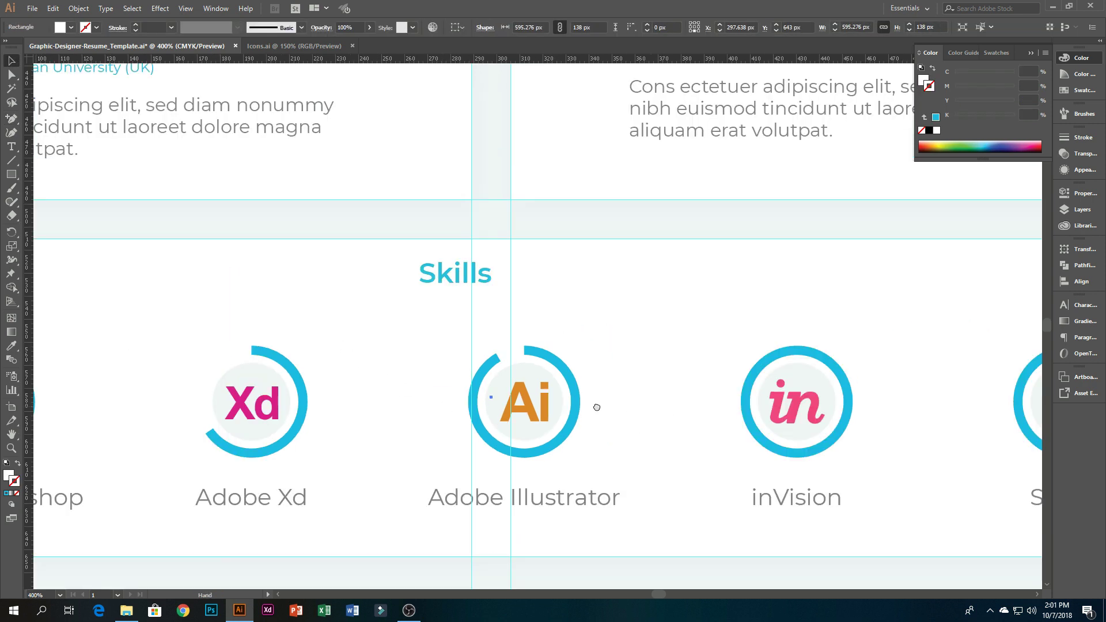
scroll(449, 400, right, 5)
Delete the left arc of the inVision ring.
key(a)
click(453, 401)
key(Delete)
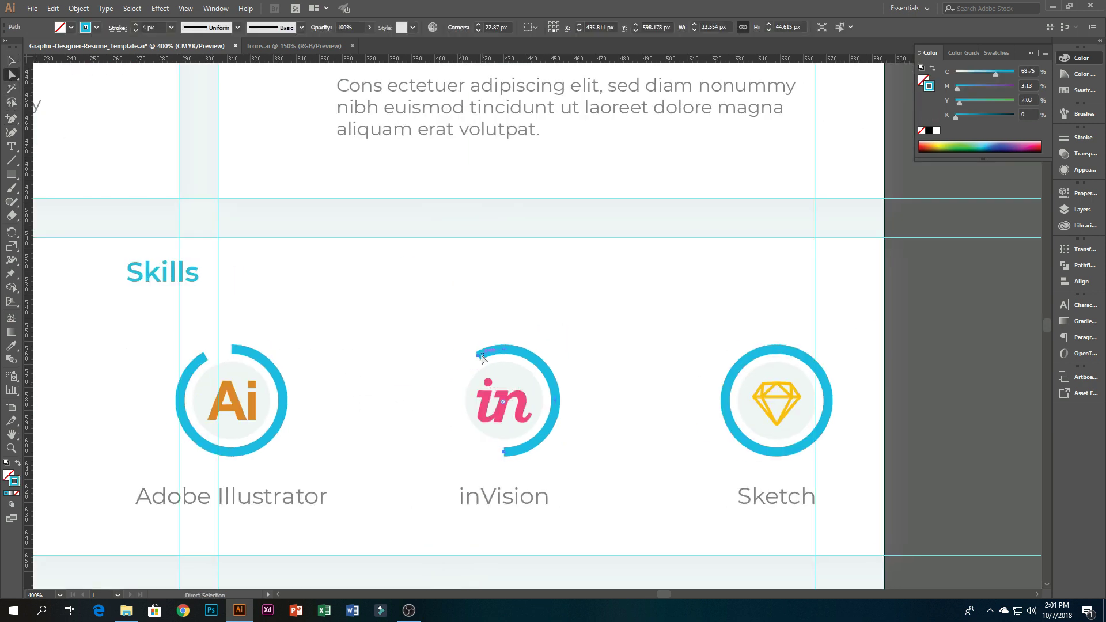
key(v)
Trim the lower-left and upper-left arcs from the Sketch ring.
drag(744, 372, 657, 366)
click(651, 363)
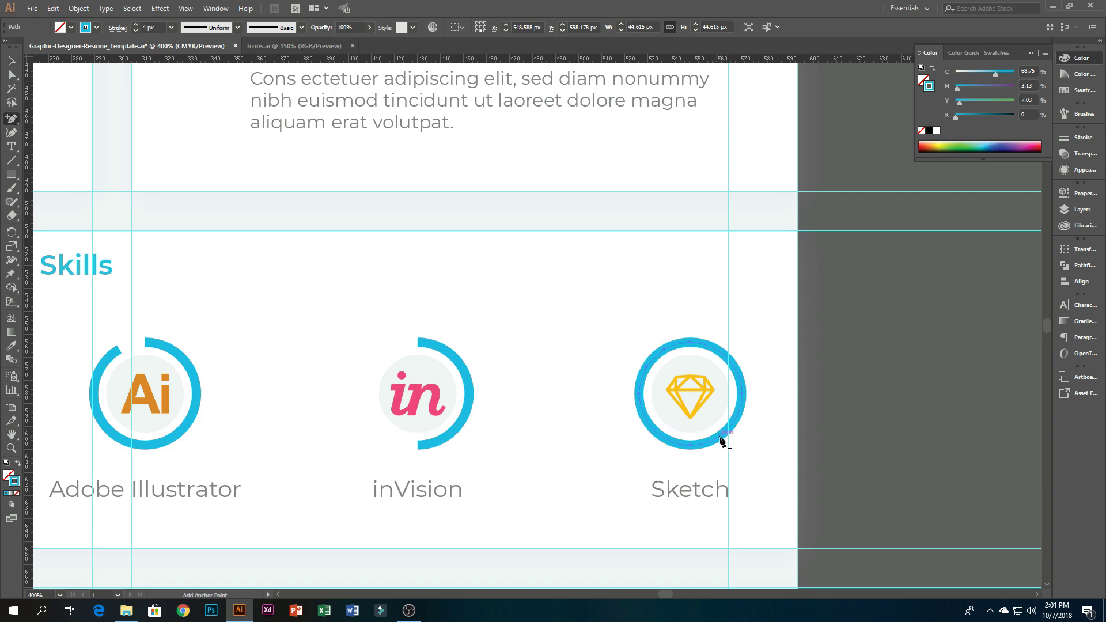
key(a)
click(654, 429)
key(Delete)
click(648, 366)
key(Delete)
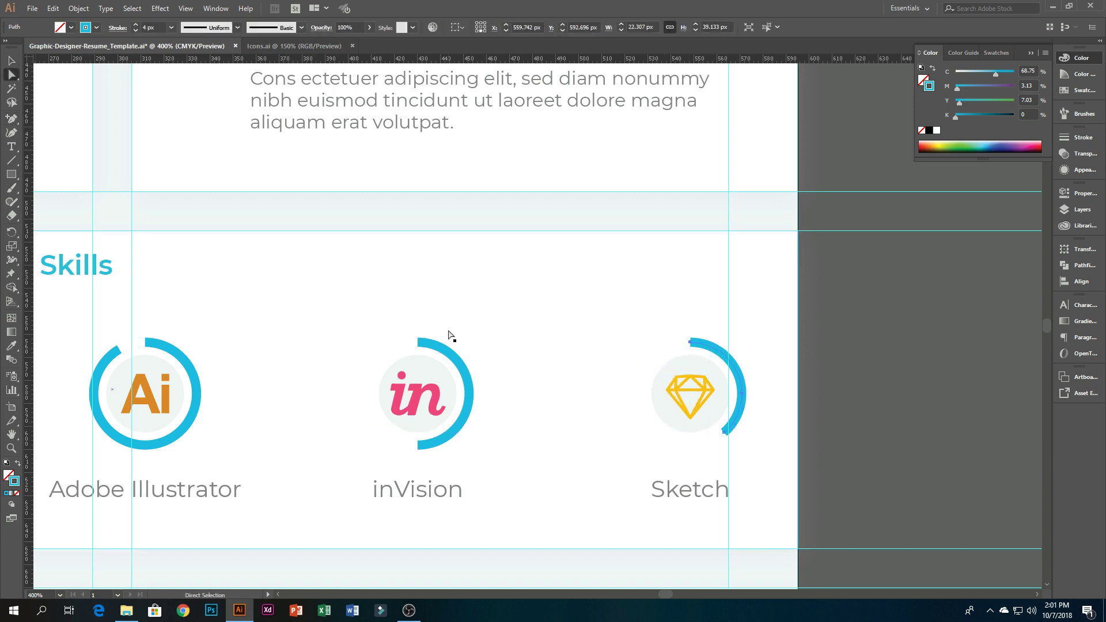
click(893, 446)
scroll(815, 436, down, 1)
scroll(451, 451, left, 3)
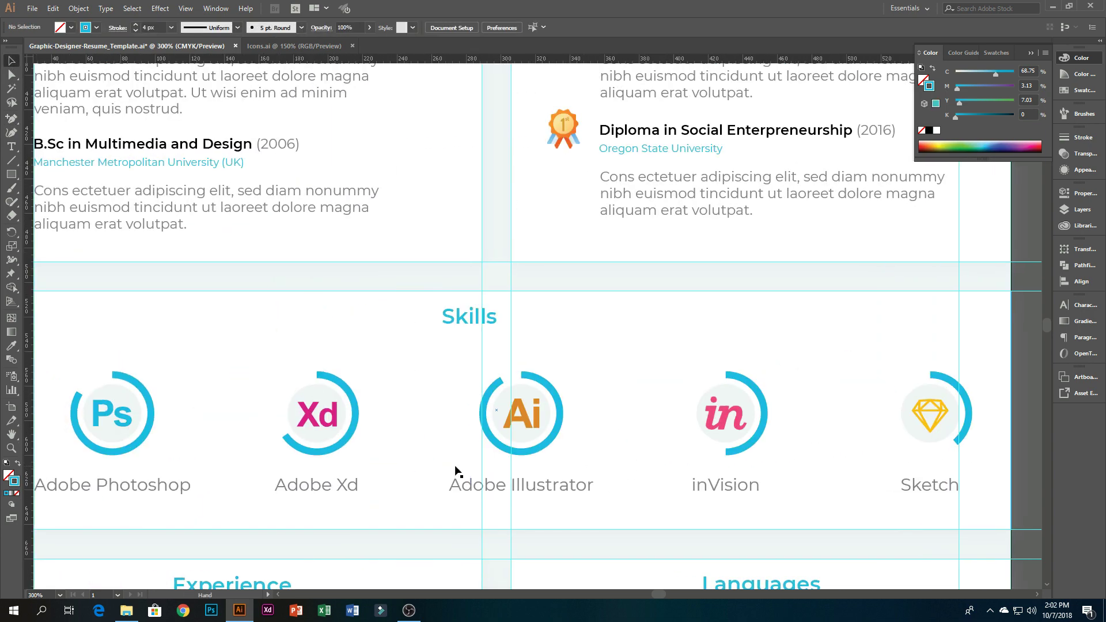
scroll(298, 450, up, 1)
Recolour the Xd ring's stroke pink, sampled from the Xd letters.
click(397, 461)
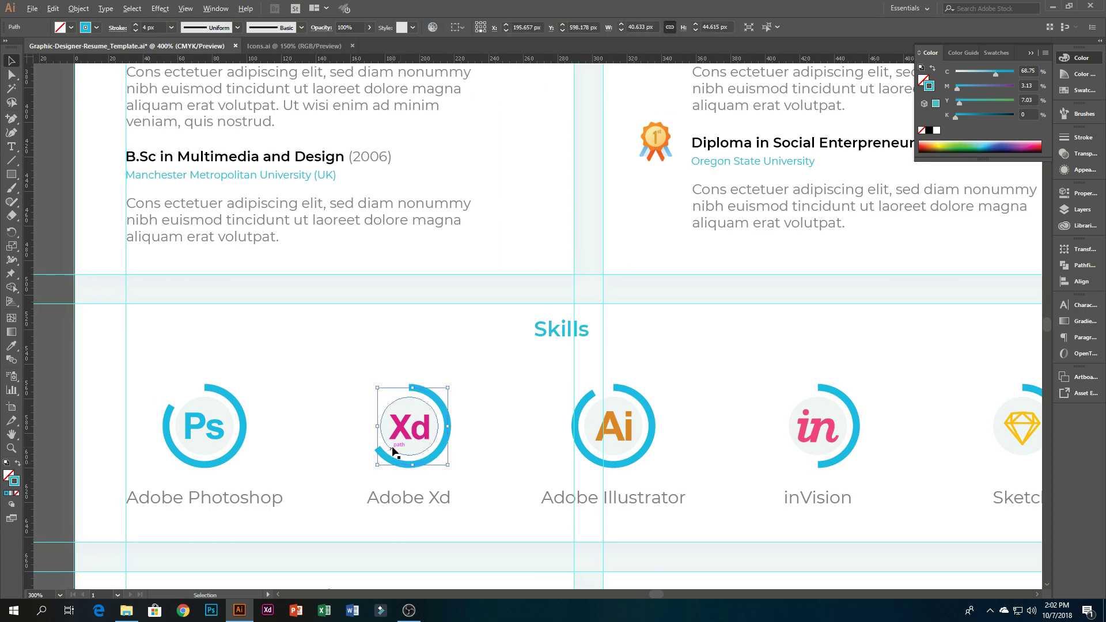
click(429, 419)
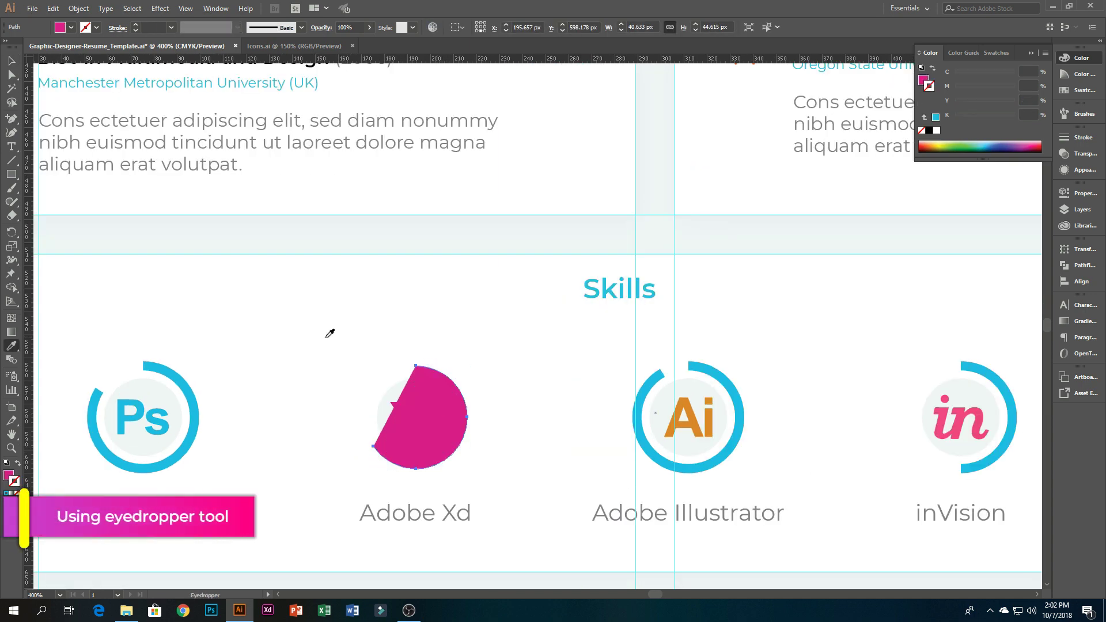
click(18, 465)
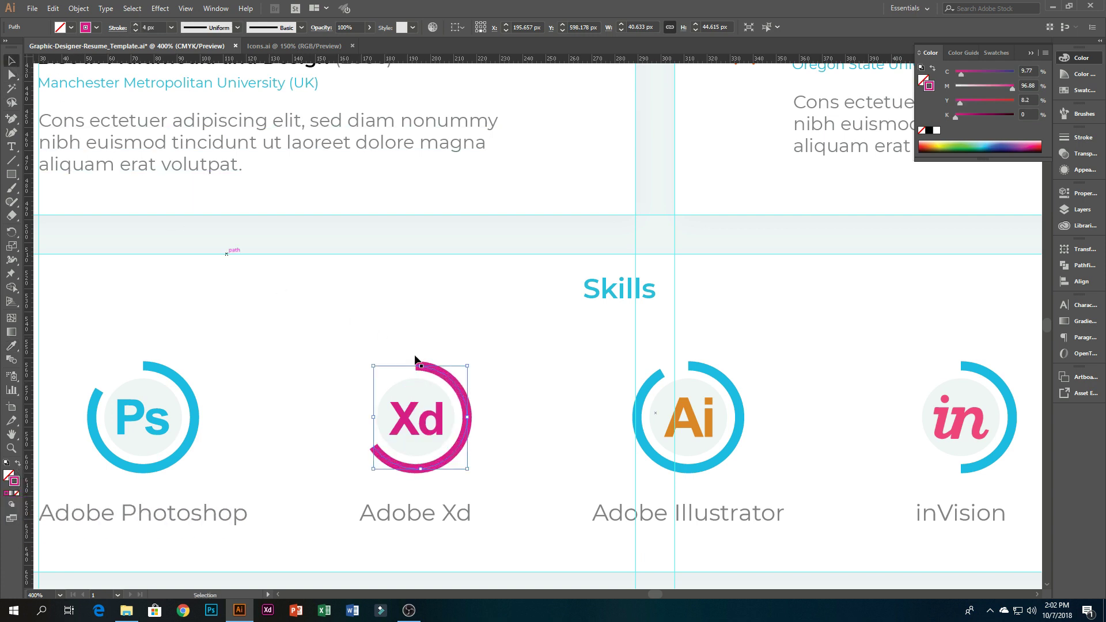
scroll(415, 358, right, 5)
Recolour the Illustrator ring's stroke orange, sampled from the Ai letters.
click(478, 385)
key(i)
click(521, 420)
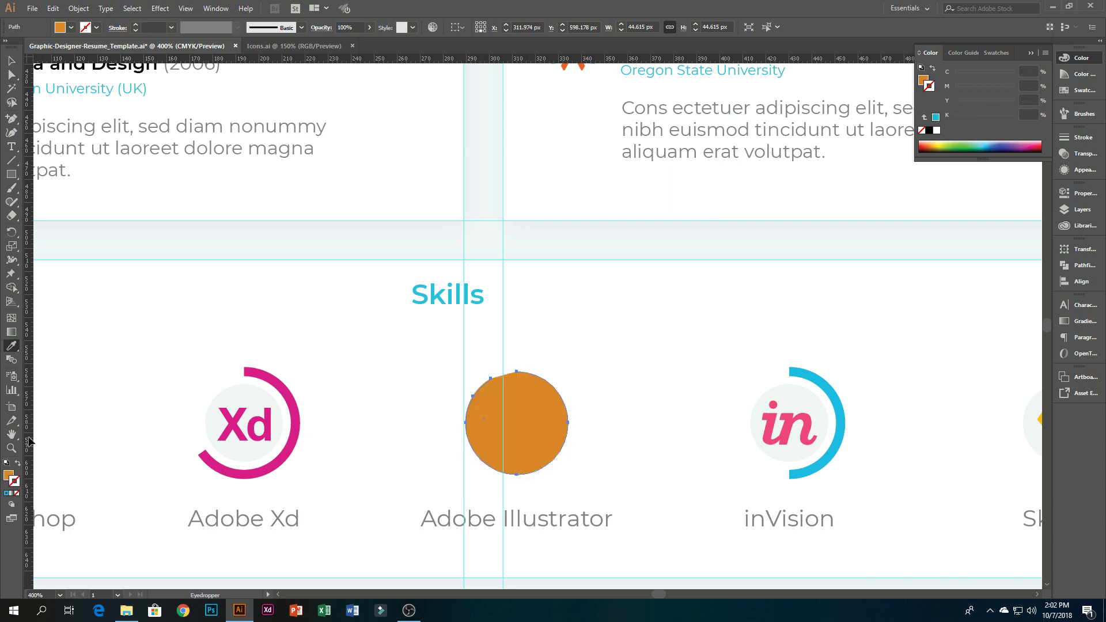
click(18, 464)
click(136, 24)
key(v)
scroll(612, 412, right, 5)
Recolour the inVision ring's stroke pink, sampled from the inVision logo.
click(588, 415)
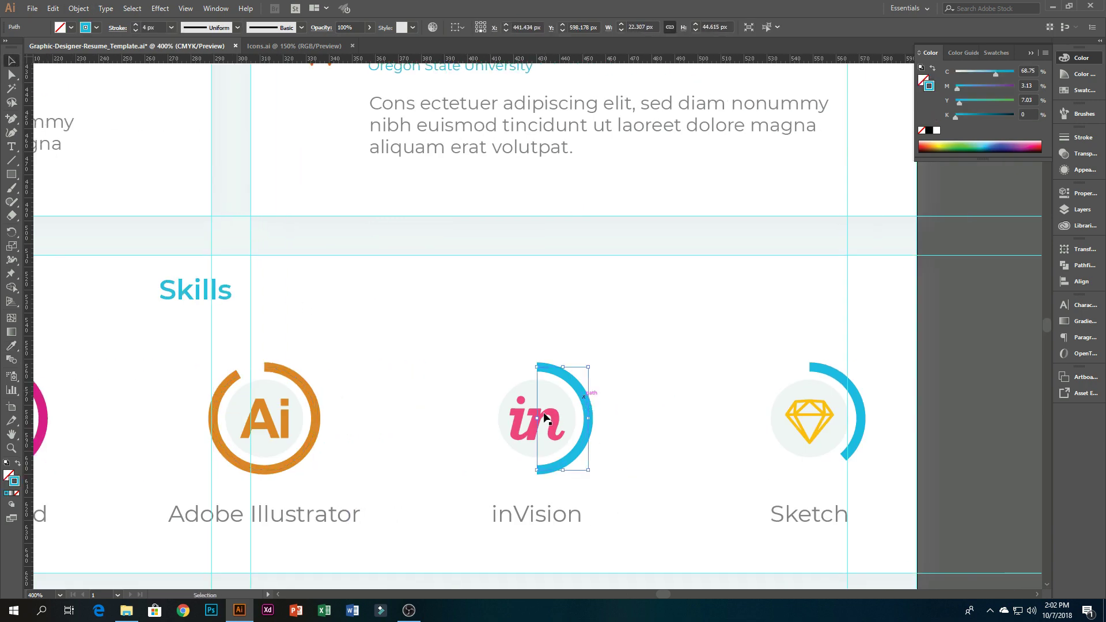
key(i)
click(544, 418)
click(19, 465)
click(136, 24)
key(v)
Recolour the Sketch ring's stroke yellow, sampled from the Sketch diamond.
scroll(684, 371, right, 5)
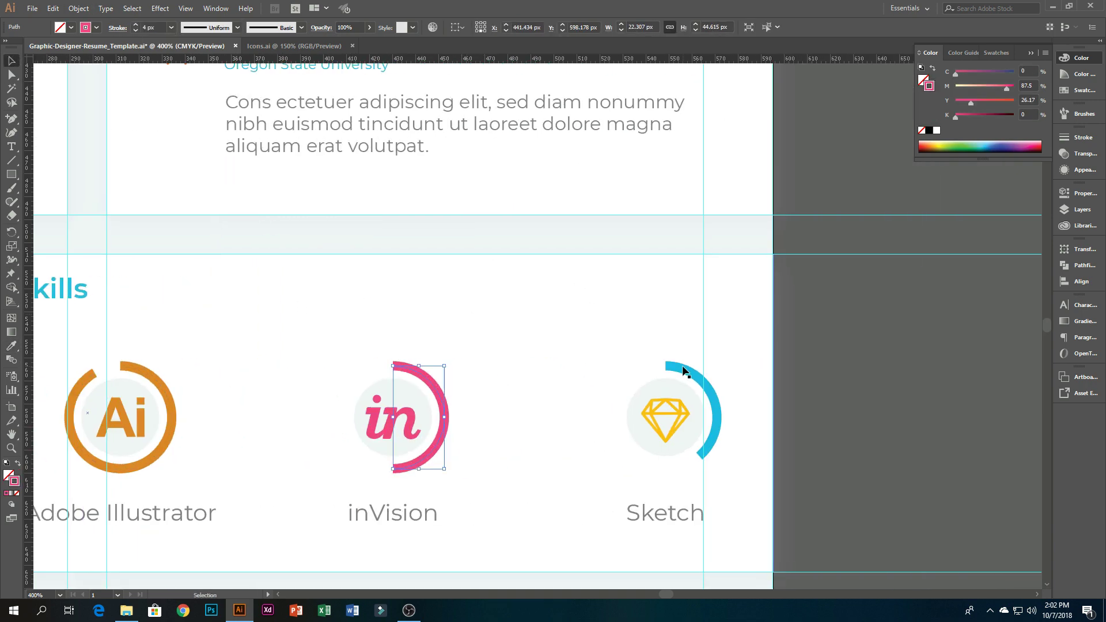
click(685, 371)
scroll(666, 415, up, 1)
key(i)
click(671, 398)
click(18, 465)
click(136, 25)
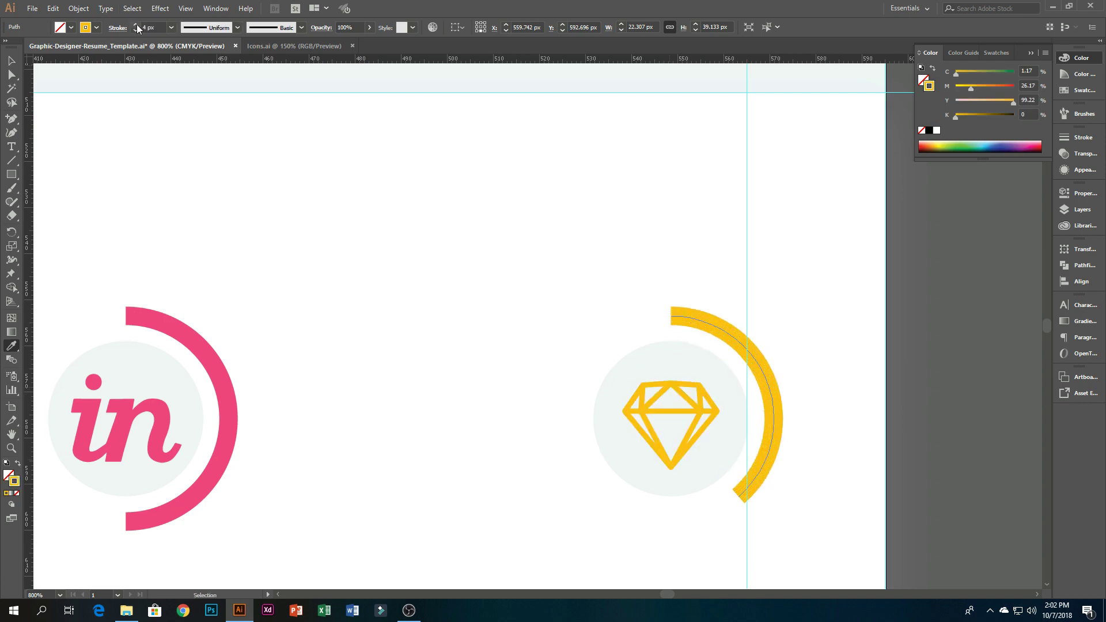
key(v)
click(596, 326)
Pan the view to centre the Skills row with all five icons.
scroll(623, 338, down, 1)
scroll(506, 363, down, 1)
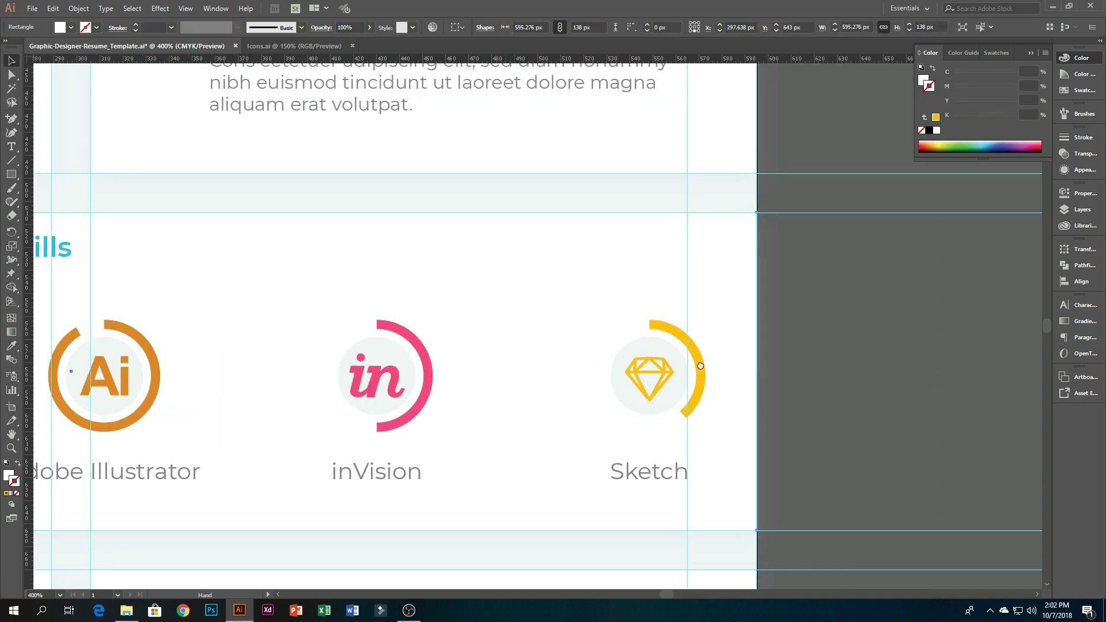
scroll(700, 366, left, 5)
scroll(731, 371, down, 1)
drag(539, 360, 770, 363)
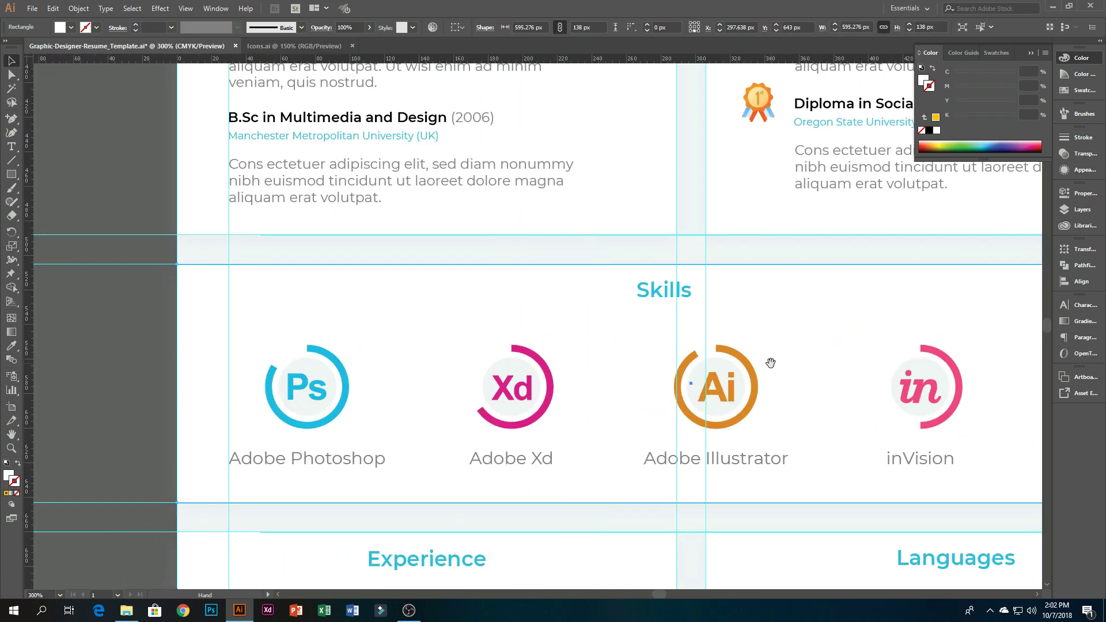
scroll(622, 361, left, 1)
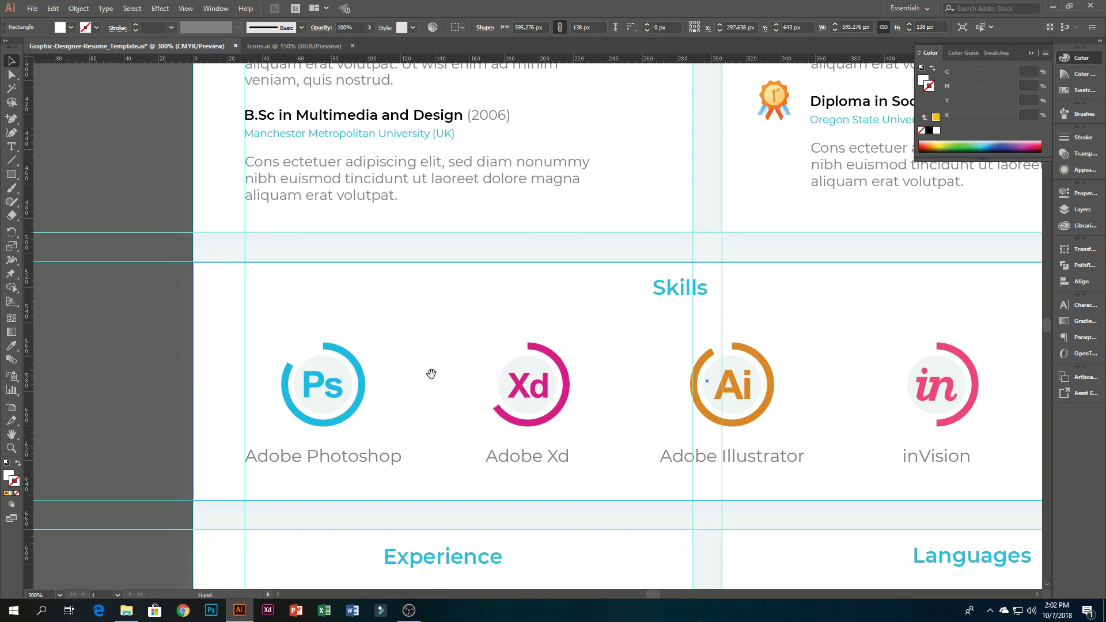
drag(432, 374, 365, 375)
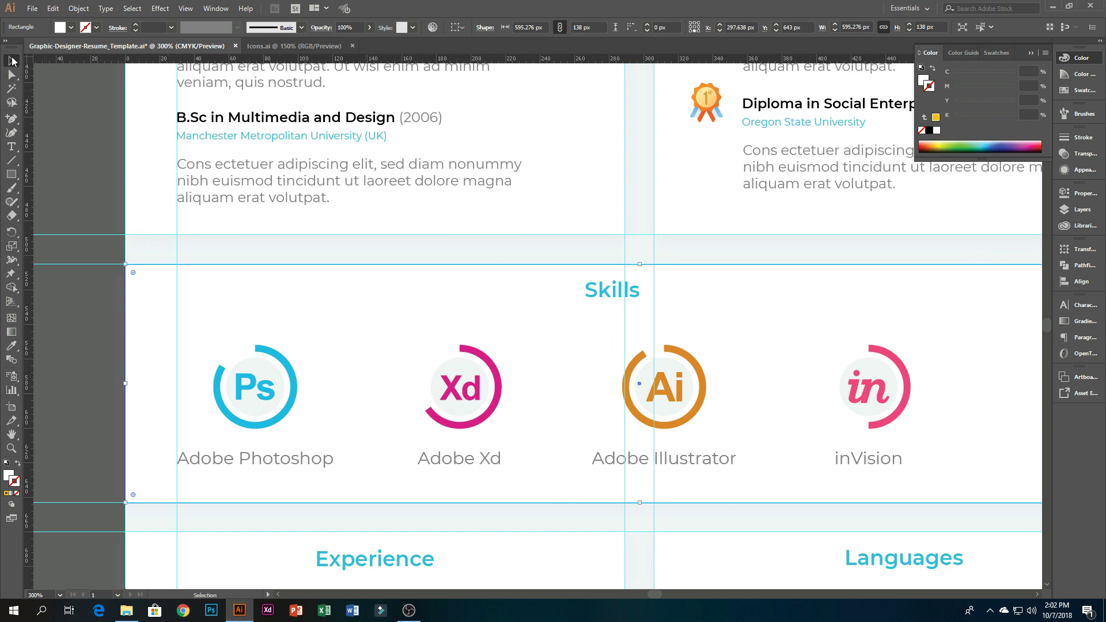
click(95, 196)
Select the skill name labels to check their positions.
scroll(316, 423, down, 1)
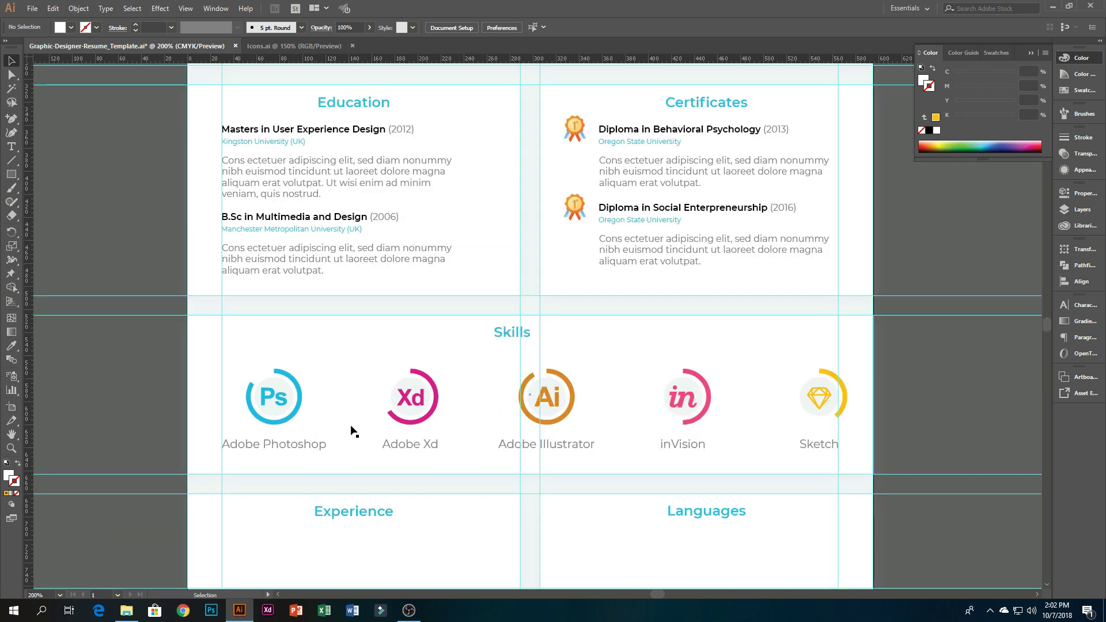
scroll(350, 432, right, 1)
scroll(358, 432, right, 2)
click(231, 443)
shift+click(367, 443)
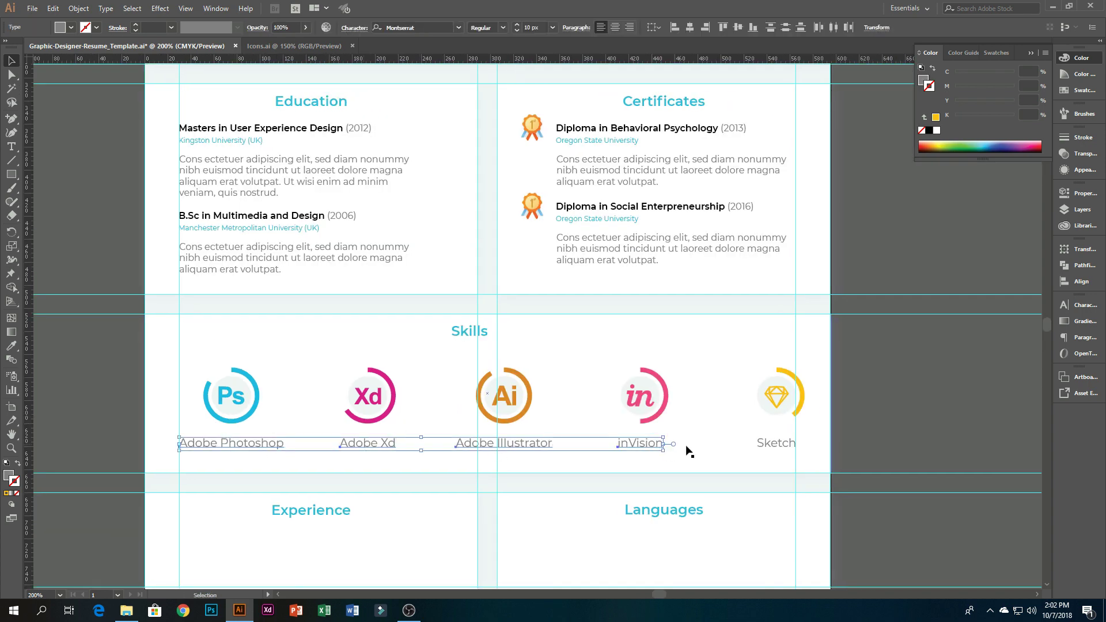
click(830, 412)
scroll(856, 398, up, 2)
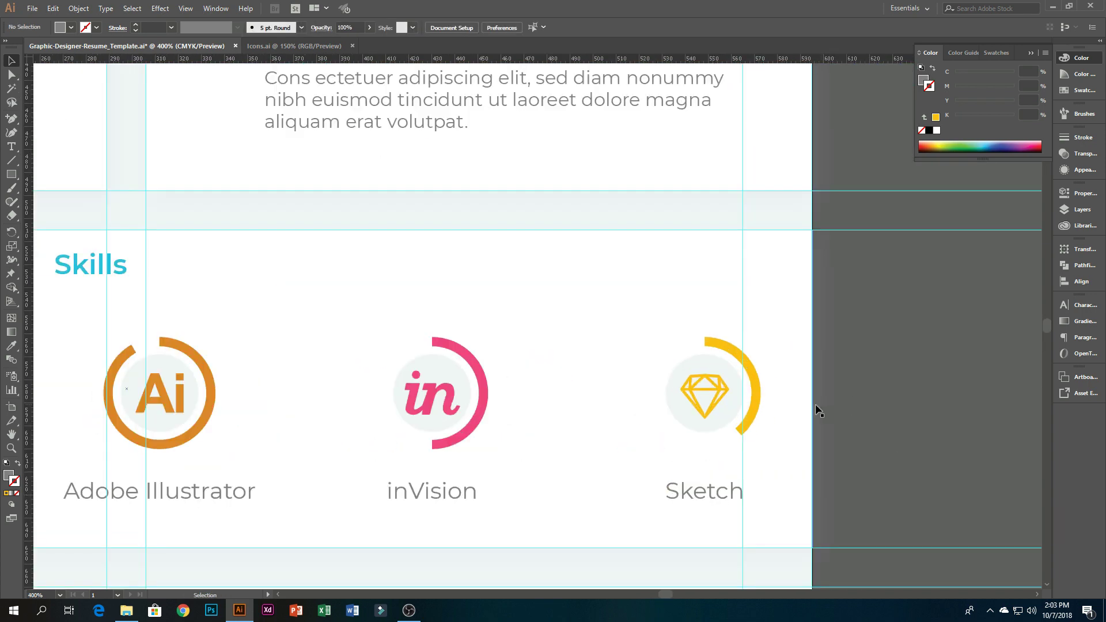
Group the Sketch icon with its yellow arc.
click(722, 394)
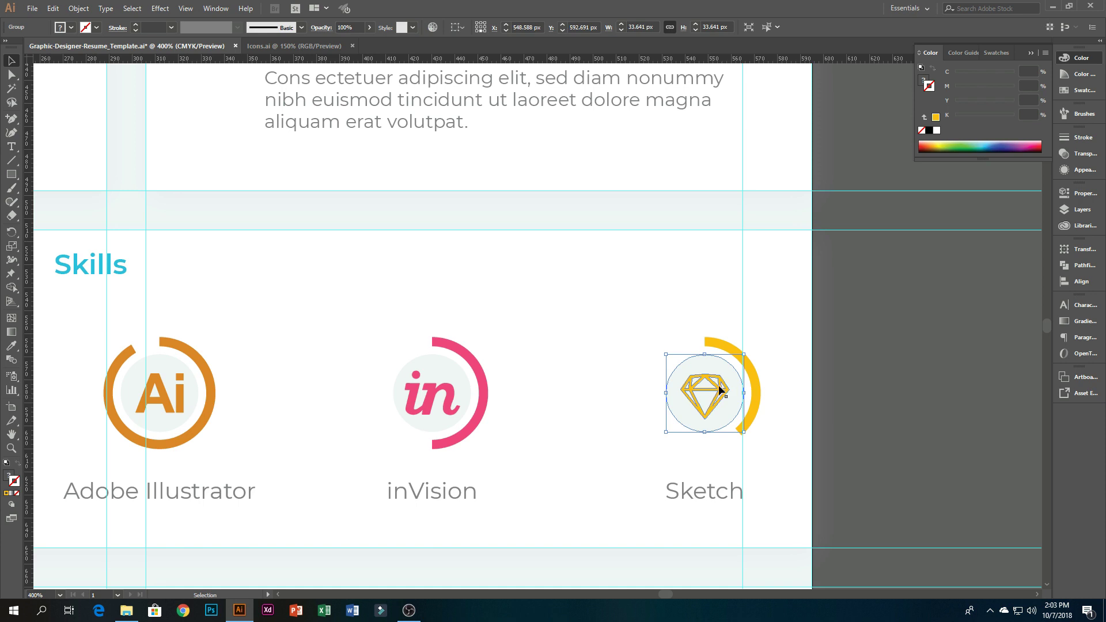
shift+click(729, 352)
key(ctrl+g)
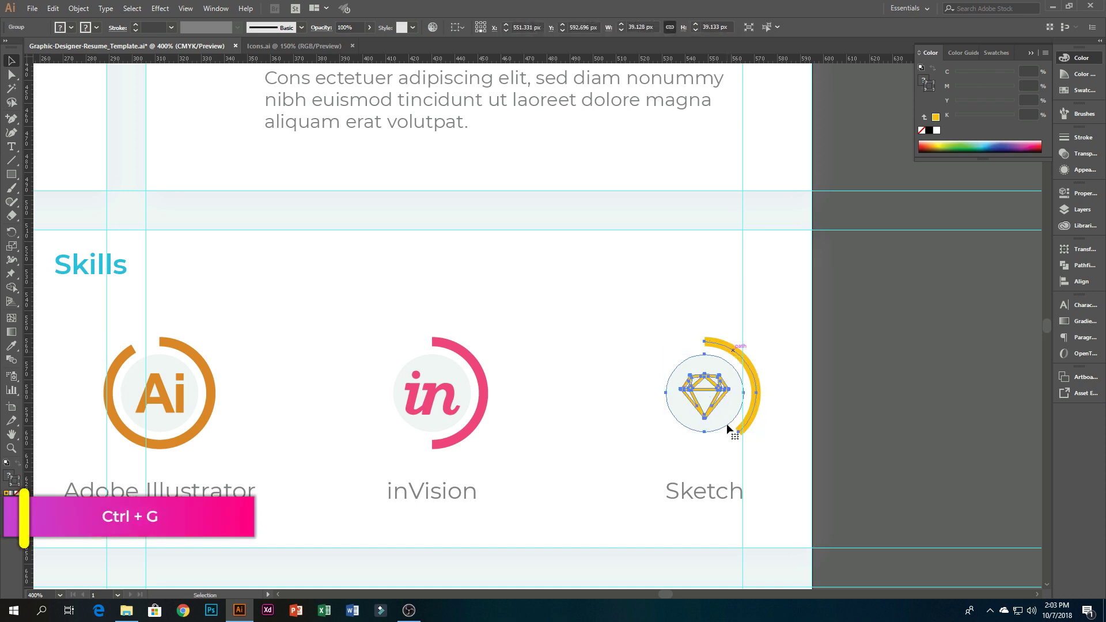
key(v)
Nudge the Sketch icon and its label left to even the spacing.
scroll(647, 424, down, 1)
scroll(622, 435, down, 1)
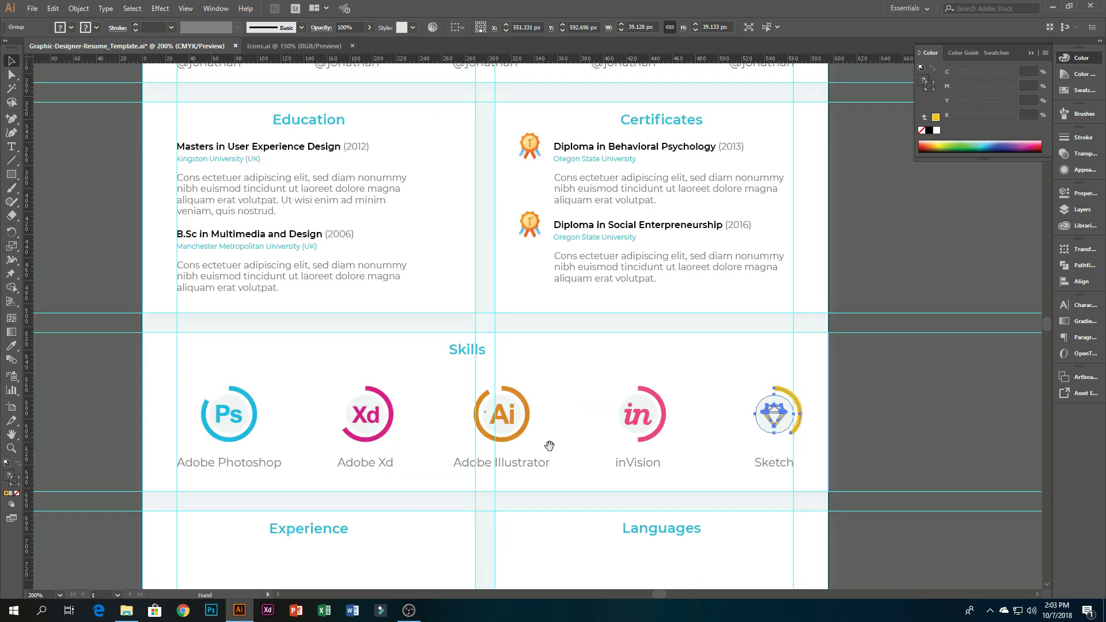
drag(549, 446, 569, 446)
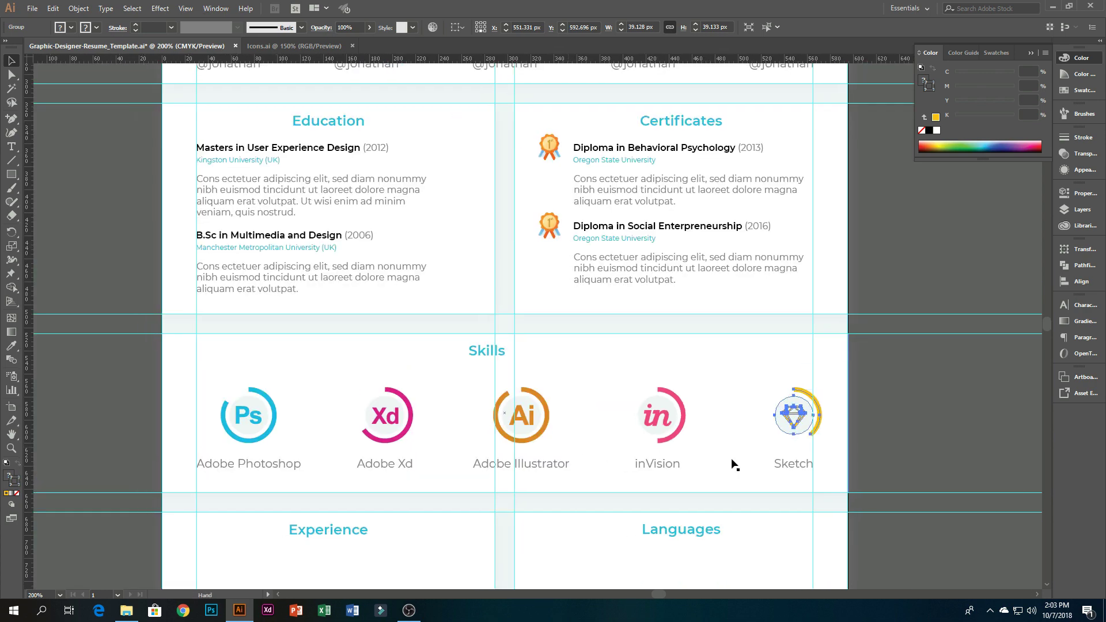
shift+click(800, 469)
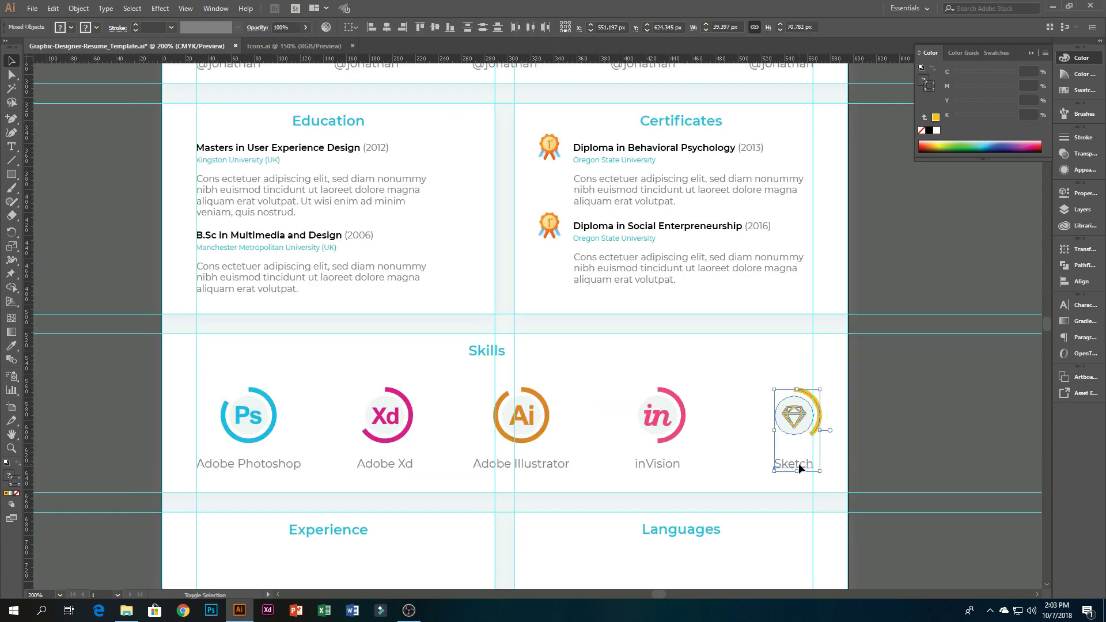
key(Left)
key(Left)
key(Left)
key(Left)
key(Left)
key(Left)
key(Left)
key(Left)
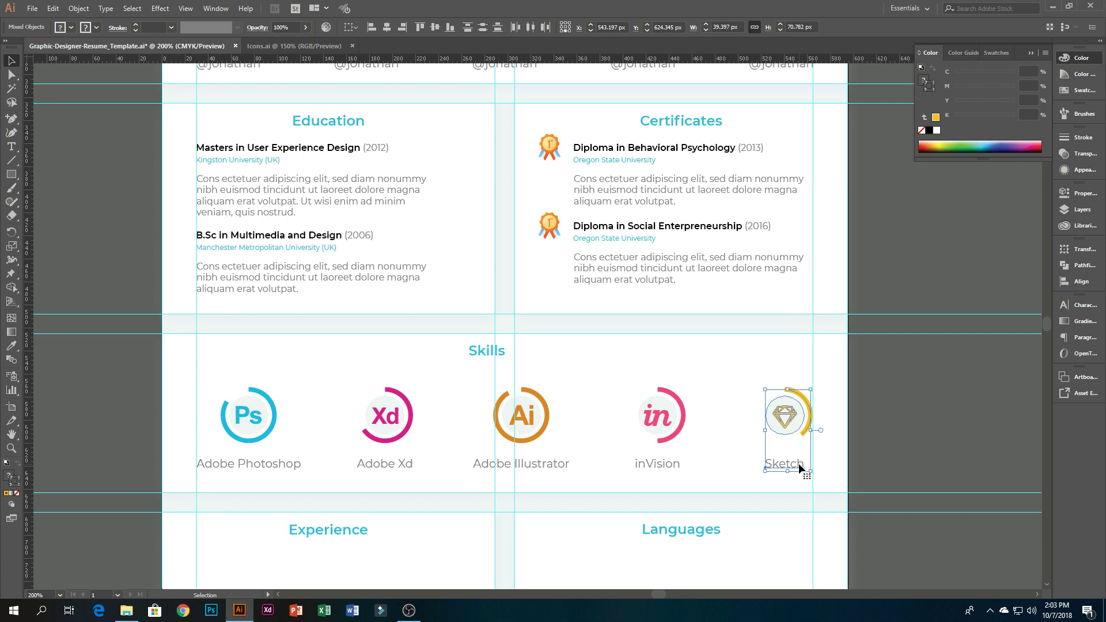
click(945, 441)
Check the inVision, Illustrator, Xd and Photoshop icons and labels for alignment.
click(642, 423)
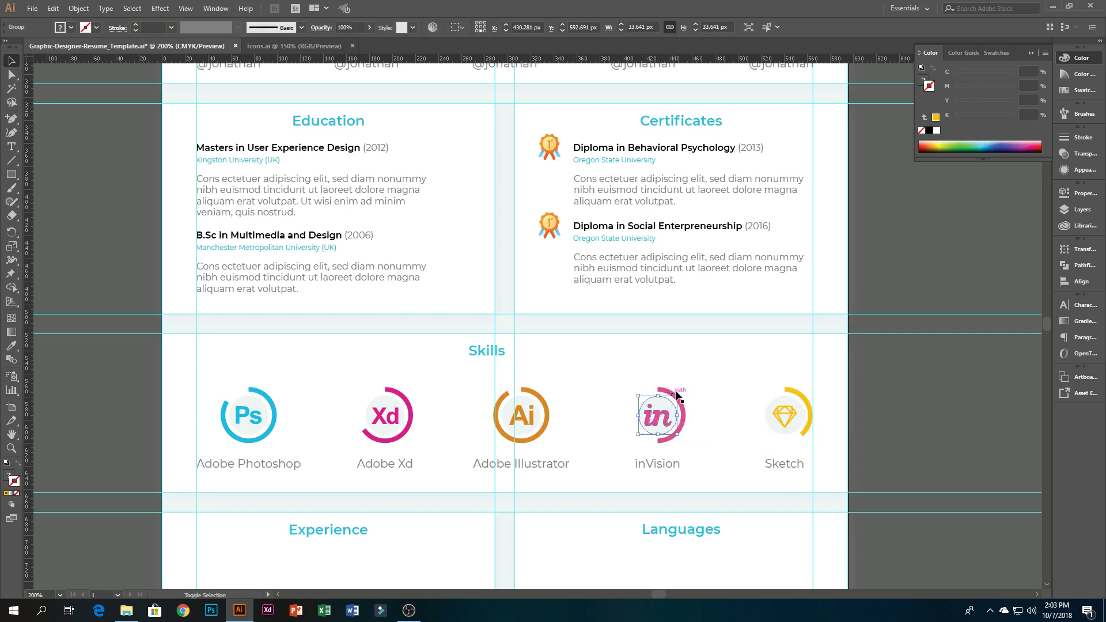
click(639, 494)
click(553, 412)
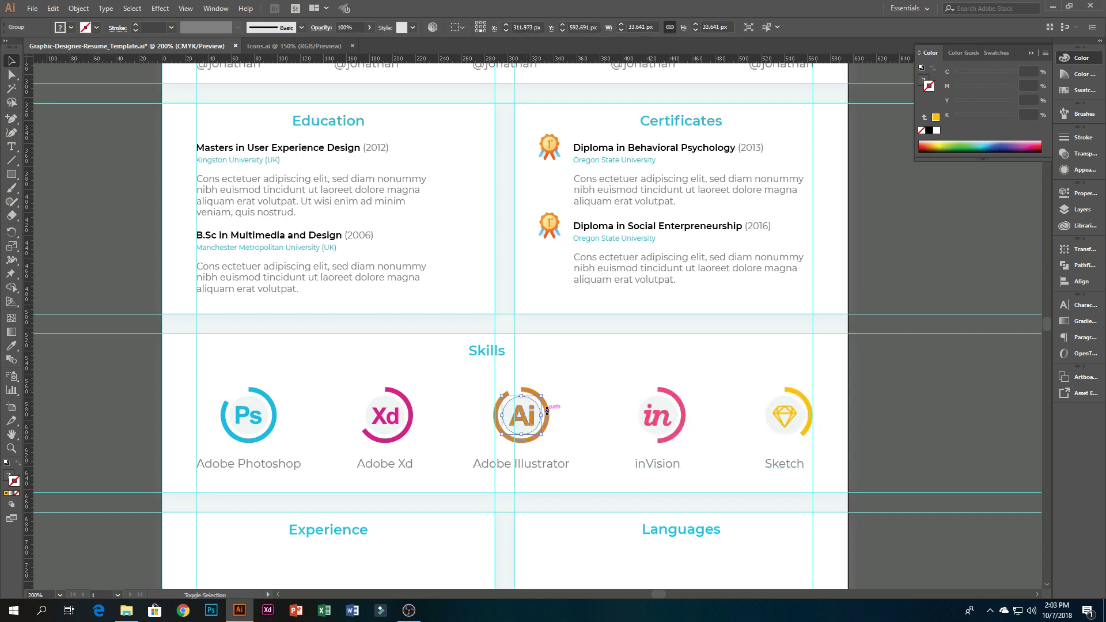
shift+click(537, 463)
key(ctrl+equal)
click(210, 388)
key(ctrl+minus)
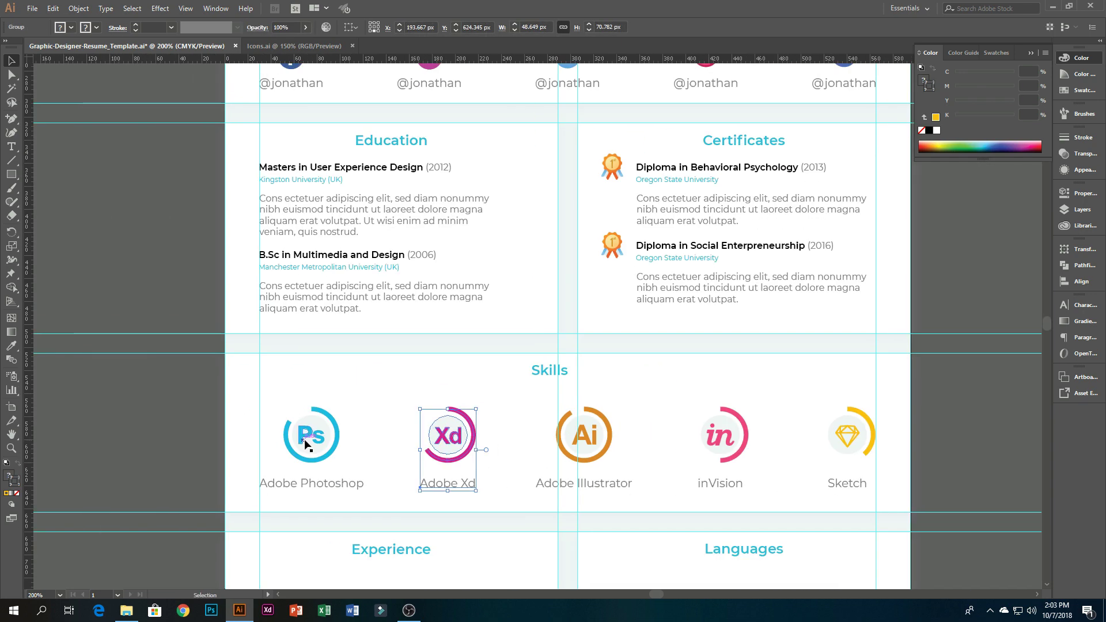
scroll(312, 449, up, 2)
click(311, 449)
click(326, 504)
Compare the Sketch skill's alignment with the Illustrator and inVision skills.
scroll(327, 503, down, 3)
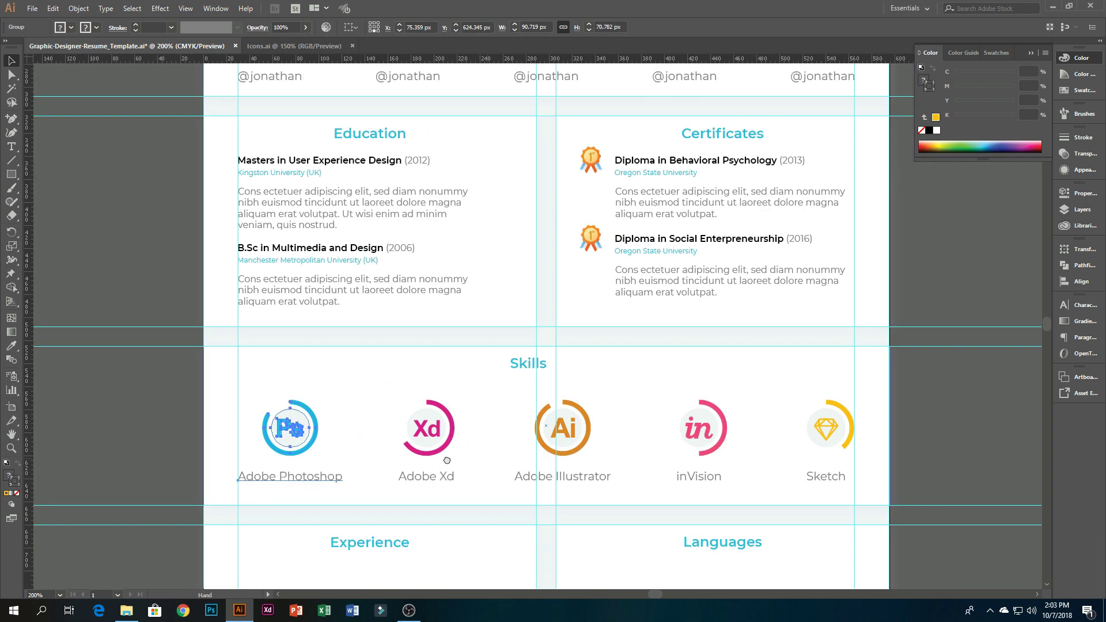
click(824, 432)
scroll(817, 471, up, 3)
shift+click(755, 488)
key(ctrl+minus)
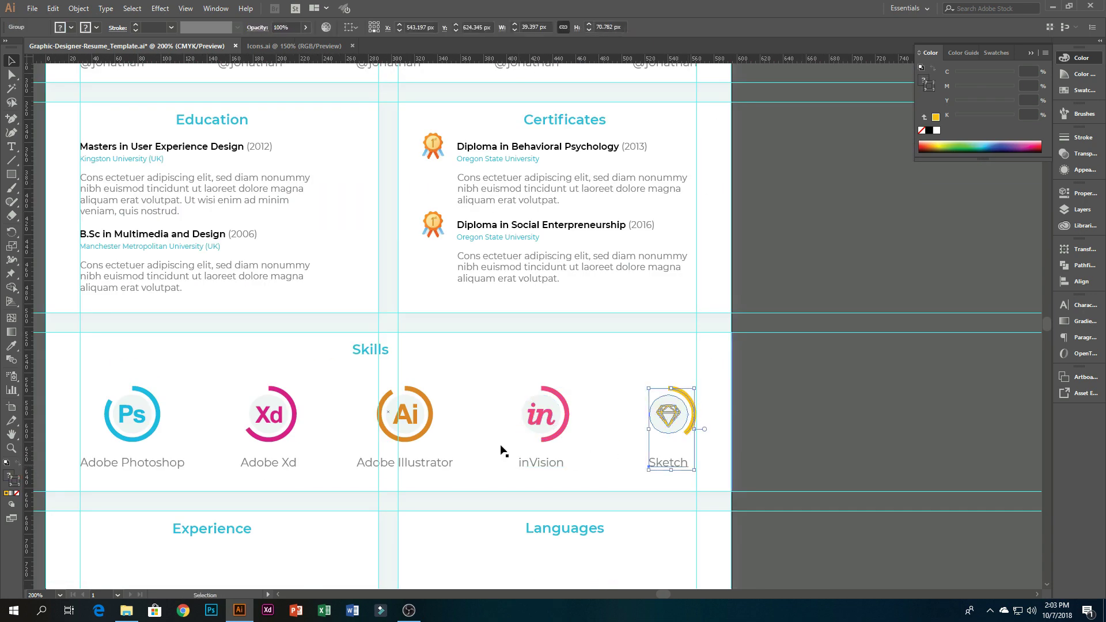
shift+click(504, 449)
scroll(413, 420, left, 3)
click(160, 400)
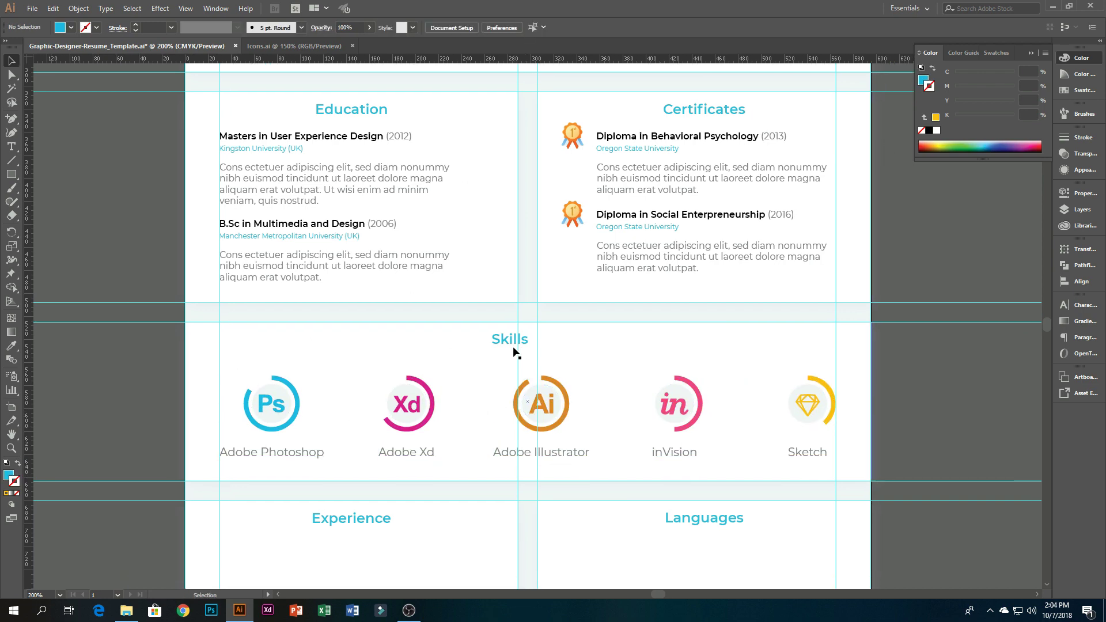
click(510, 339)
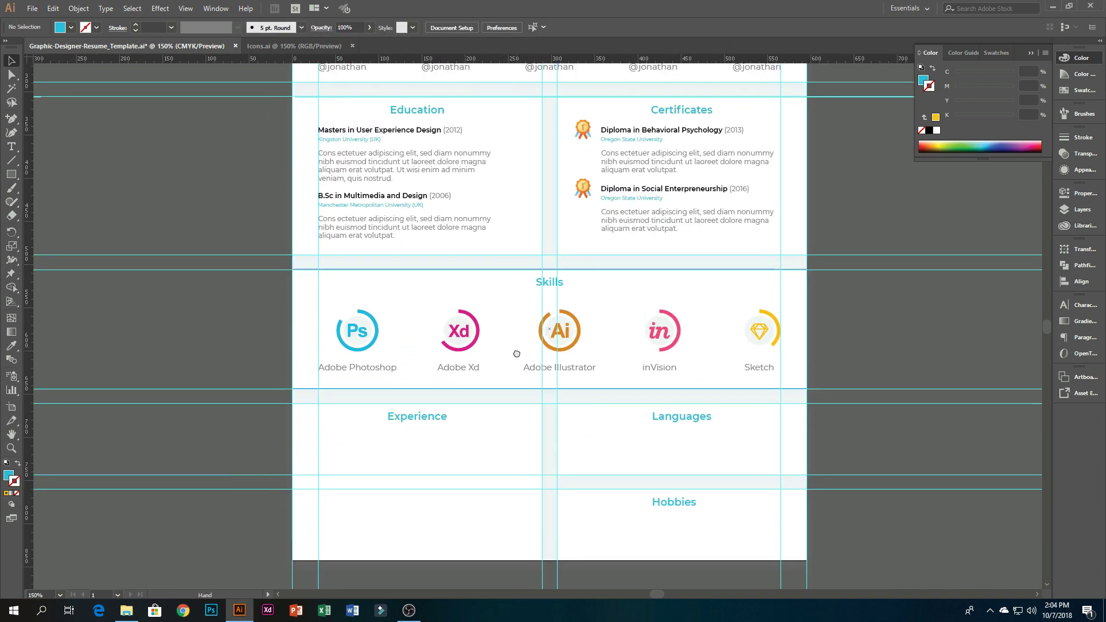
Copy both Education entries down into the Experience section.
click(365, 163)
shift+click(376, 212)
drag(410, 162, 411, 471)
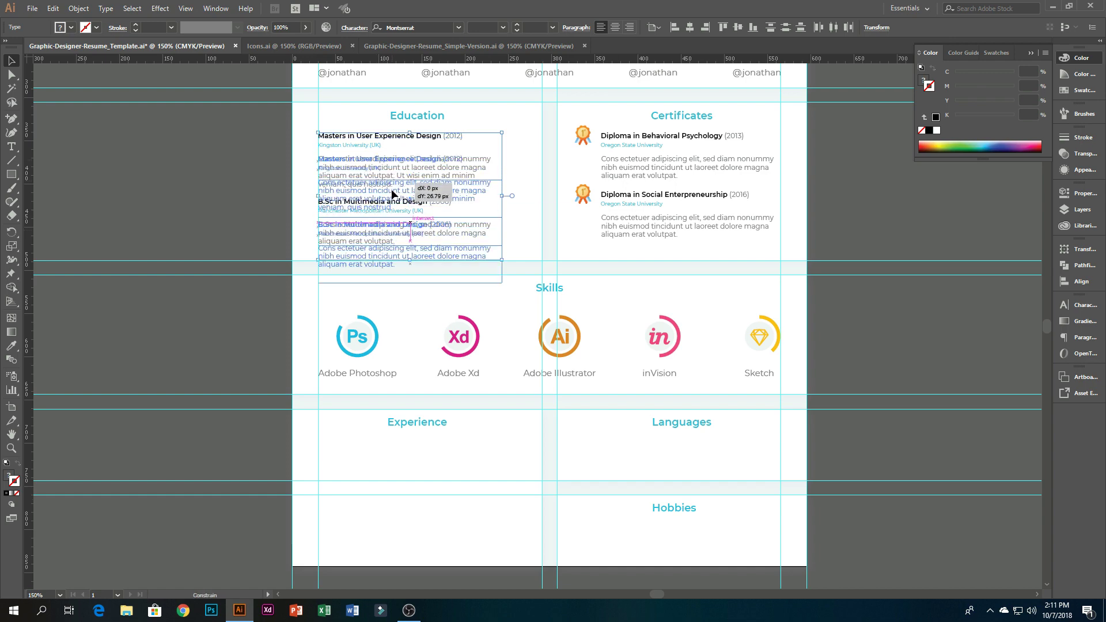
key(ctrl+shift+a)
alt+scroll(389, 509, up, 1)
alt+scroll(389, 508, up, 1)
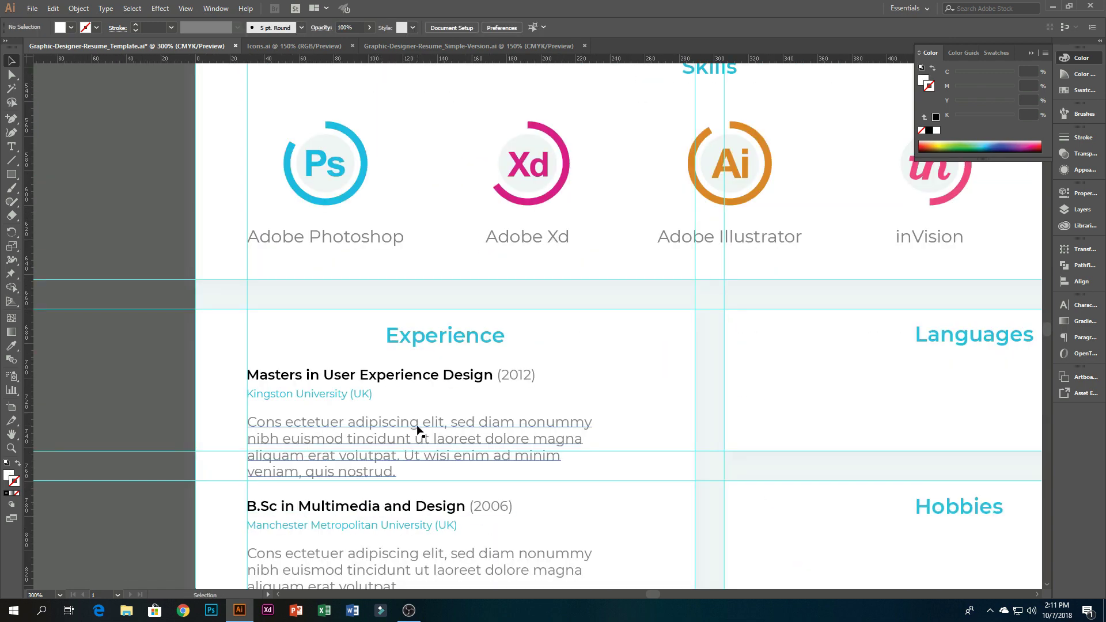
Change the first entry's heading and subtitle, giving it the role Senior UX Designer.
key(t)
drag(533, 375, 247, 374)
key(BackSpace)
text(Black Hawk Studio)
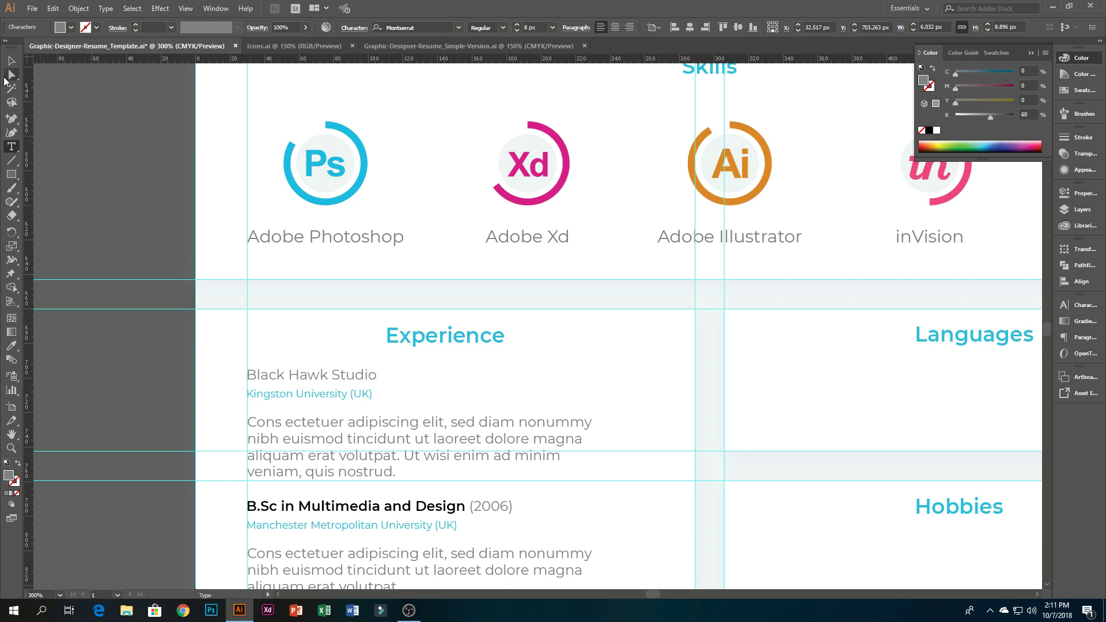
drag(373, 394, 249, 398)
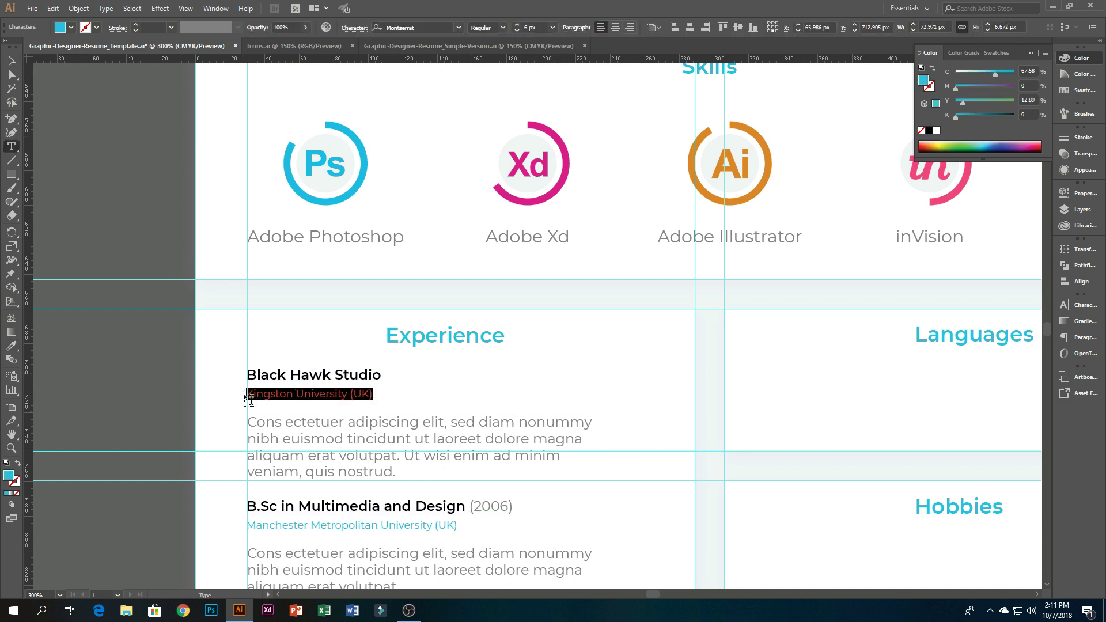
text(Senior UX Designer)
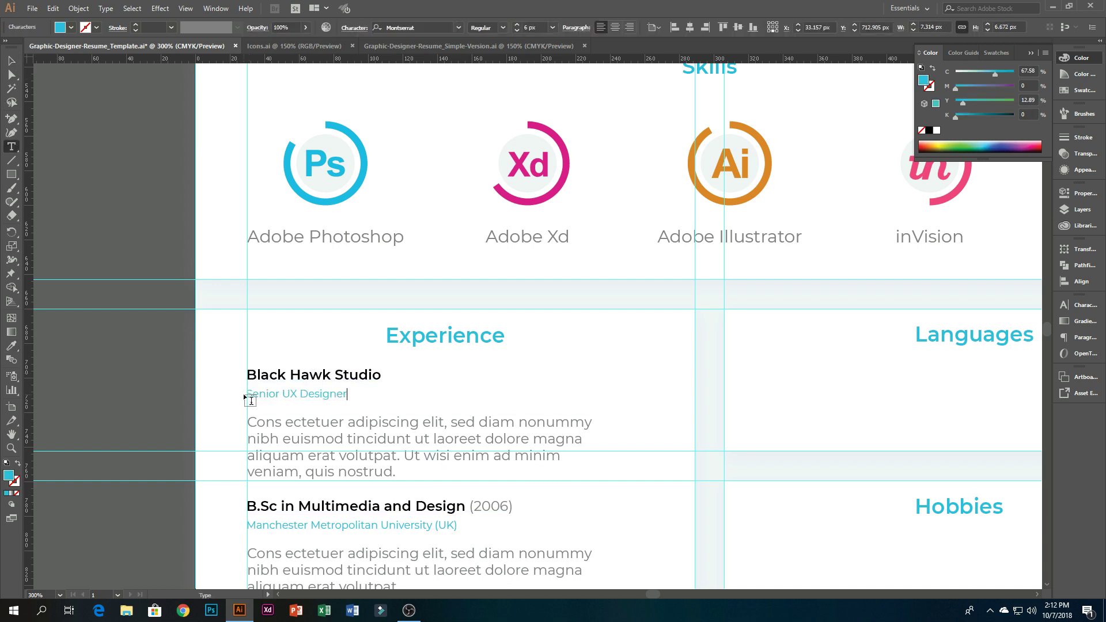
key(Escape)
Rename the second entry's heading to Redeye Softwares and remove the old university name.
drag(513, 507, 257, 505)
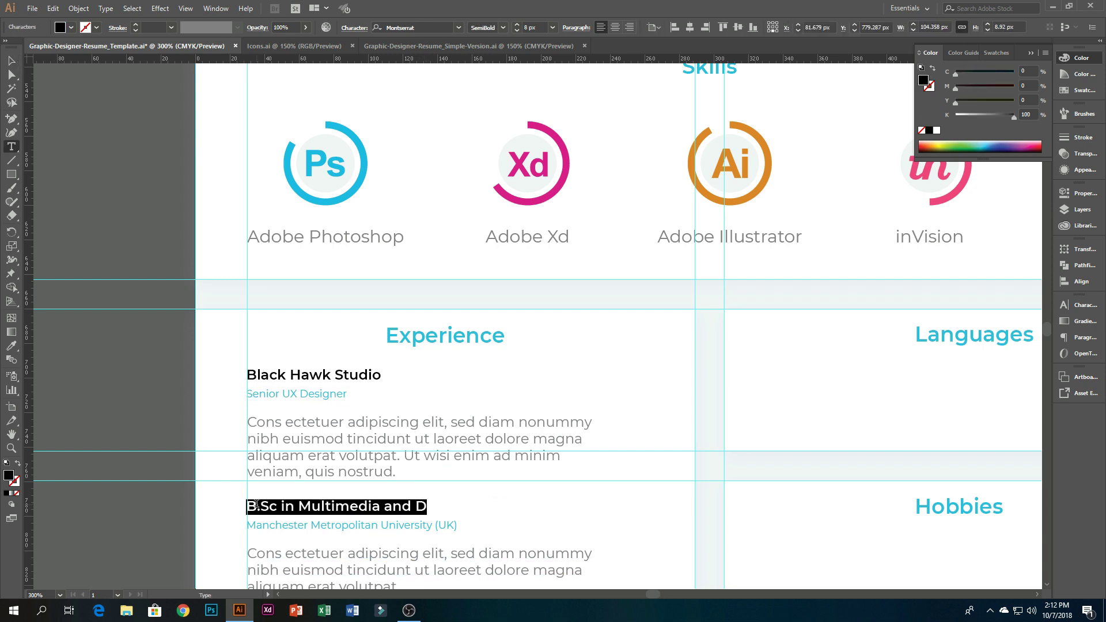
text(Redeye Softwares)
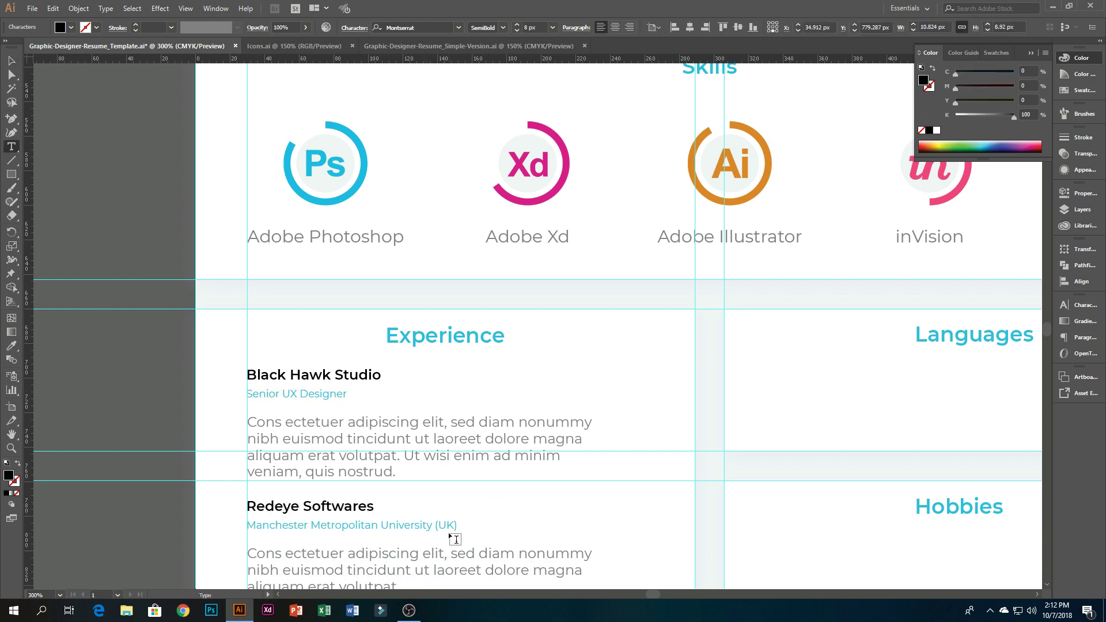
drag(450, 535, 275, 526)
key(BackSpace)
text(Senior UX Designer)
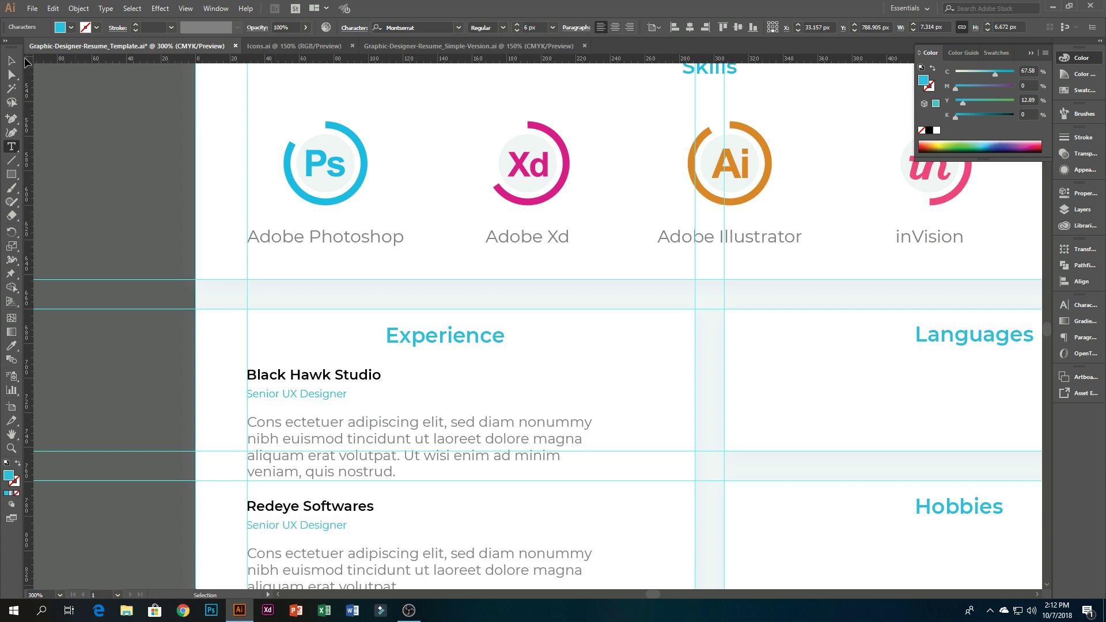
key(Escape)
scroll(387, 424, down, 2)
Copy the Adobe Xd label under Languages and retype it as English.
scroll(398, 429, up, 1)
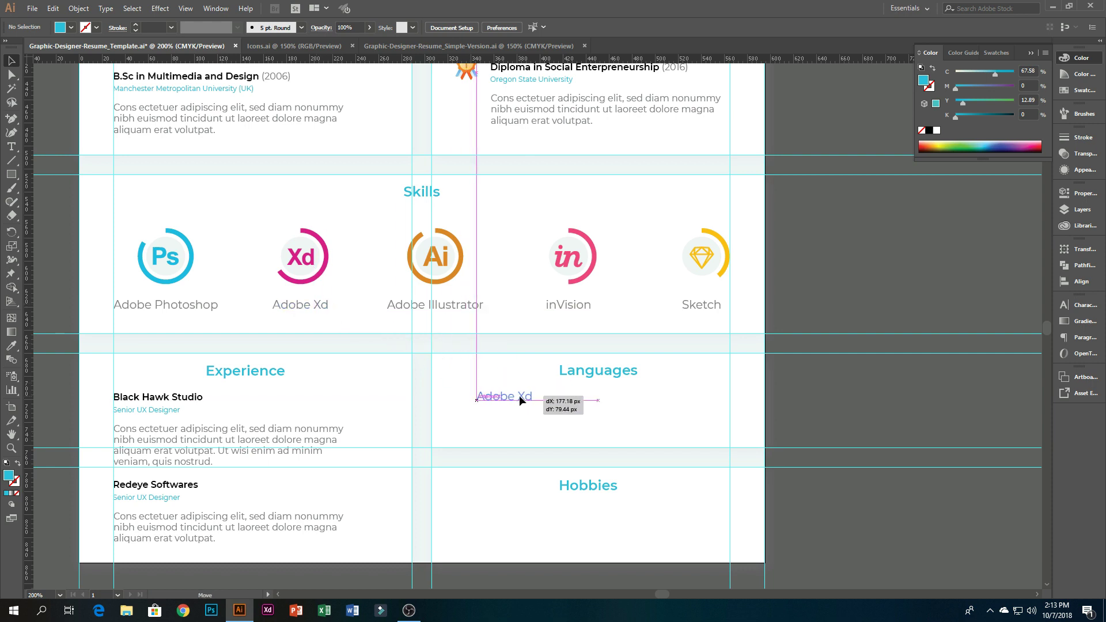
drag(489, 373, 537, 406)
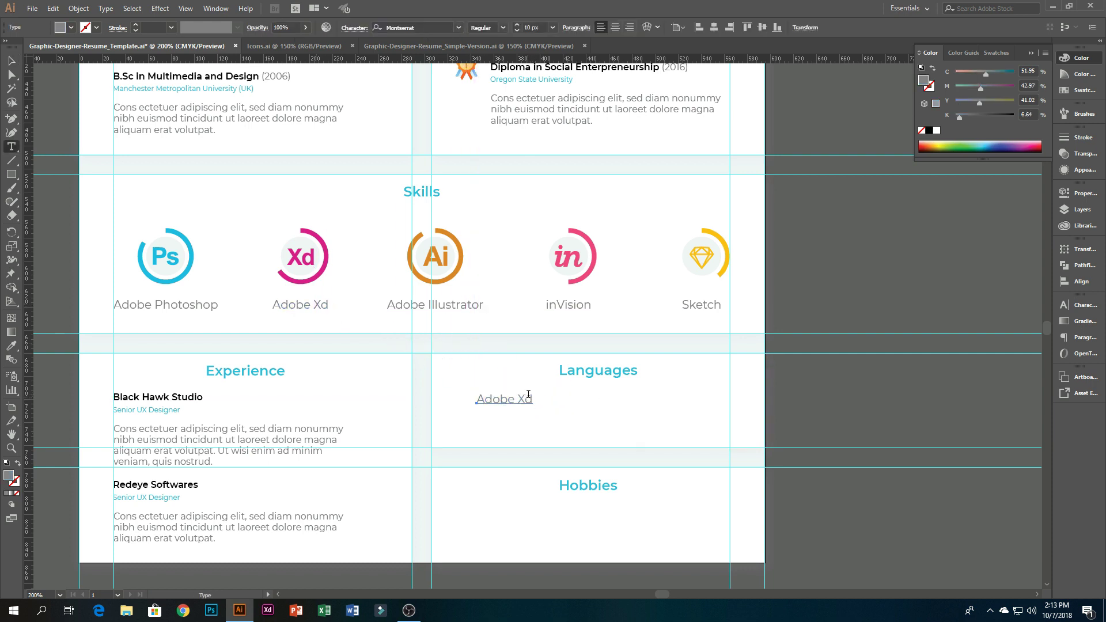
triple_click(530, 396)
text(English)
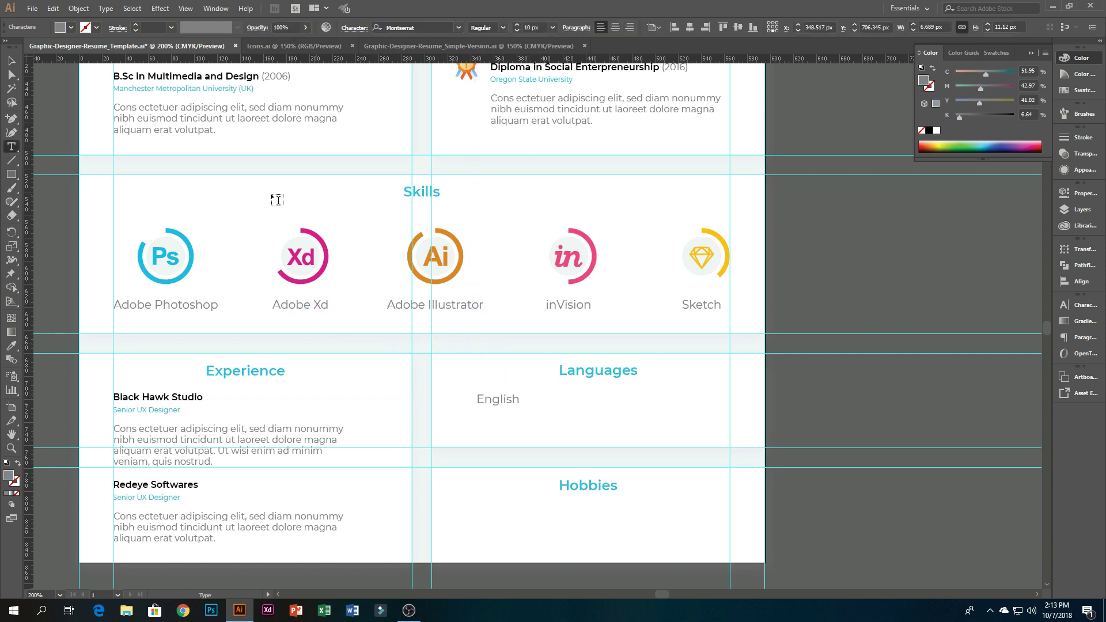
key(Escape)
Duplicate the English label into Spanish, French and German in two columns.
mouse_move(506, 402)
mouse_down()
mouse_move(502, 429)
mouse_move(468, 425)
mouse_move(638, 400)
mouse_move(604, 399)
mouse_move(609, 429)
mouse_up()
text(h)
key(Escape)
shift+click(494, 400)
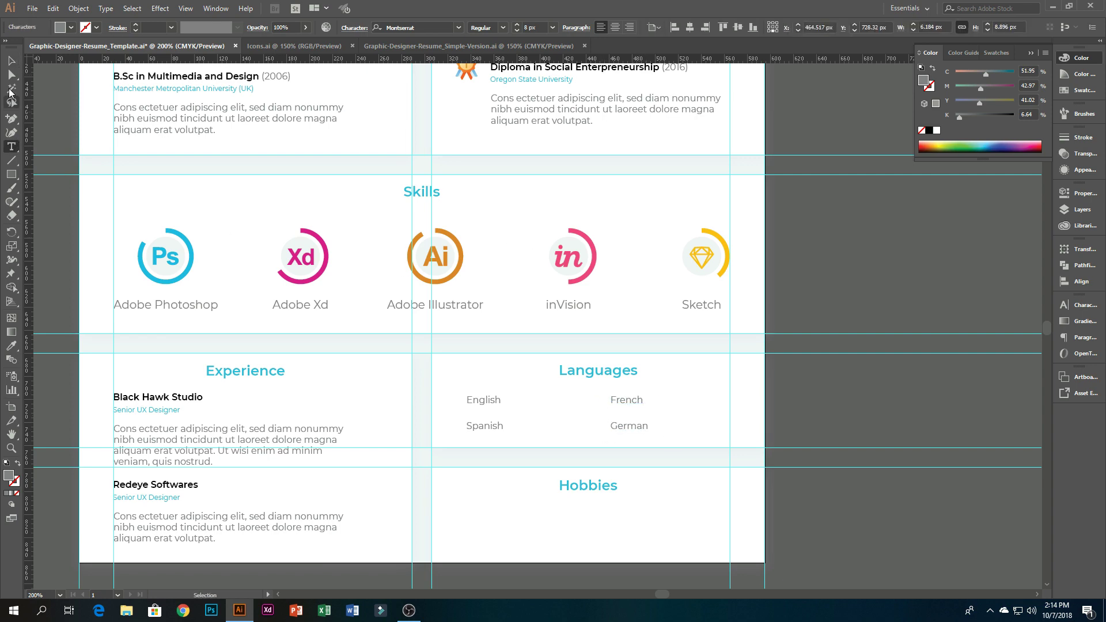
click(11, 63)
scroll(557, 407, up, 3)
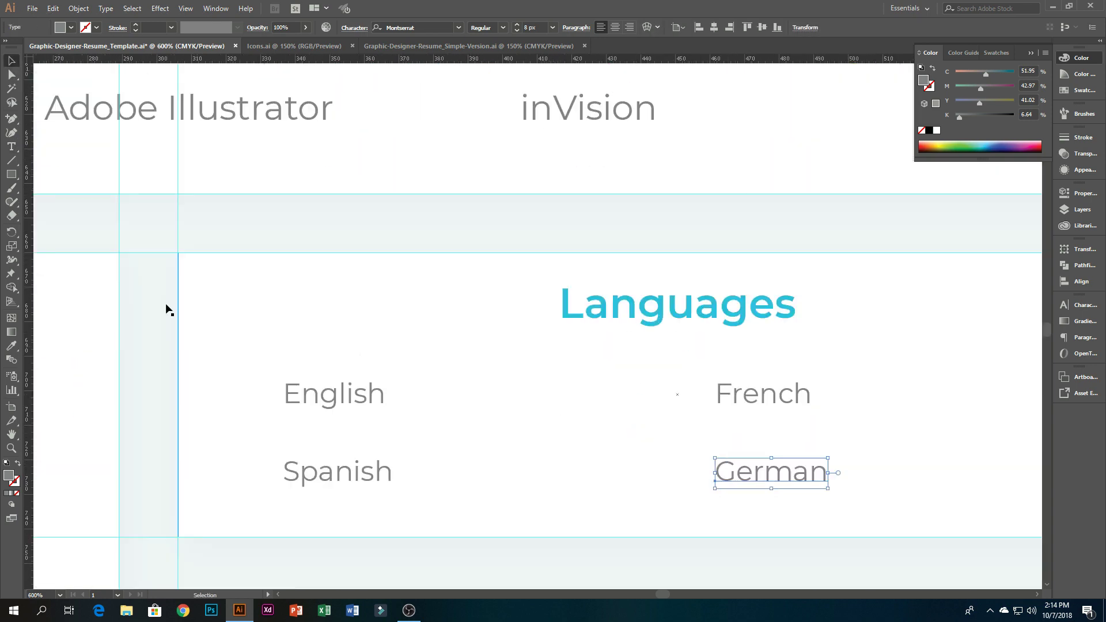
Draw a rounded-rectangle progress bar under the English label.
drag(19, 179, 52, 186)
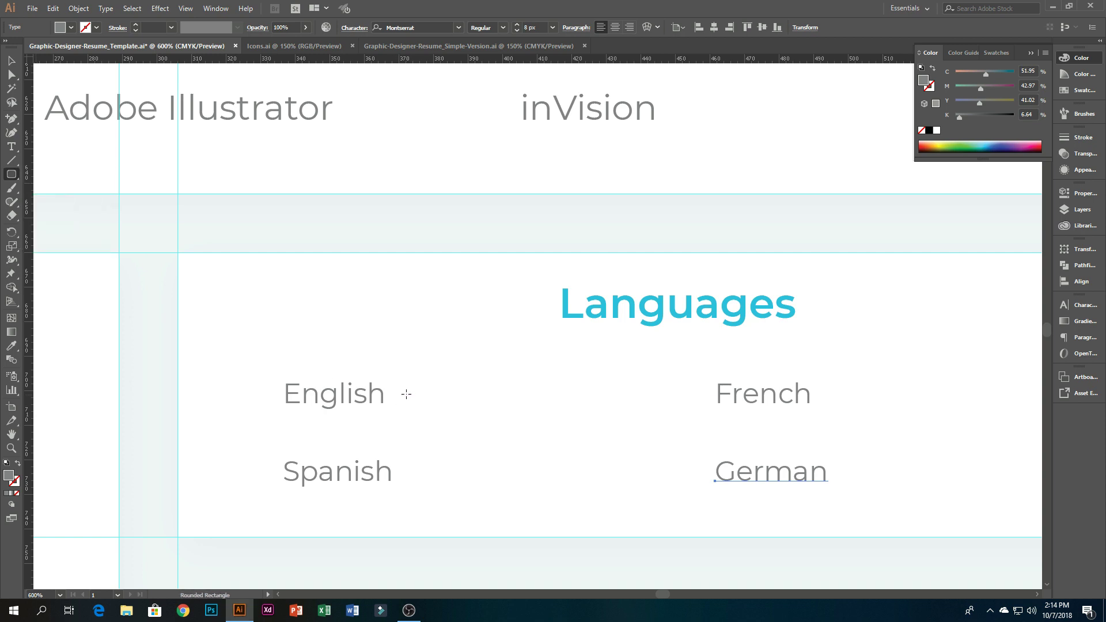
drag(411, 389, 643, 403)
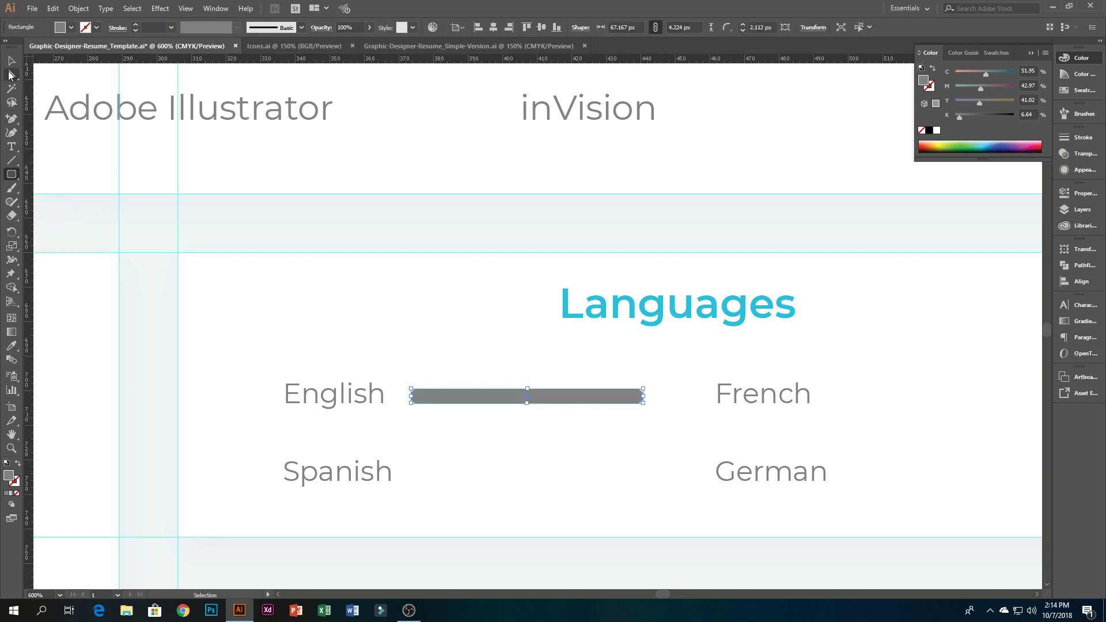
click(18, 464)
scroll(285, 477, down, 1)
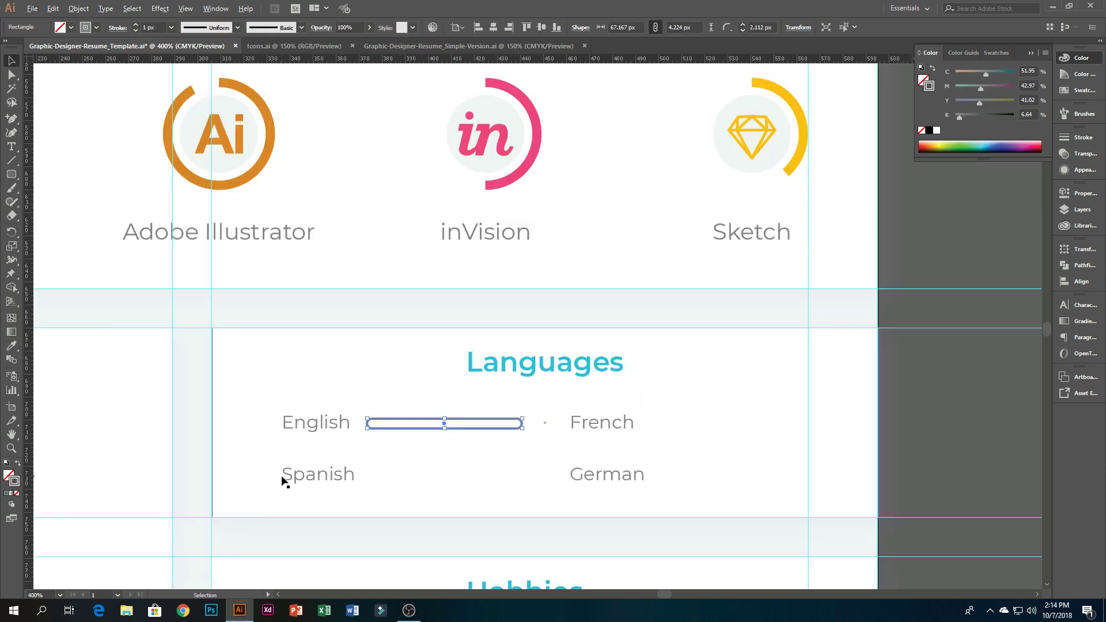
scroll(284, 476, down, 1)
scroll(406, 445, down, 2)
scroll(406, 444, left, 3)
scroll(509, 460, up, 3)
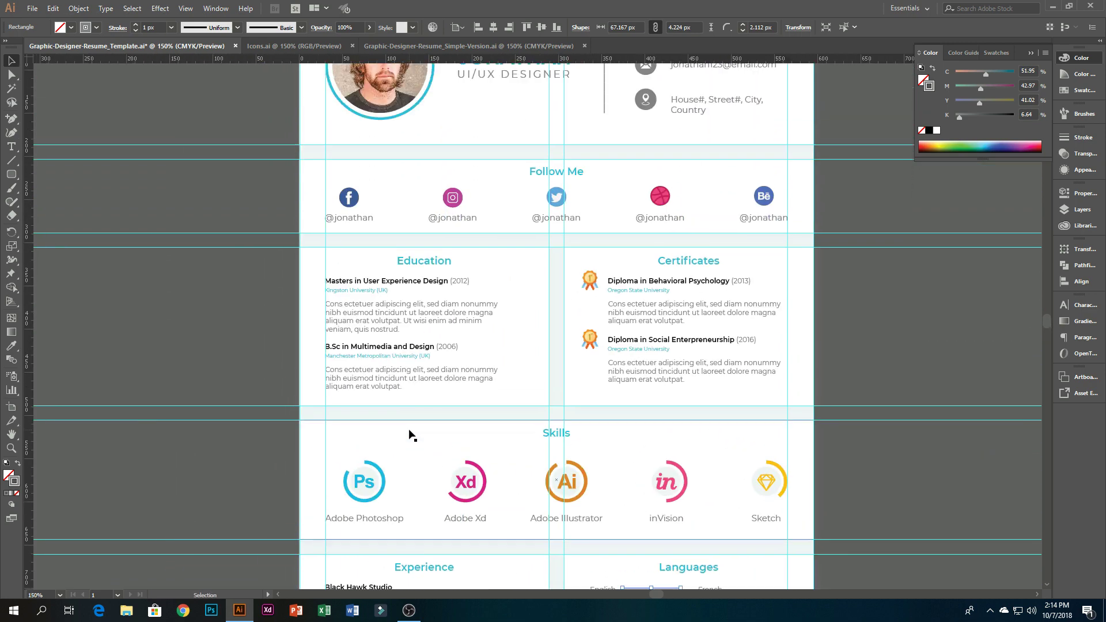
scroll(410, 435, up, 3)
Fill the progress bar with the blue swatch colour.
key(i)
click(124, 110)
key(v)
scroll(484, 437, down, 2)
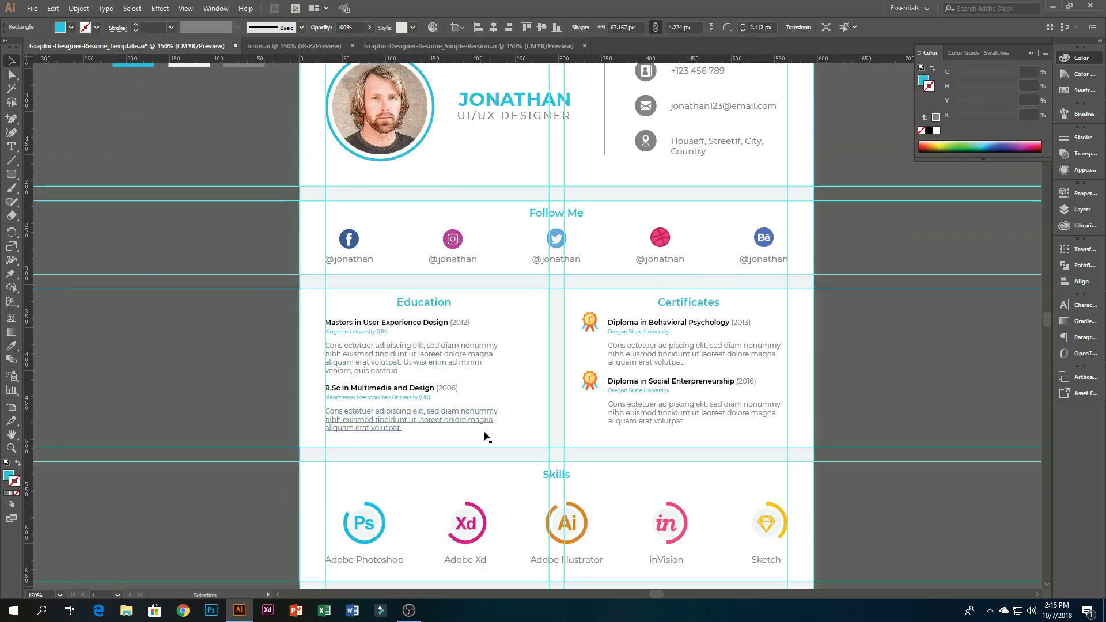
scroll(682, 582, down, 3)
scroll(704, 551, up, 2)
scroll(635, 489, up, 1)
scroll(625, 485, up, 1)
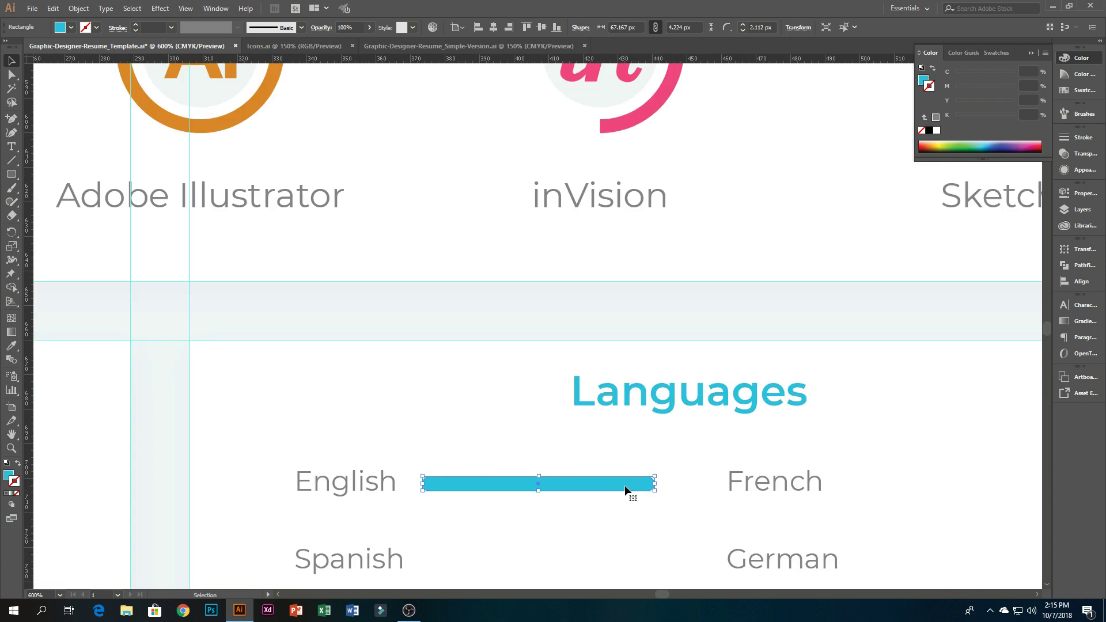
Make the bar a blue outlined track with a shorter solid blue fill for English.
key(shift+x)
key(ctrl+c)
key(ctrl+f)
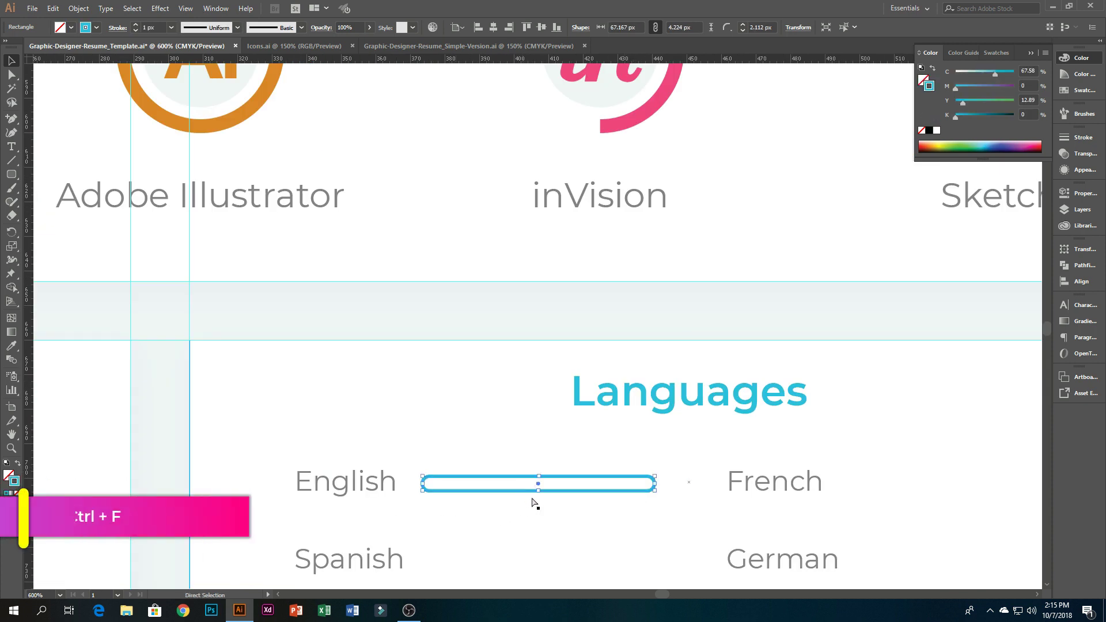
key(shift+x)
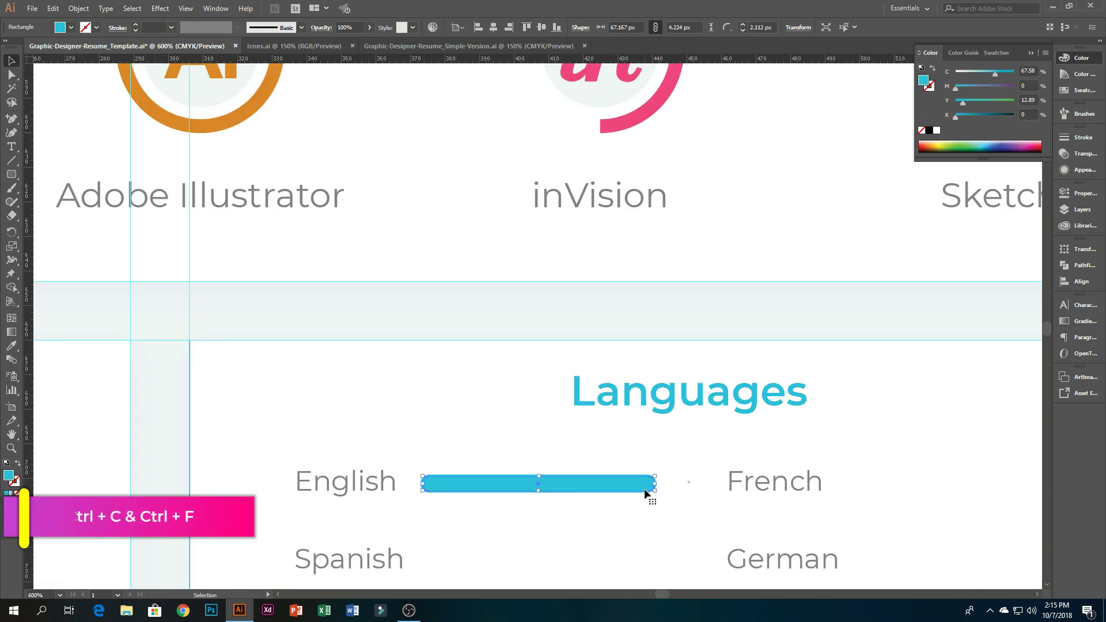
mouse_move(655, 484)
mouse_down()
mouse_move(630, 489)
mouse_move(650, 464)
mouse_move(604, 526)
mouse_move(584, 530)
mouse_up()
Copy the track-and-fill bar to Spanish, French and German.
scroll(644, 503, down, 1)
click(620, 528)
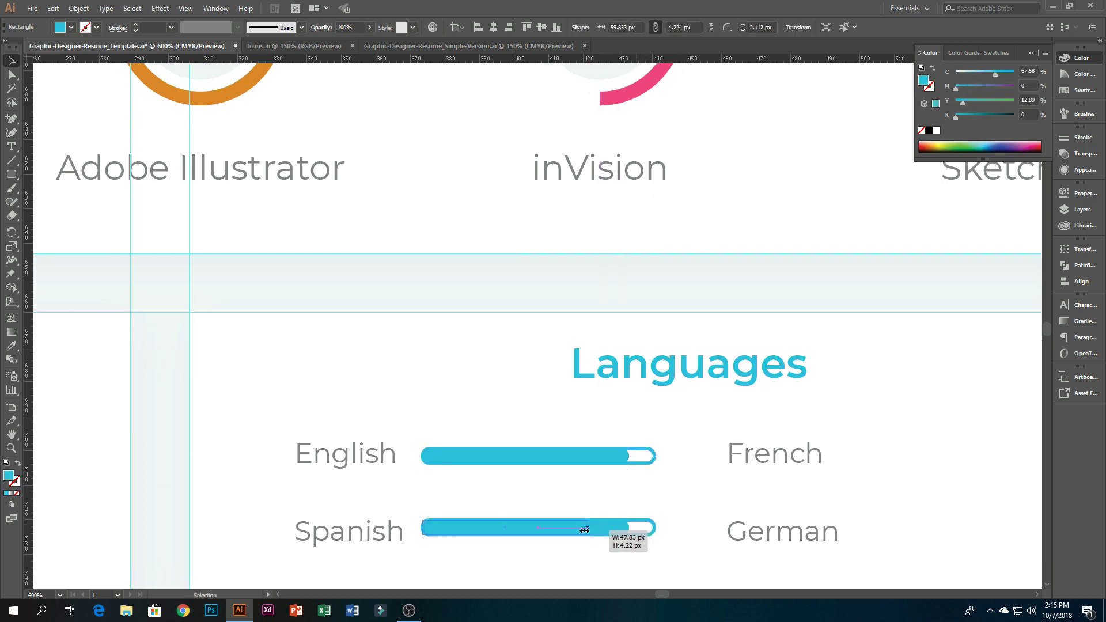
key(ctrl+minus)
shift+click(547, 479)
drag(525, 506, 738, 506)
Shorten the French and German progress fills to different lengths.
key(ctrl+plus)
drag(740, 451, 680, 451)
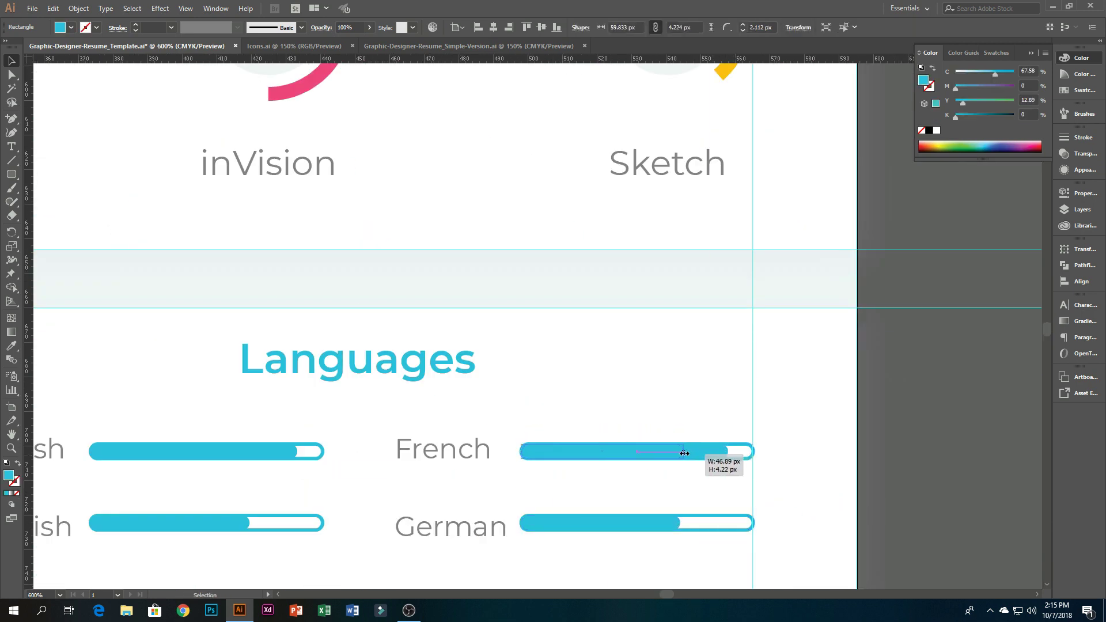
drag(680, 523, 587, 522)
key(ctrl+minus)
click(642, 476)
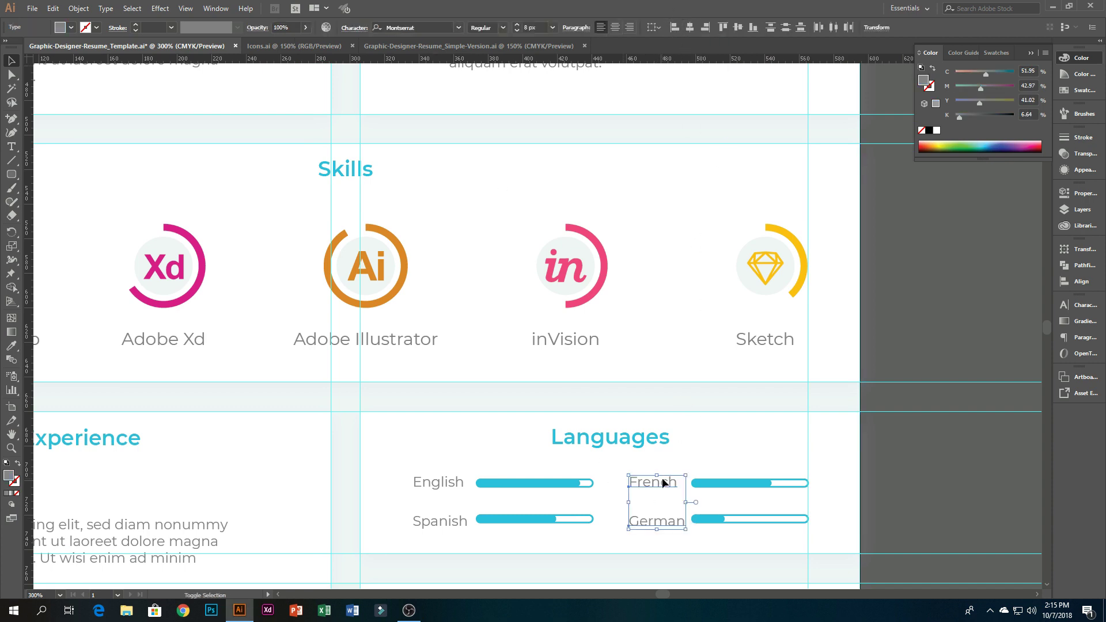
Vertically centre the English, Spanish, German and French labels with their progress bars.
drag(660, 481, 654, 481)
click(438, 482)
shift+click(499, 483)
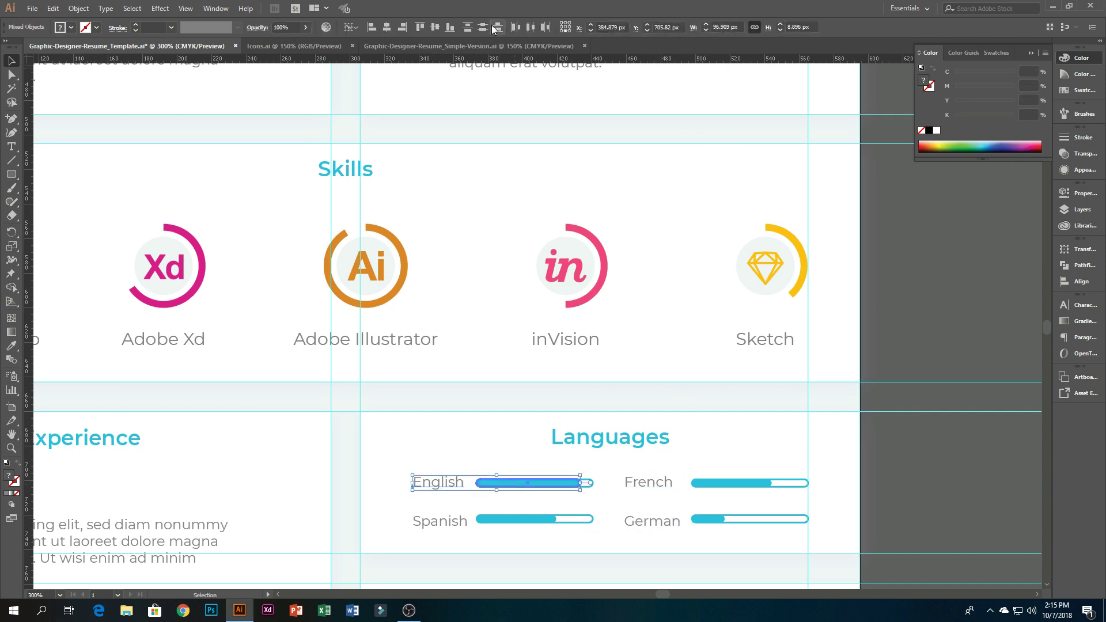
click(497, 27)
click(440, 521)
shift+click(513, 518)
click(434, 27)
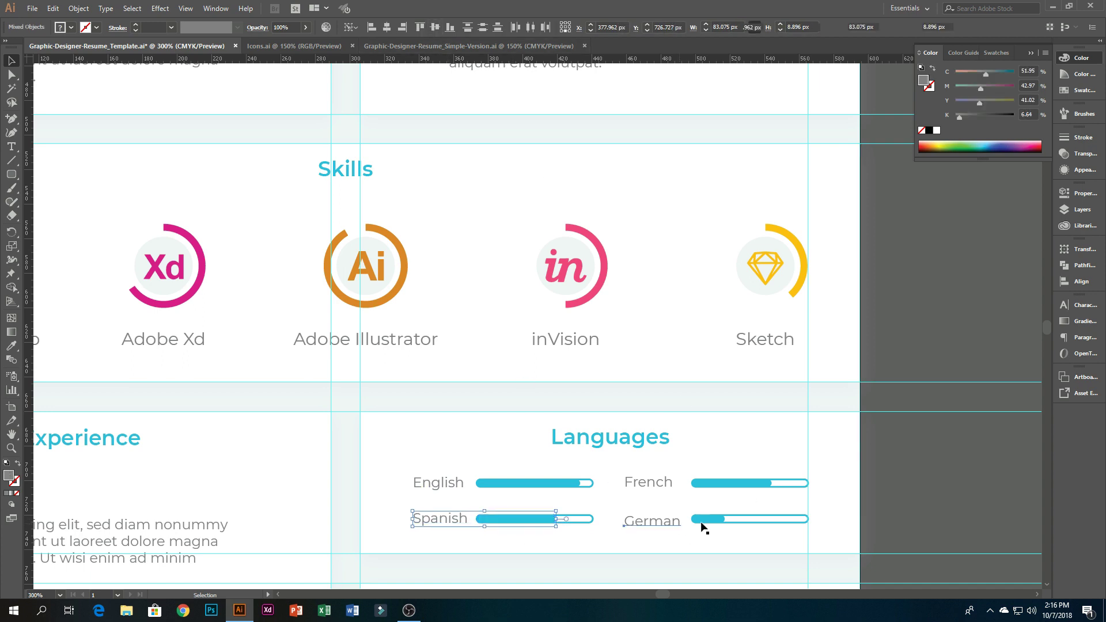
click(708, 519)
shift+click(651, 520)
click(658, 484)
shift+click(731, 483)
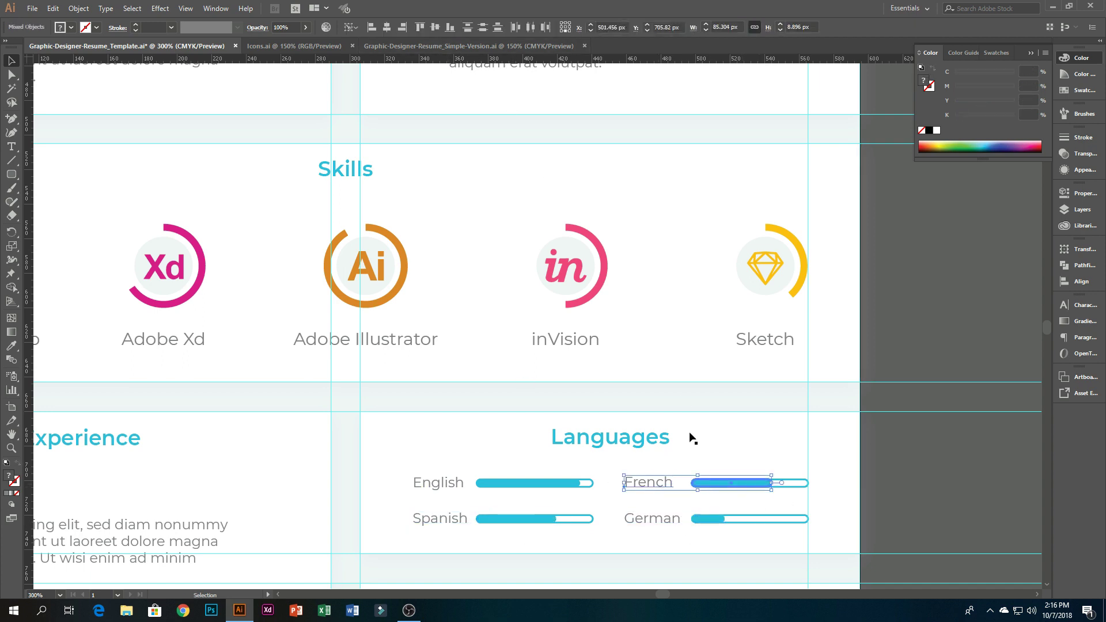
click(974, 521)
Nudge the English and Spanish progress bars slightly left to tidy the Languages block.
scroll(538, 505, left, 2)
click(465, 476)
shift+click(473, 511)
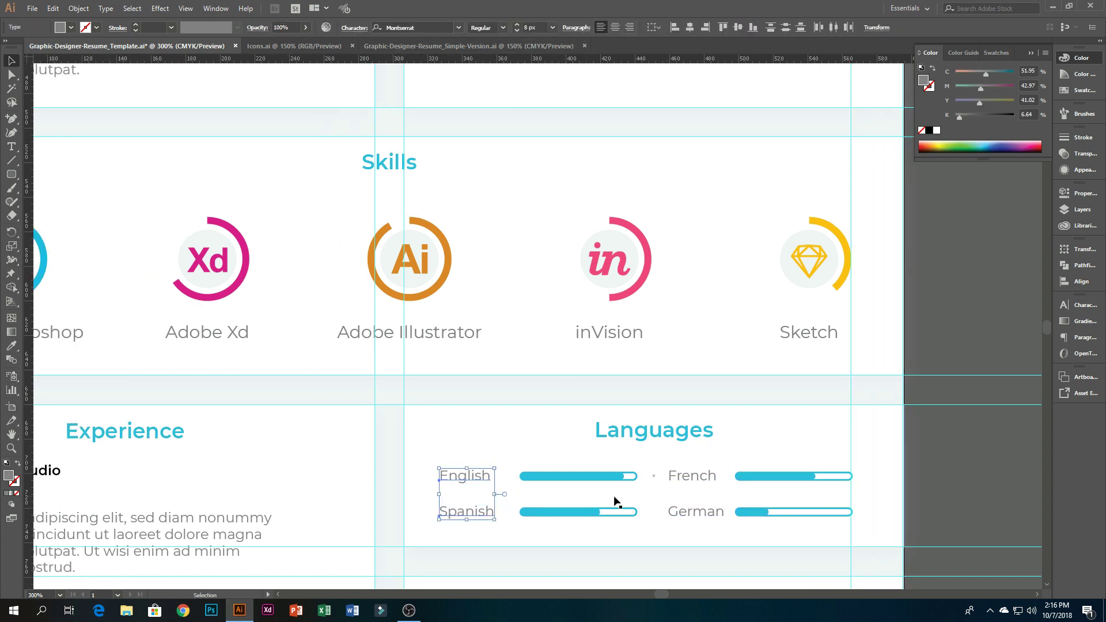
click(602, 513)
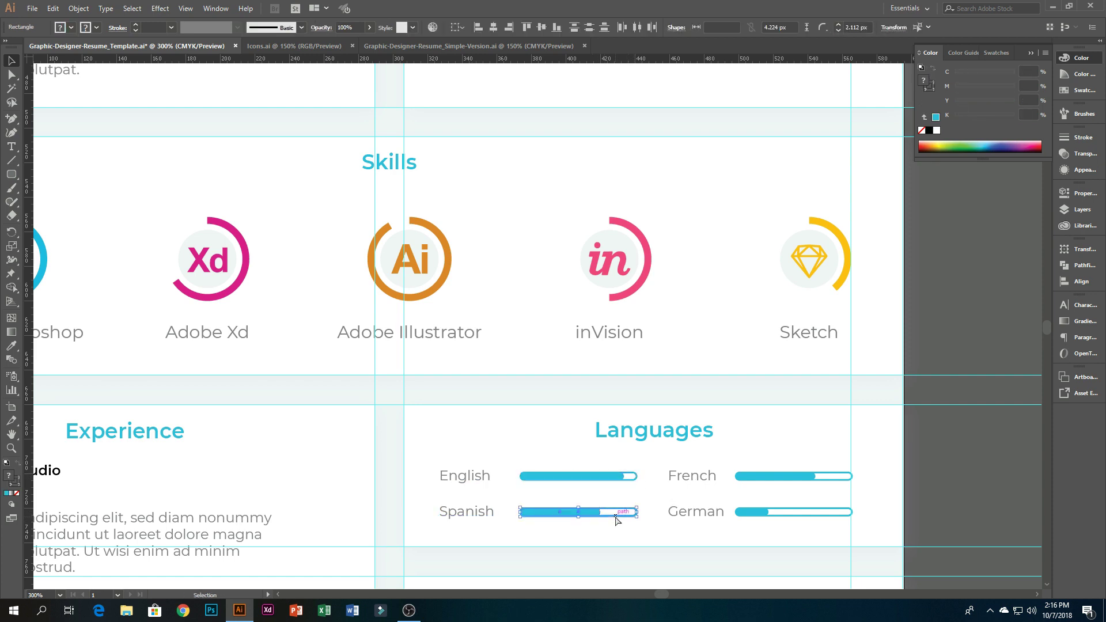
shift+click(547, 475)
key(Left)
key(Left)
key(Left)
click(464, 476)
shift+click(487, 512)
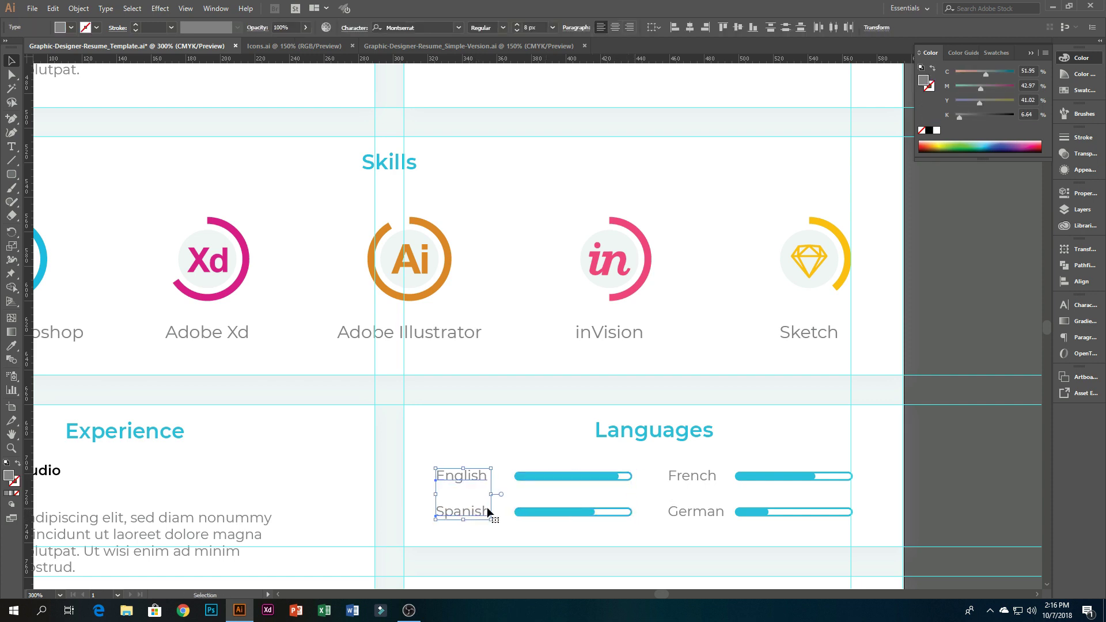
scroll(634, 501, right, 2)
click(638, 420)
scroll(647, 466, down, 2)
scroll(568, 379, down, 3)
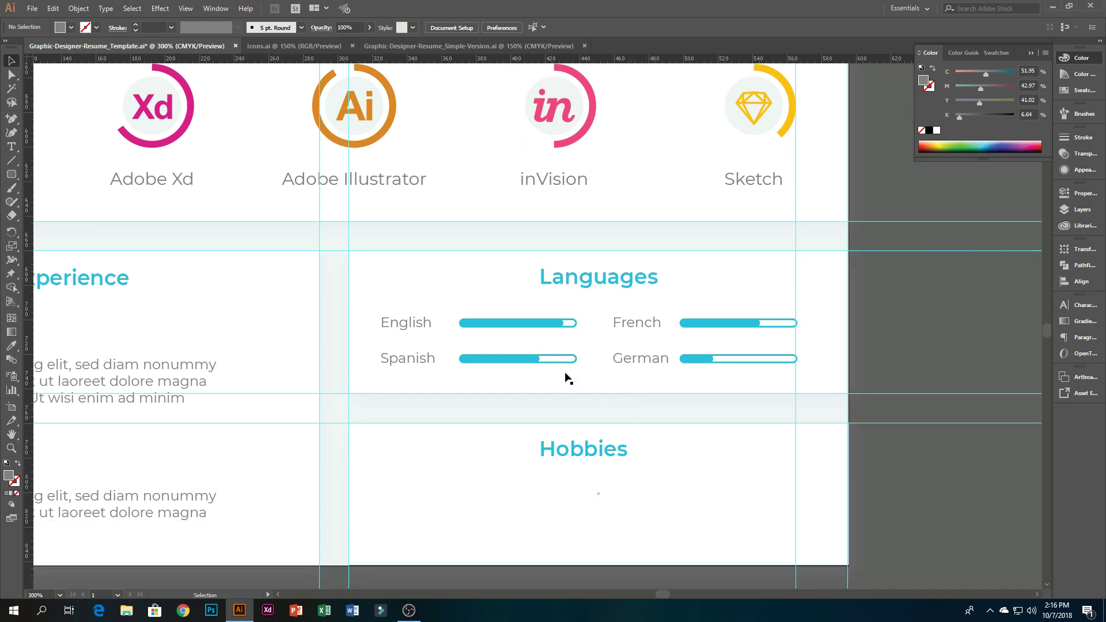
Copy the book, basketball, hiker and music icons from Icons.ai into the Hobbies row.
click(294, 46)
drag(434, 344, 622, 357)
key(ctrl+c)
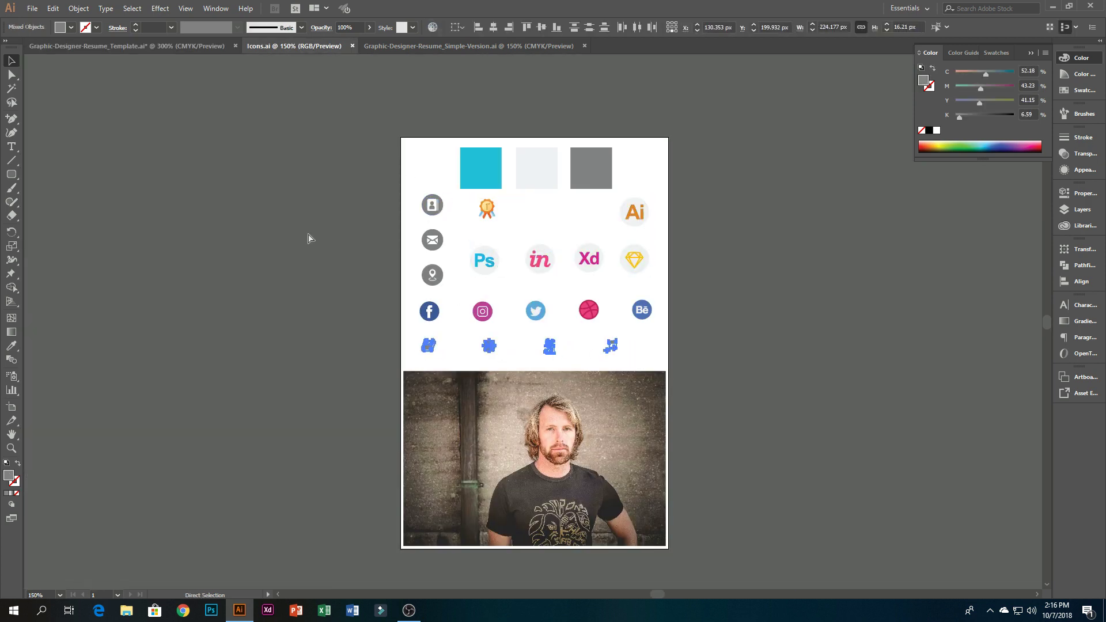
click(126, 46)
key(ctrl+v)
drag(483, 326, 527, 507)
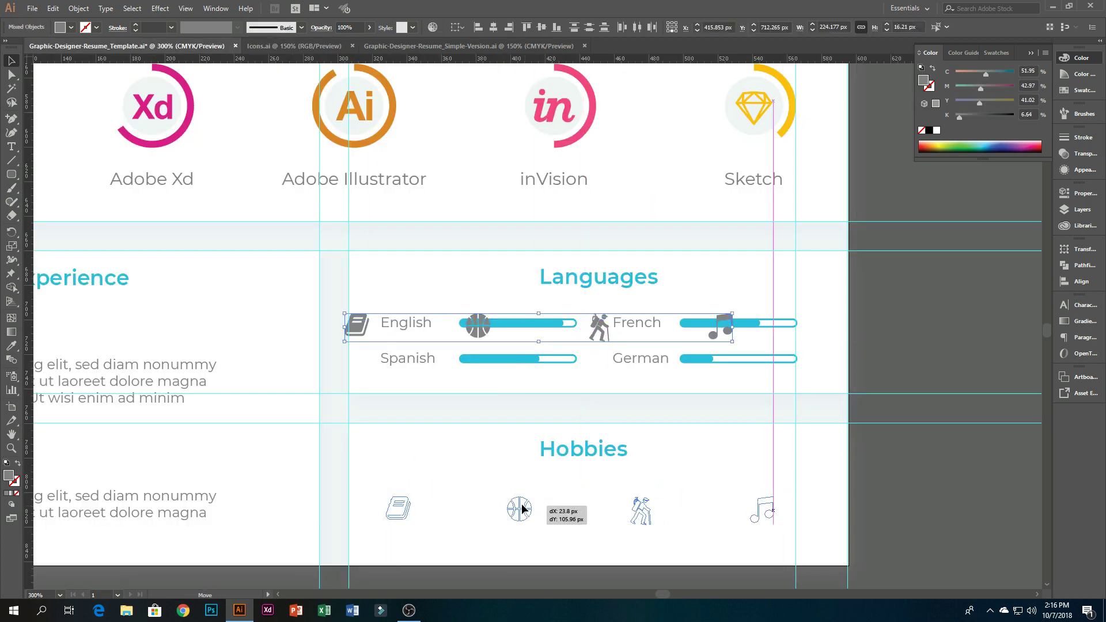
click(438, 546)
Drag a copy of a language label down beneath the book icon.
scroll(452, 548, down, 2)
click(465, 554)
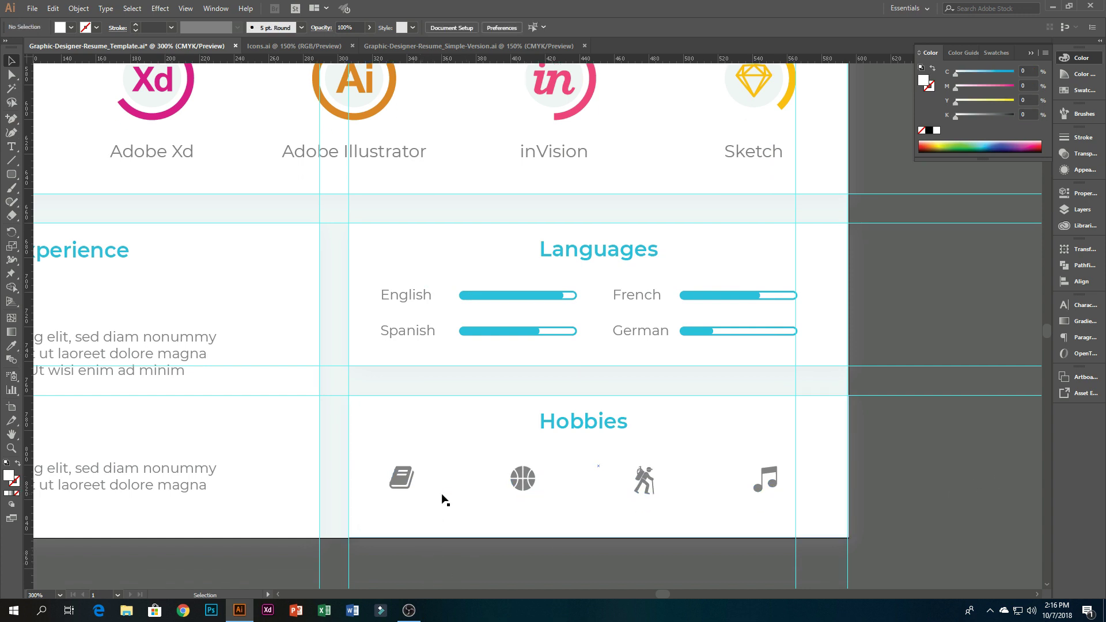
scroll(442, 499, down, 1)
drag(405, 285, 405, 507)
Retype the copied label as Reading, then copy it under the basketball icon as Basketball.
double_click(406, 504)
text(Reading)
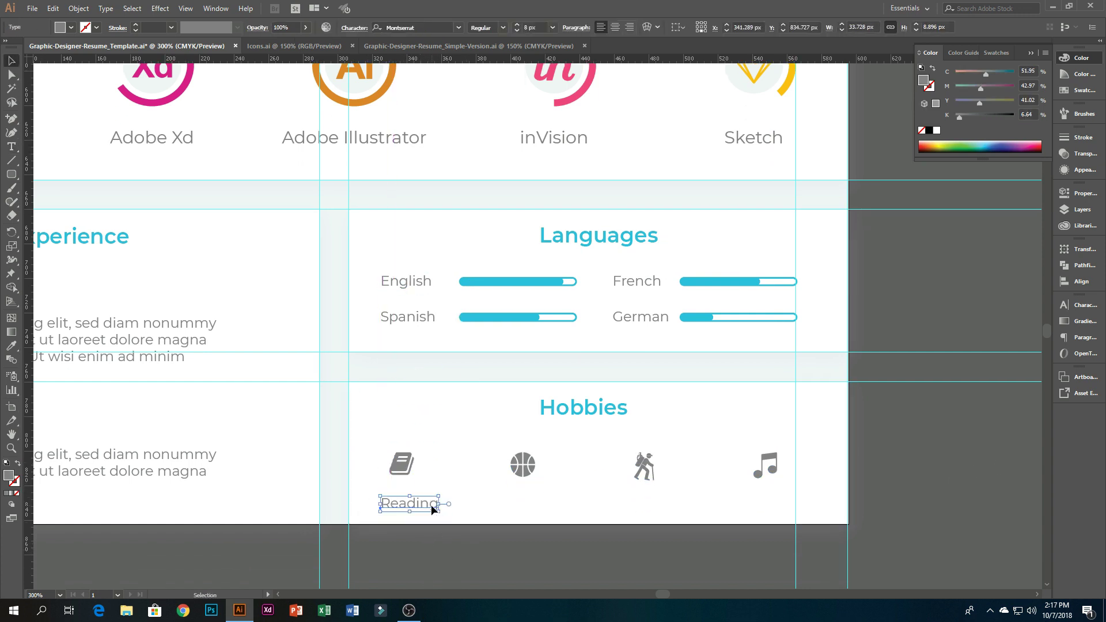
drag(431, 505, 544, 504)
double_click(518, 503)
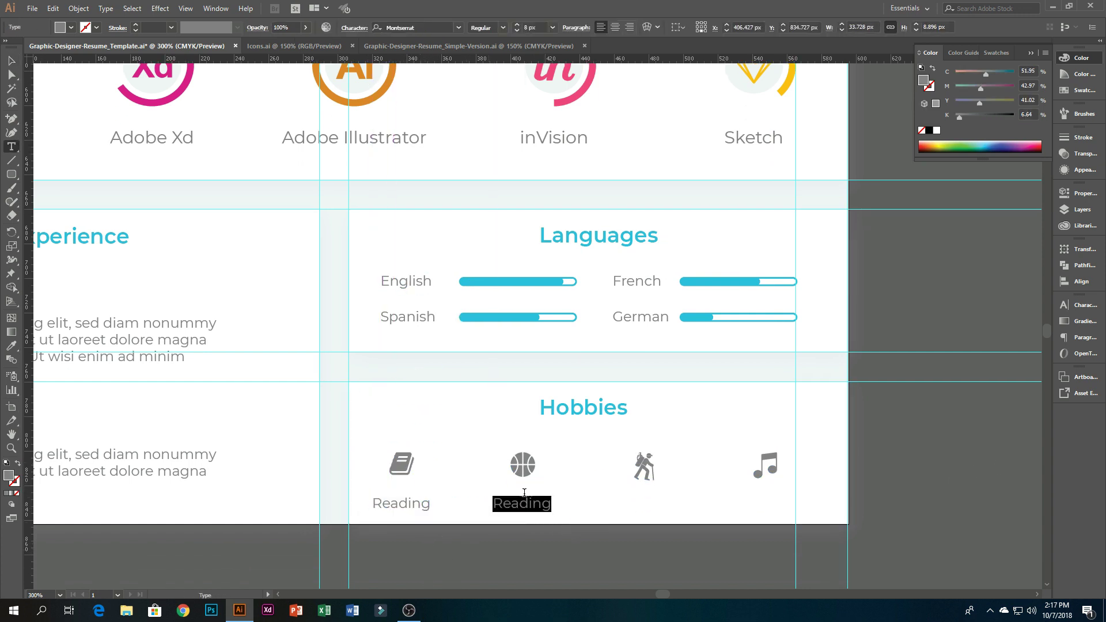
text(Bas)
key(BackSpace)
key(BackSpace)
text(ball)
key(Escape)
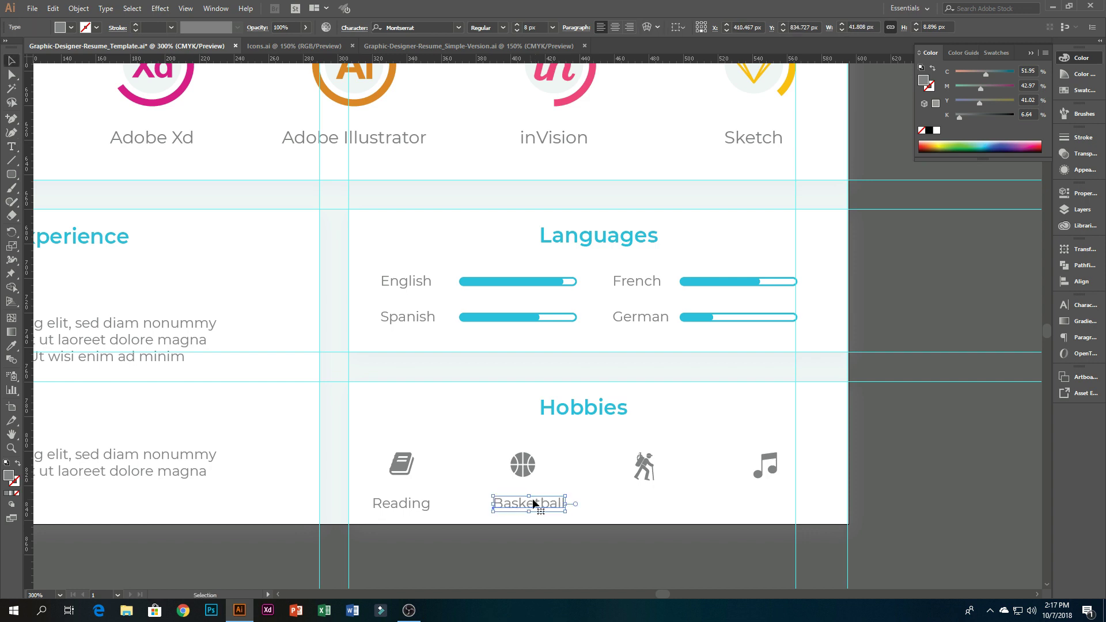
Add a Hiking label under the hiker icon and correct the Music label's last letter.
drag(532, 499, 742, 506)
double_click(634, 503)
text(Hiking)
key(Escape)
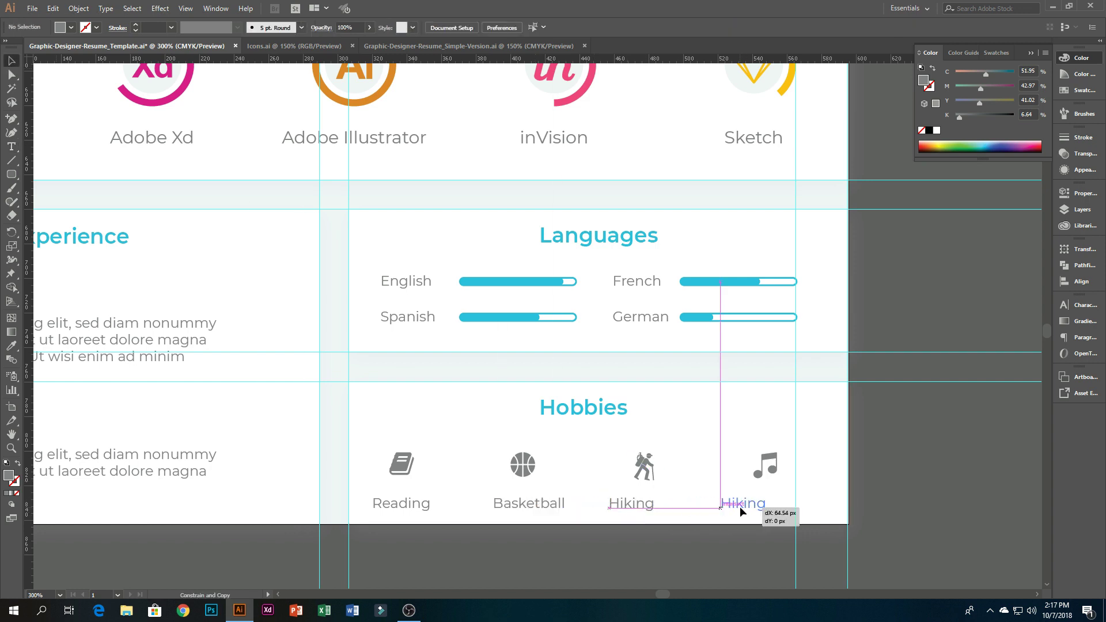
double_click(743, 503)
key(BackSpace)
text(c)
key(Escape)
Horizontally centre the Music, Hiking and Basketball labels under their icons.
shift+click(765, 465)
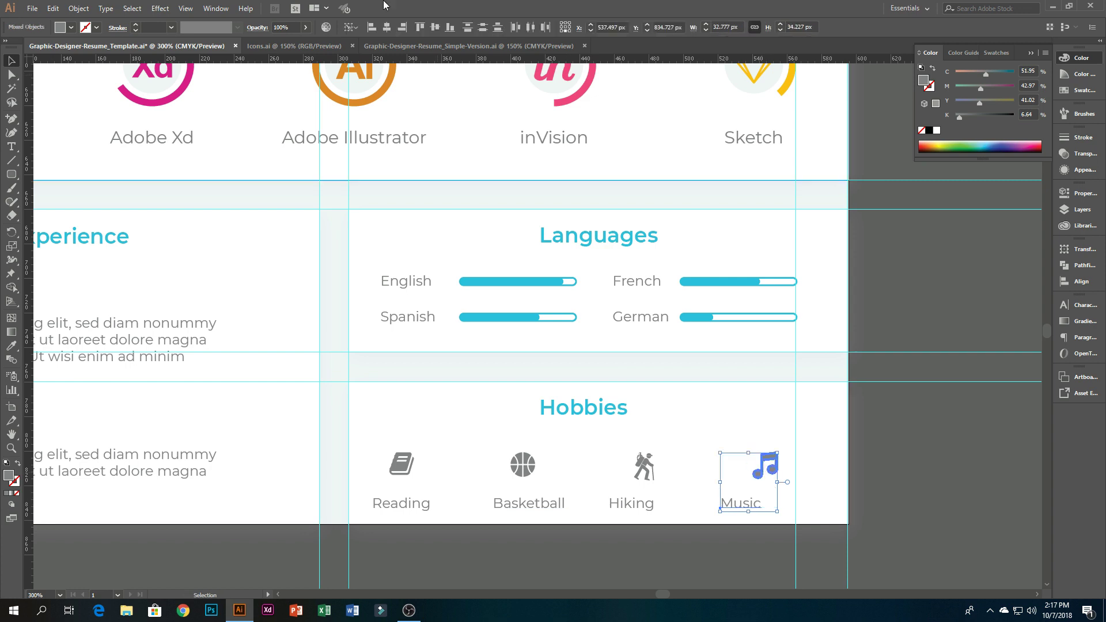
click(632, 503)
shift+click(644, 467)
click(393, 27)
click(529, 503)
shift+click(523, 465)
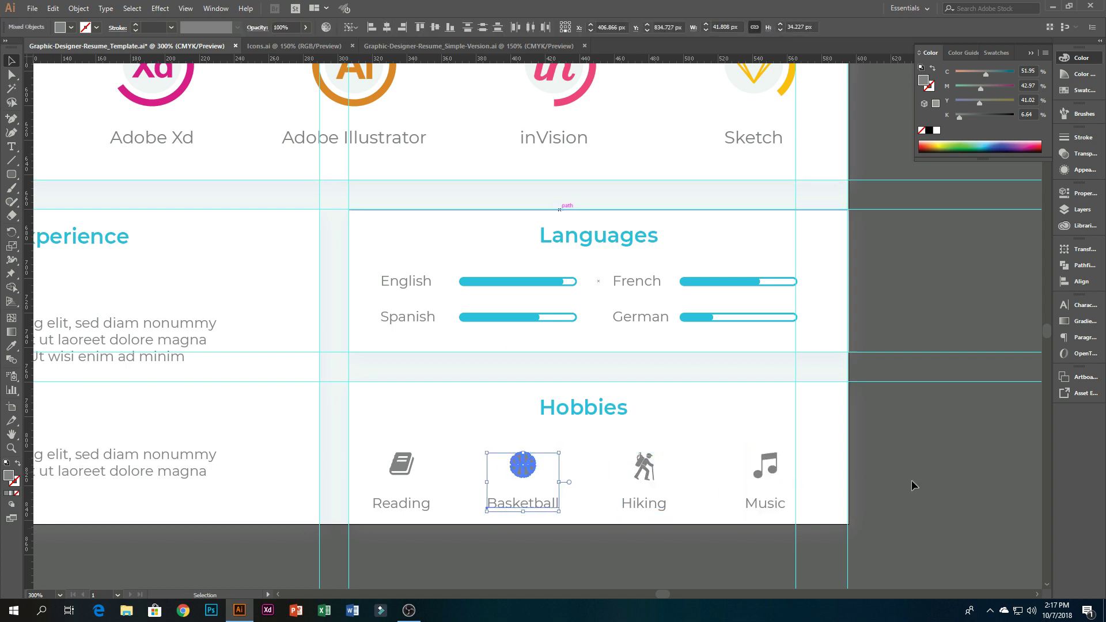
click(392, 27)
click(402, 503)
click(640, 555)
scroll(640, 554, right, 1)
drag(339, 514, 717, 467)
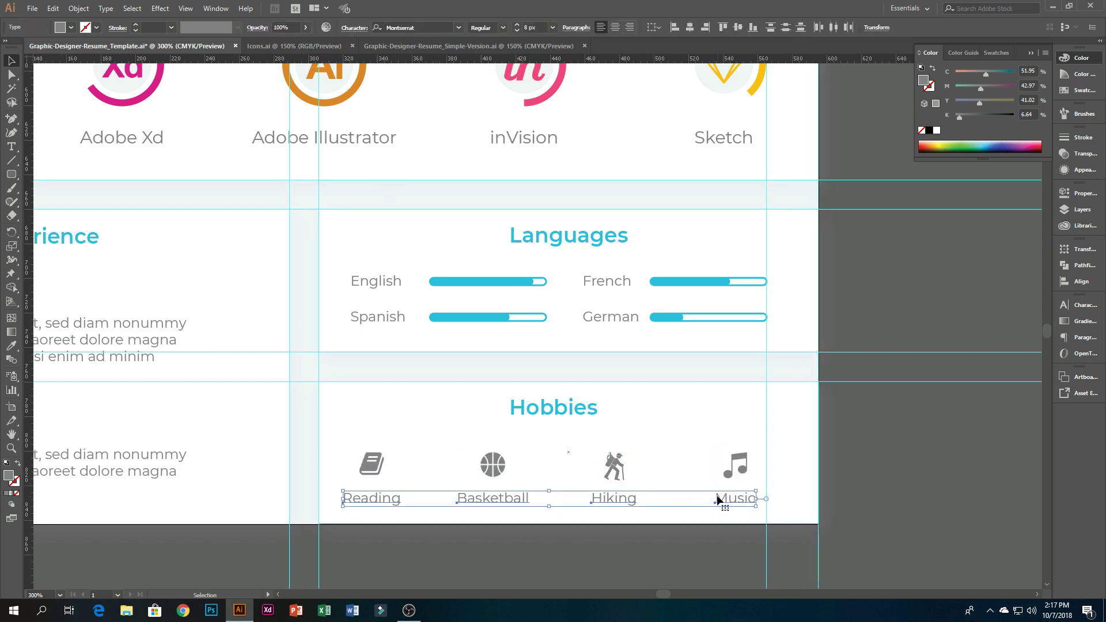
click(988, 433)
scroll(713, 452, down, 1)
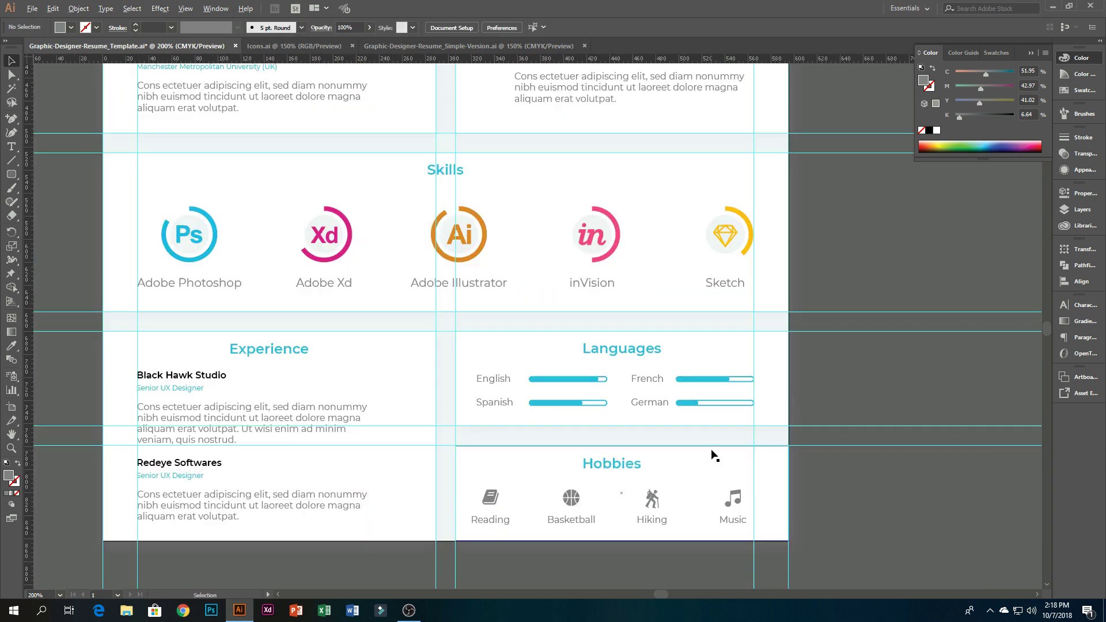
scroll(679, 514, down, 1)
scroll(668, 403, up, 3)
scroll(648, 440, down, 1)
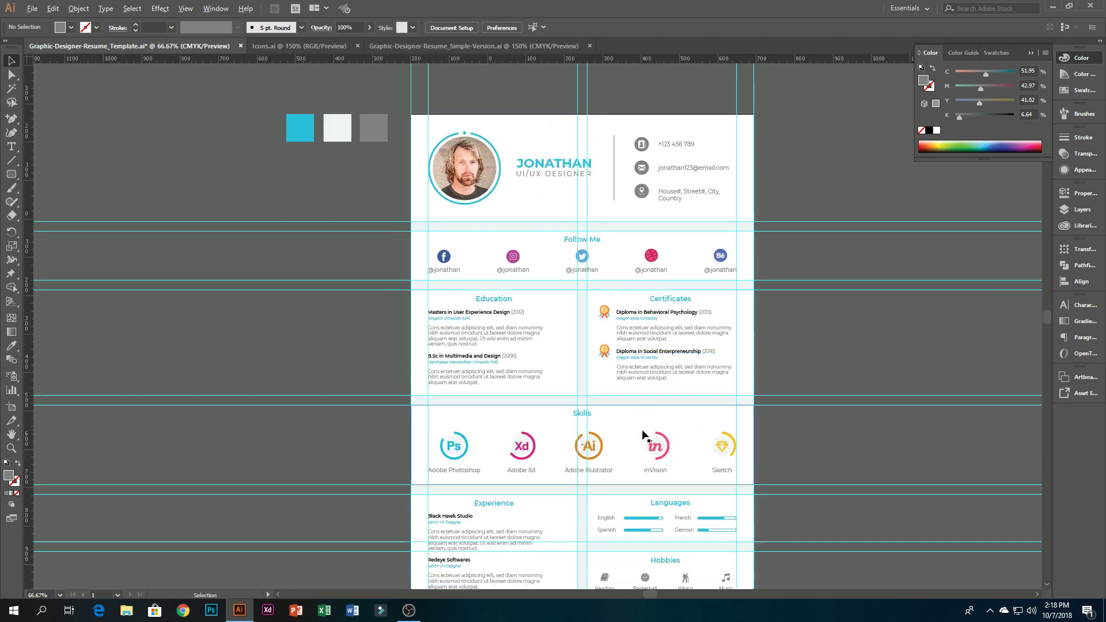
scroll(651, 437, down, 2)
scroll(702, 390, up, 2)
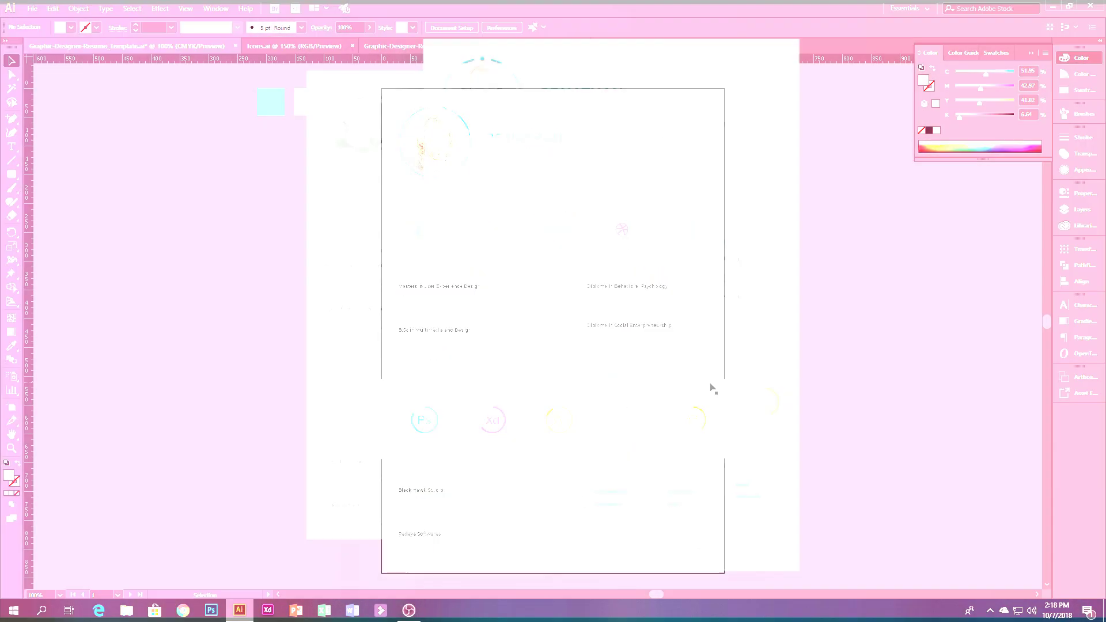